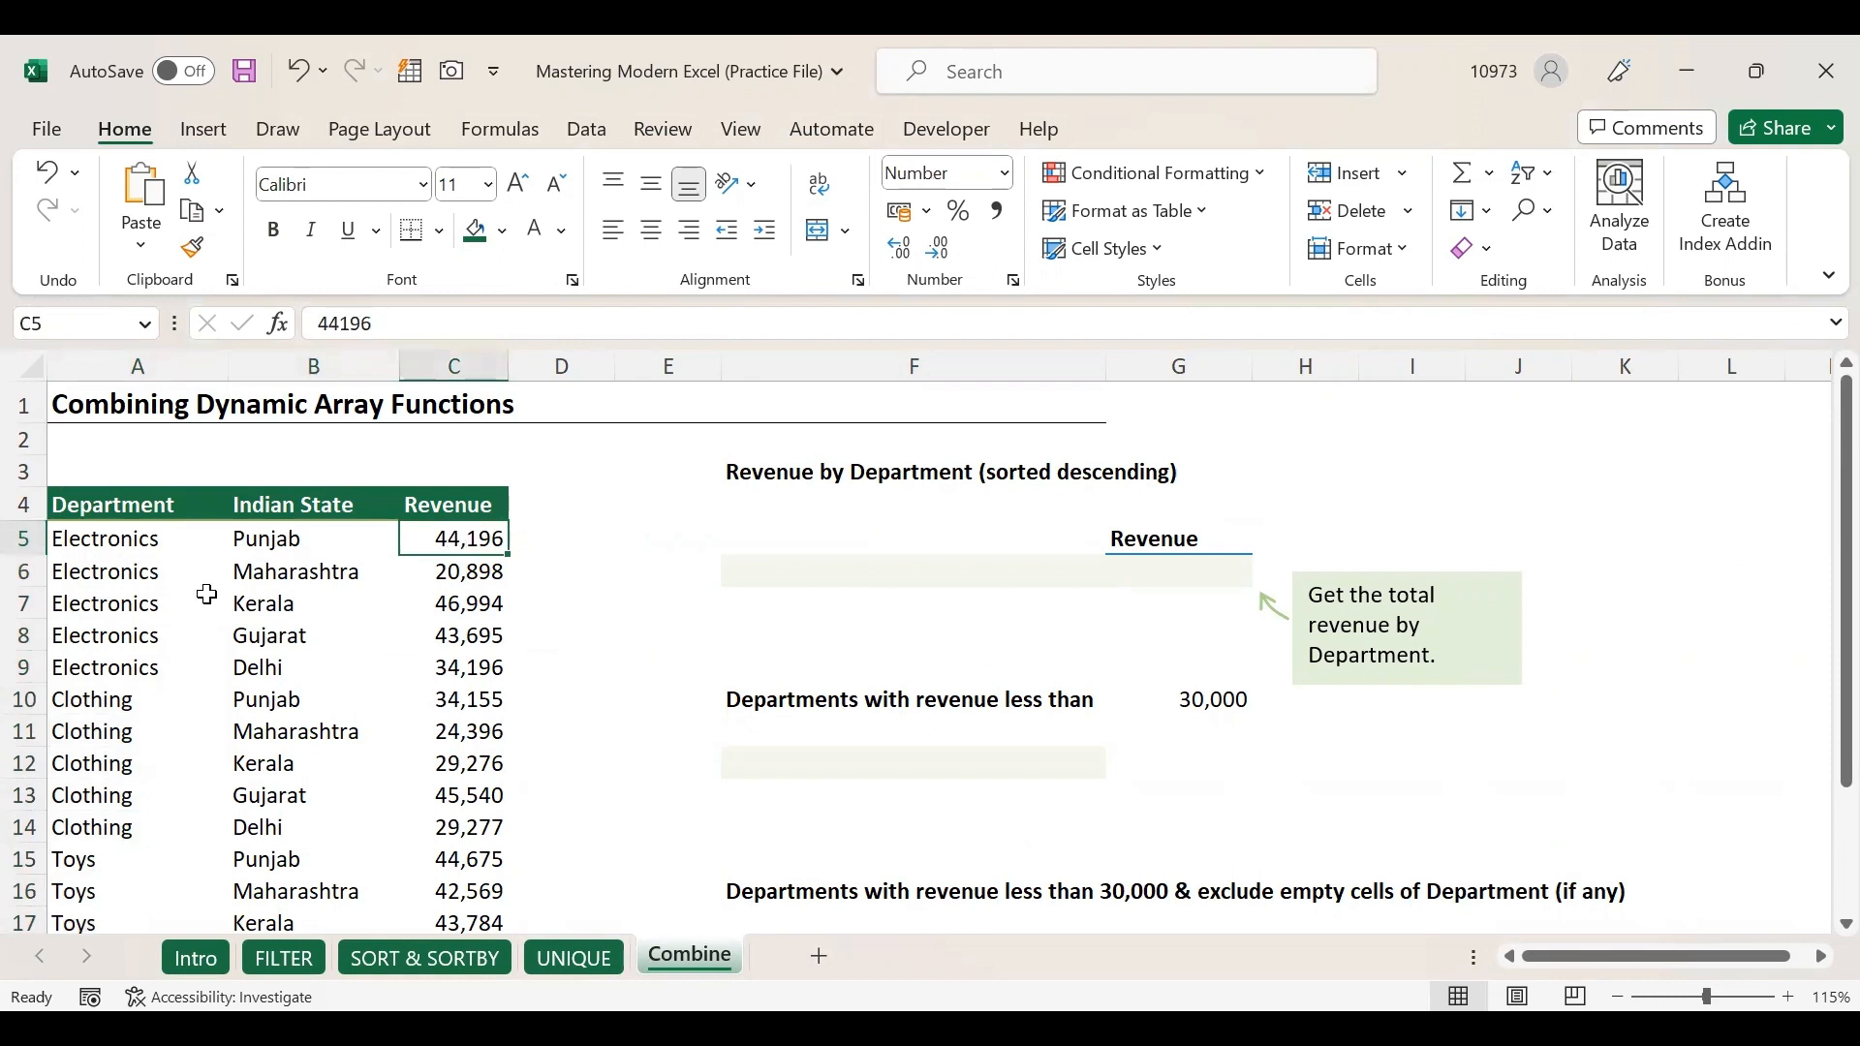
pyautogui.moveTo(125, 536); pyautogui.dragTo(452, 853)
pyautogui.click(433, 728)
pyautogui.click(781, 579)
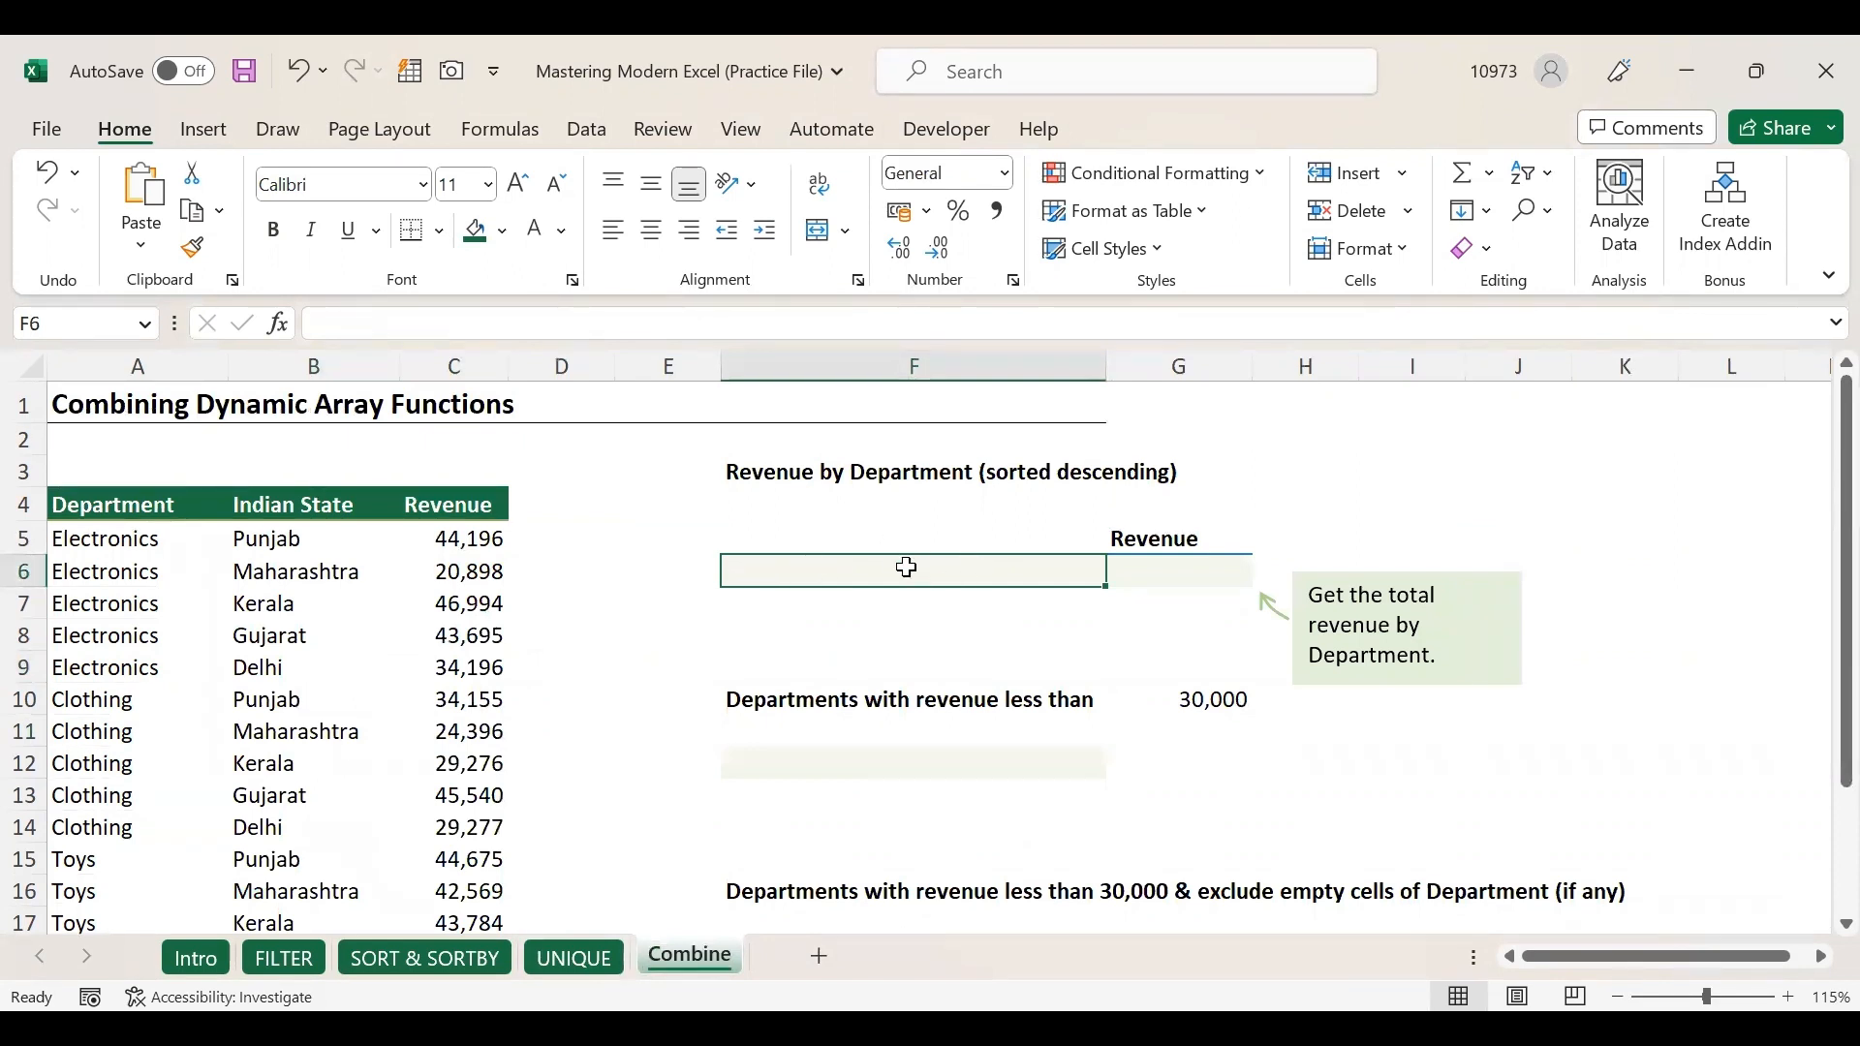
pyautogui.click(784, 479)
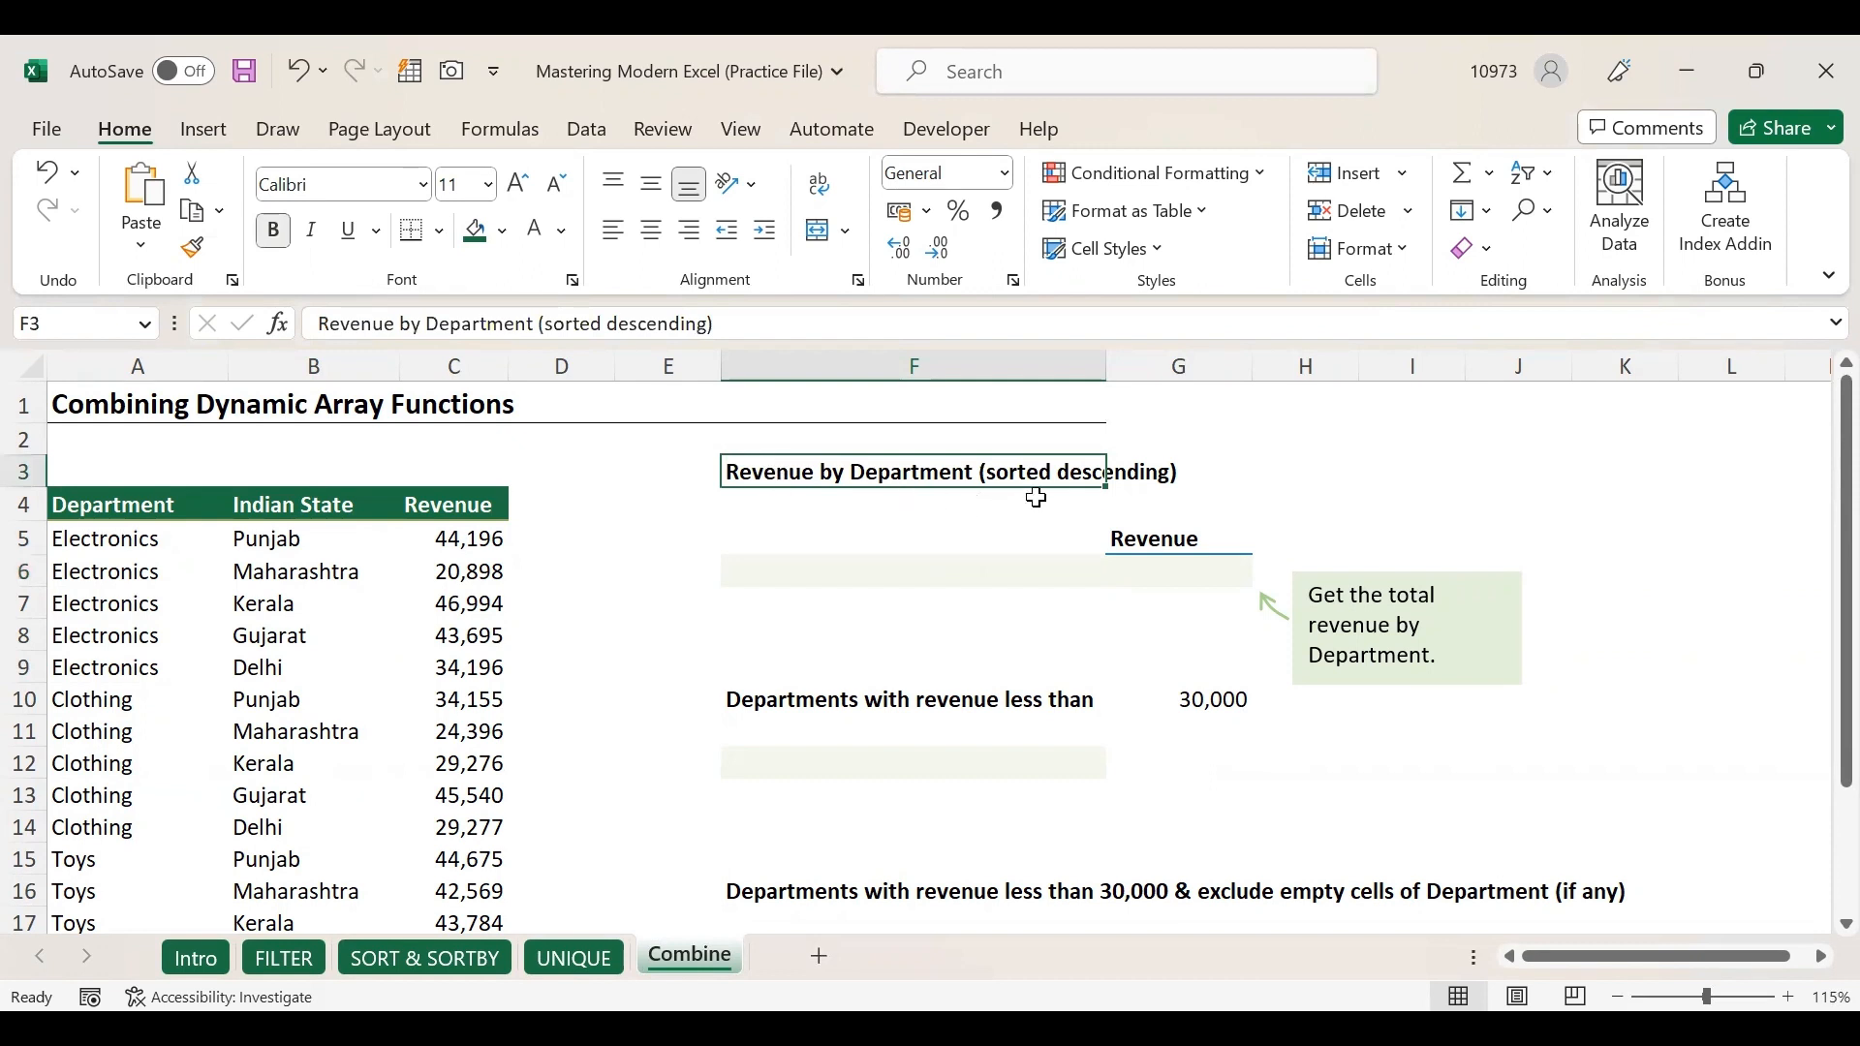
pyautogui.click(776, 569)
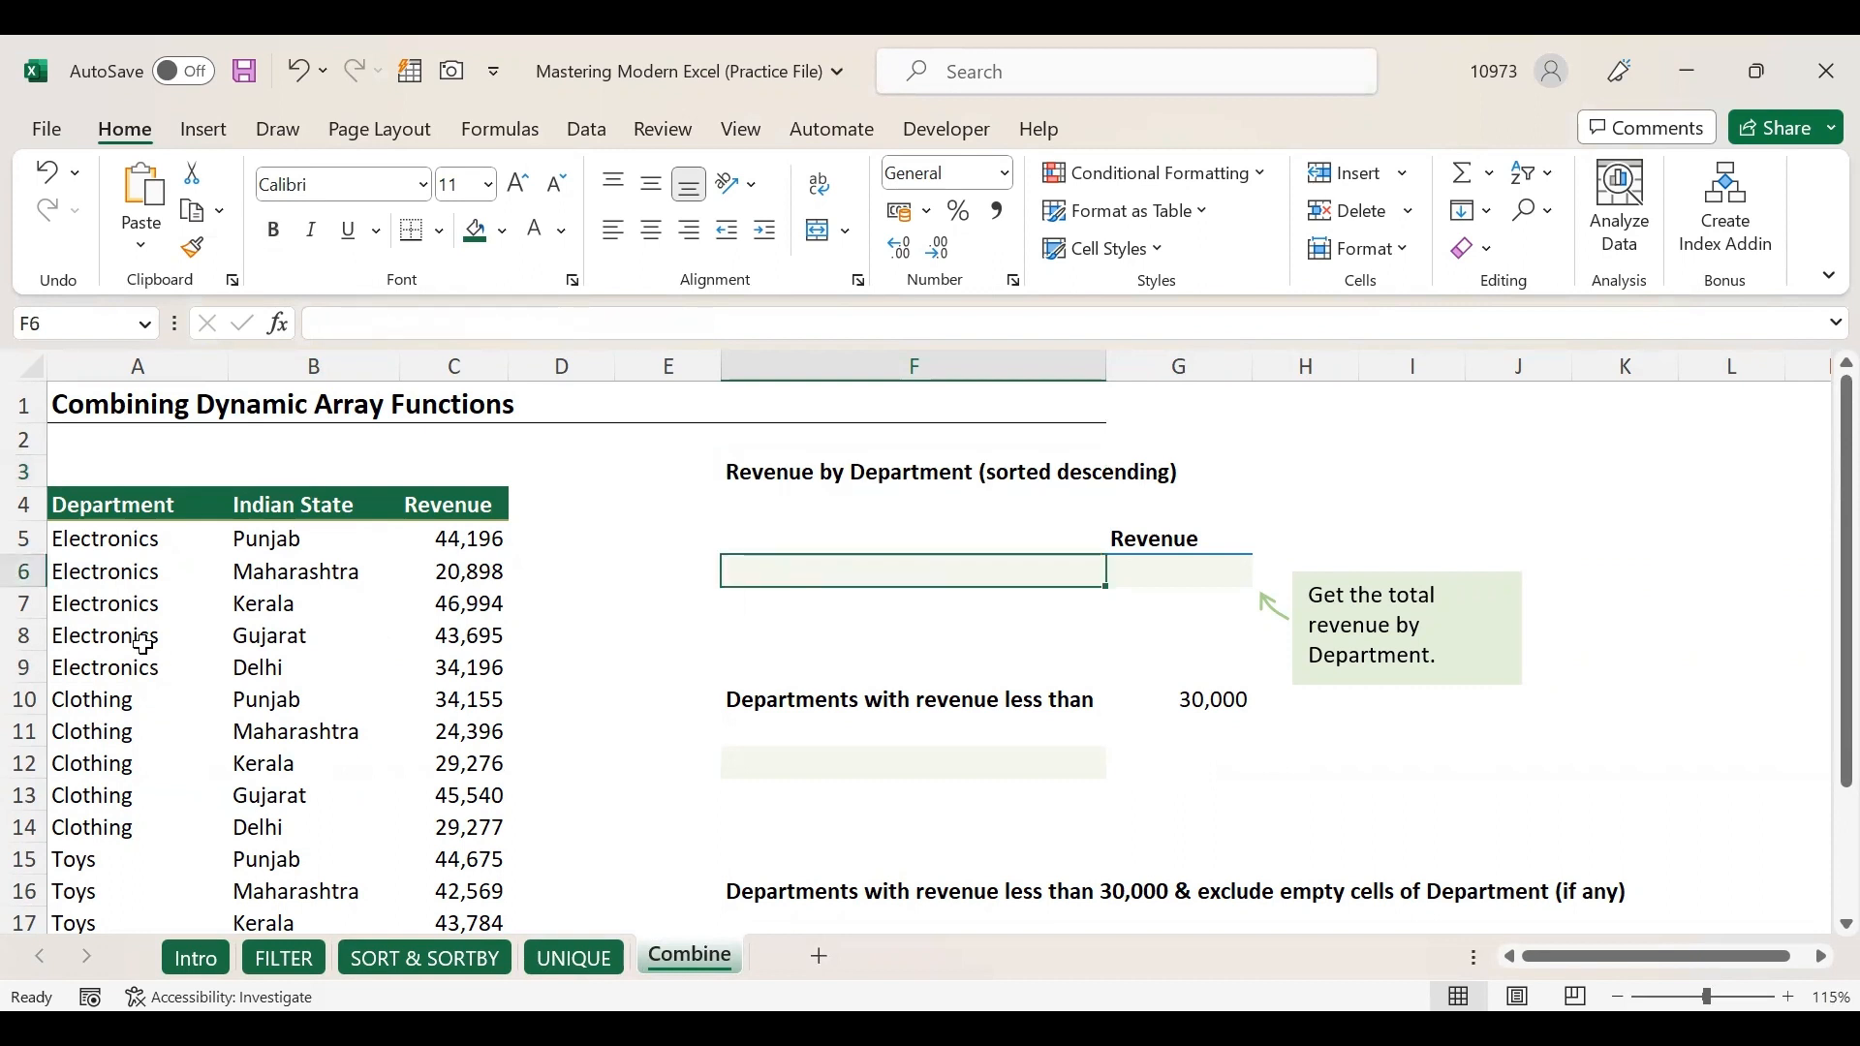
pyautogui.moveTo(135, 539); pyautogui.dragTo(135, 891)
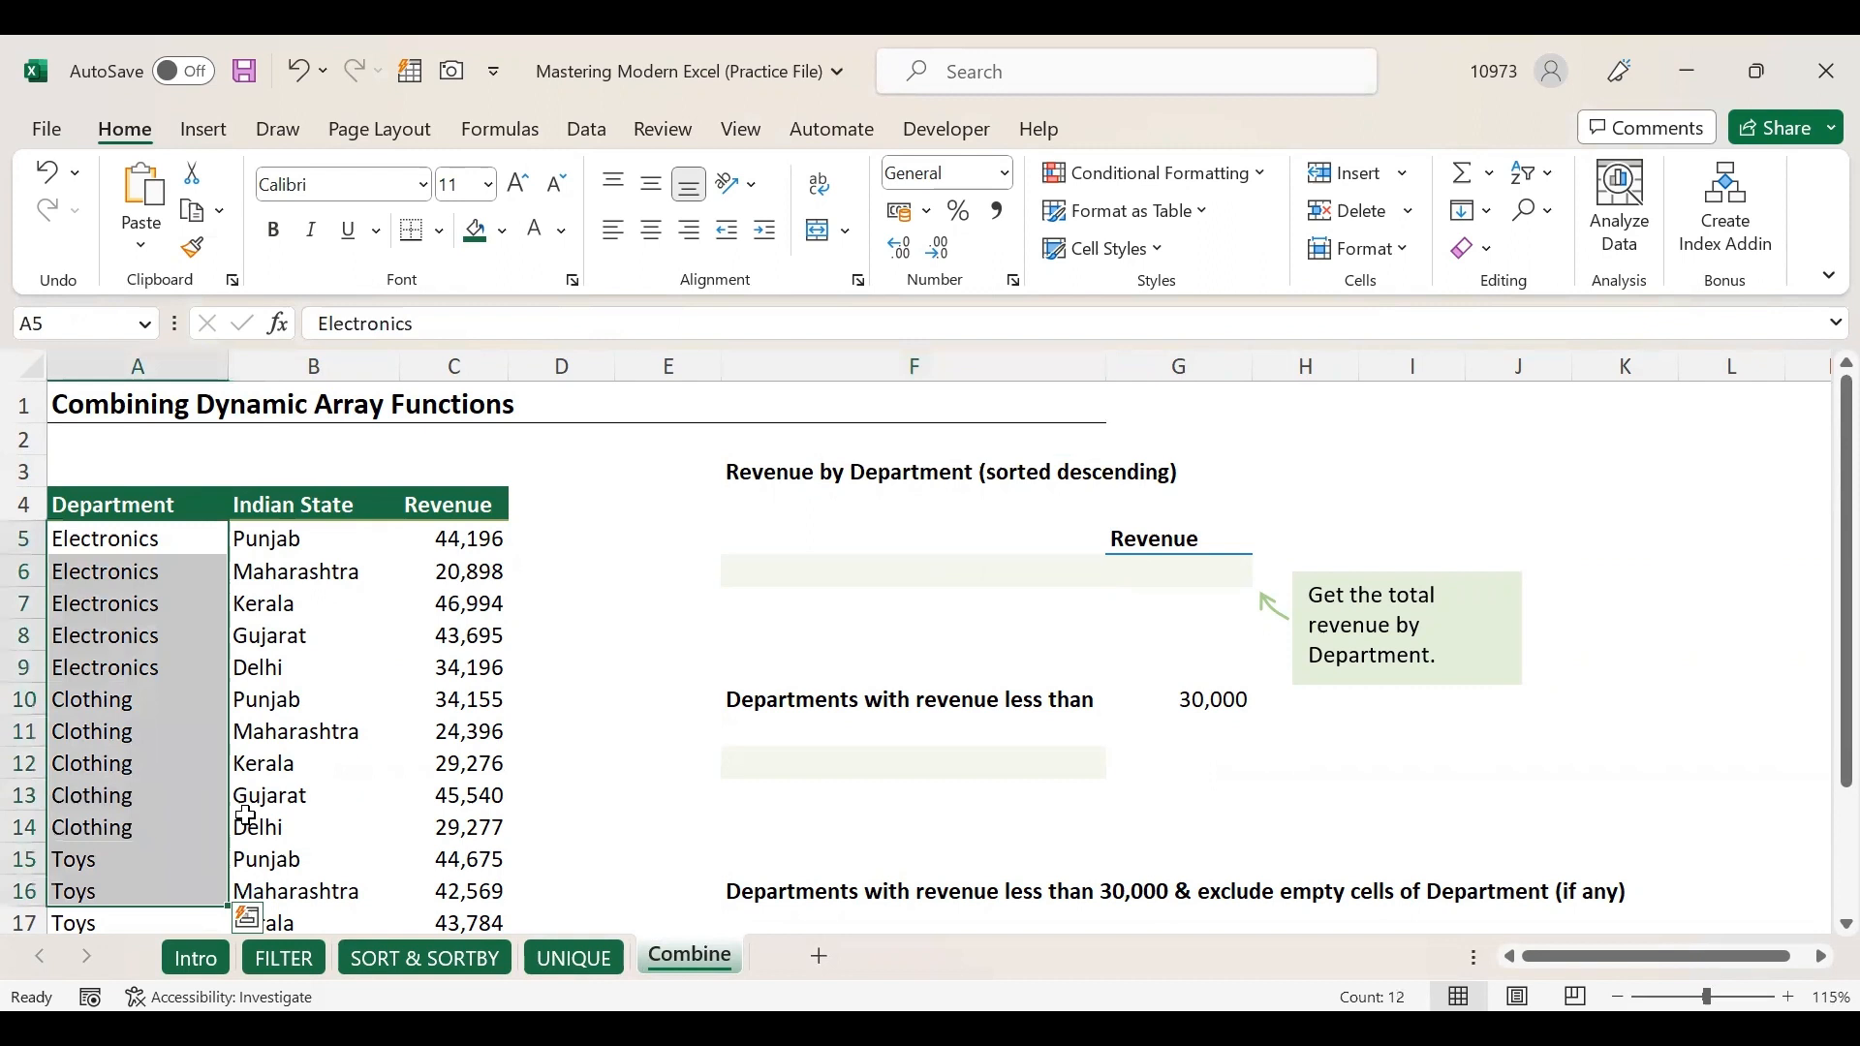
pyautogui.click(758, 576)
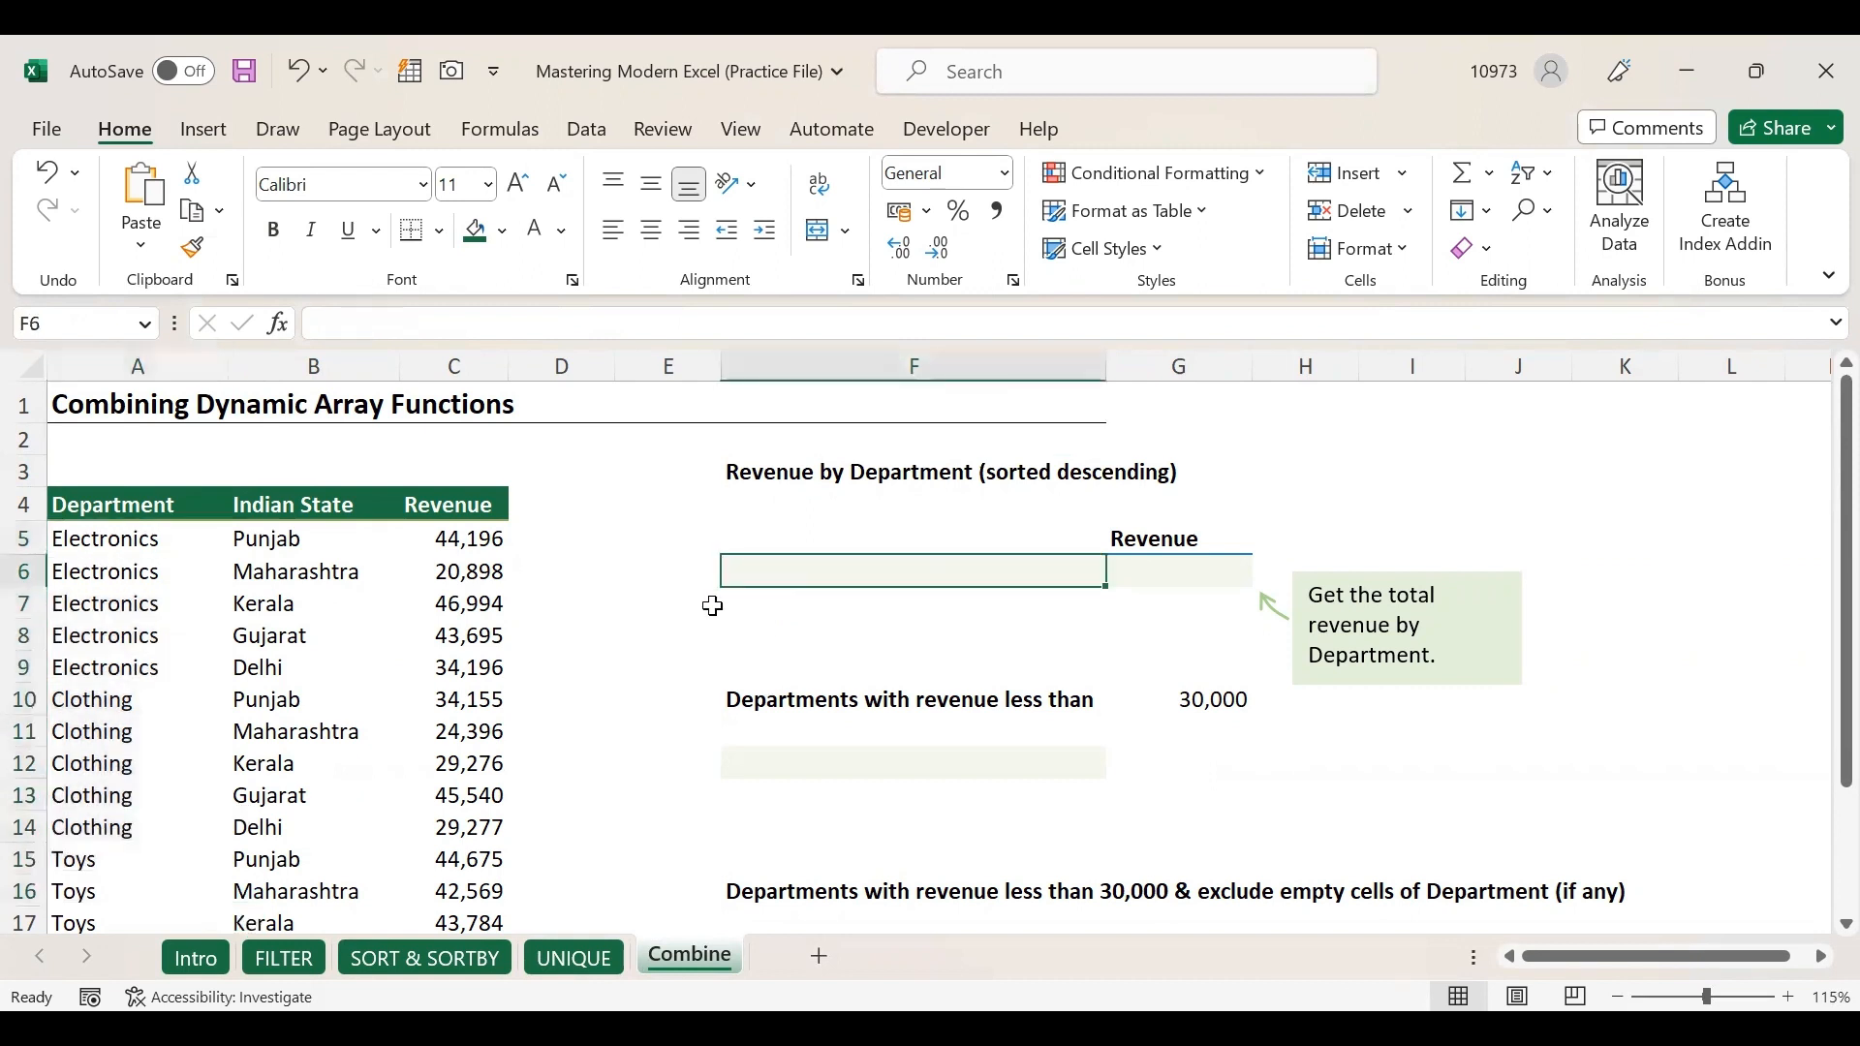
pyautogui.write('=')
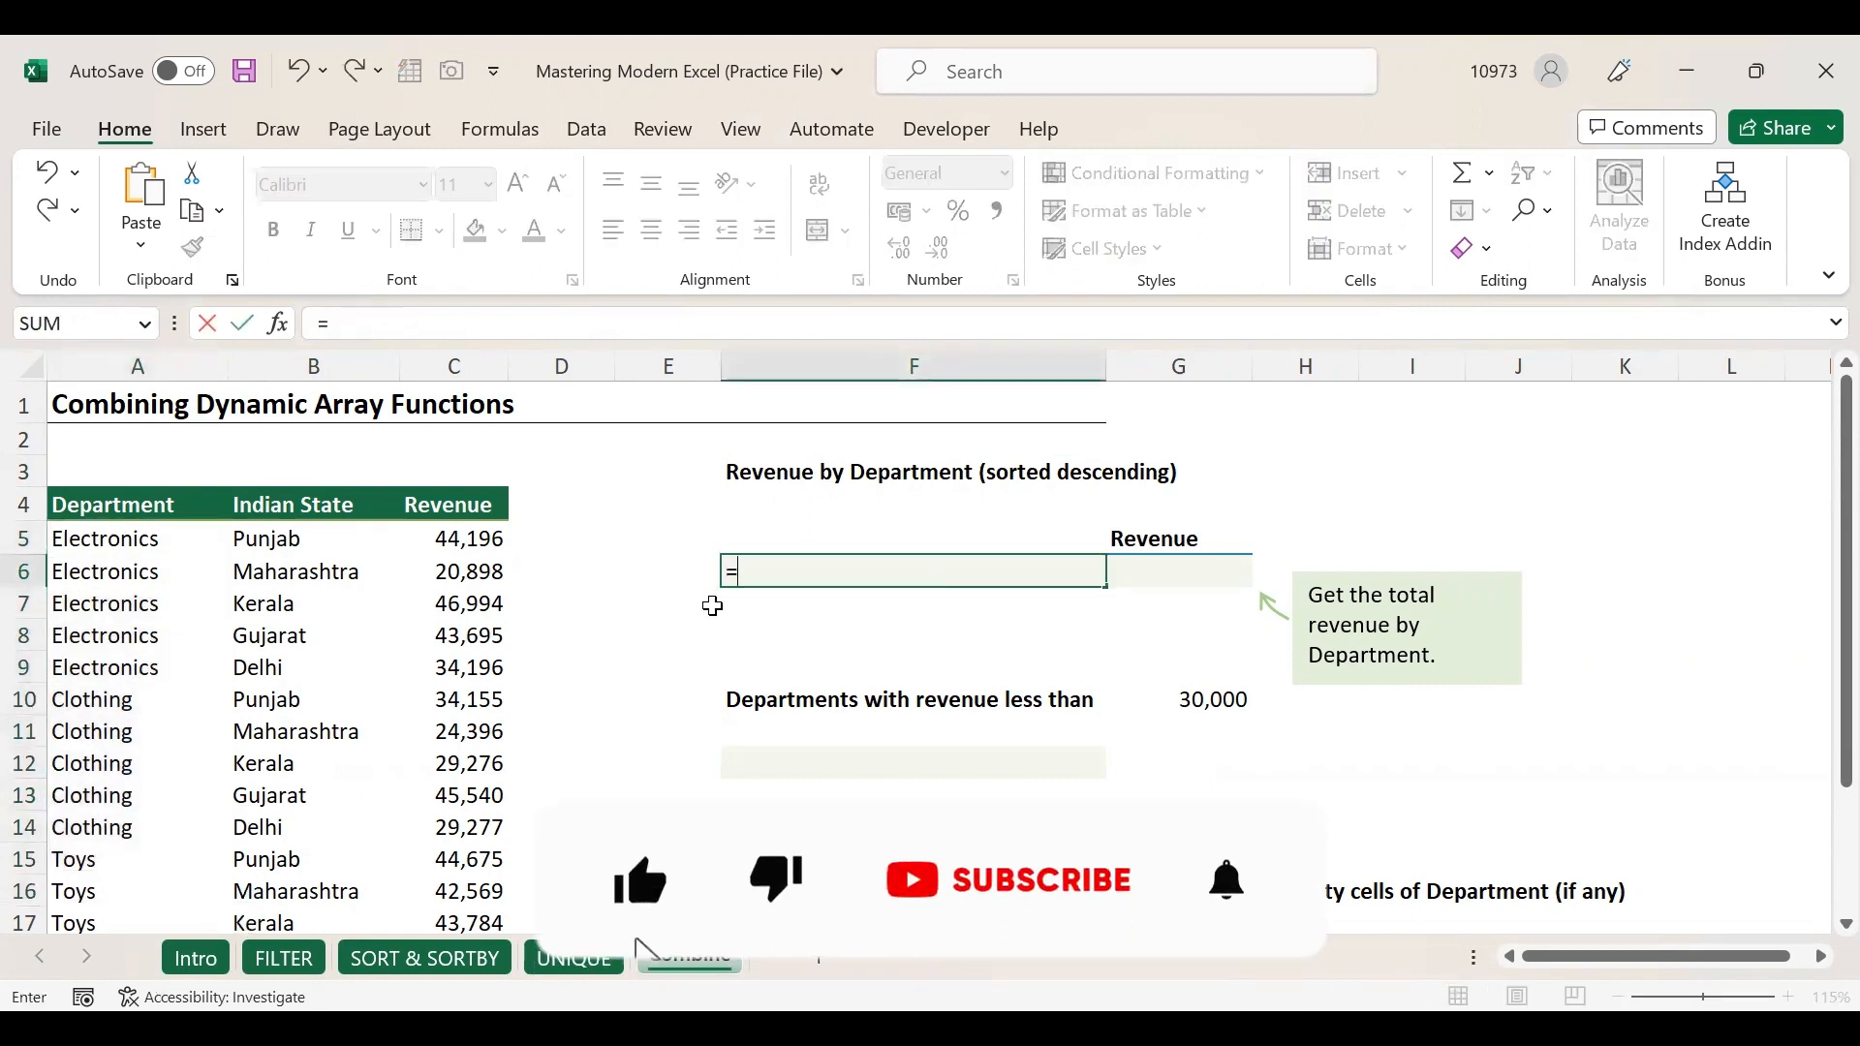
pyautogui.write('uniq')
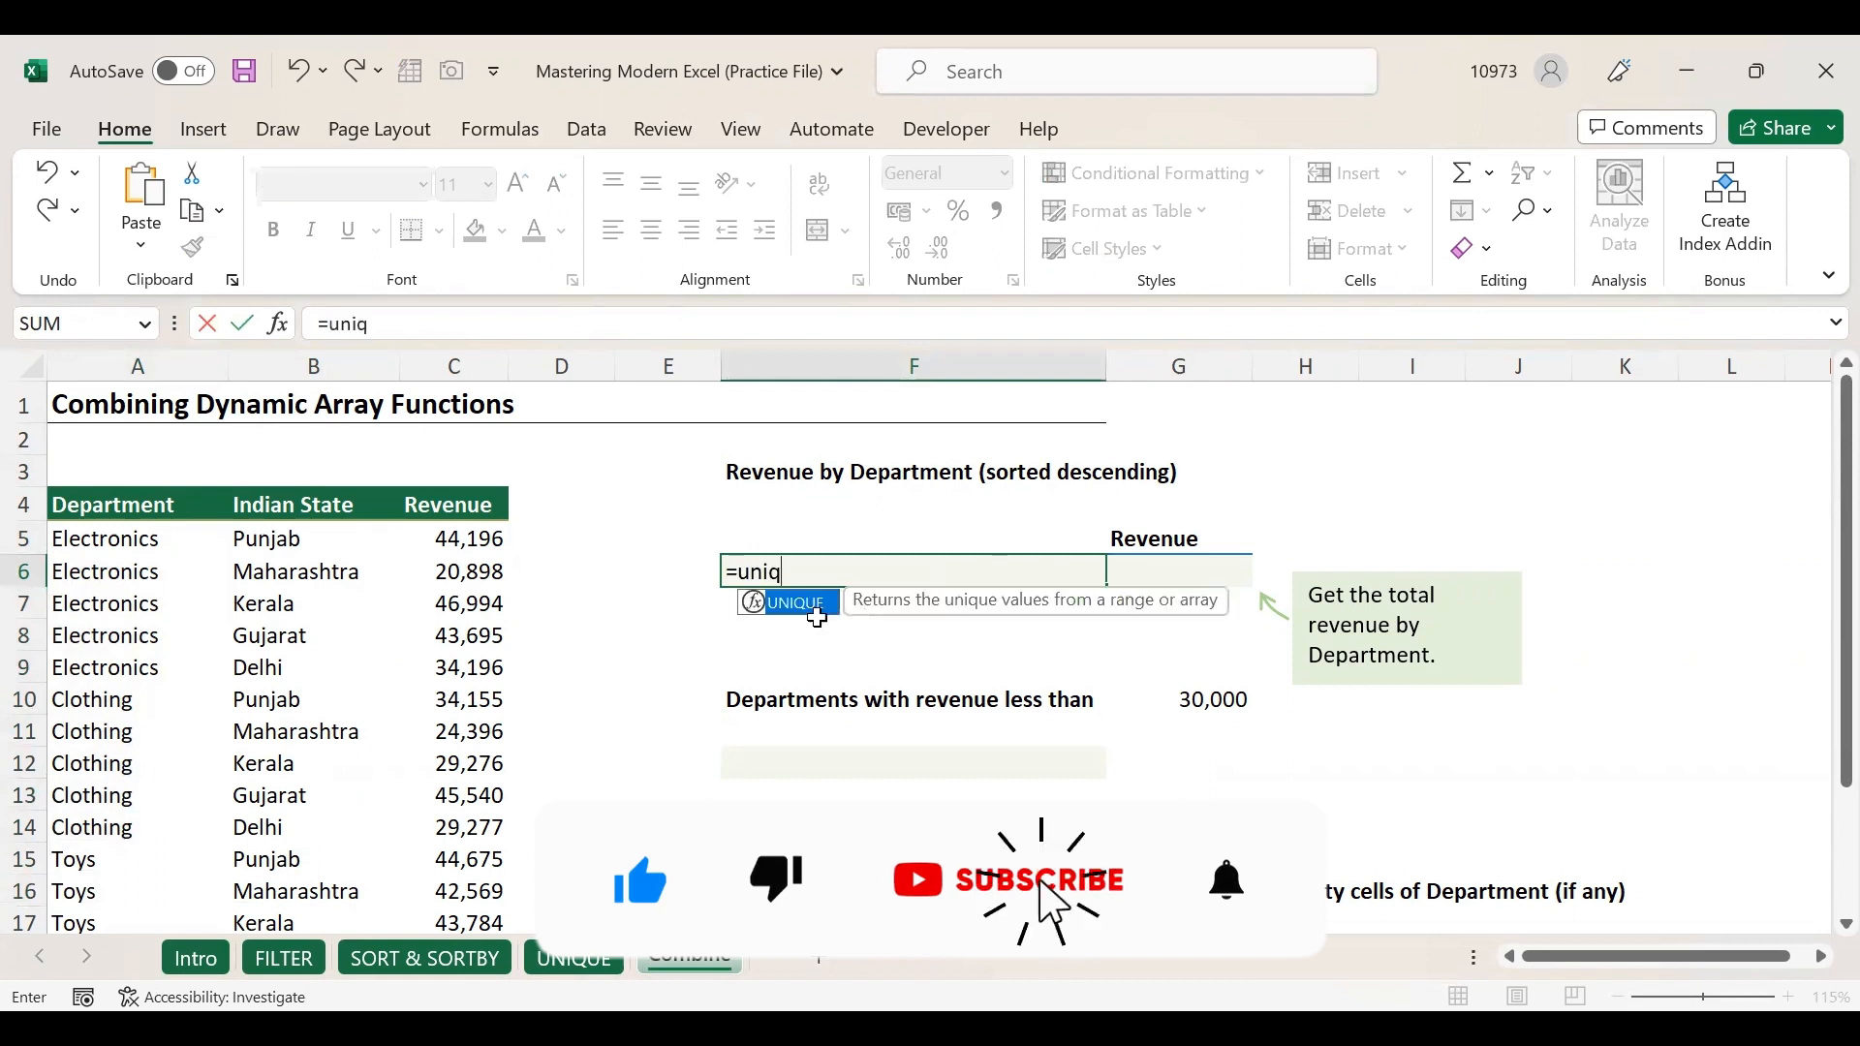
# Enter =UNIQUE(A5:A19) in F6 to list the distinct departments.
pyautogui.doubleClick(796, 612)
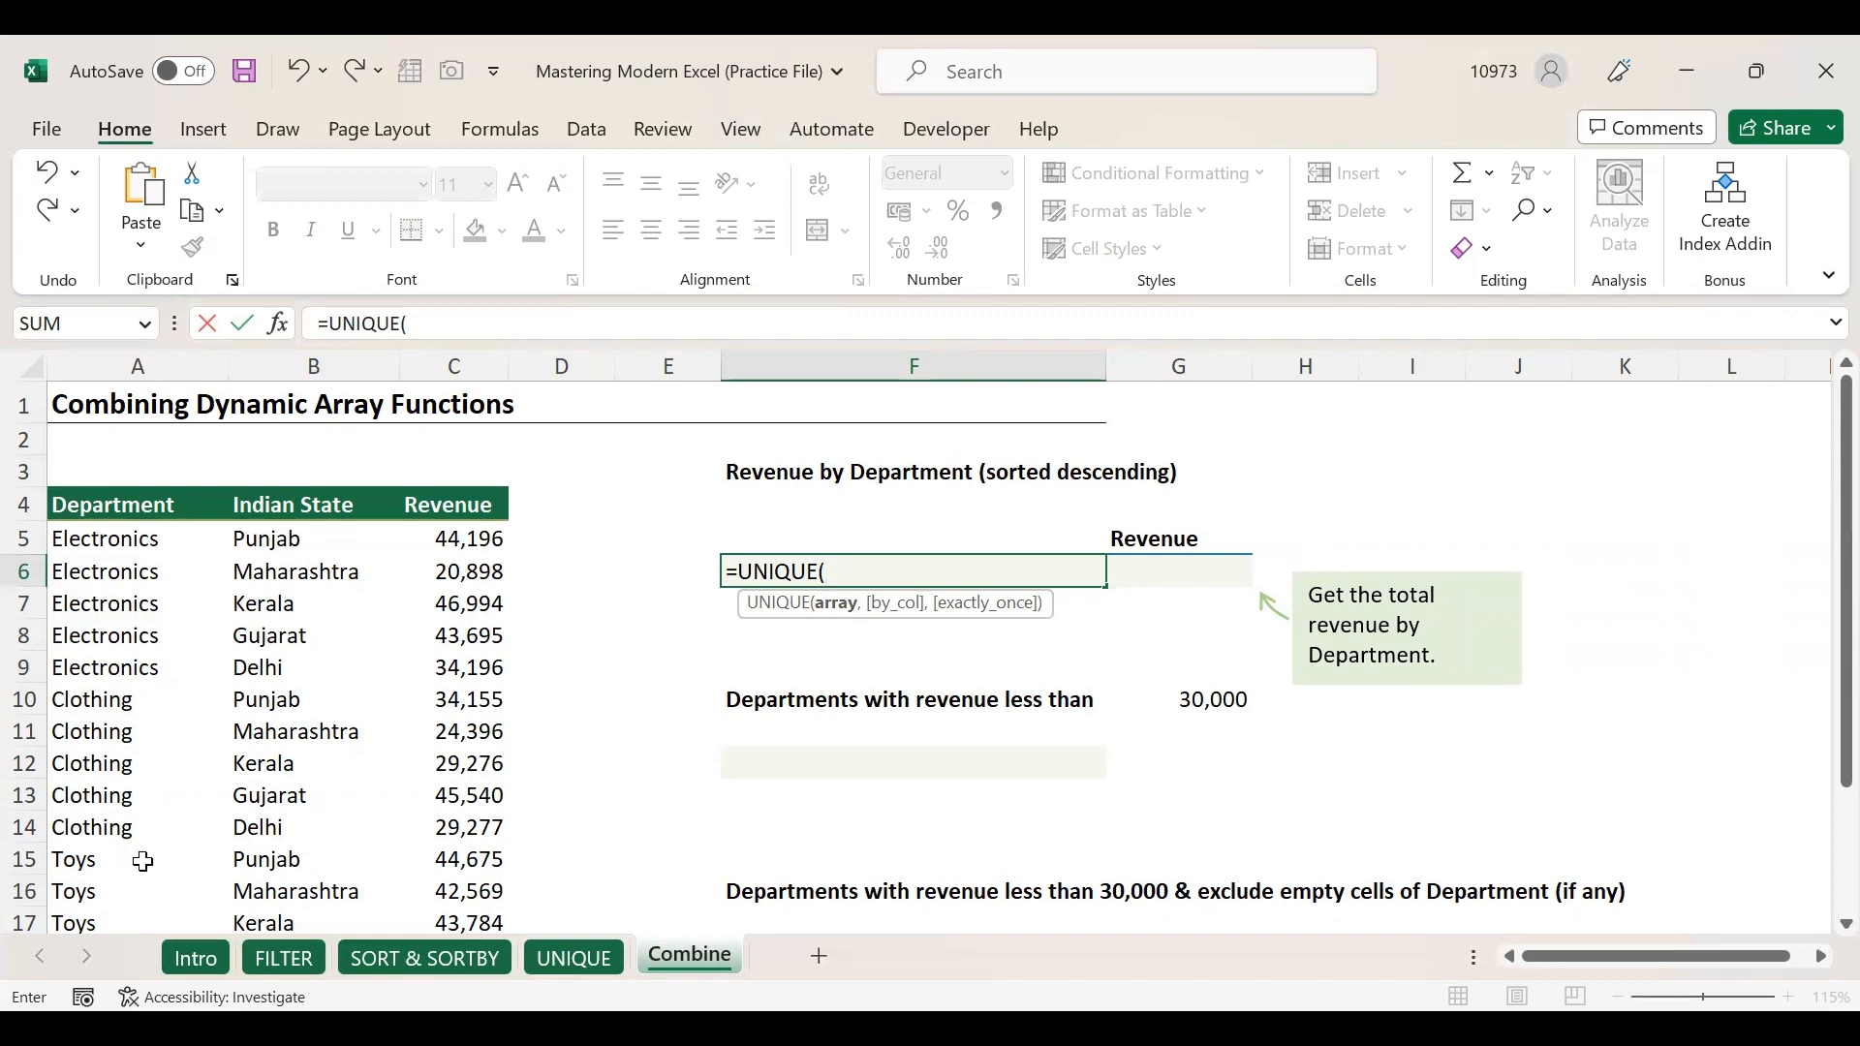
pyautogui.moveTo(138, 539); pyautogui.dragTo(158, 836)
pyautogui.scroll(2, 398, 772)
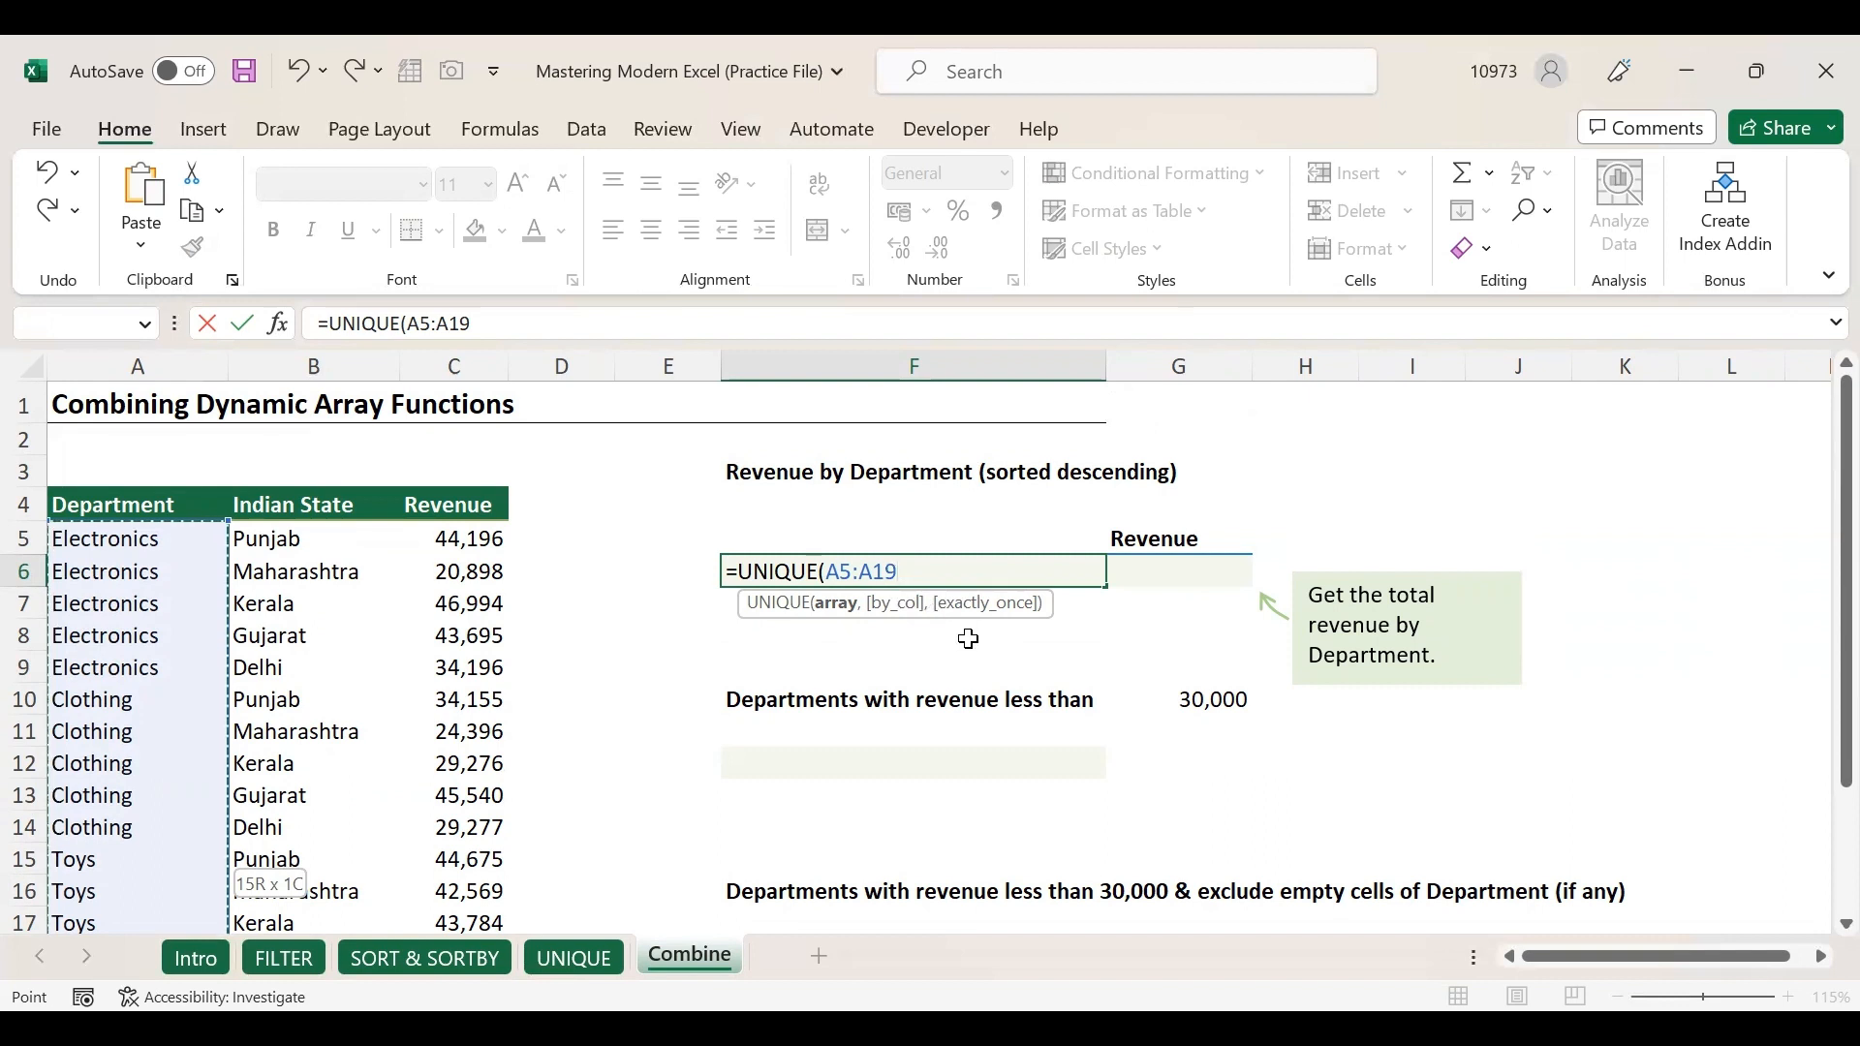
pyautogui.write(')')
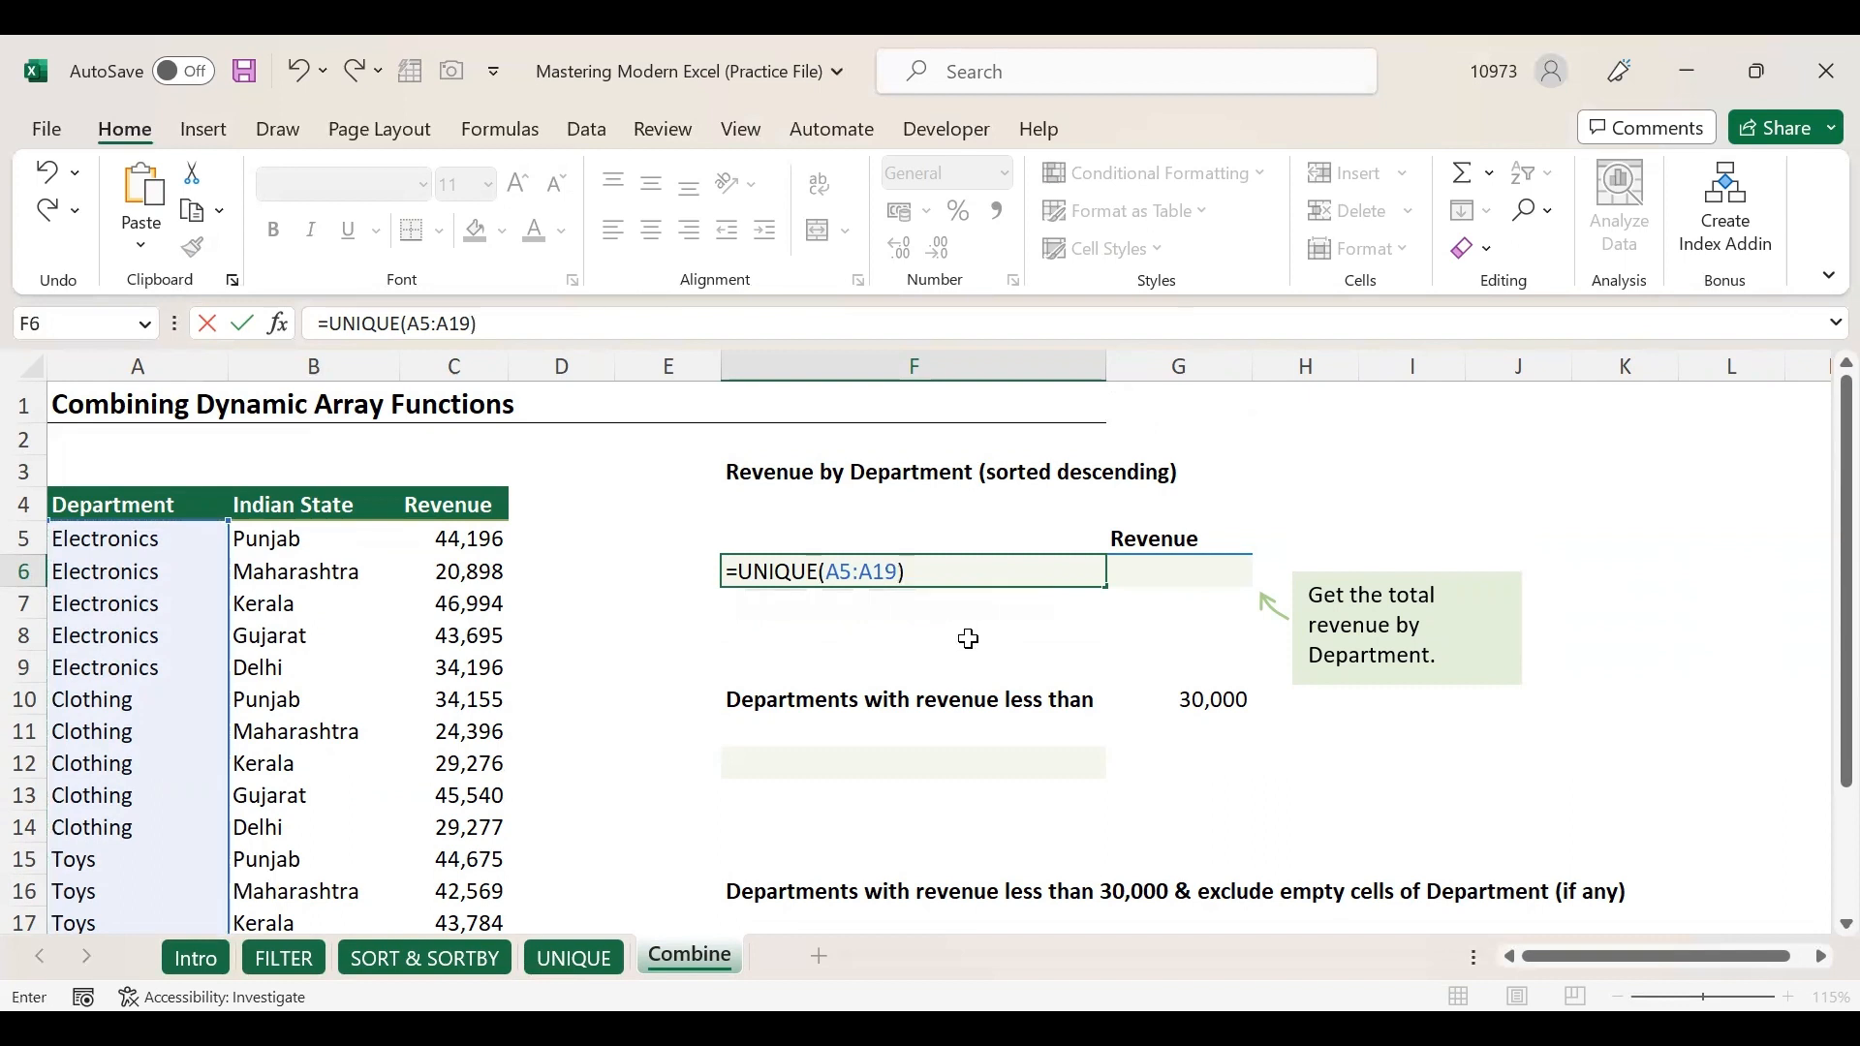
pyautogui.press('Return')
# Check the spilled list Electronics, Clothing, Toys in F6:F8, then reopen F6's formula for editing.
pyautogui.click(915, 576)
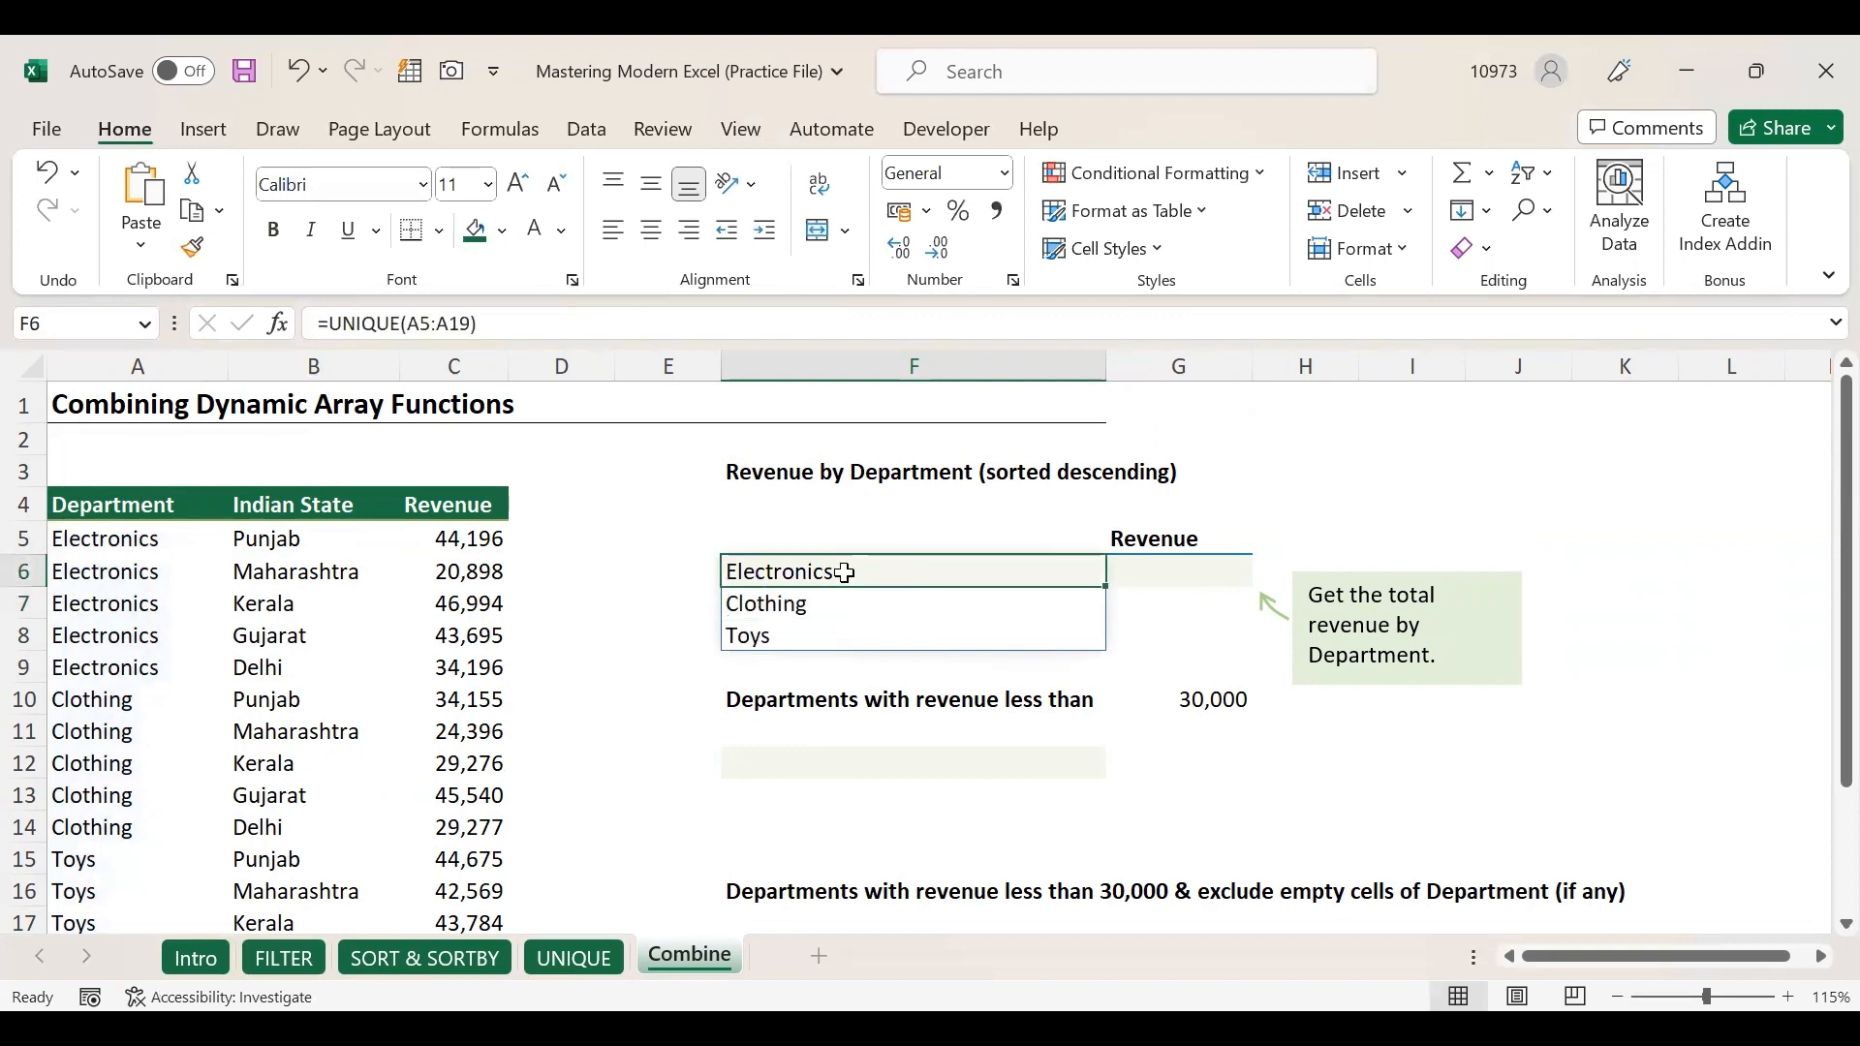
pyautogui.moveTo(845, 574); pyautogui.dragTo(843, 636)
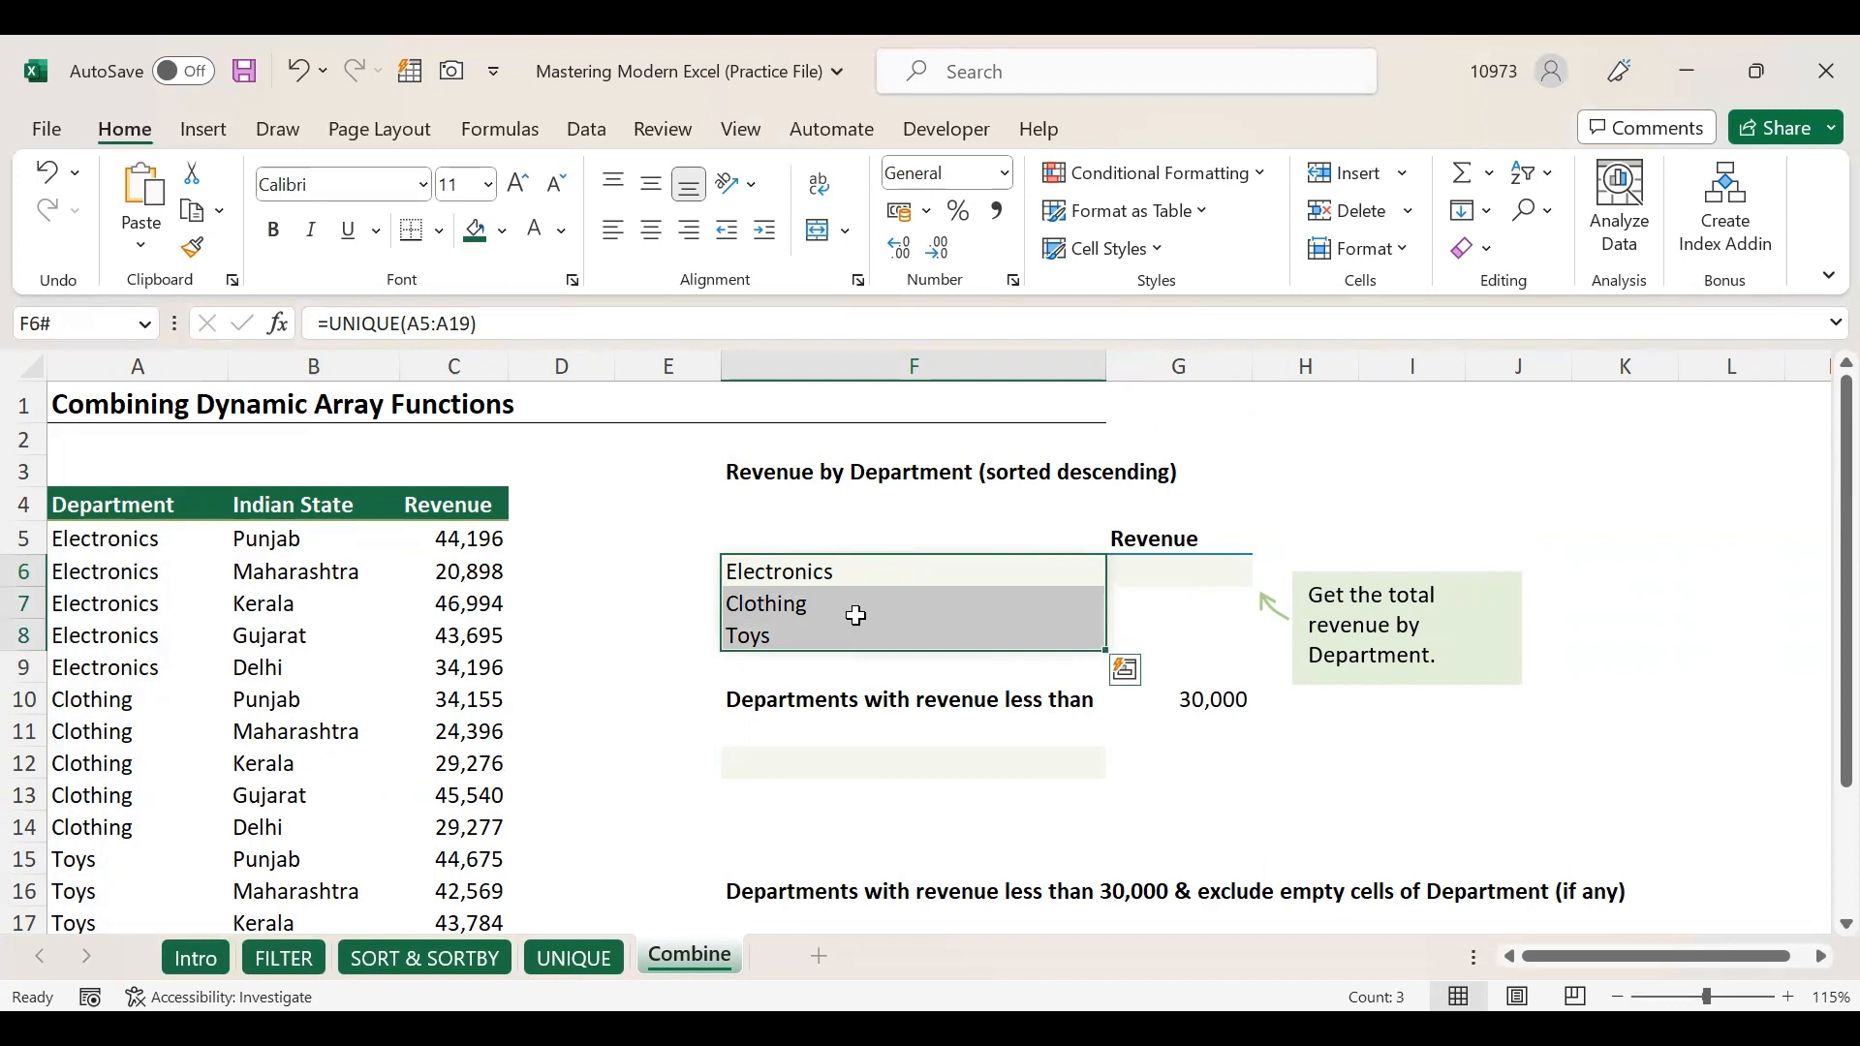
pyautogui.click(858, 577)
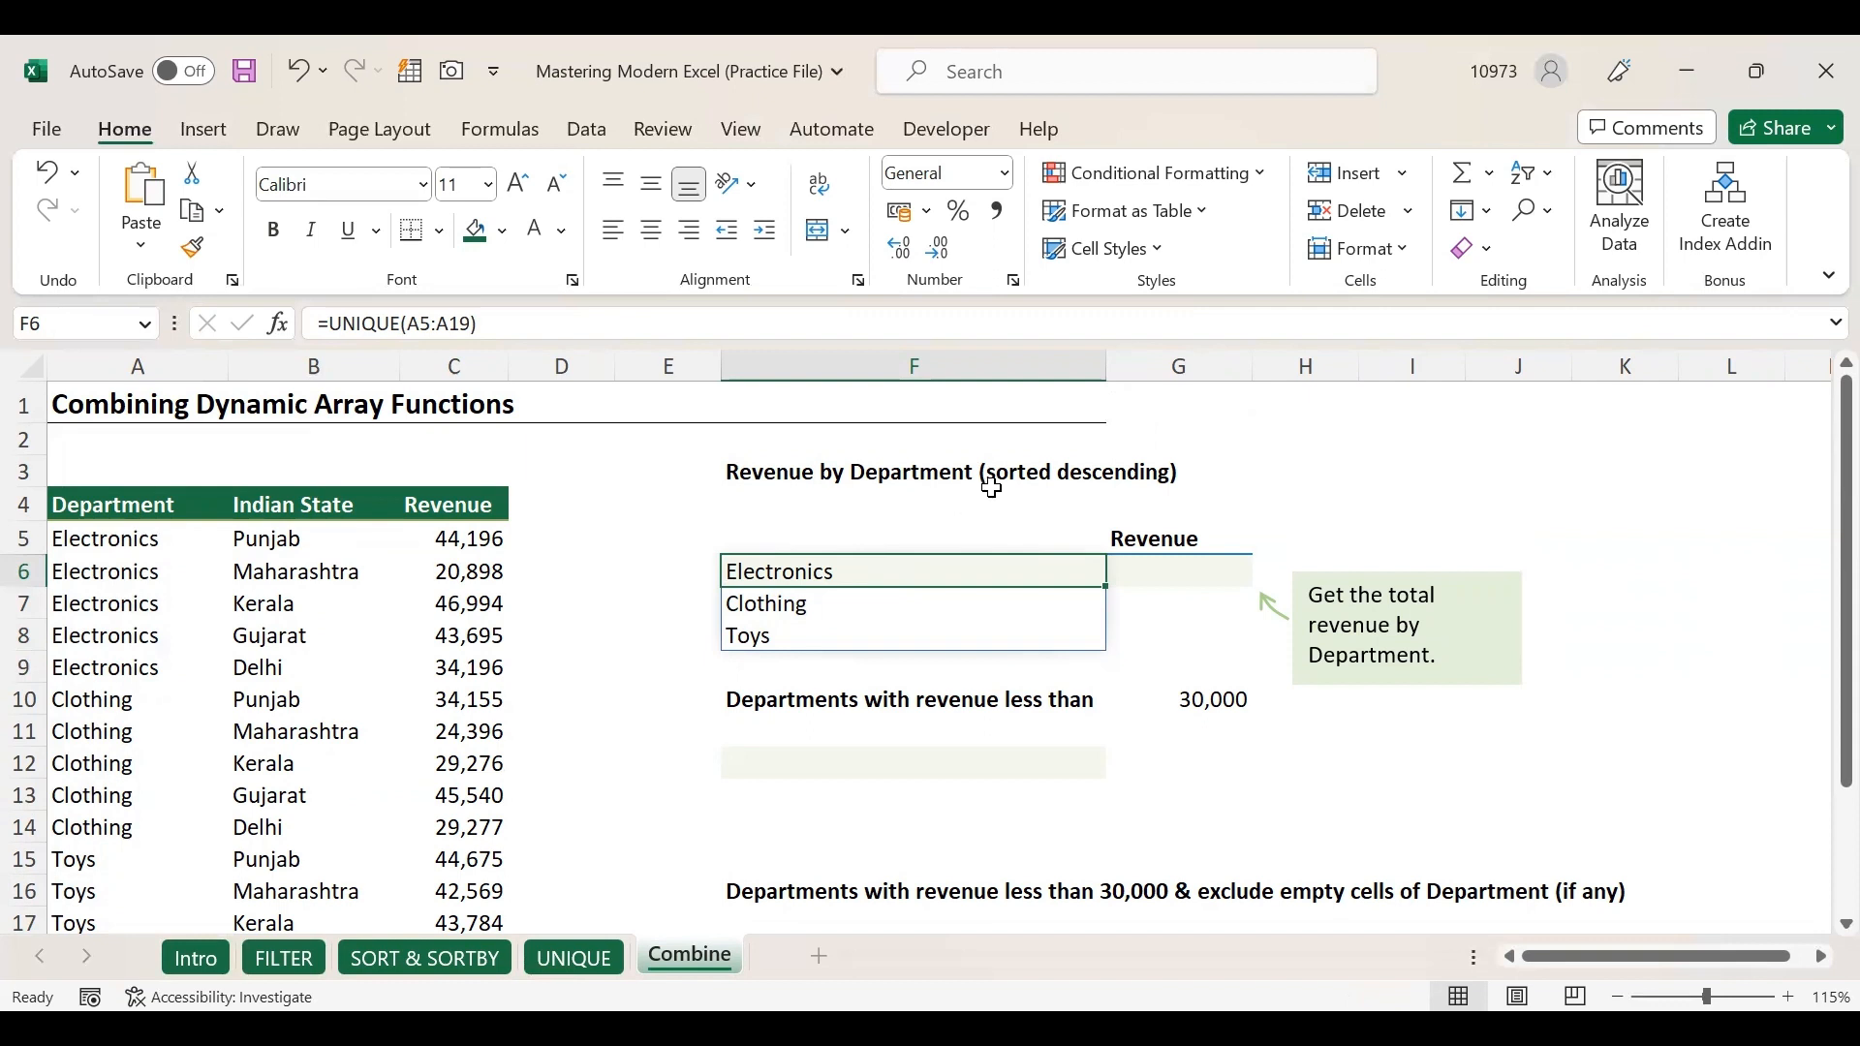
pyautogui.moveTo(893, 568); pyautogui.dragTo(890, 634)
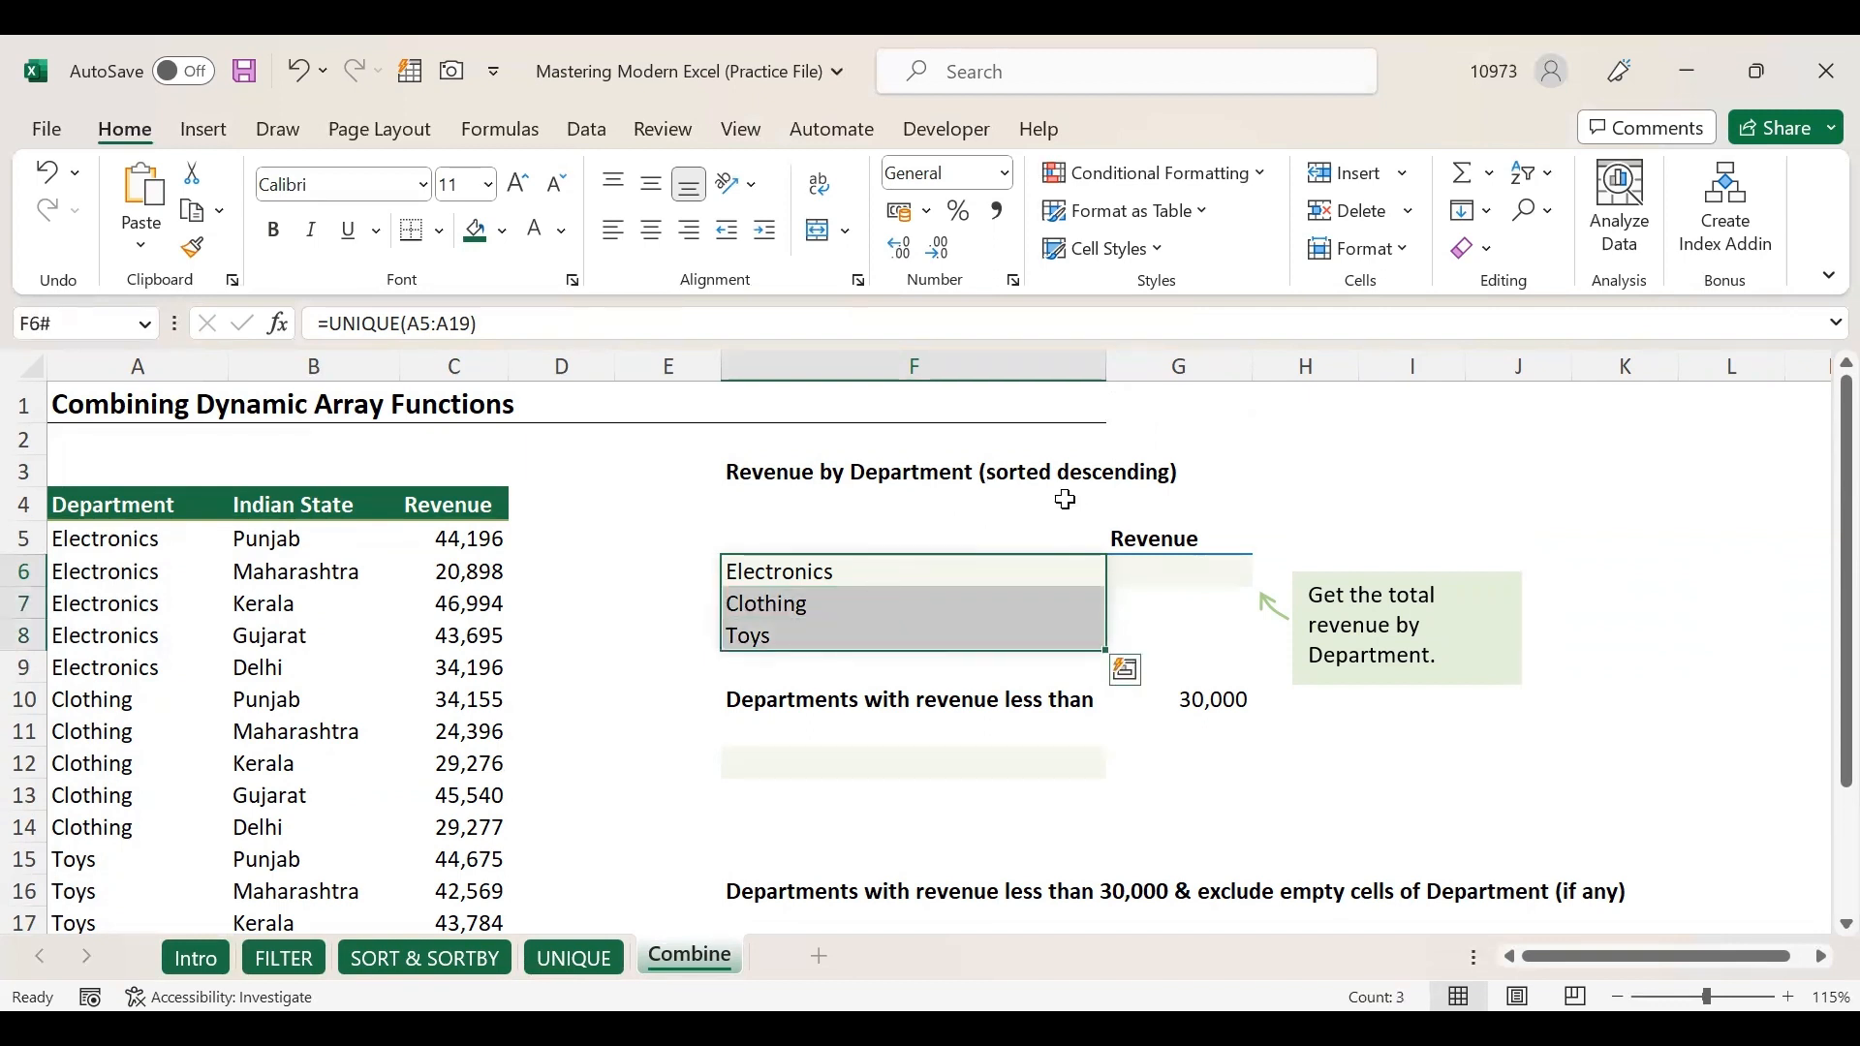
pyautogui.doubleClick(857, 568)
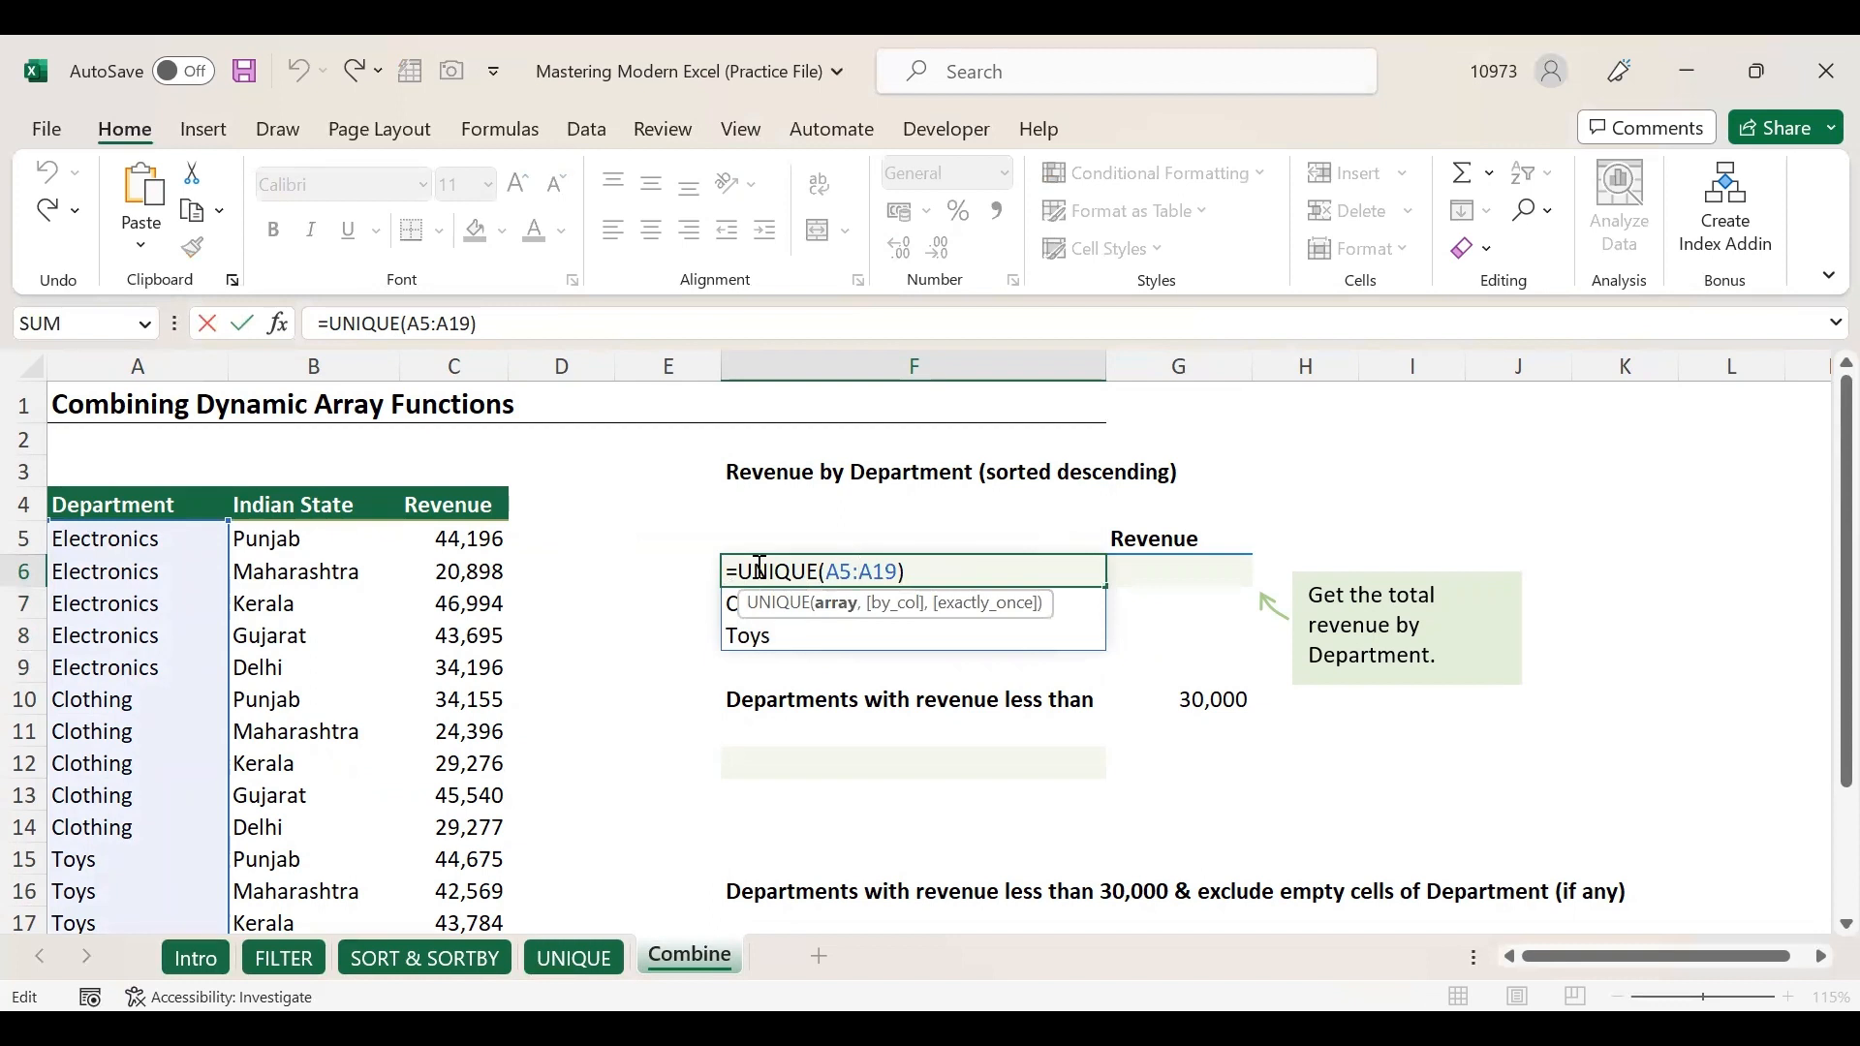
# Wrap F6 as =SORT(UNIQUE(A5:A19),,-1) to sort departments in descending order.
pyautogui.click(740, 567)
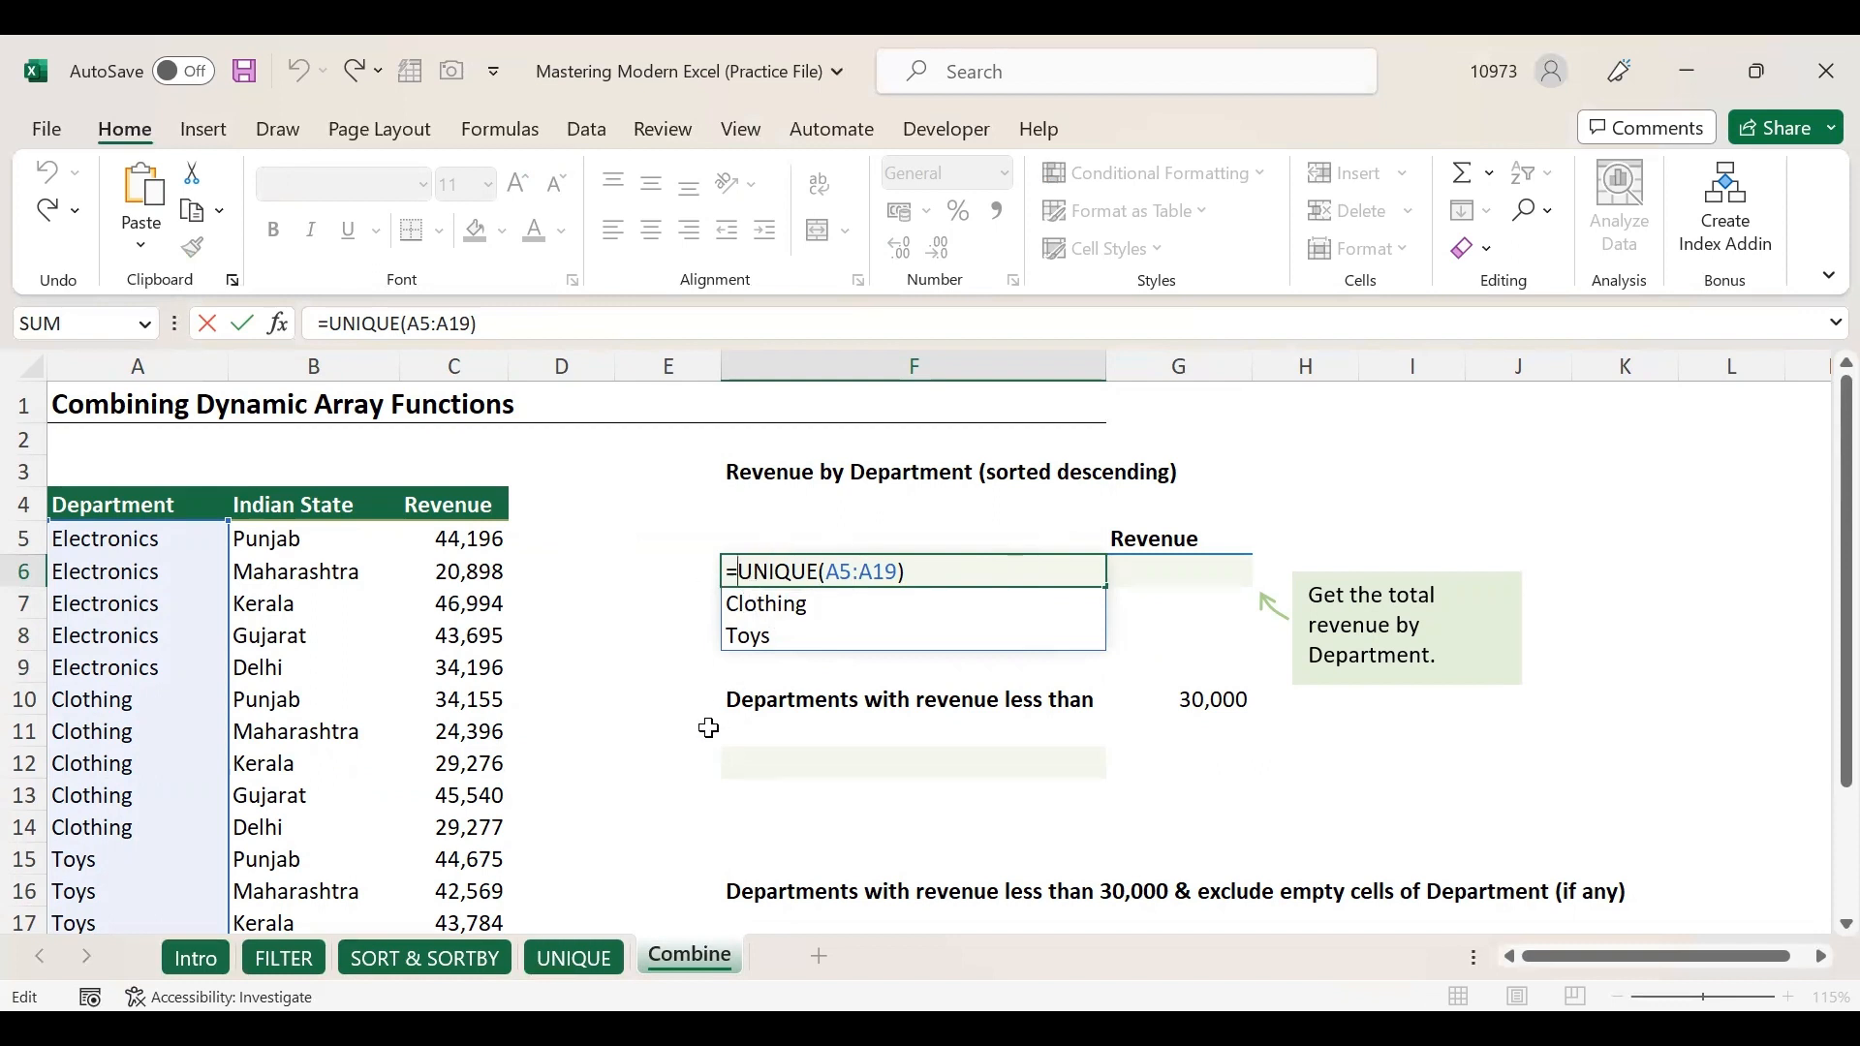
pyautogui.write('SORT')
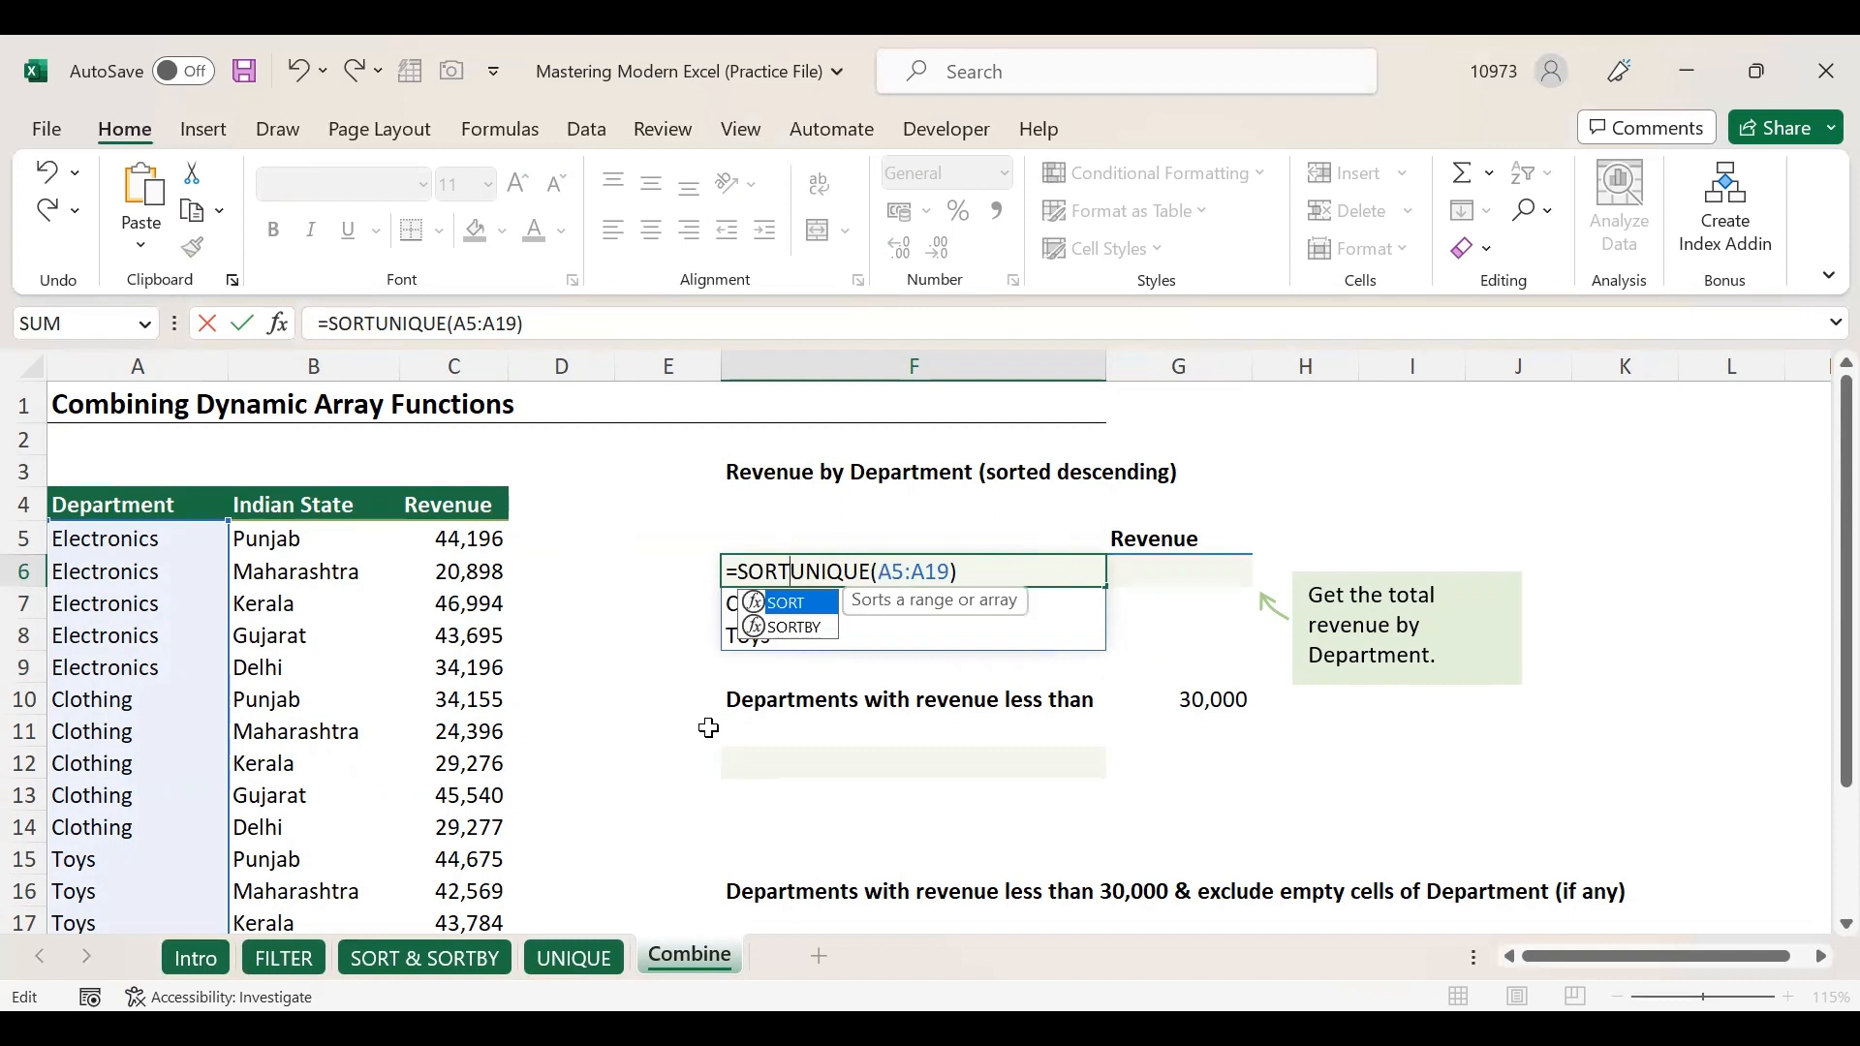
pyautogui.press('Tab')
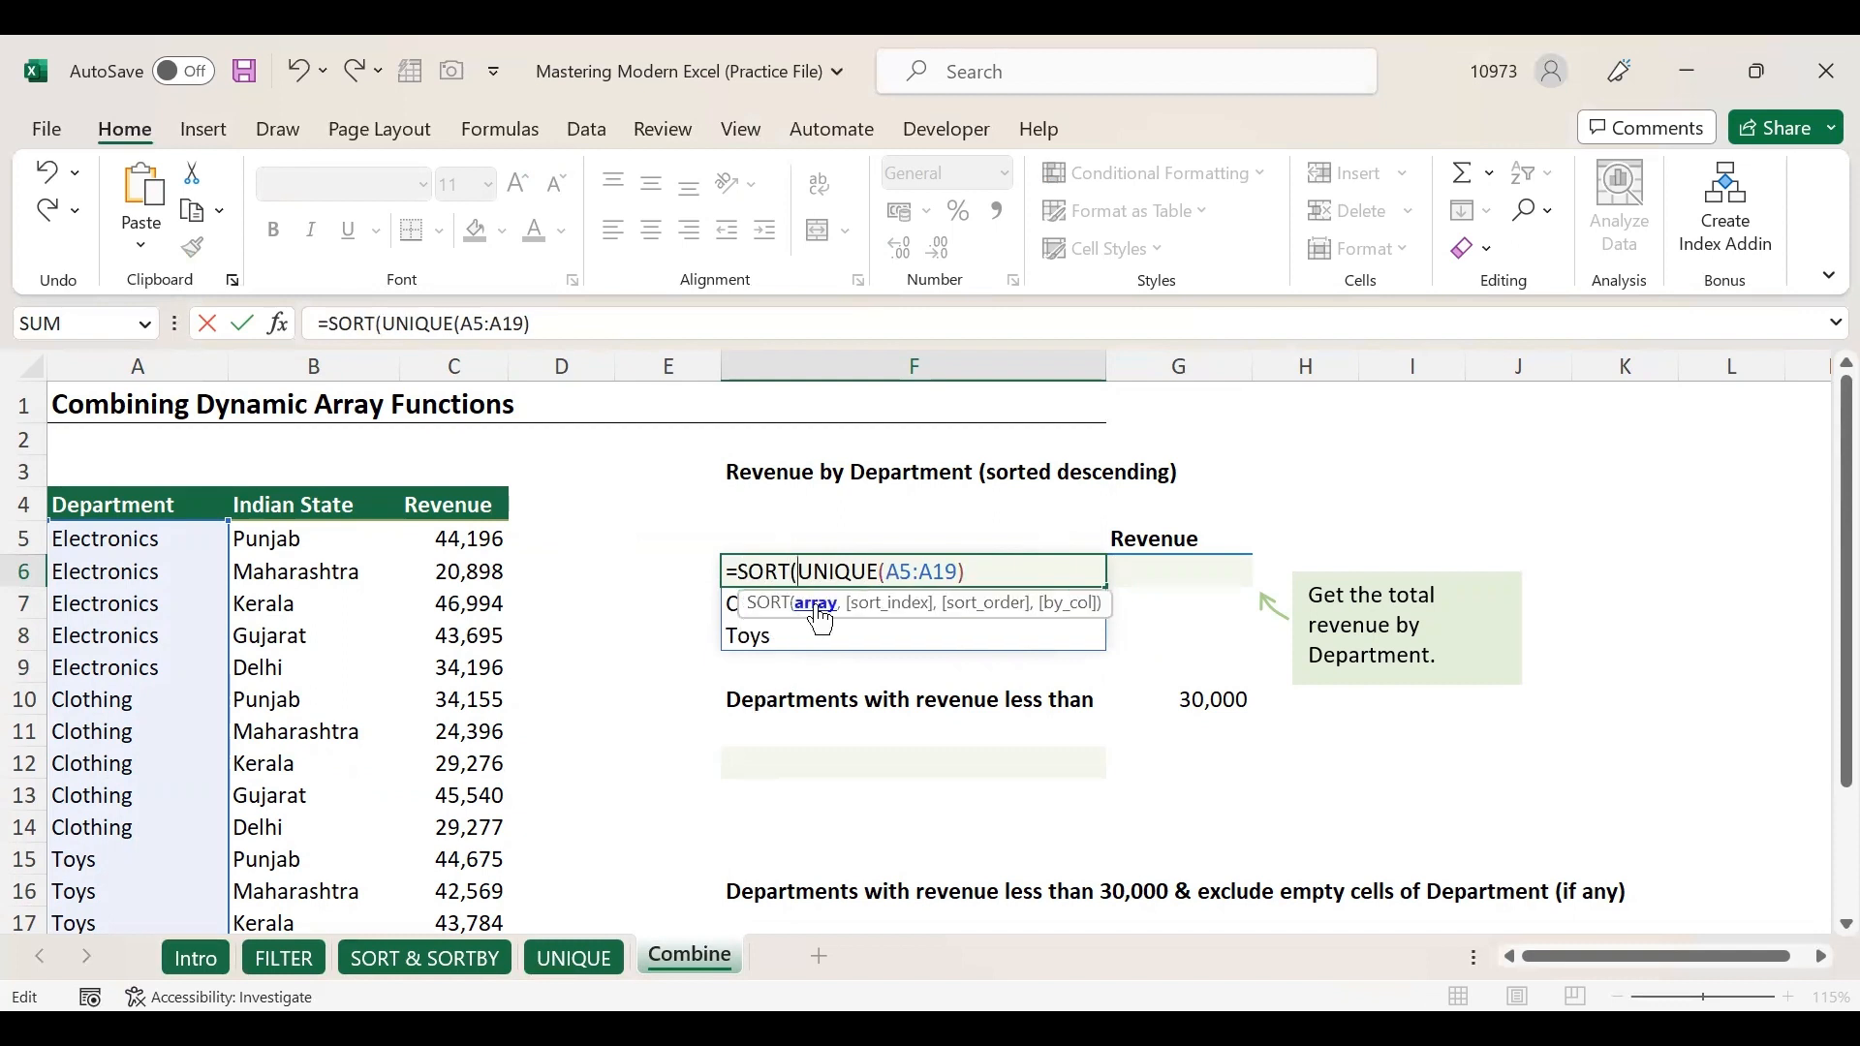
pyautogui.click(954, 567)
pyautogui.write(',')
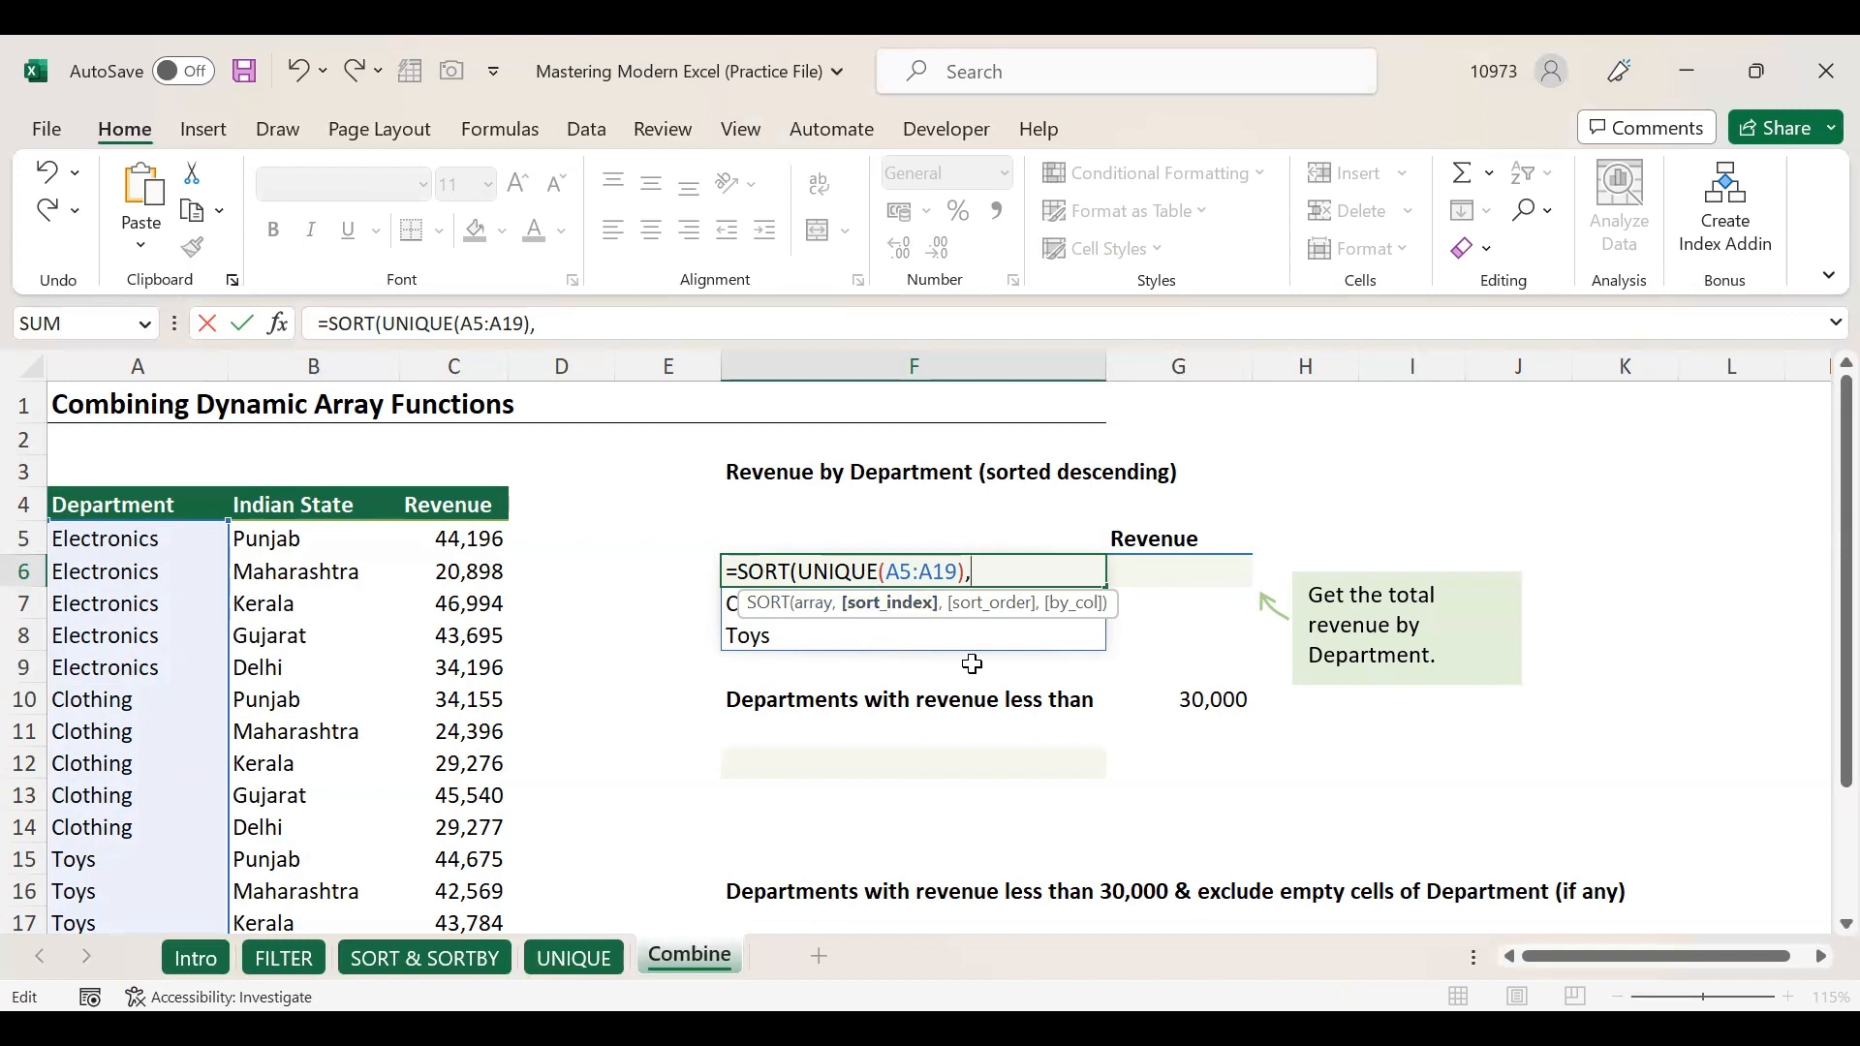
pyautogui.write(',')
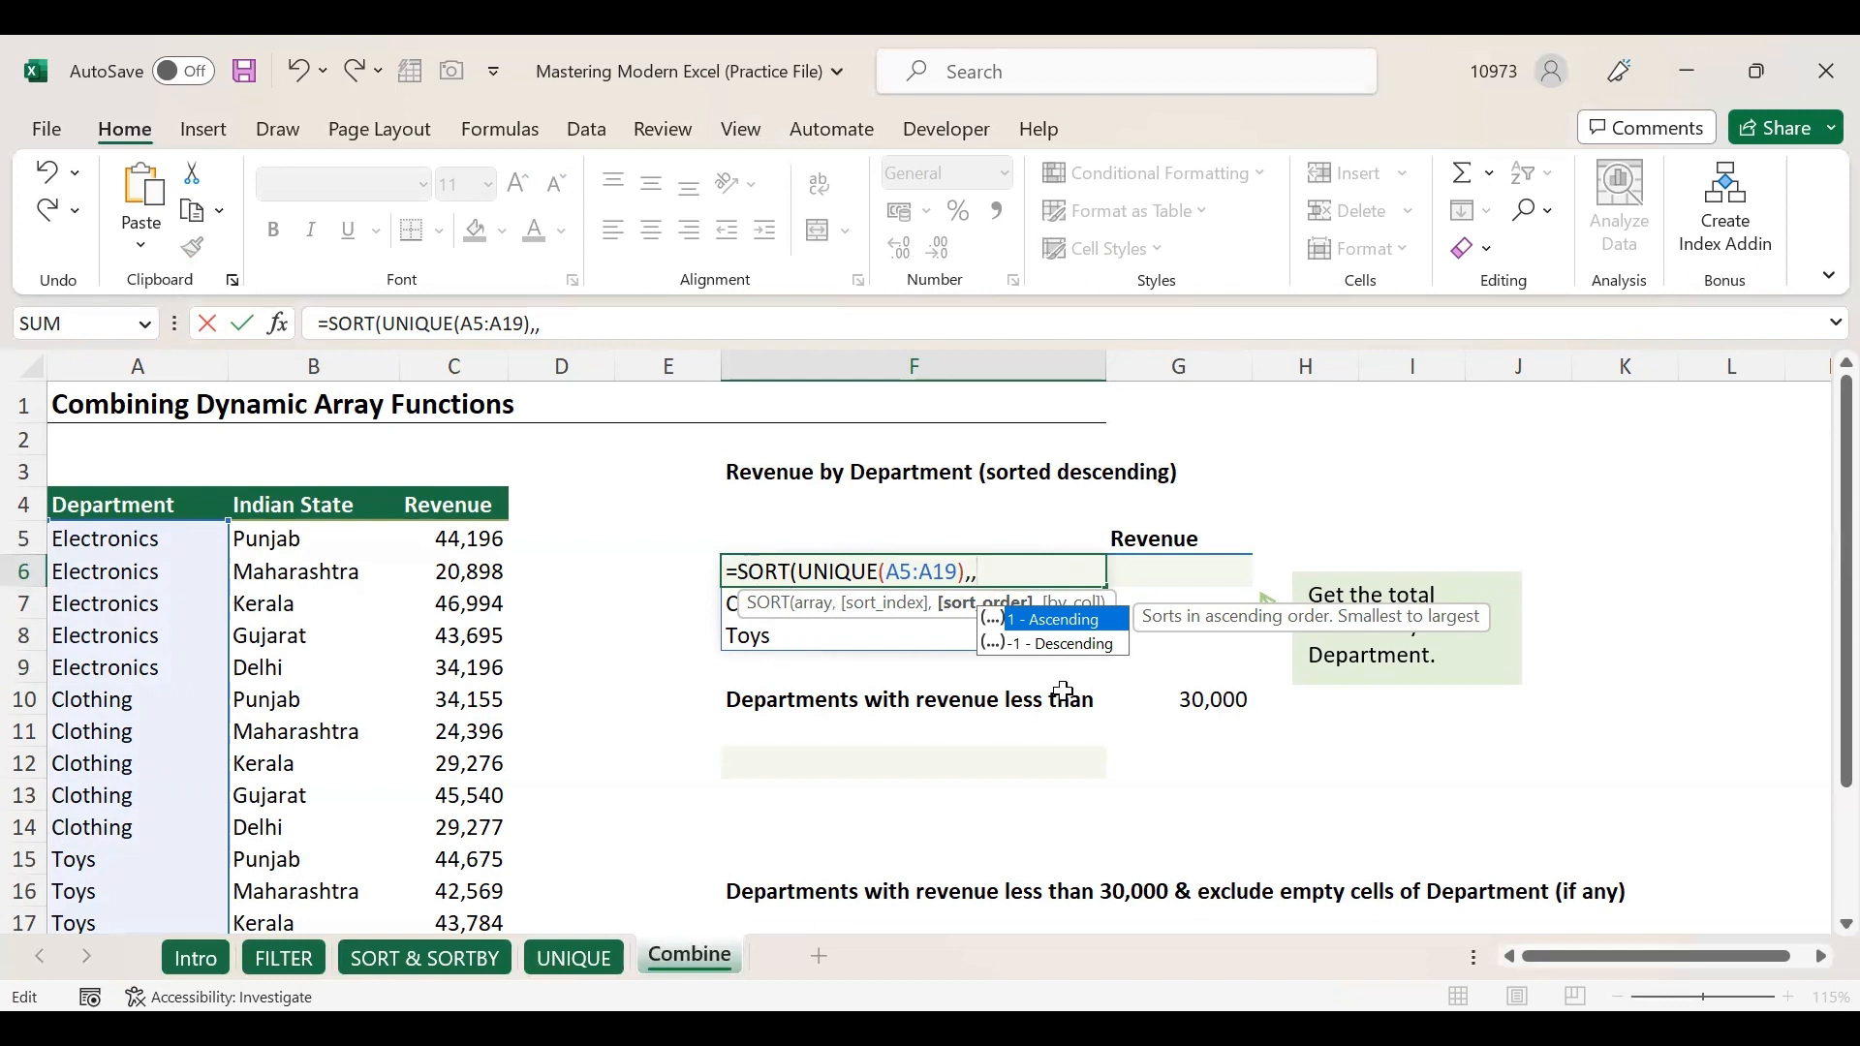
pyautogui.click(1059, 644)
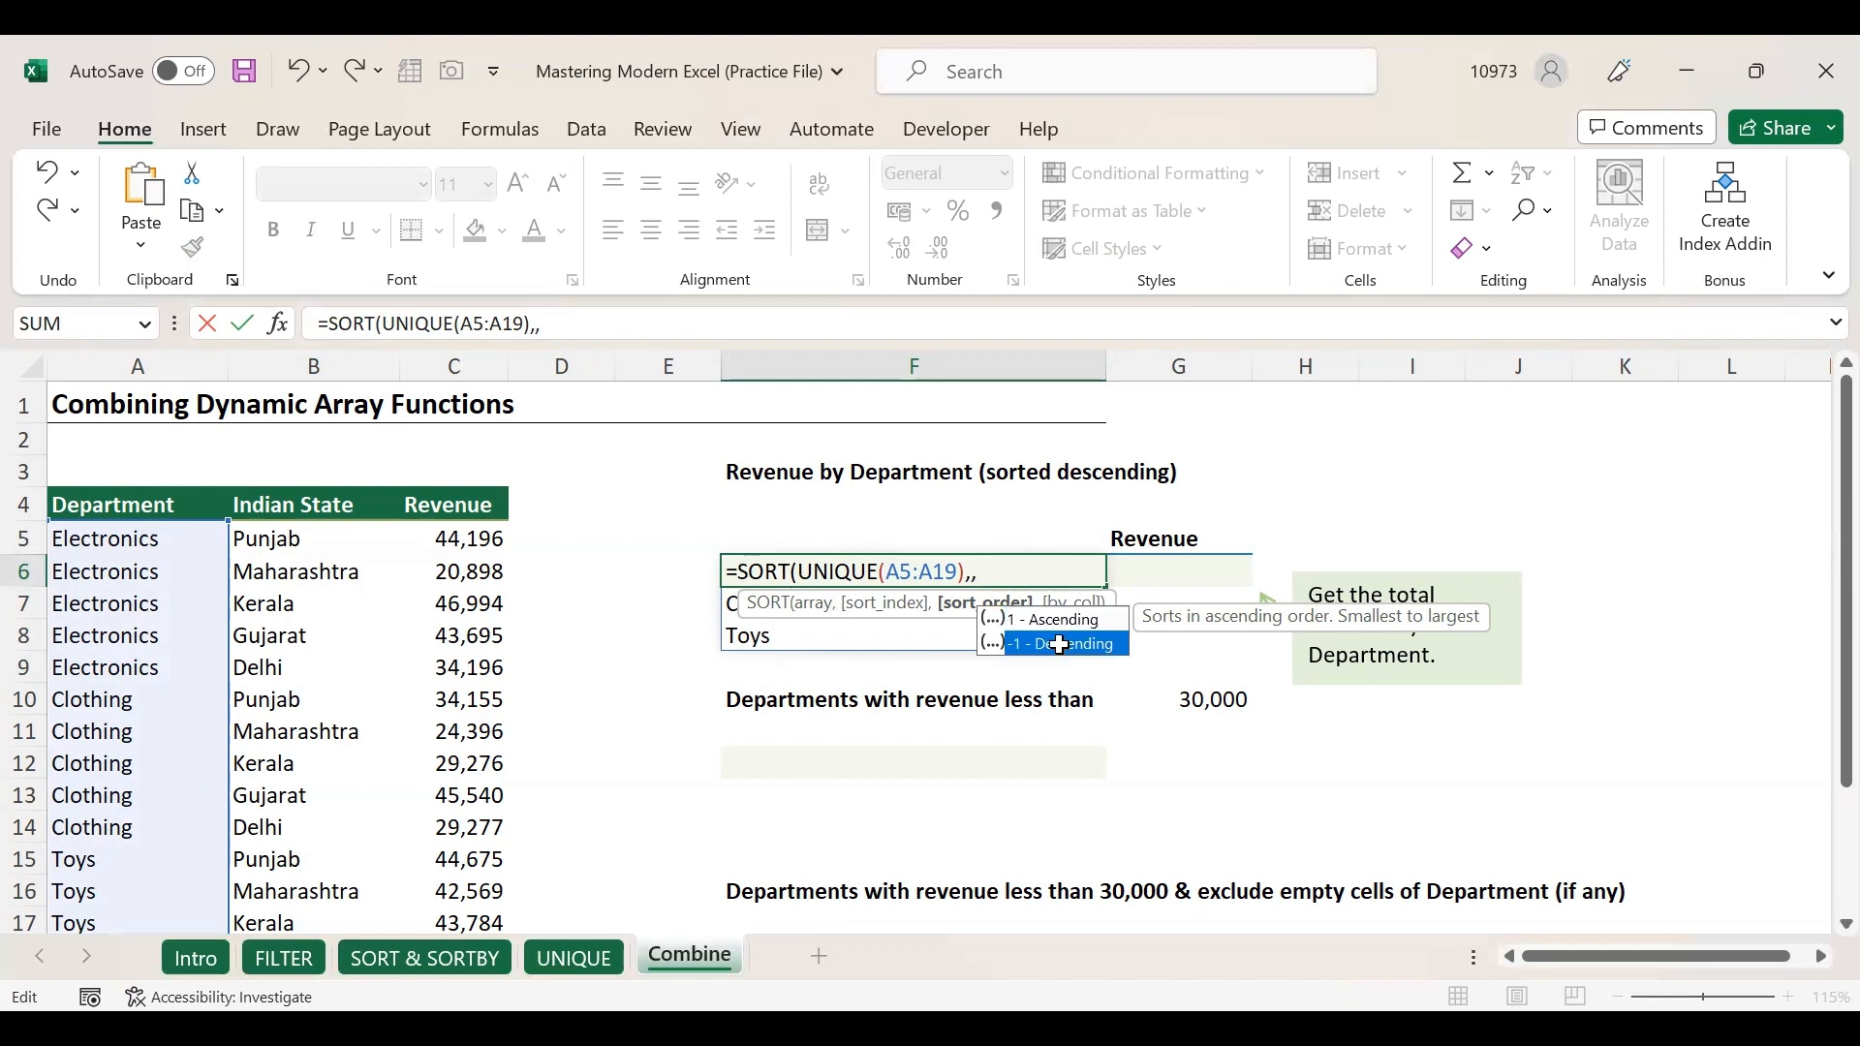
pyautogui.doubleClick(1059, 644)
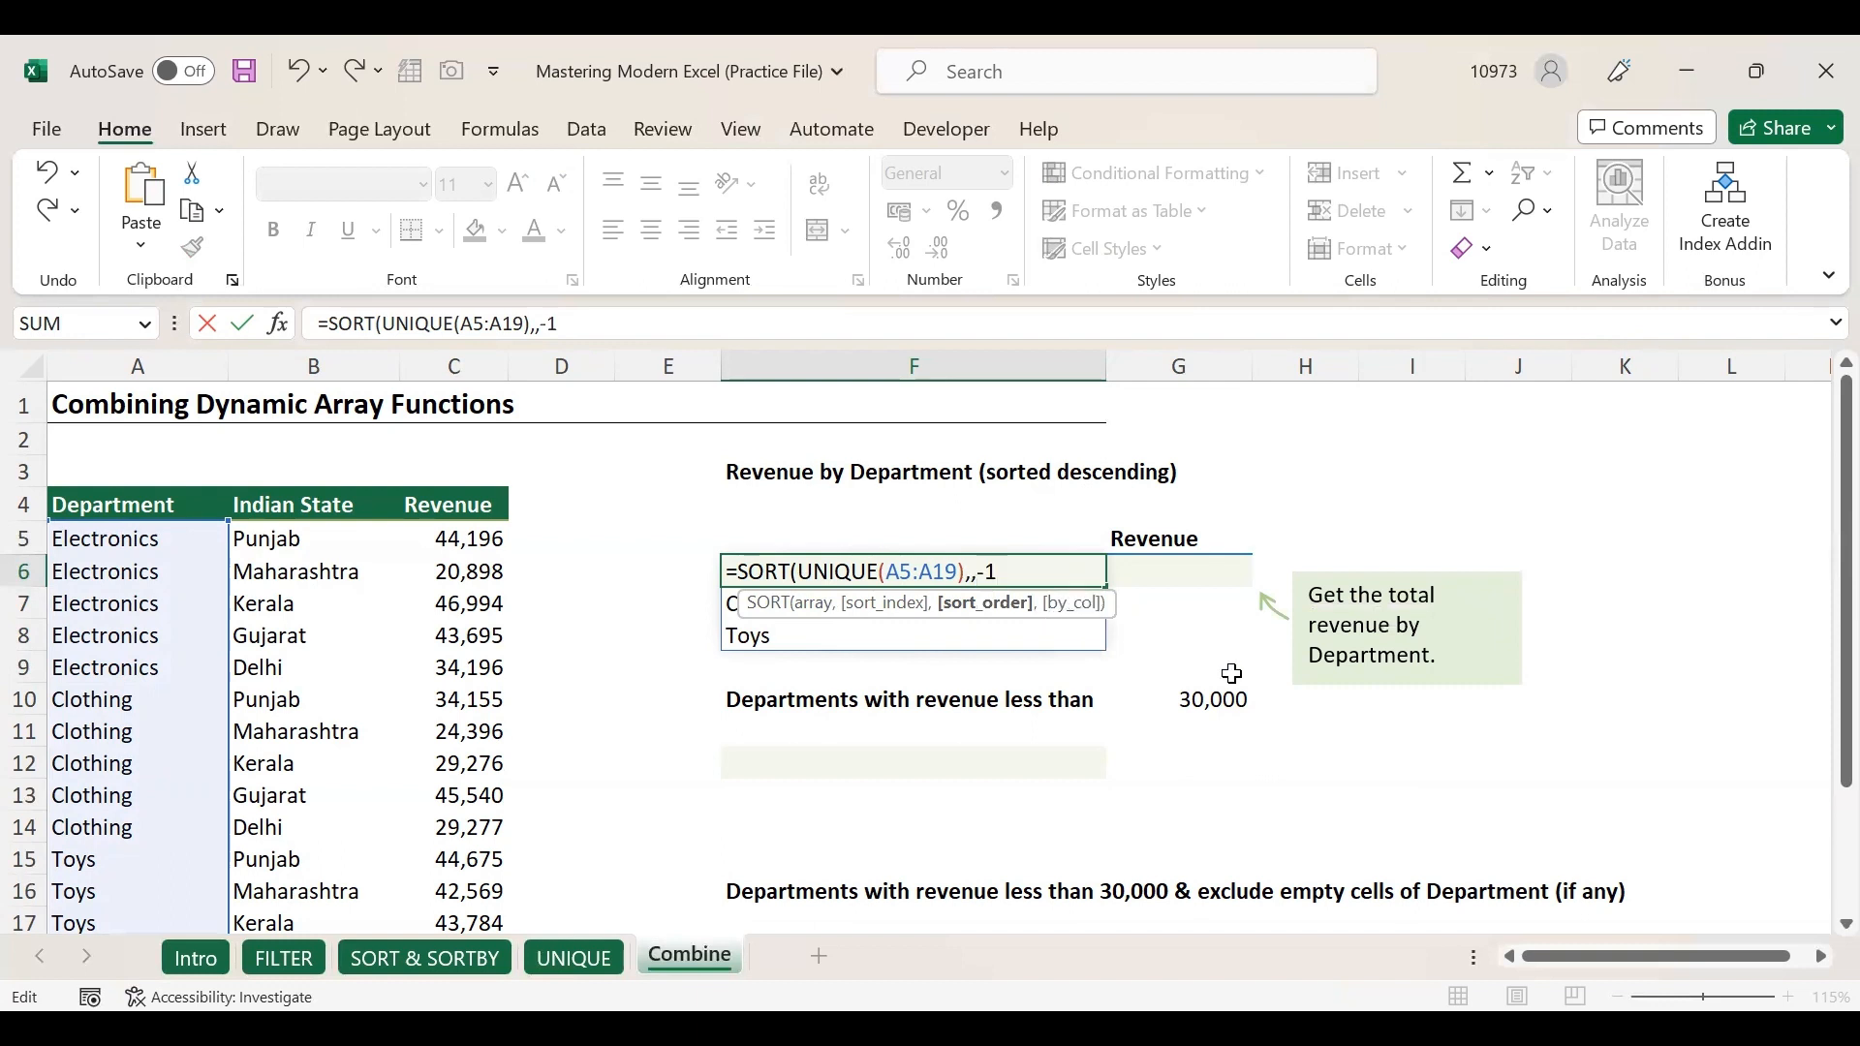
pyautogui.write(')')
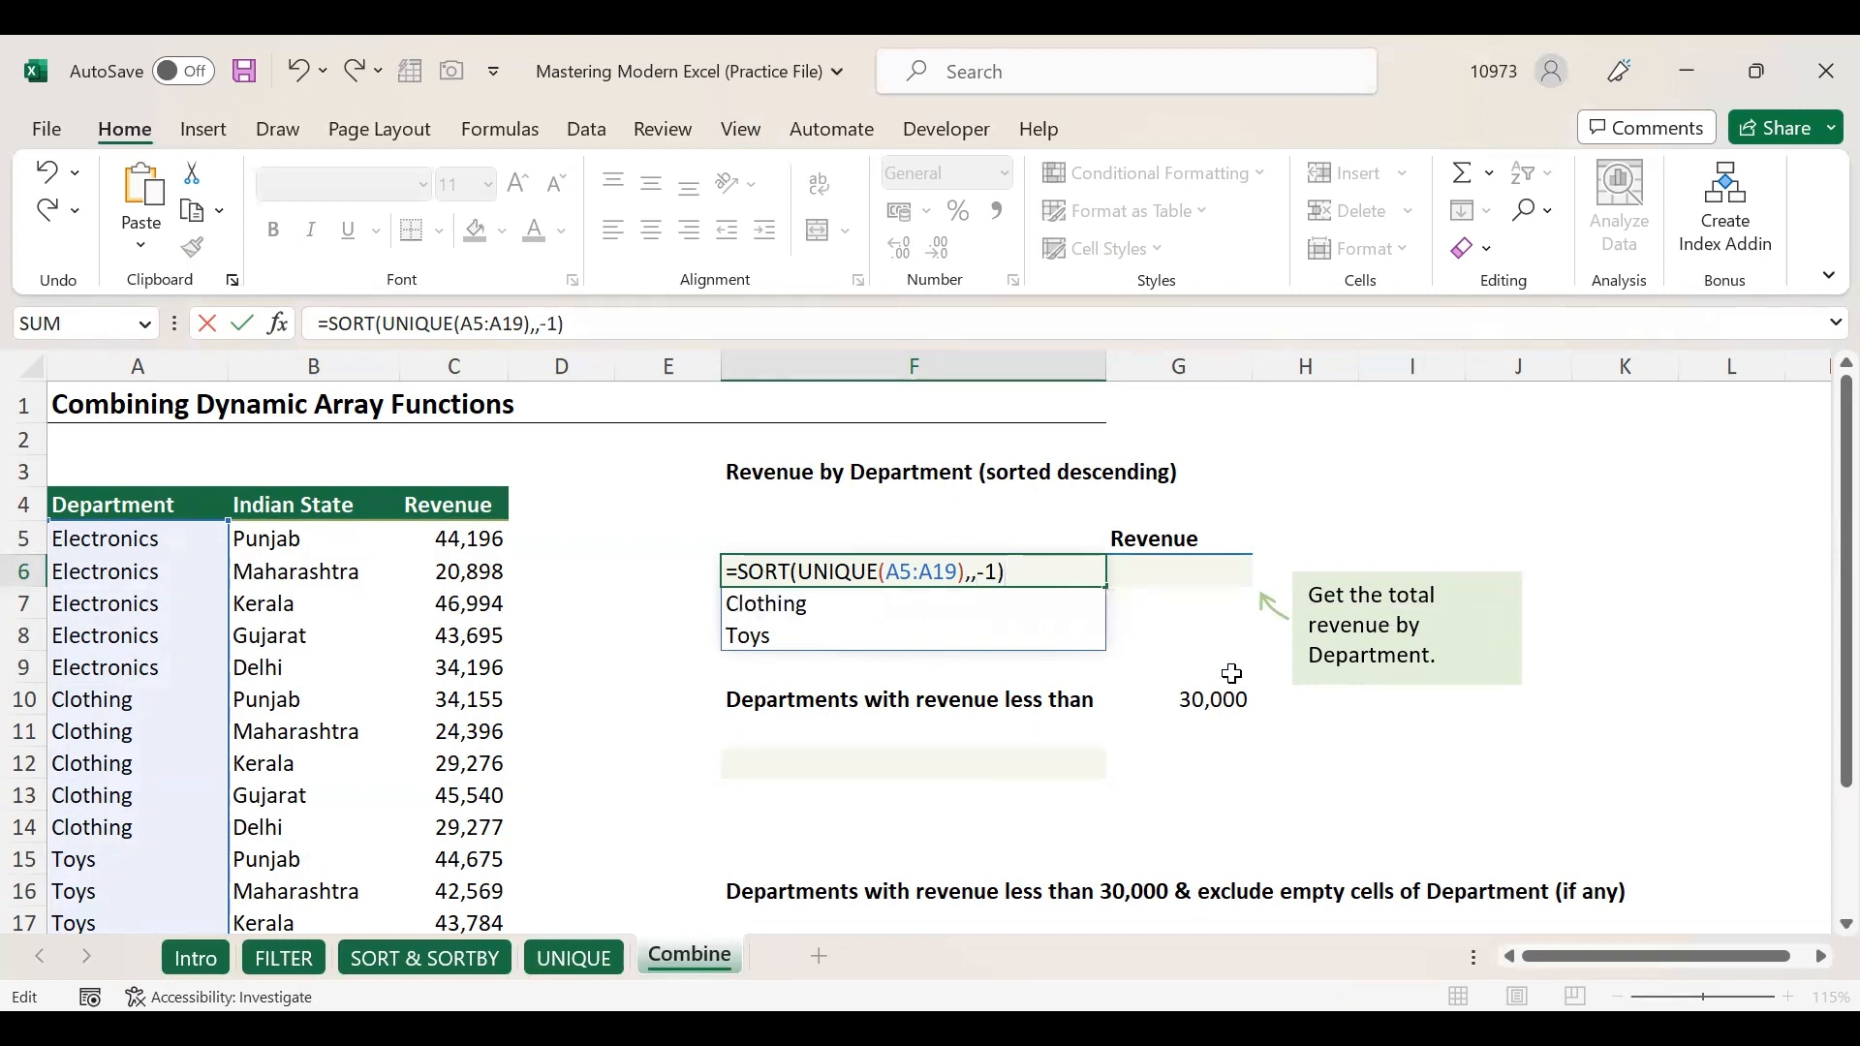
pyautogui.press('Return')
# Check the sorted list Toys, Electronics, Clothing in F6:F8.
pyautogui.click(981, 572)
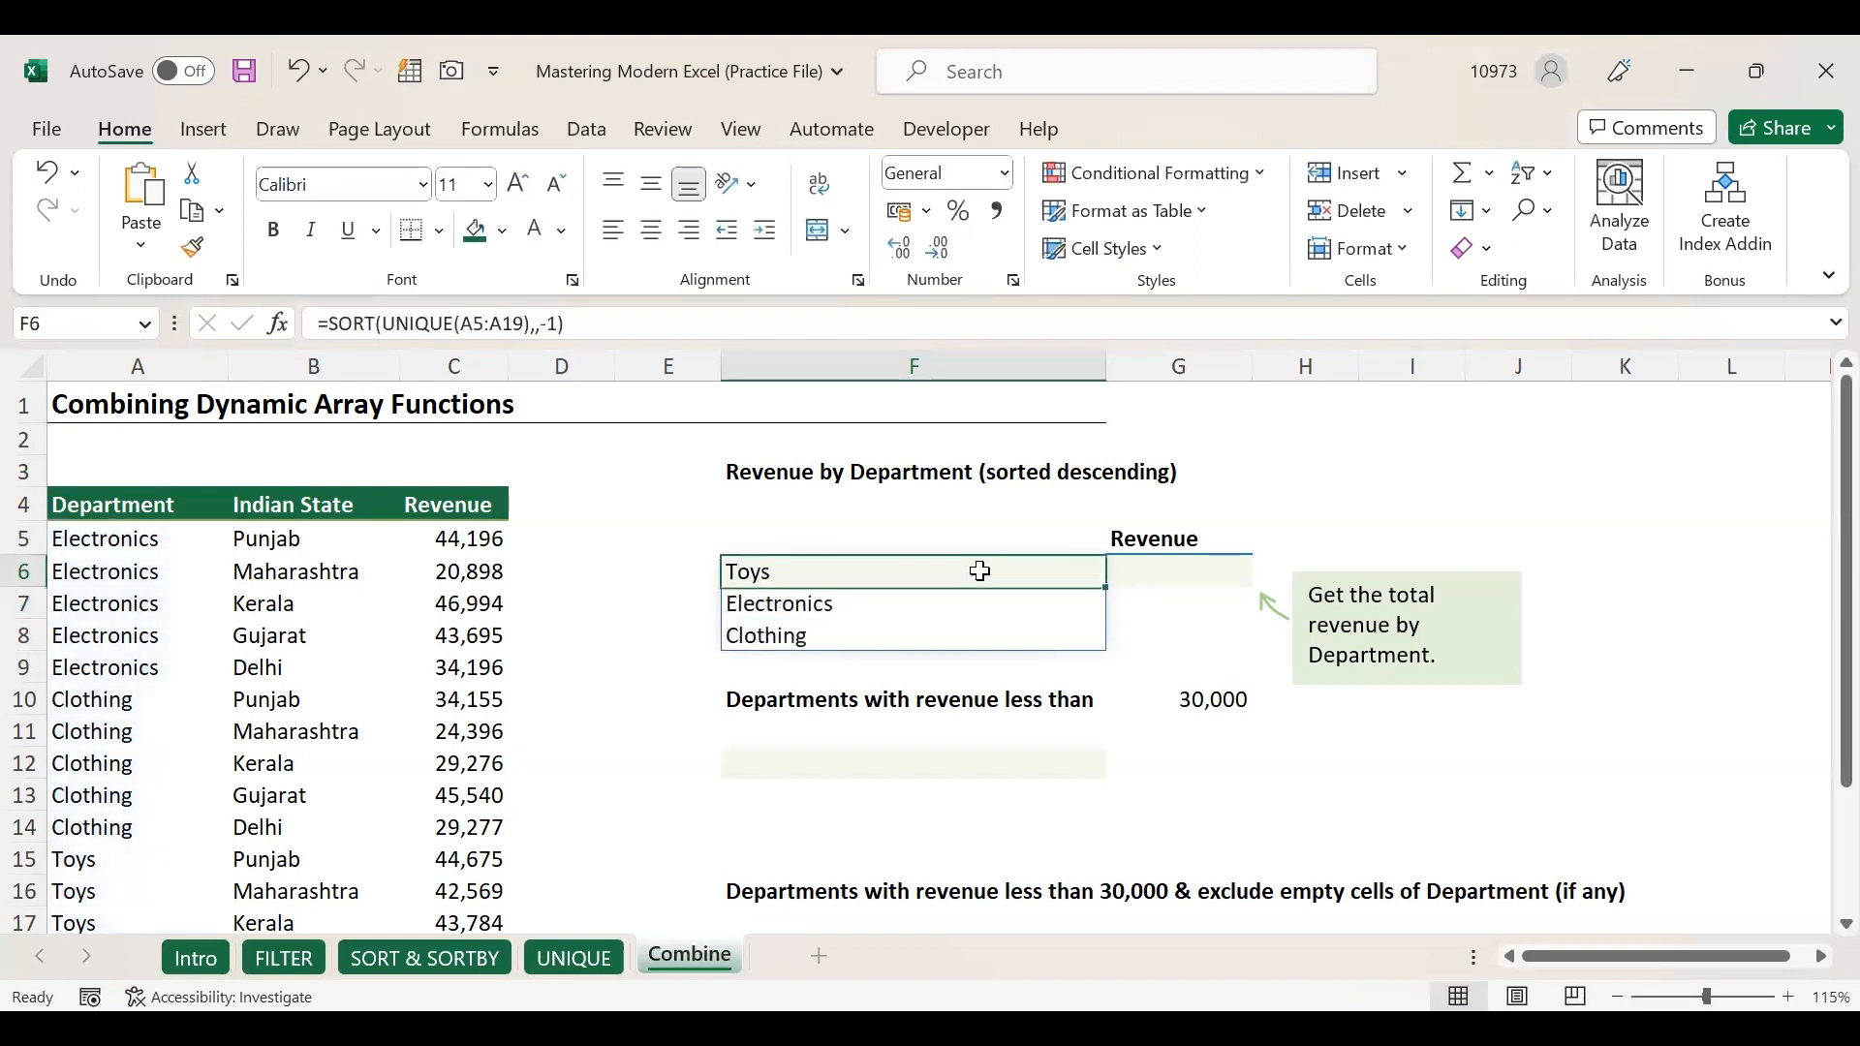
pyautogui.click(933, 605)
pyautogui.click(921, 633)
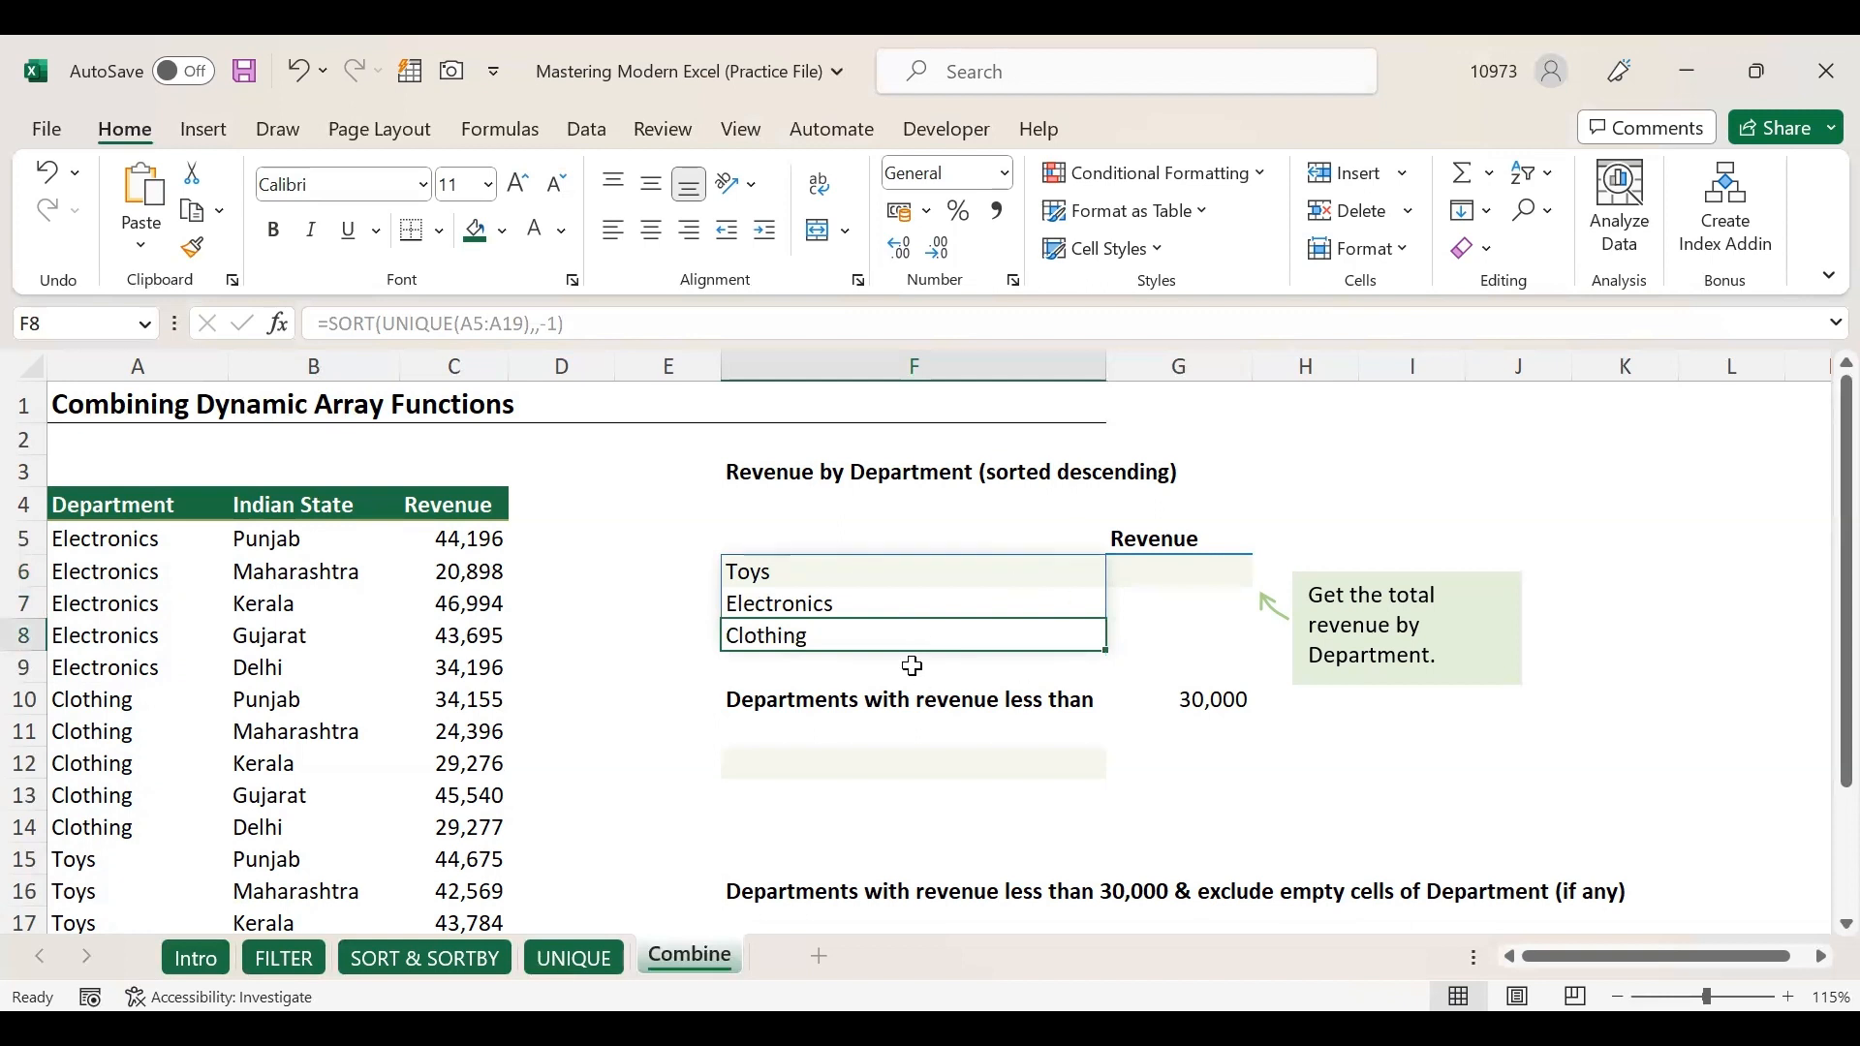
# Type the label SUMIF into I5.
pyautogui.click(1188, 572)
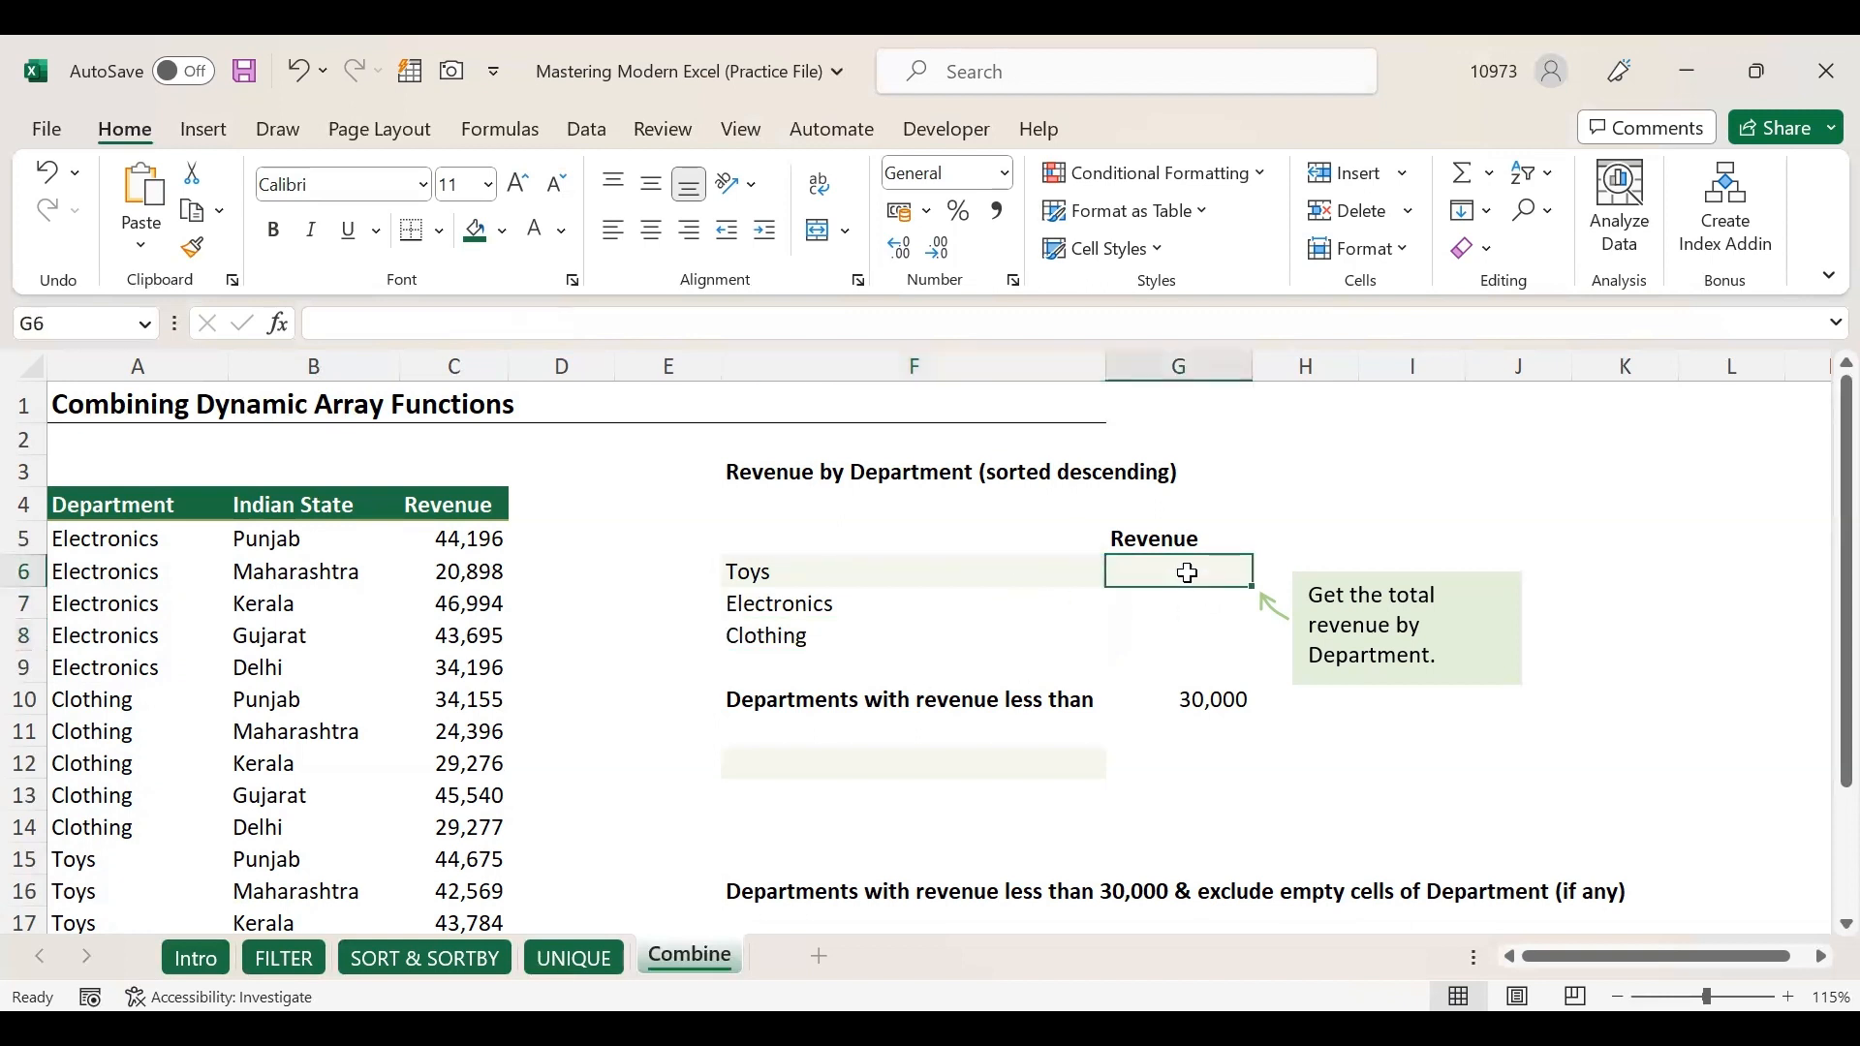
pyautogui.click(1351, 546)
pyautogui.click(1391, 539)
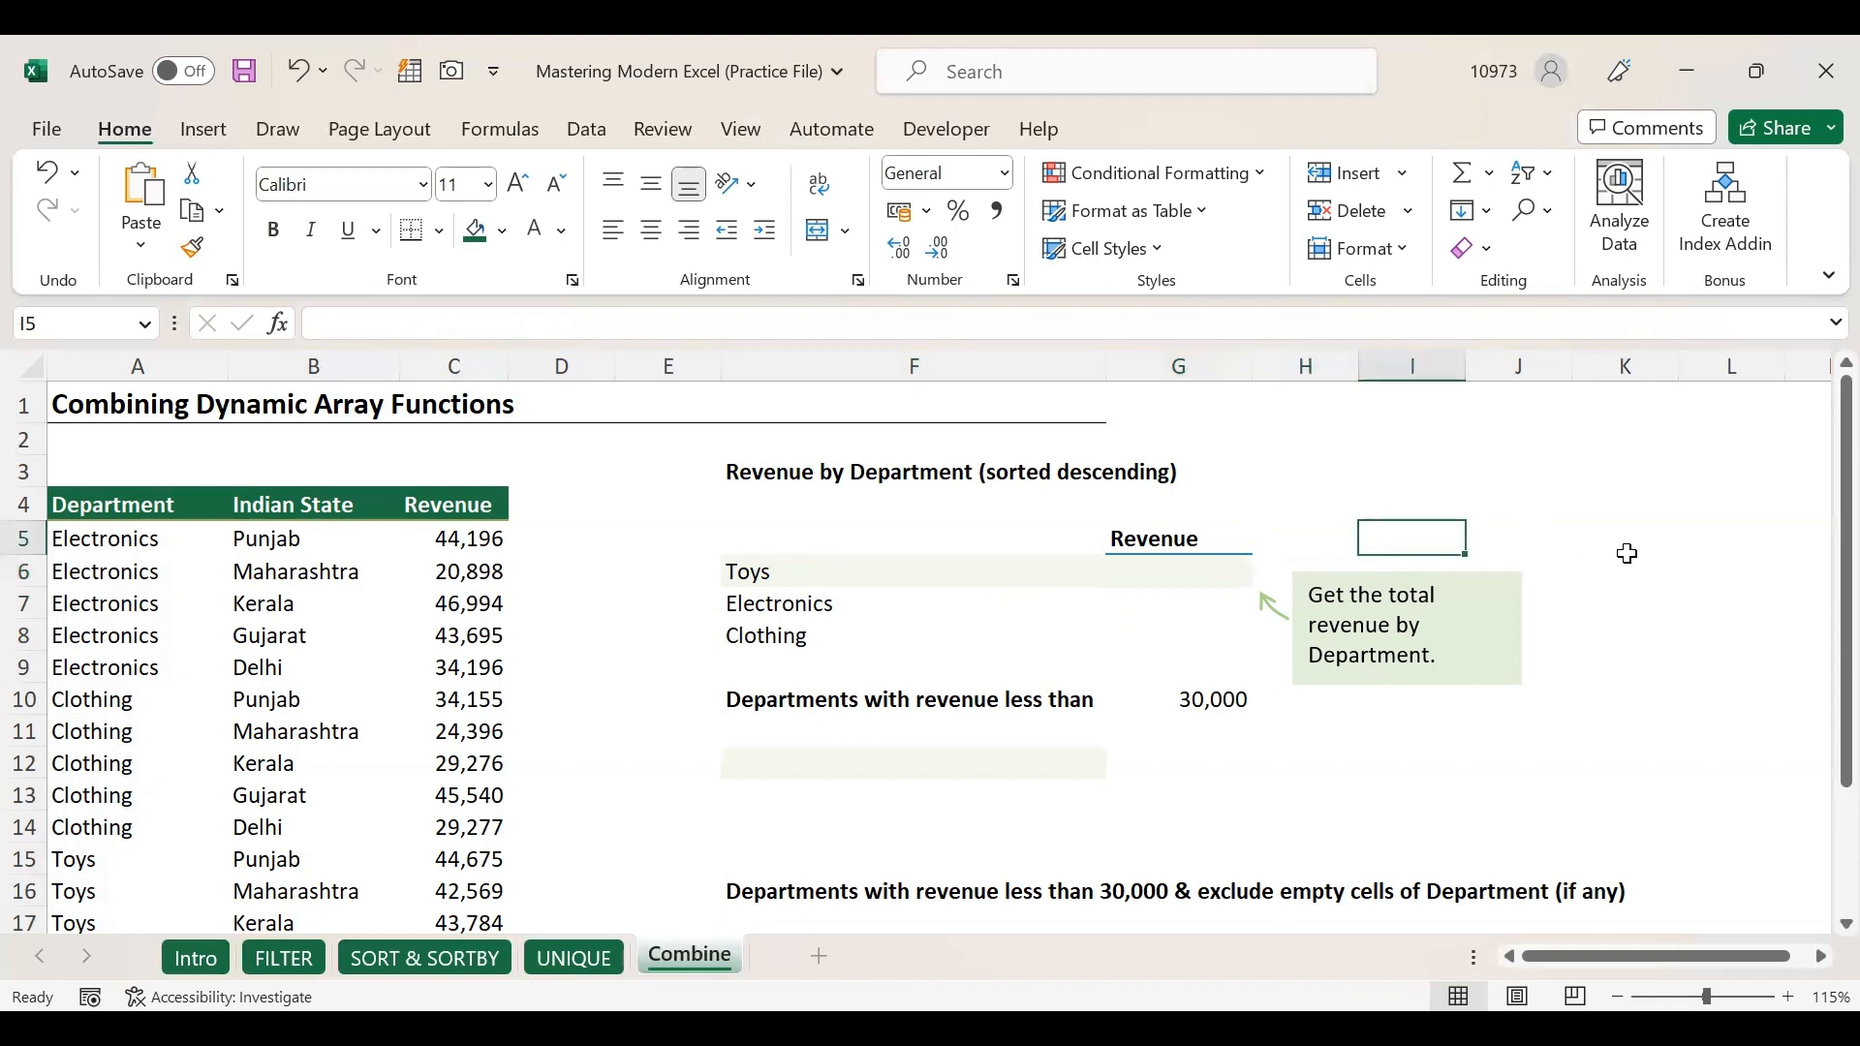
pyautogui.write('SUMIF')
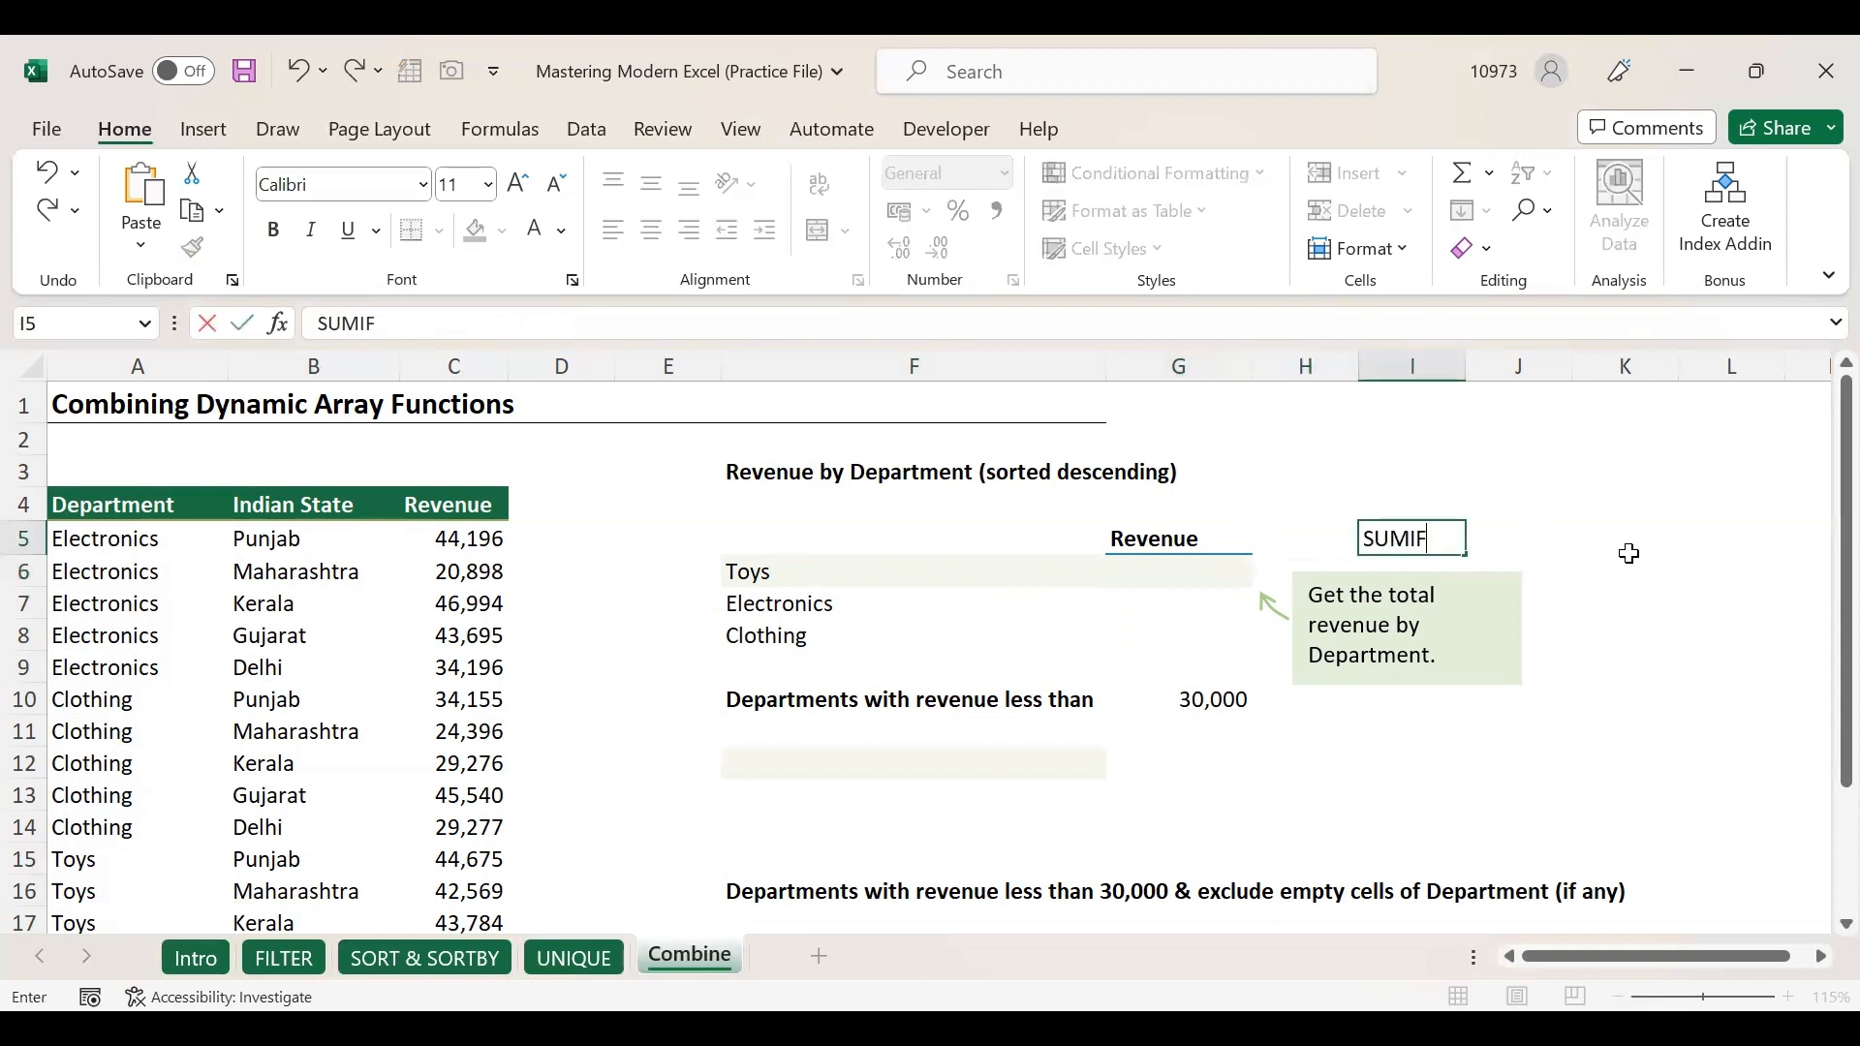
pyautogui.press('Return')
# Enter =SUMIF(A5:A19,F6#,C5:C19) in G6 to spill revenue totals per department.
pyautogui.click(1380, 538)
pyautogui.click(1153, 574)
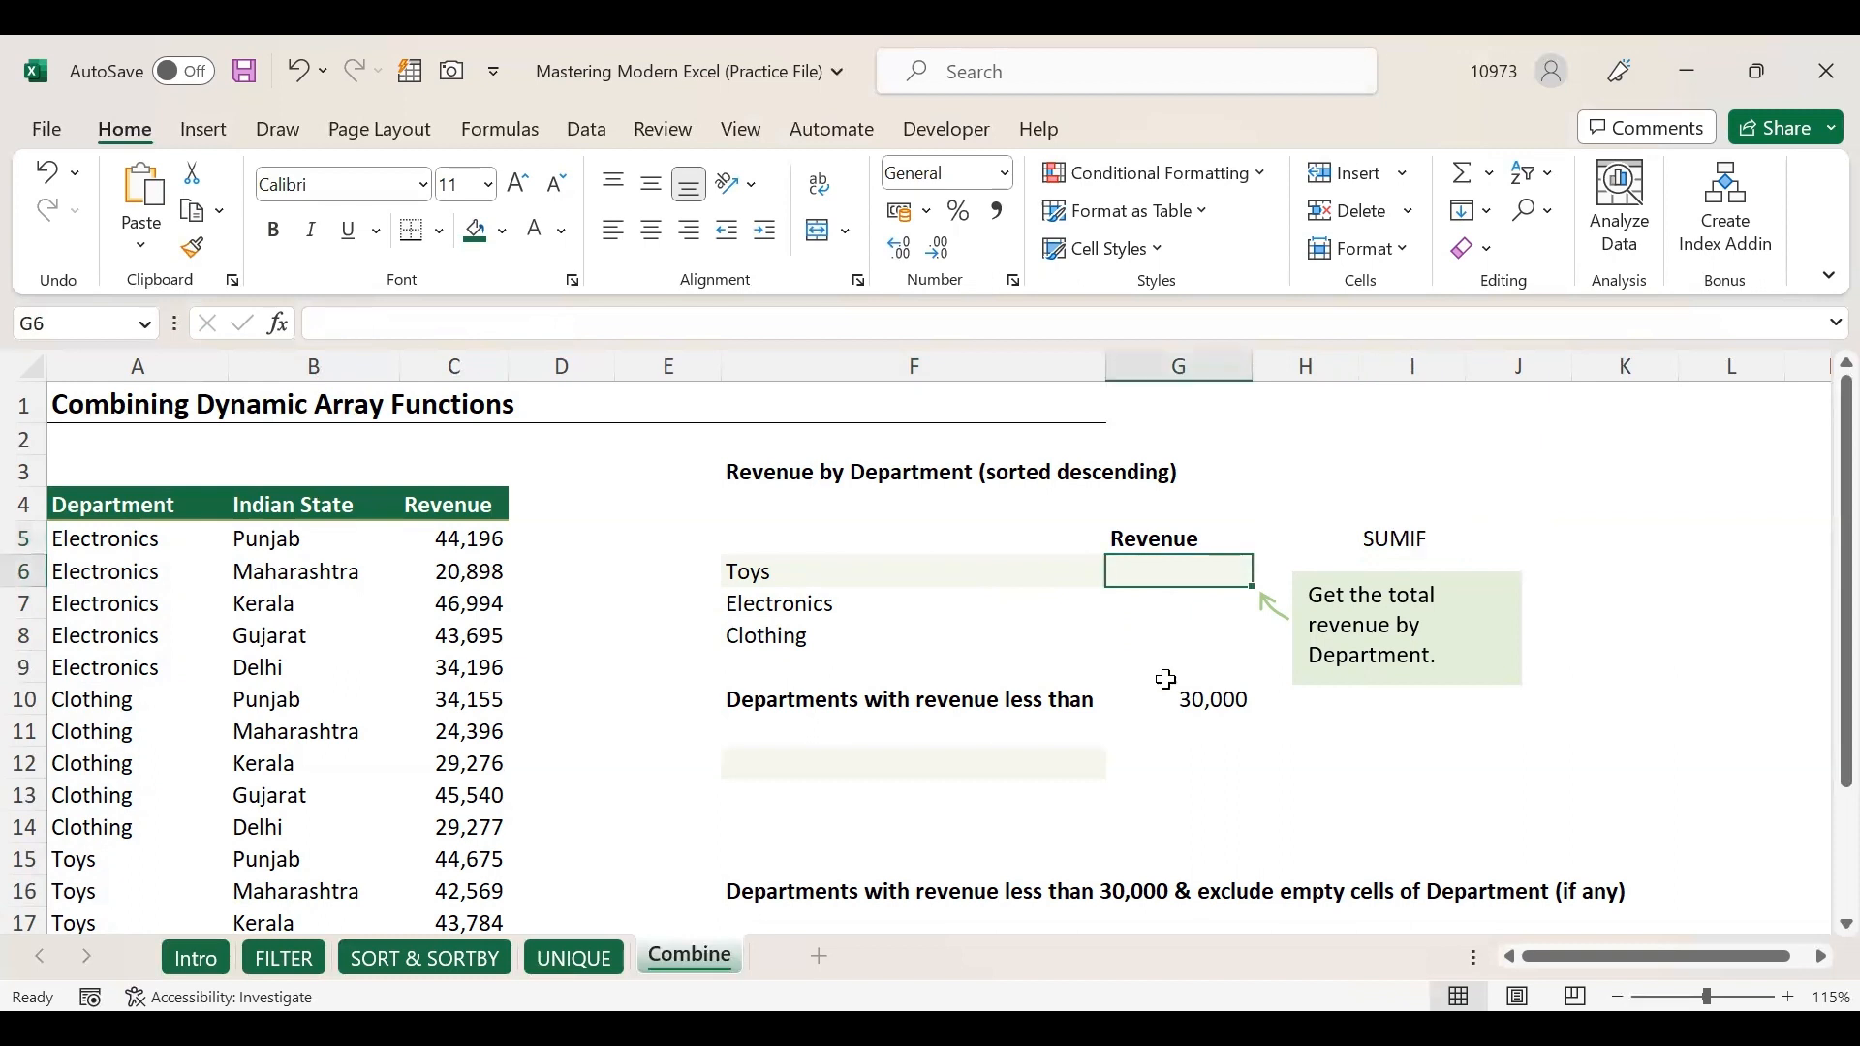
pyautogui.write('=')
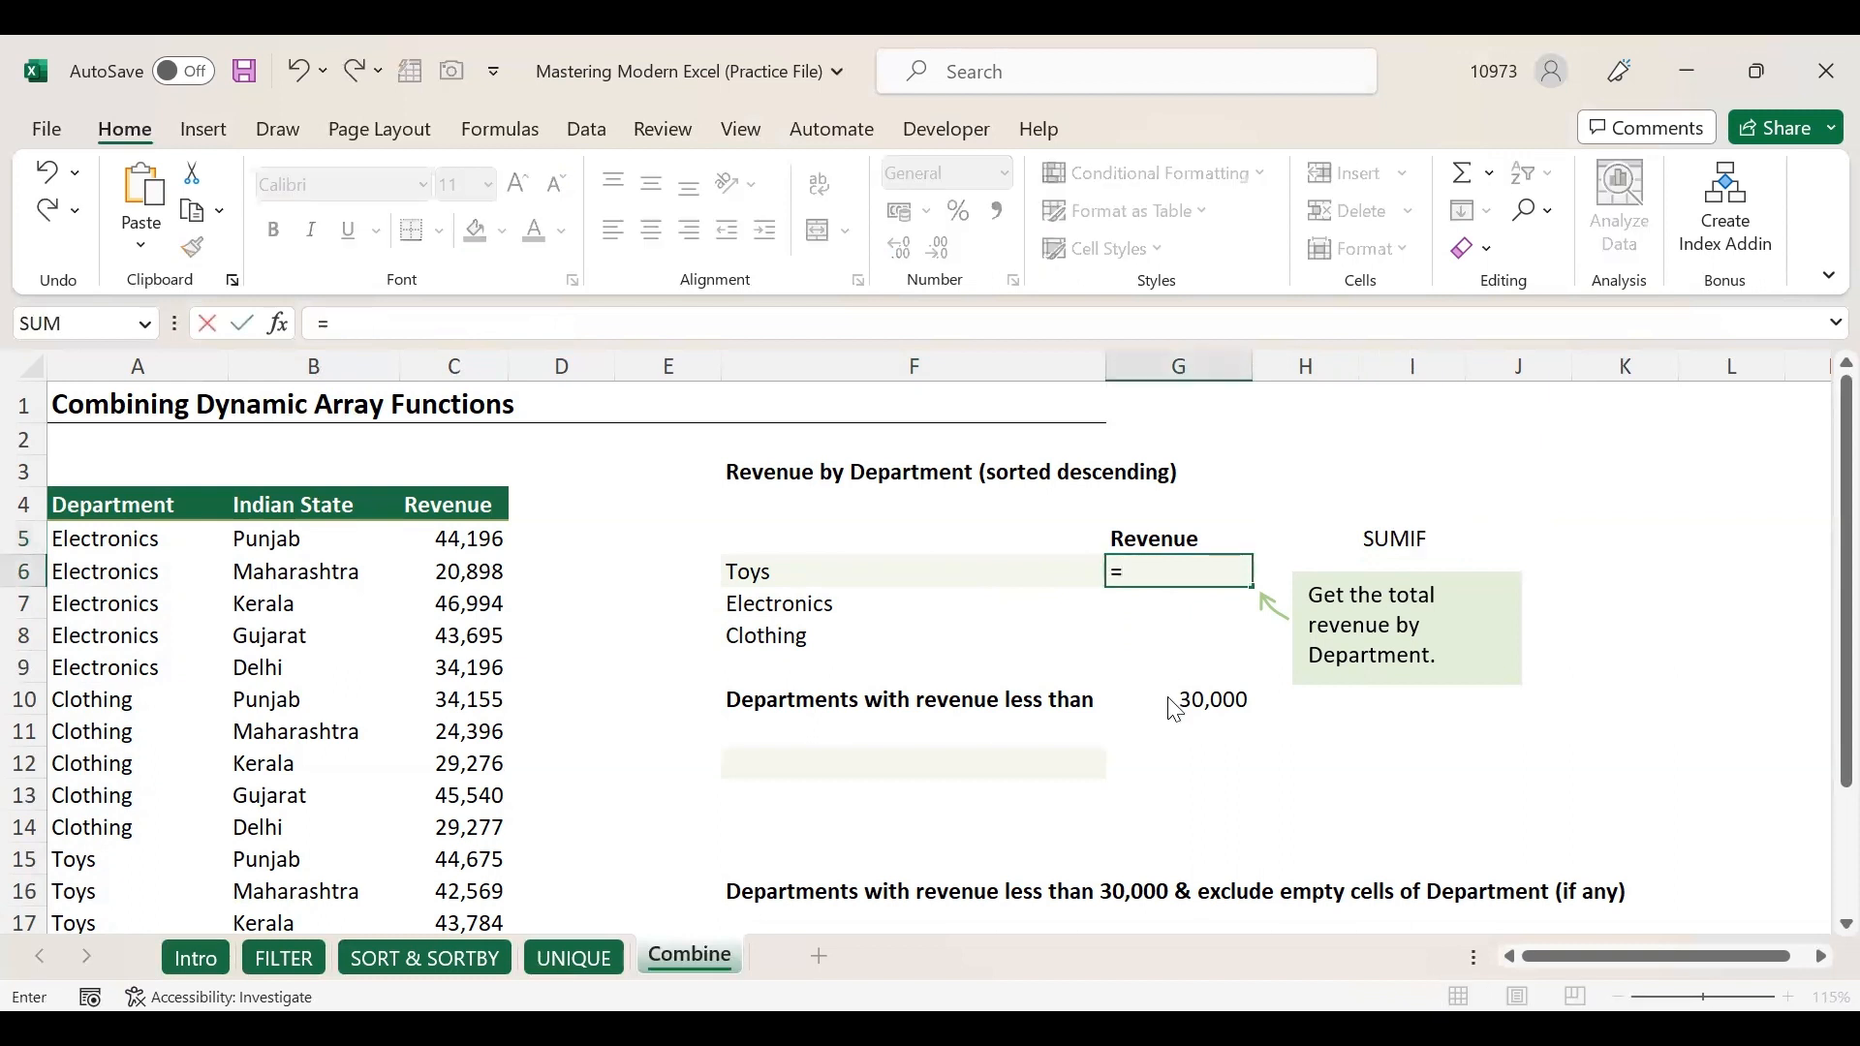
pyautogui.write('sumif(')
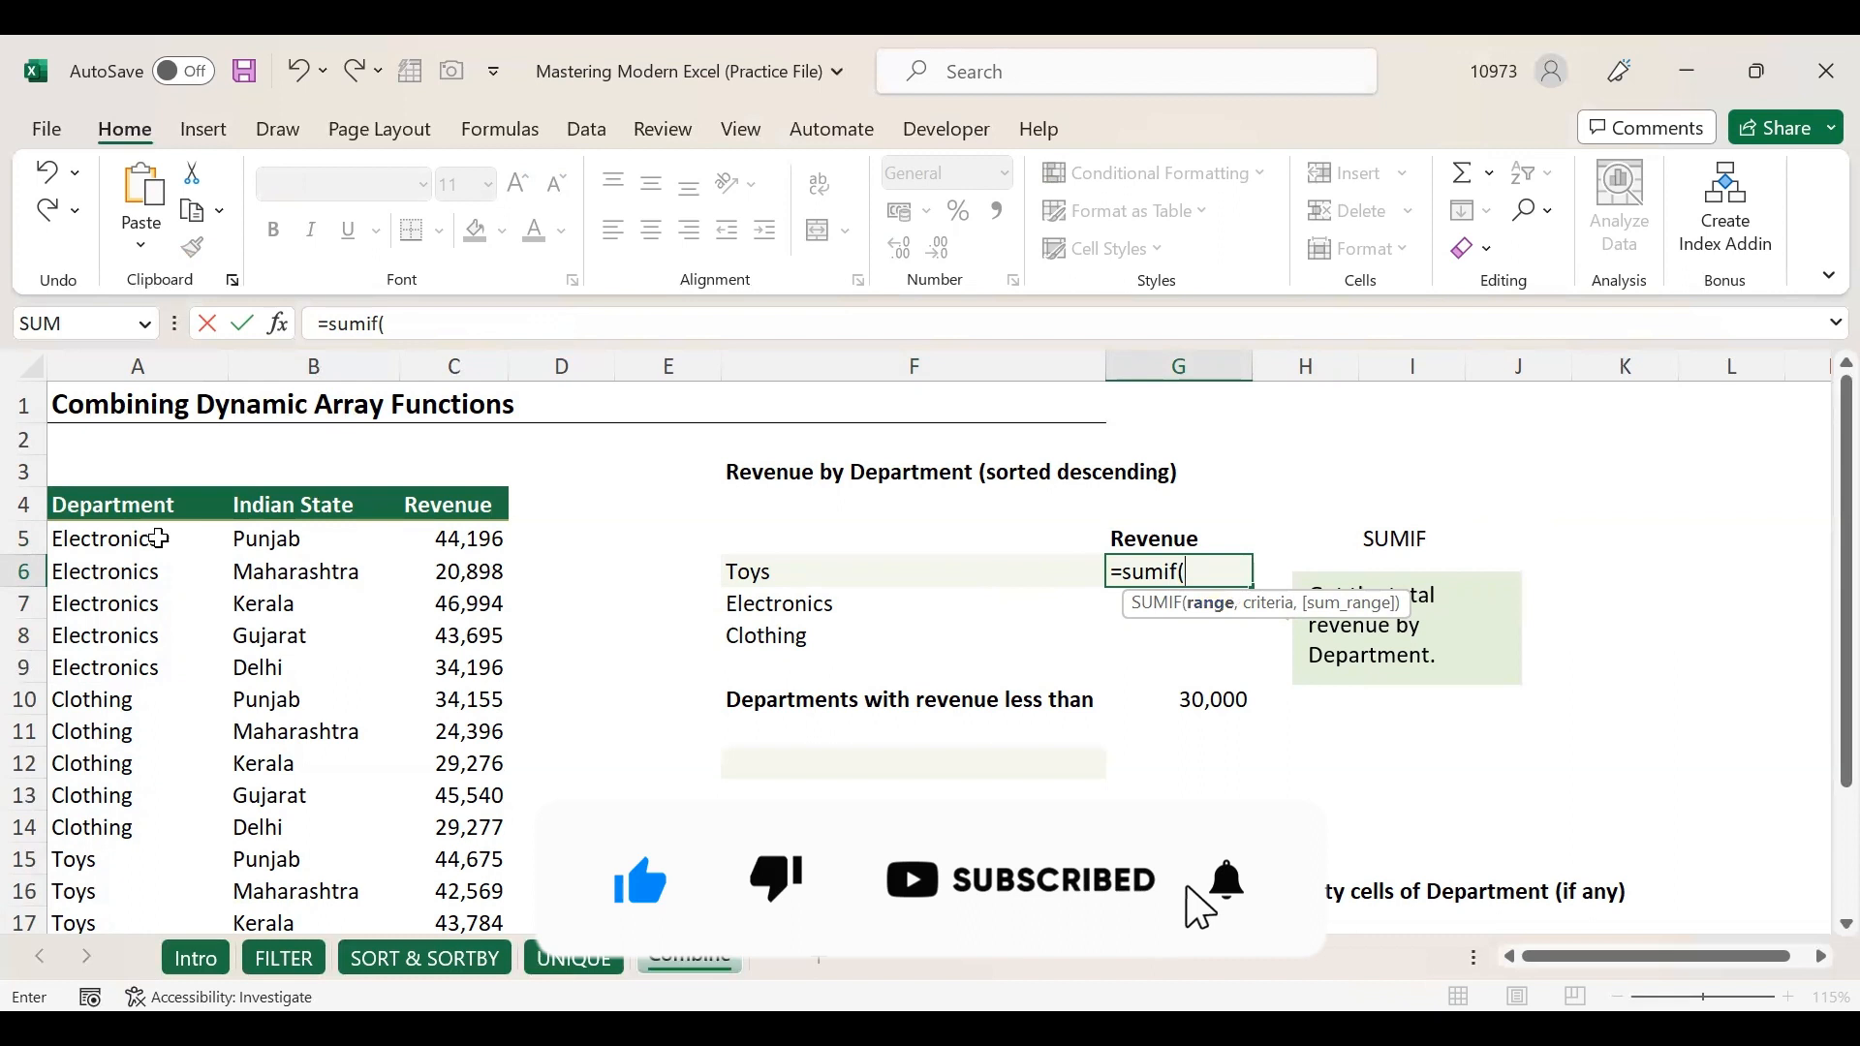
pyautogui.moveTo(151, 967); pyautogui.dragTo(157, 893)
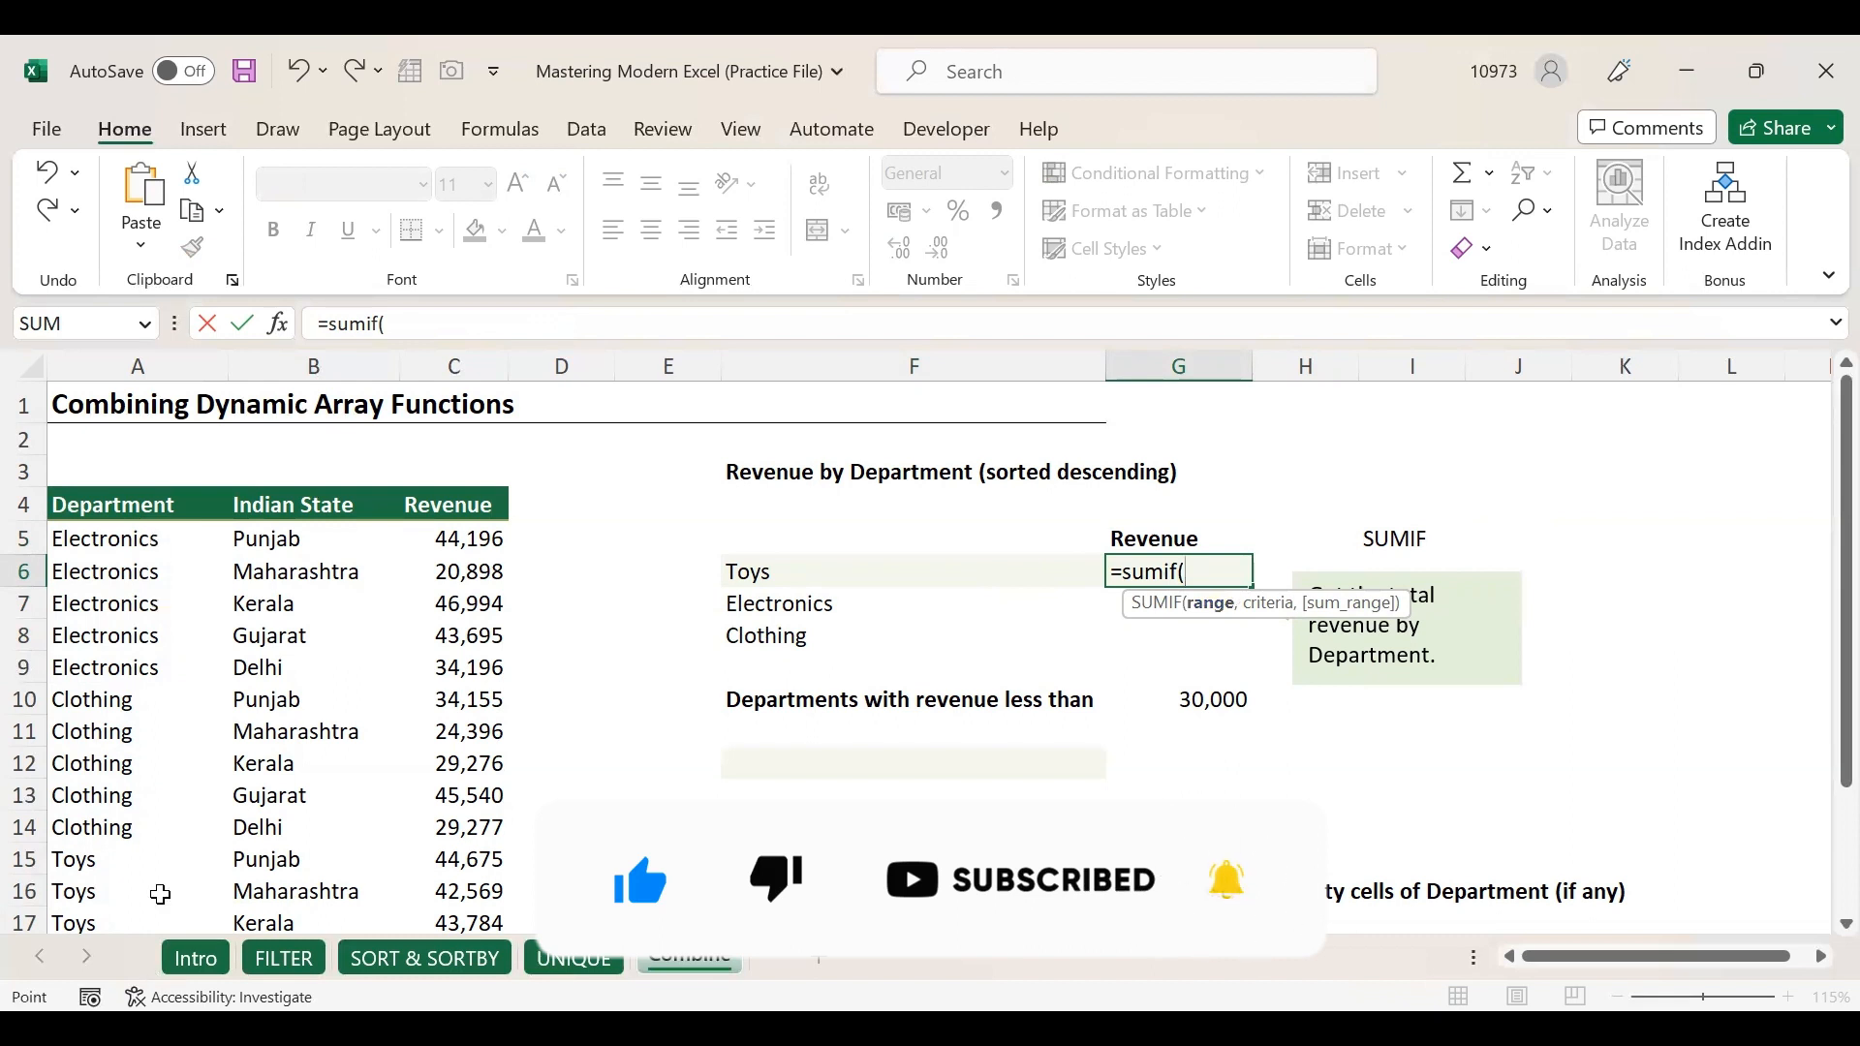
pyautogui.write(',')
pyautogui.moveTo(835, 579); pyautogui.dragTo(843, 641)
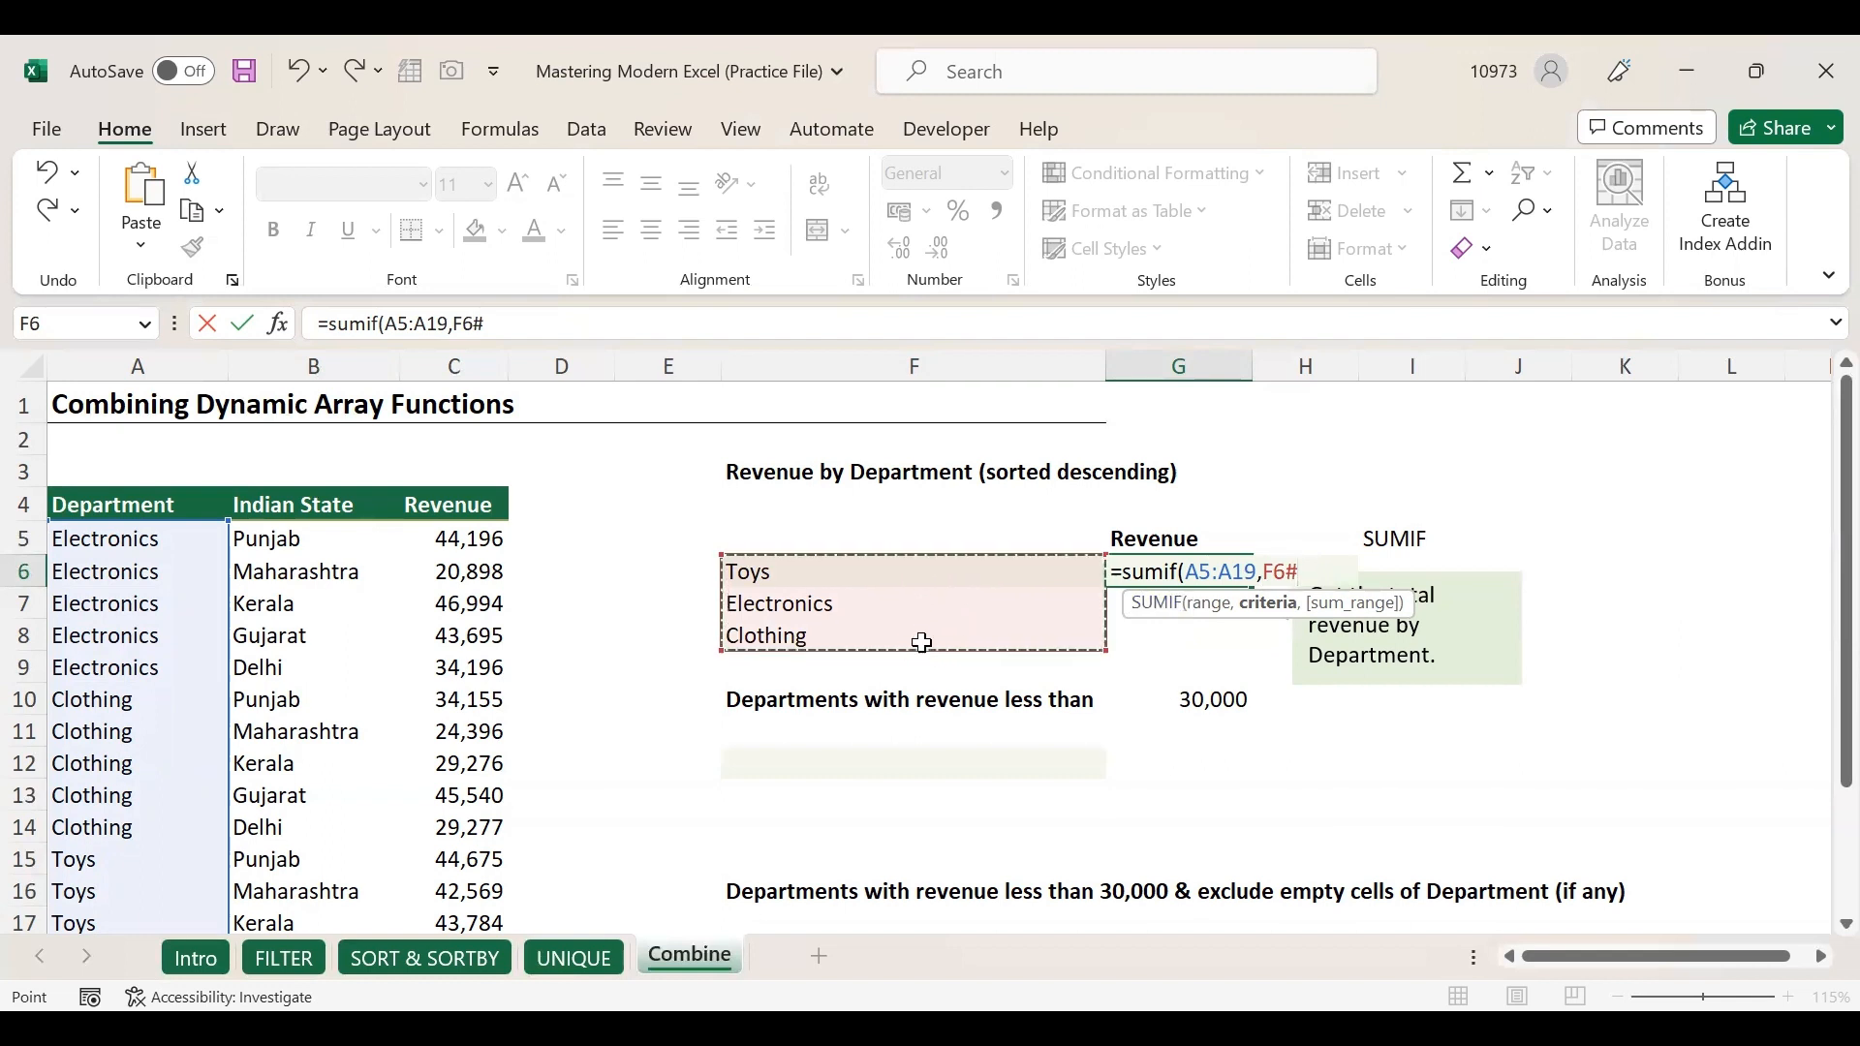
pyautogui.write(',')
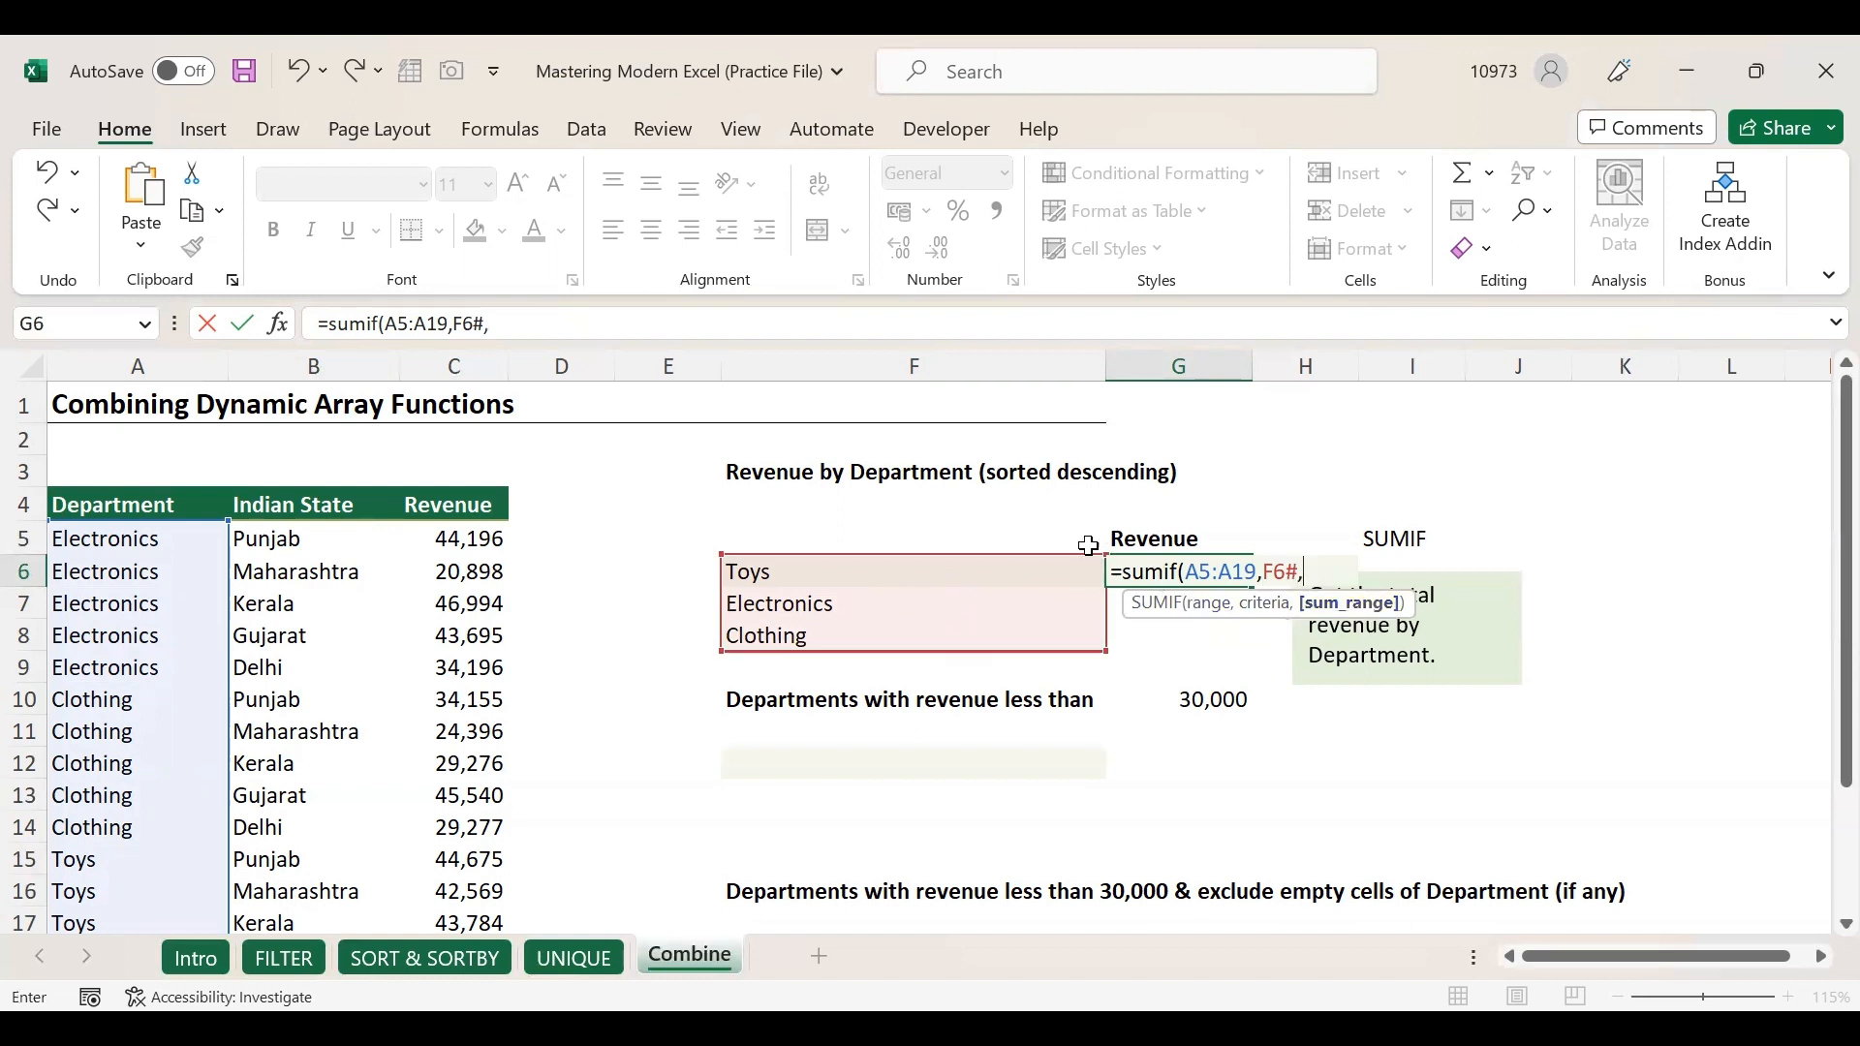
pyautogui.click(438, 543)
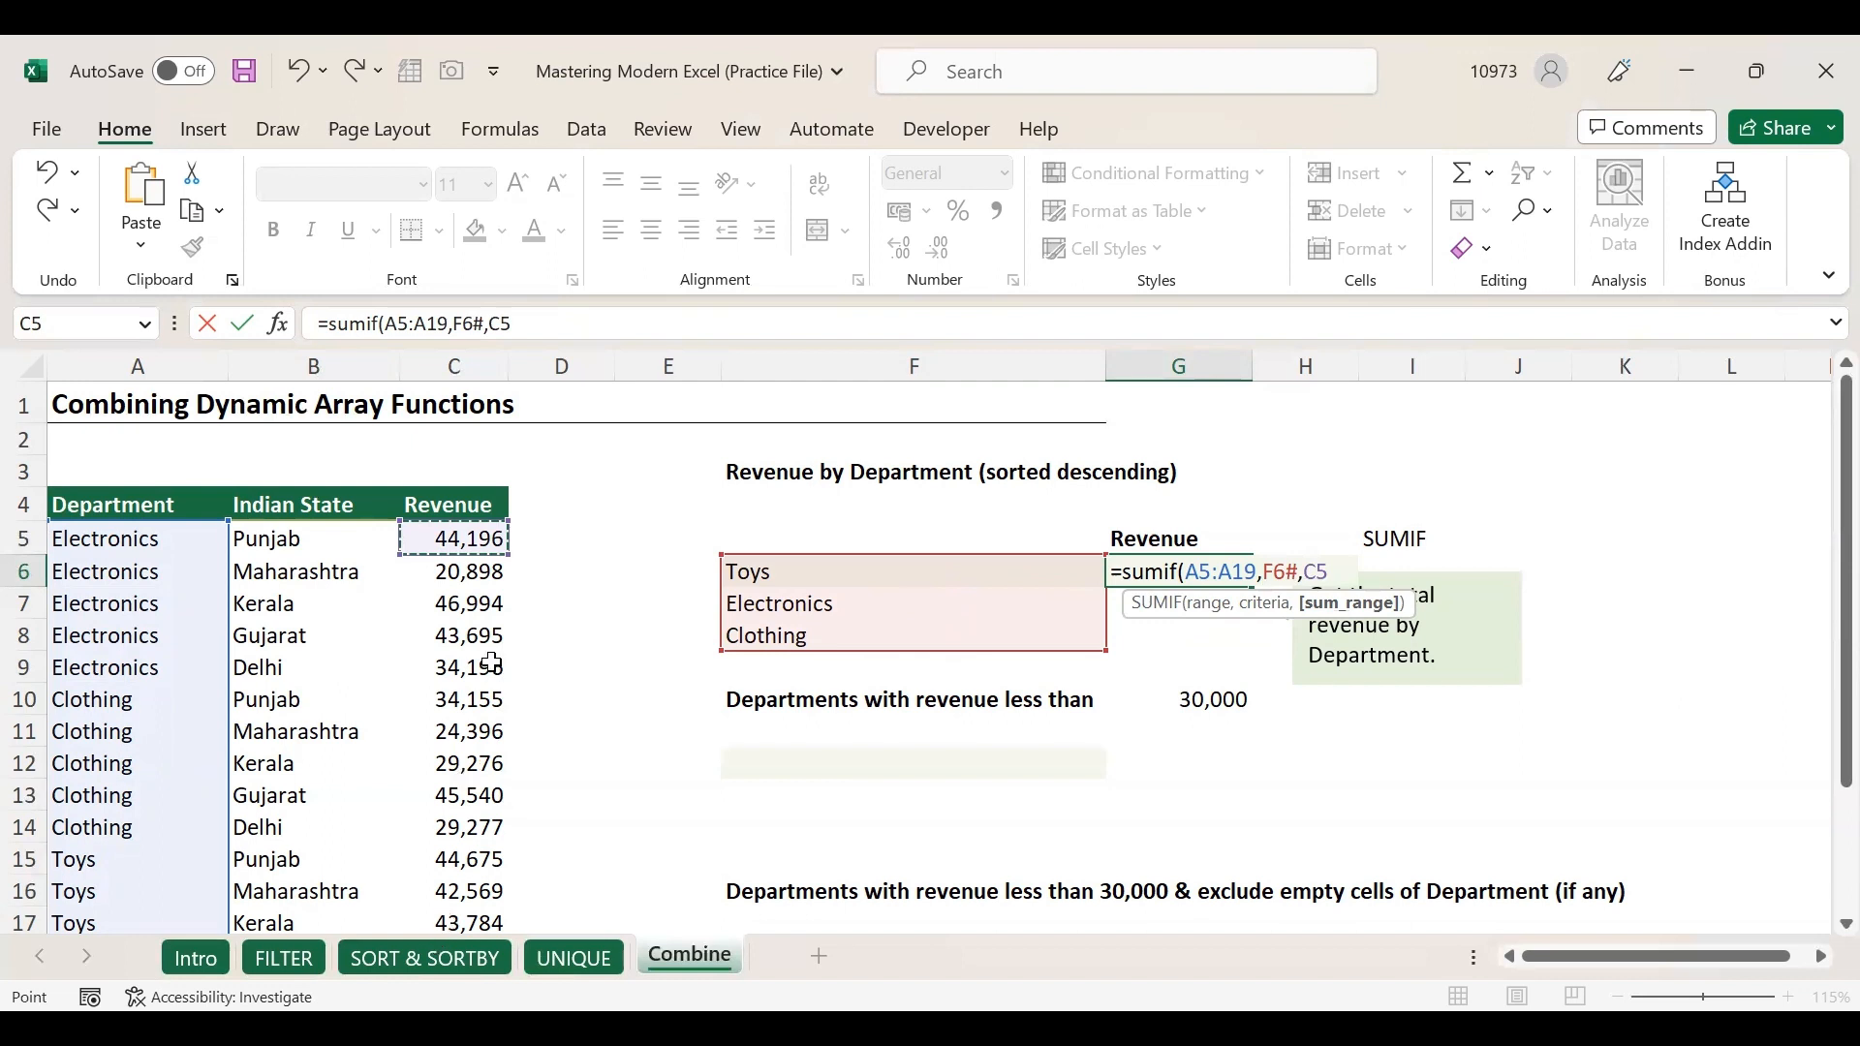
pyautogui.hotkey('ctrl', 'shift', 'Down')
pyautogui.write(')')
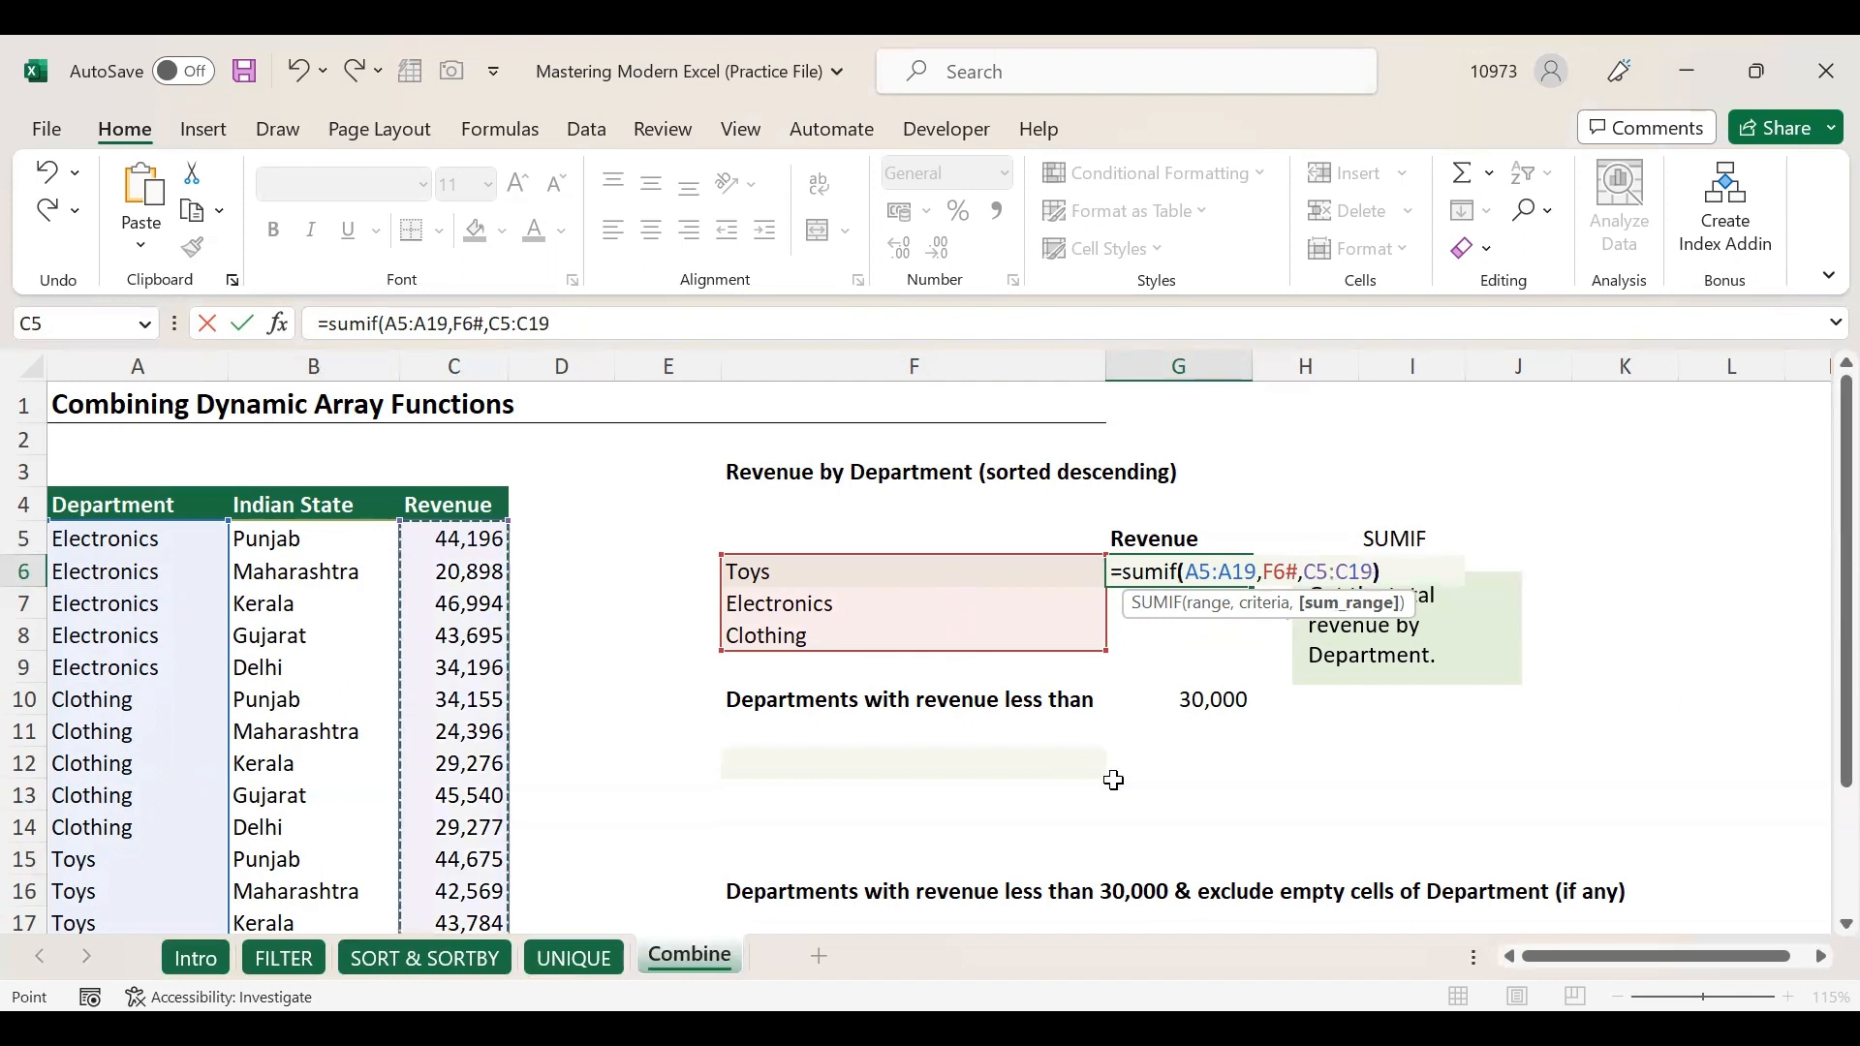
pyautogui.press('Return')
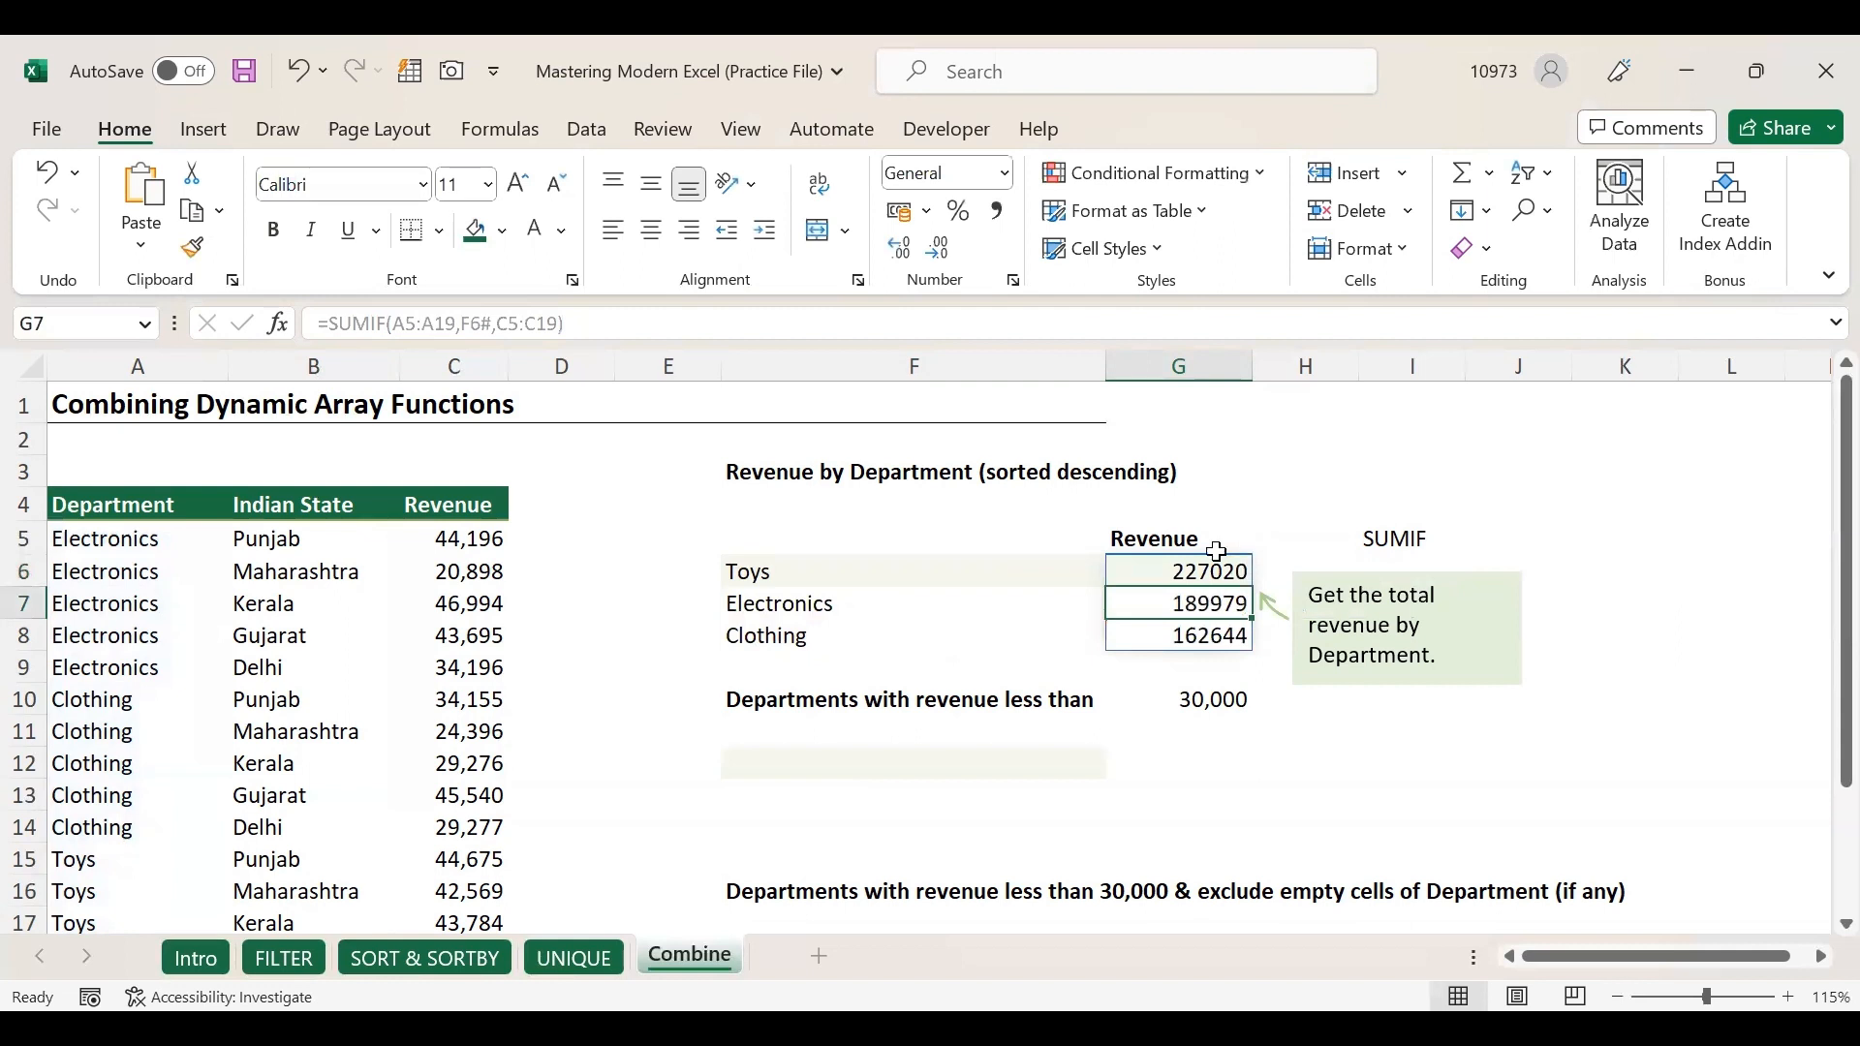
# Review the totals 227020, 189979, 162644 and the department list, and check the 30,000 threshold in G10.
pyautogui.click(1201, 570)
pyautogui.click(1177, 603)
pyautogui.click(839, 573)
pyautogui.click(845, 605)
pyautogui.click(845, 633)
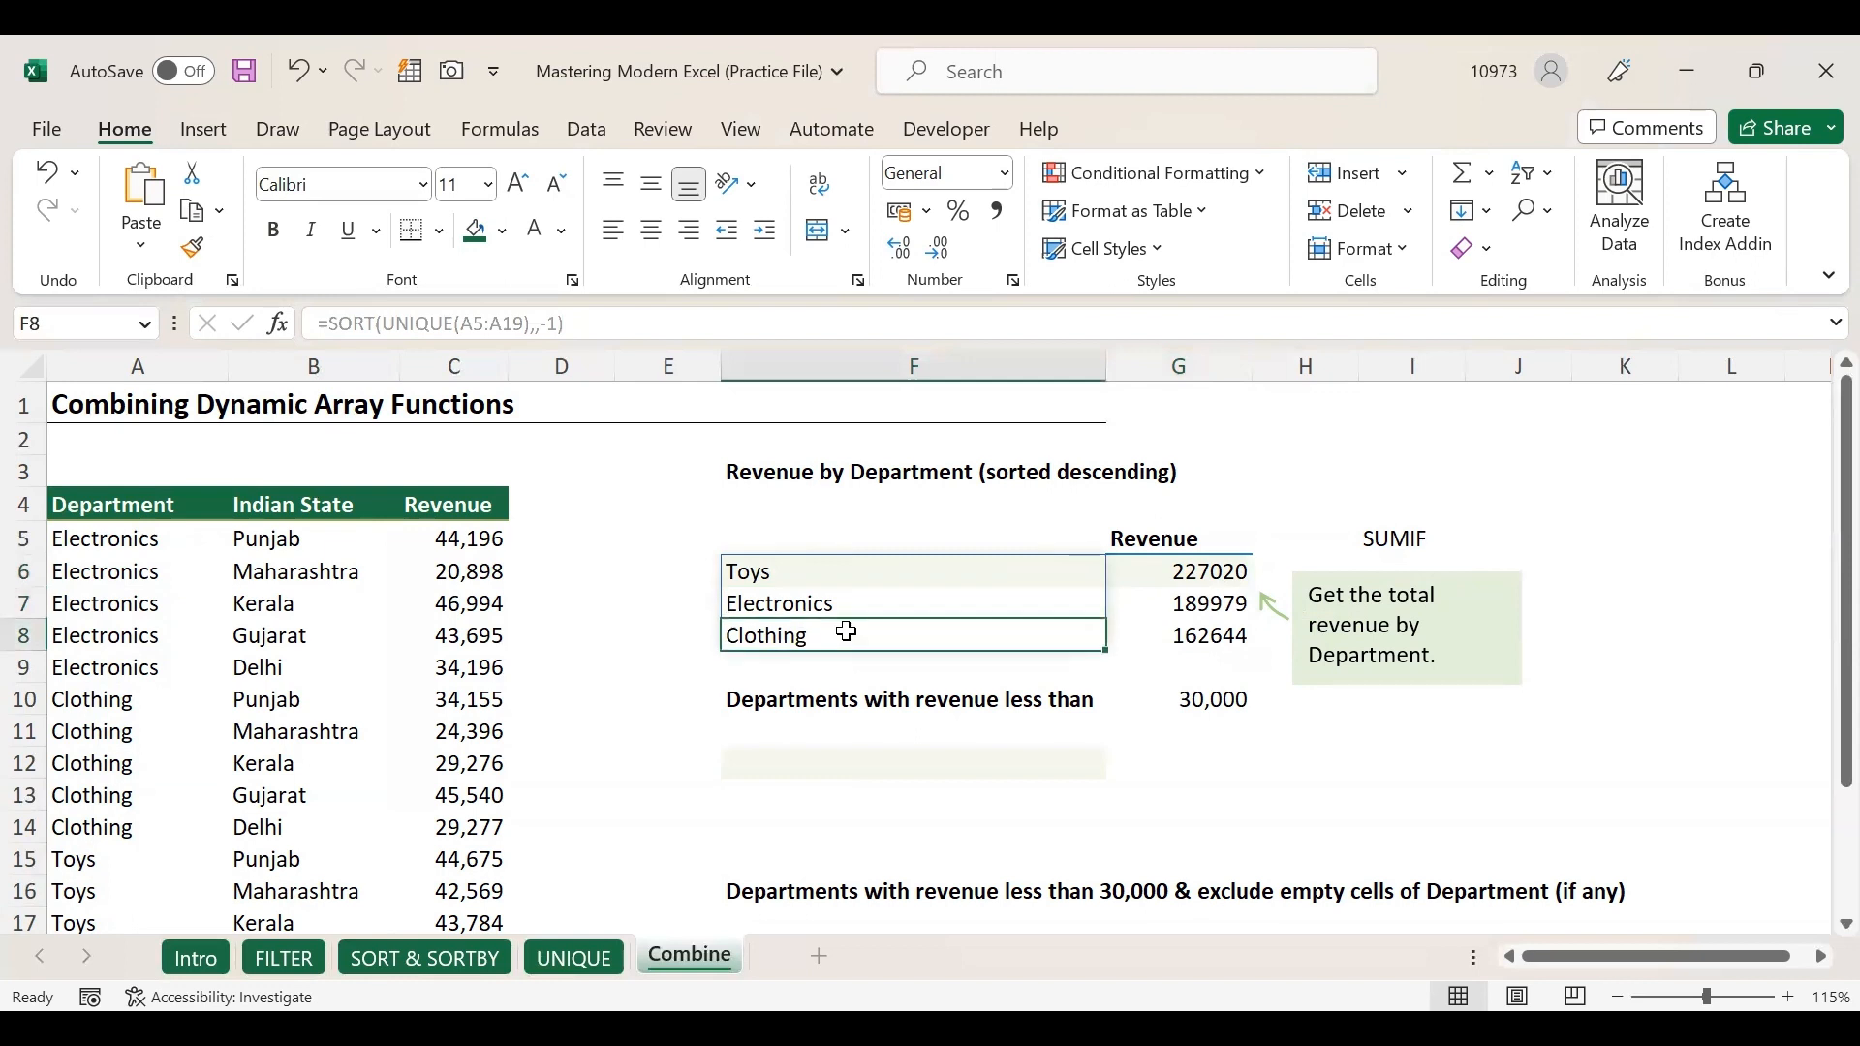
pyautogui.click(815, 573)
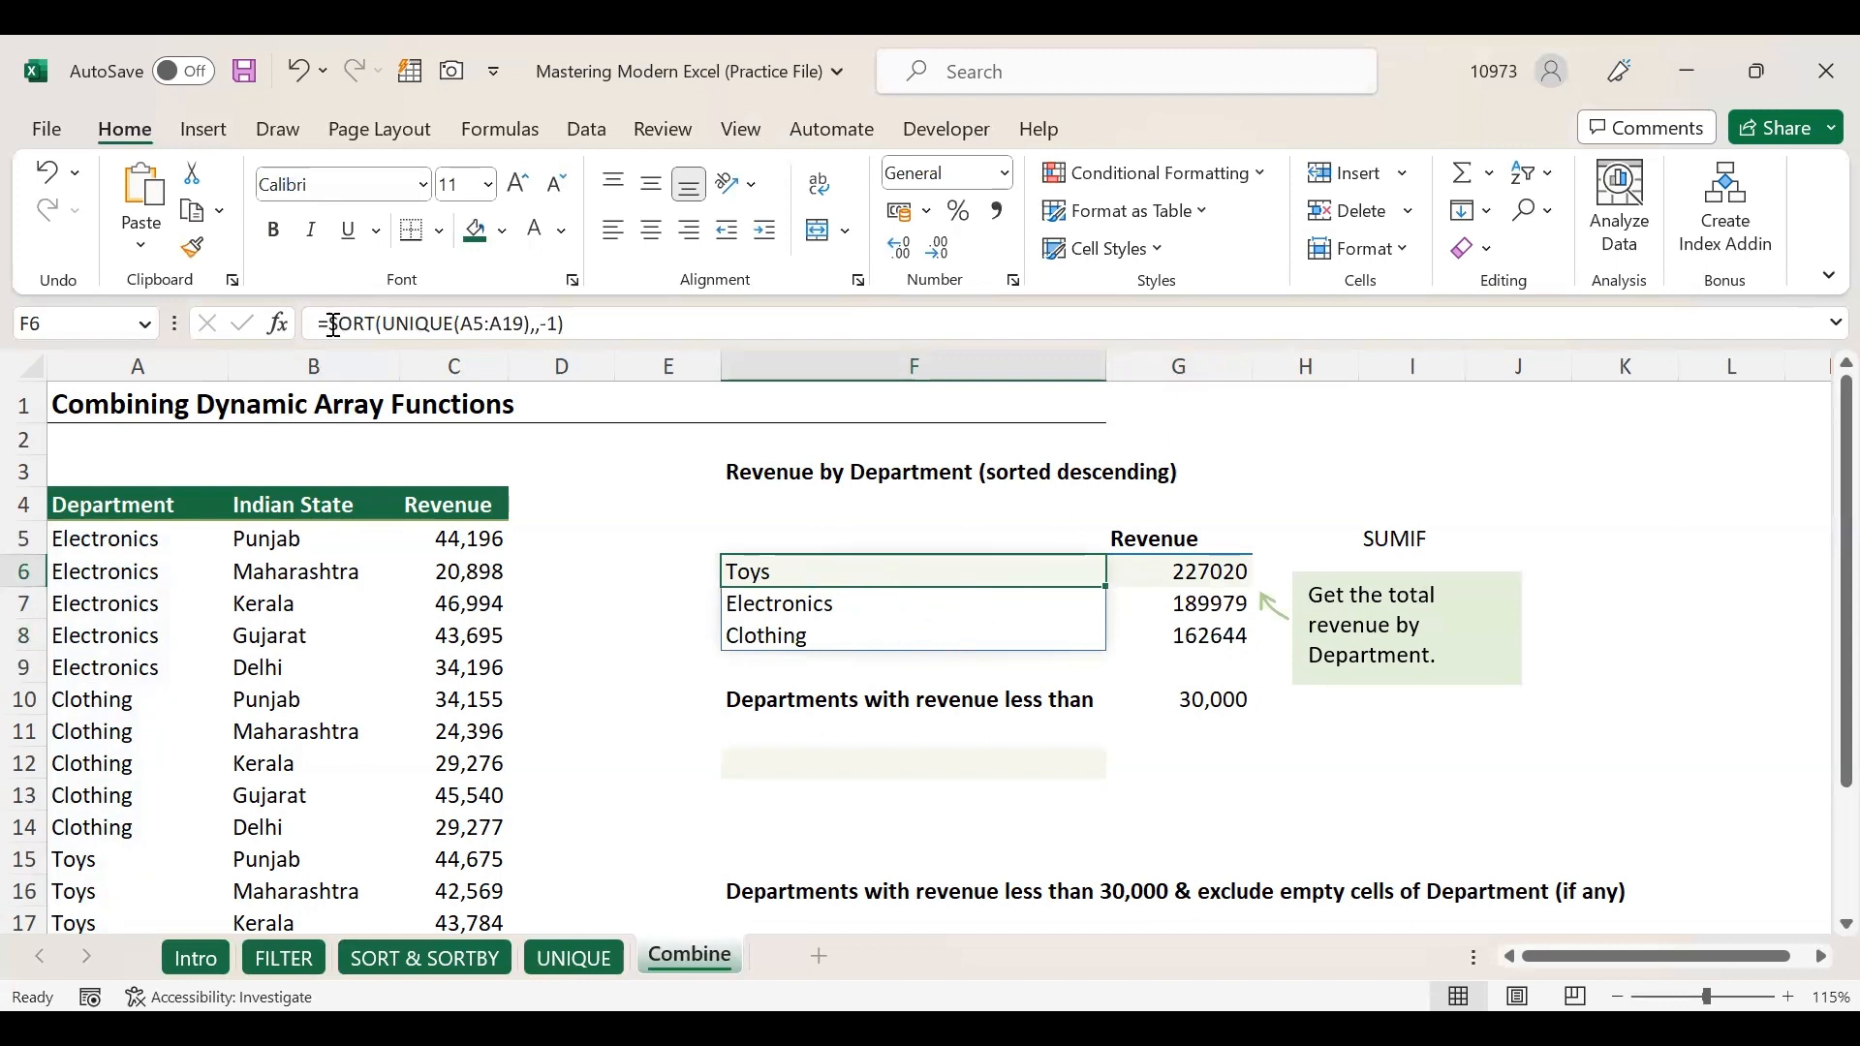
pyautogui.click(789, 763)
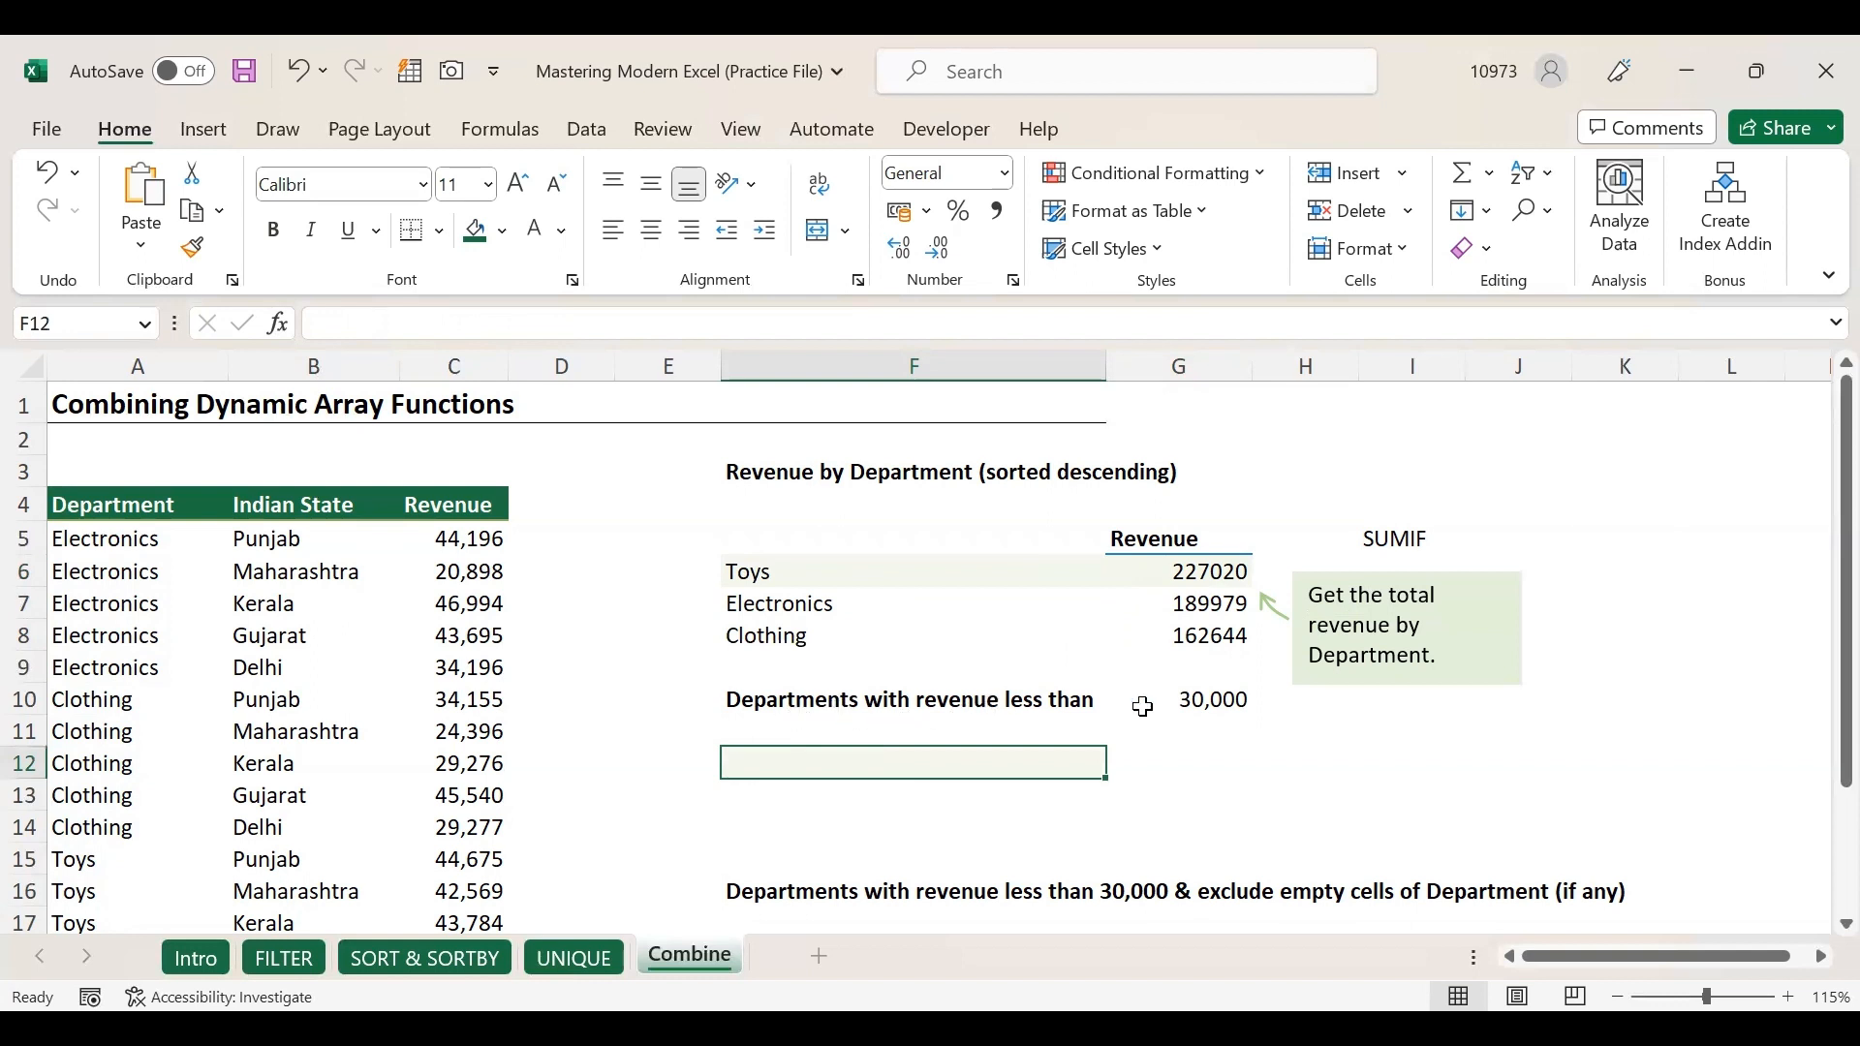
pyautogui.click(1182, 697)
# Enter =FILTER(A5:A19,C5:C19<G10) in F12, listing Electronics and three Clothing entries.
pyautogui.click(772, 771)
pyautogui.write('=')
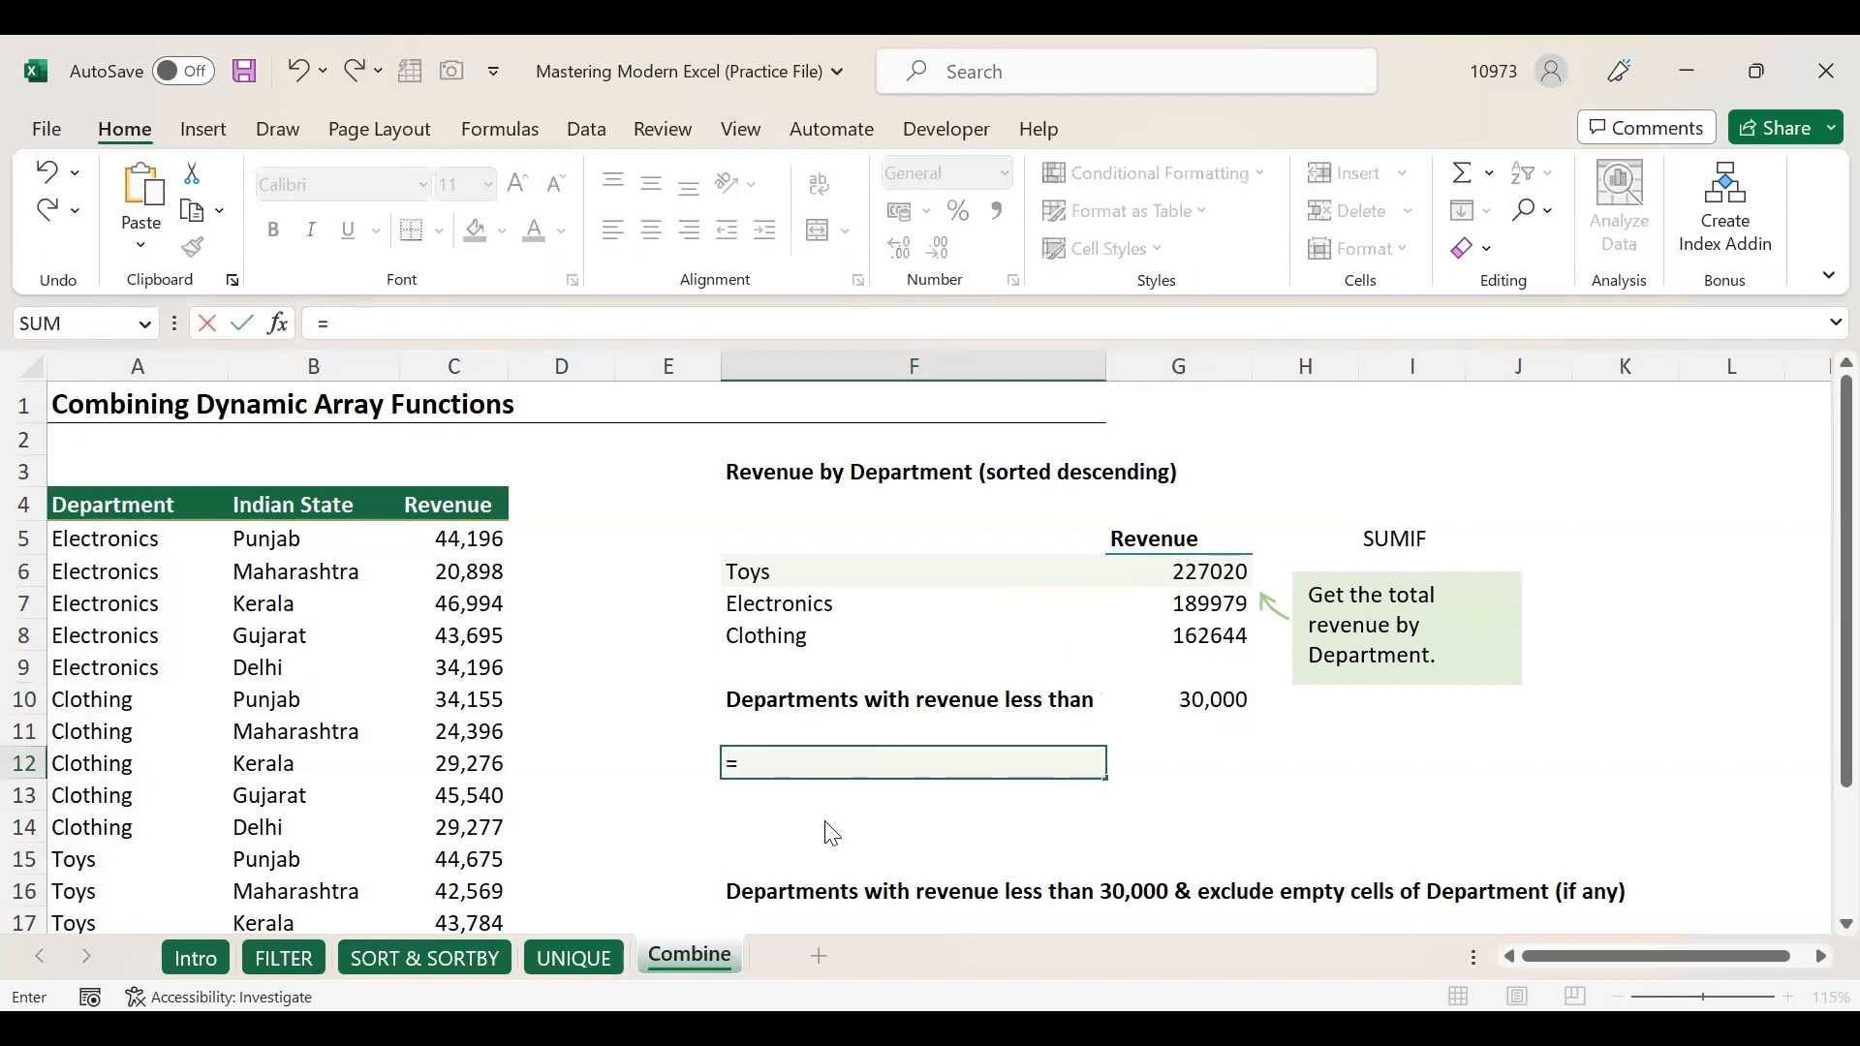
pyautogui.write('Filter')
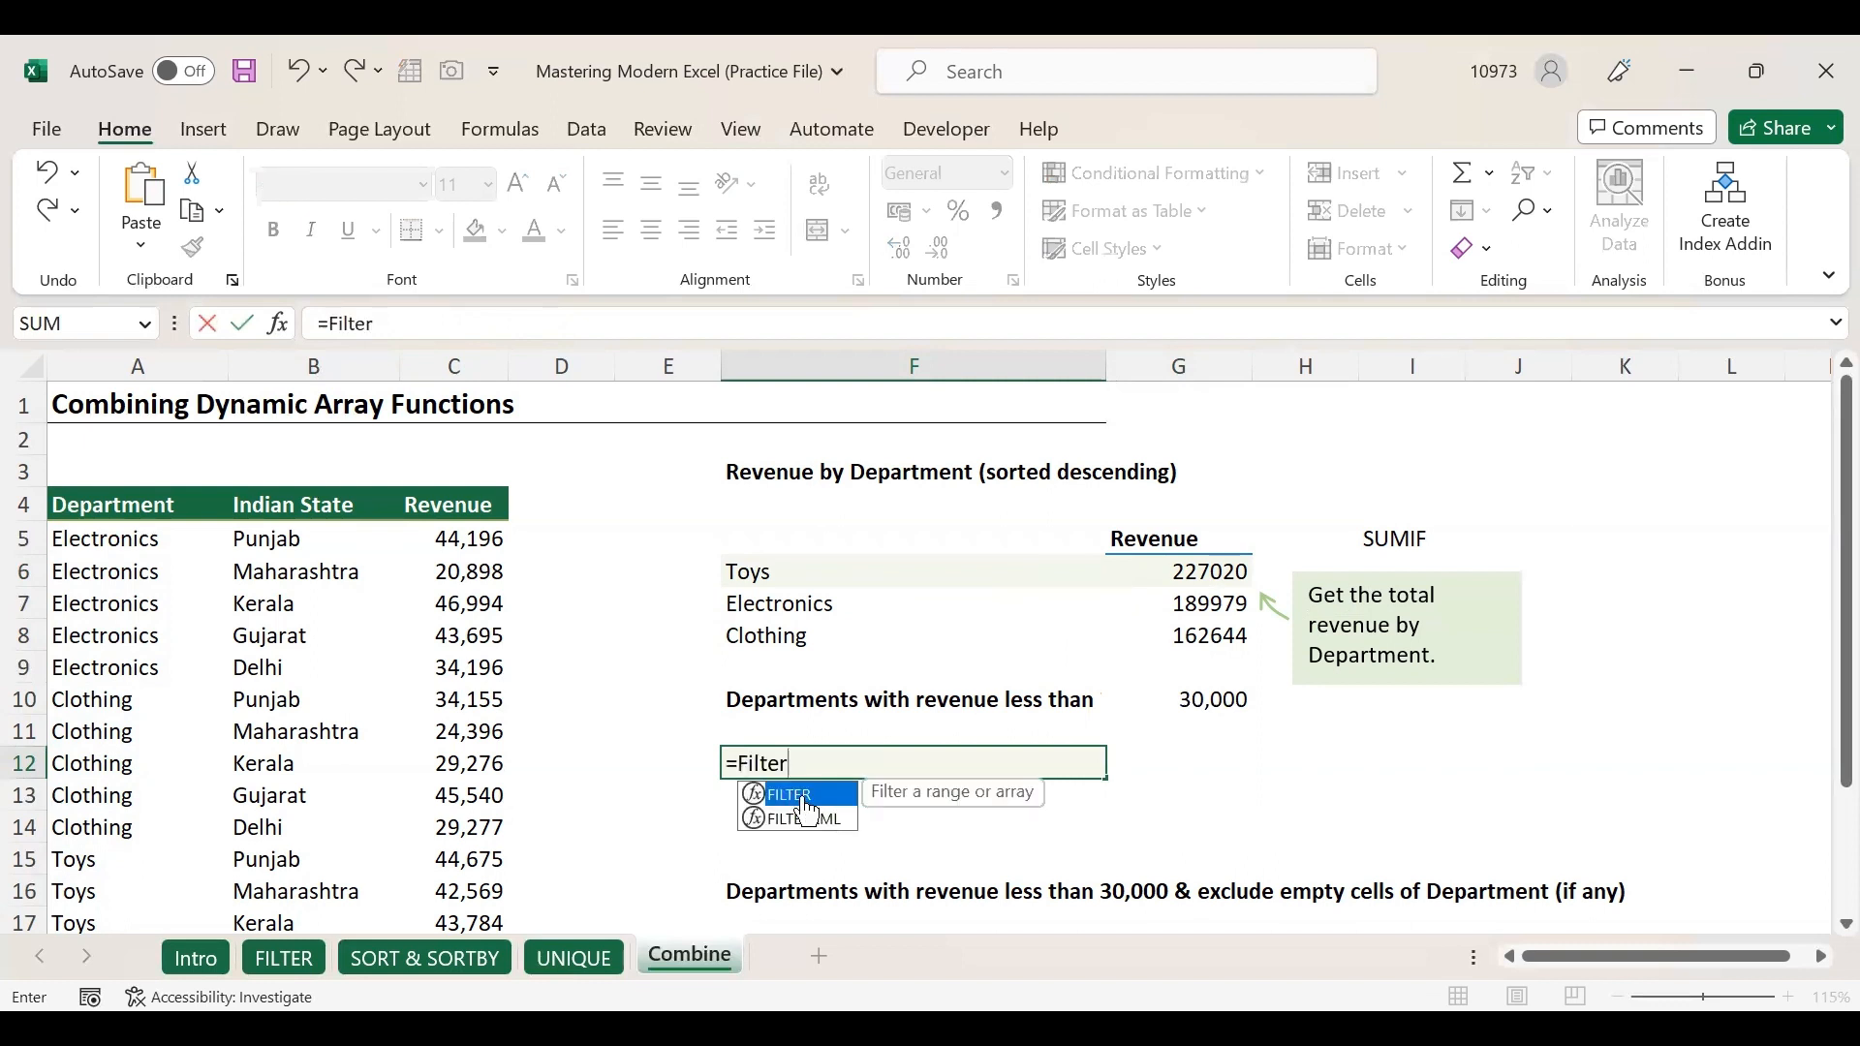
pyautogui.press('Tab')
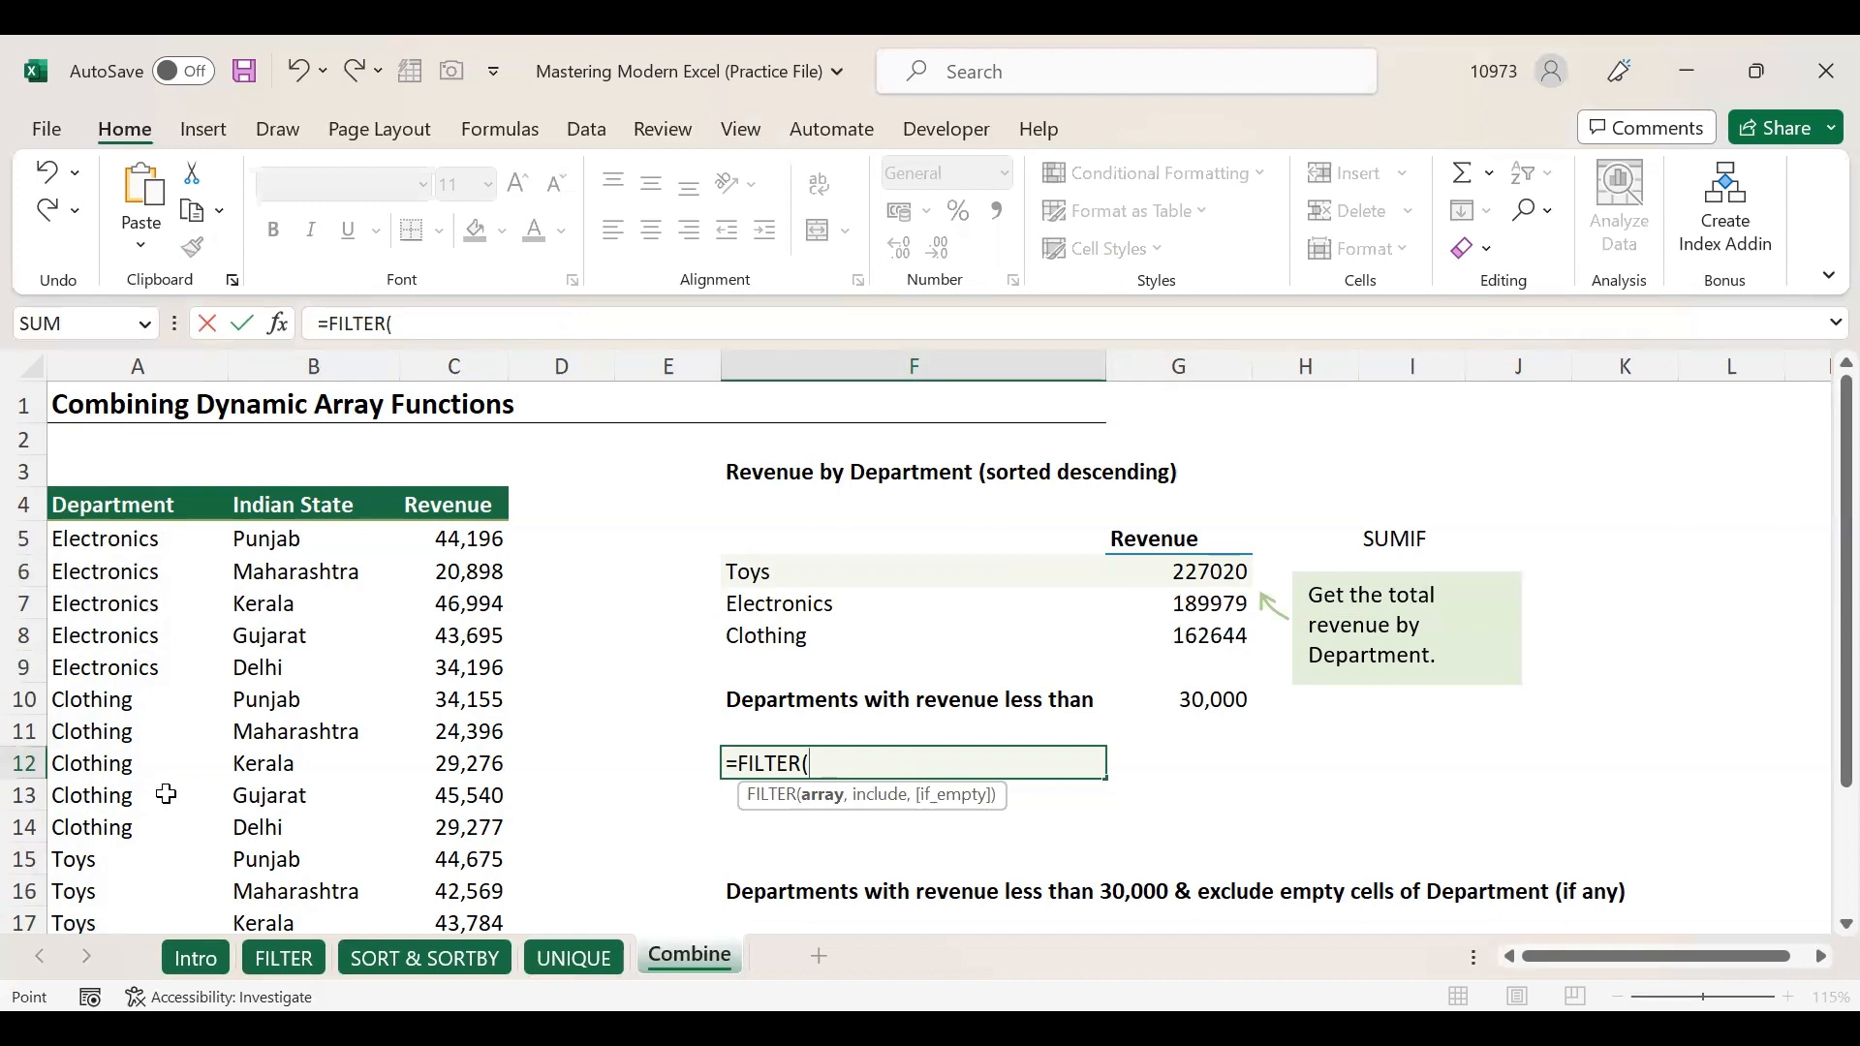
pyautogui.write(',')
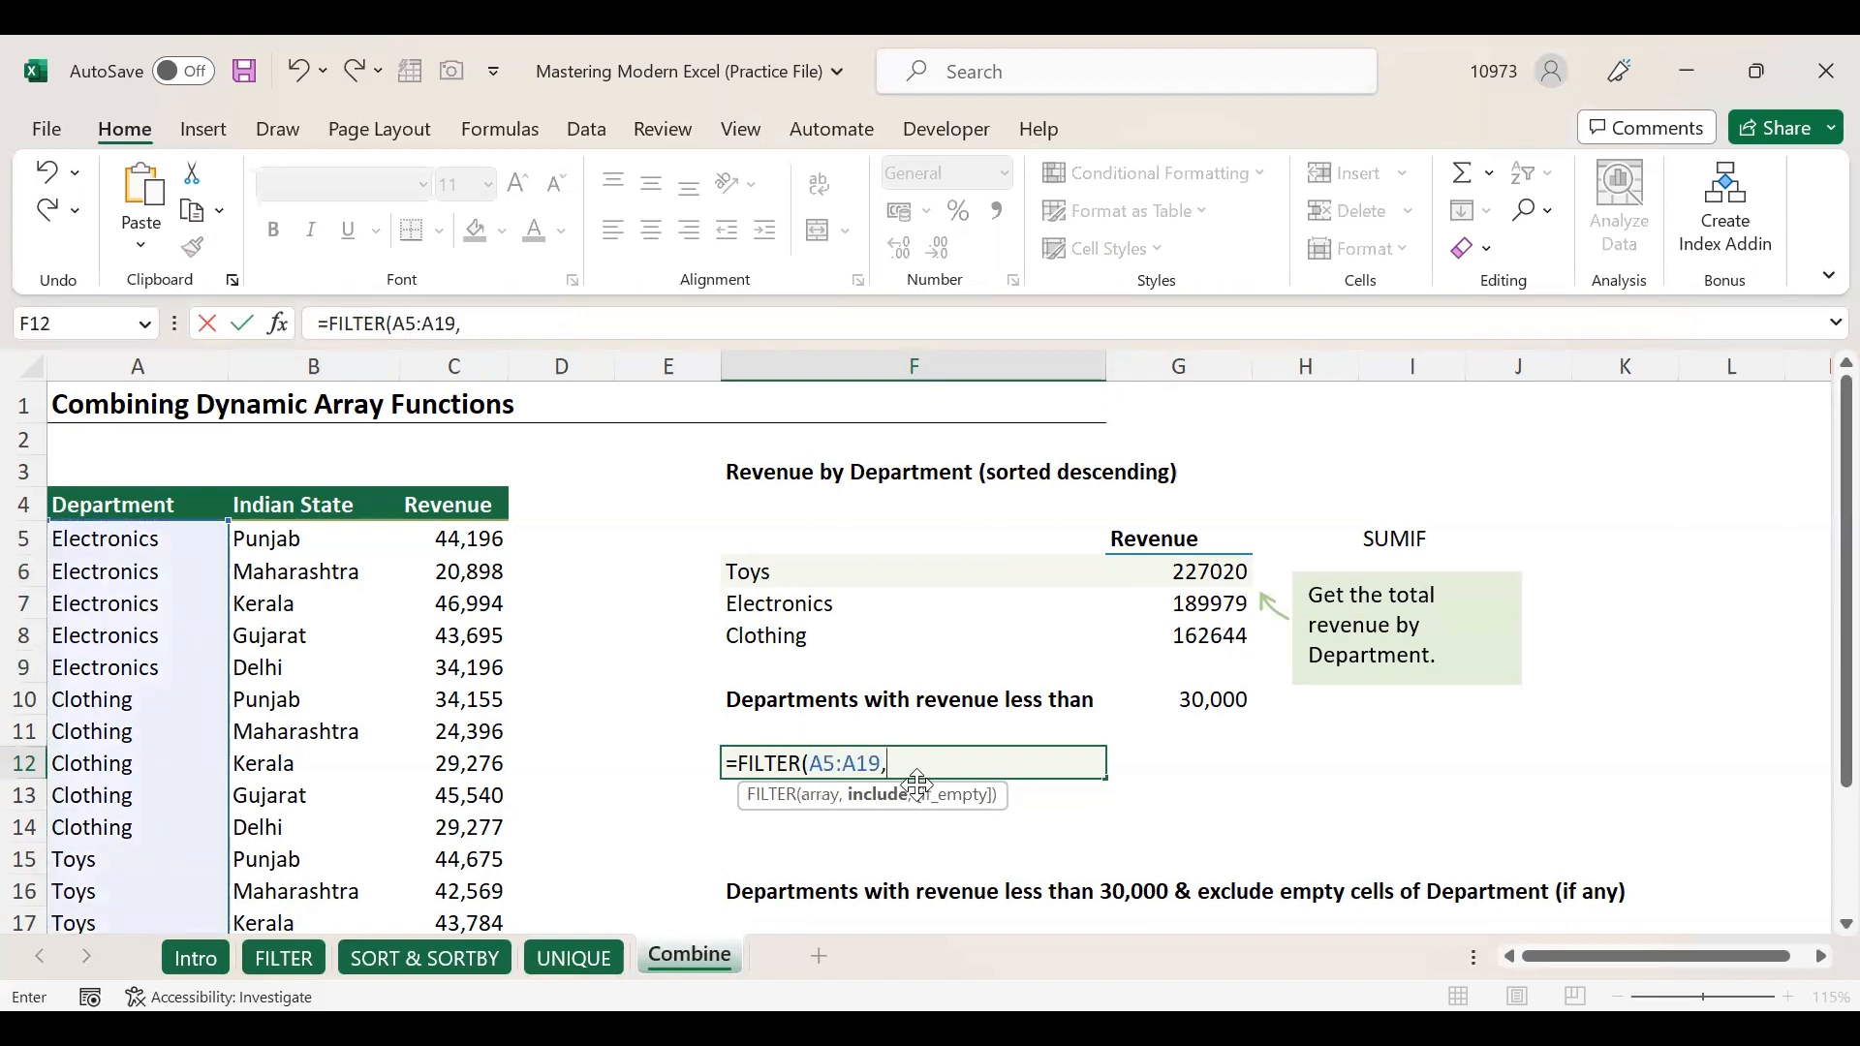
pyautogui.click(445, 539)
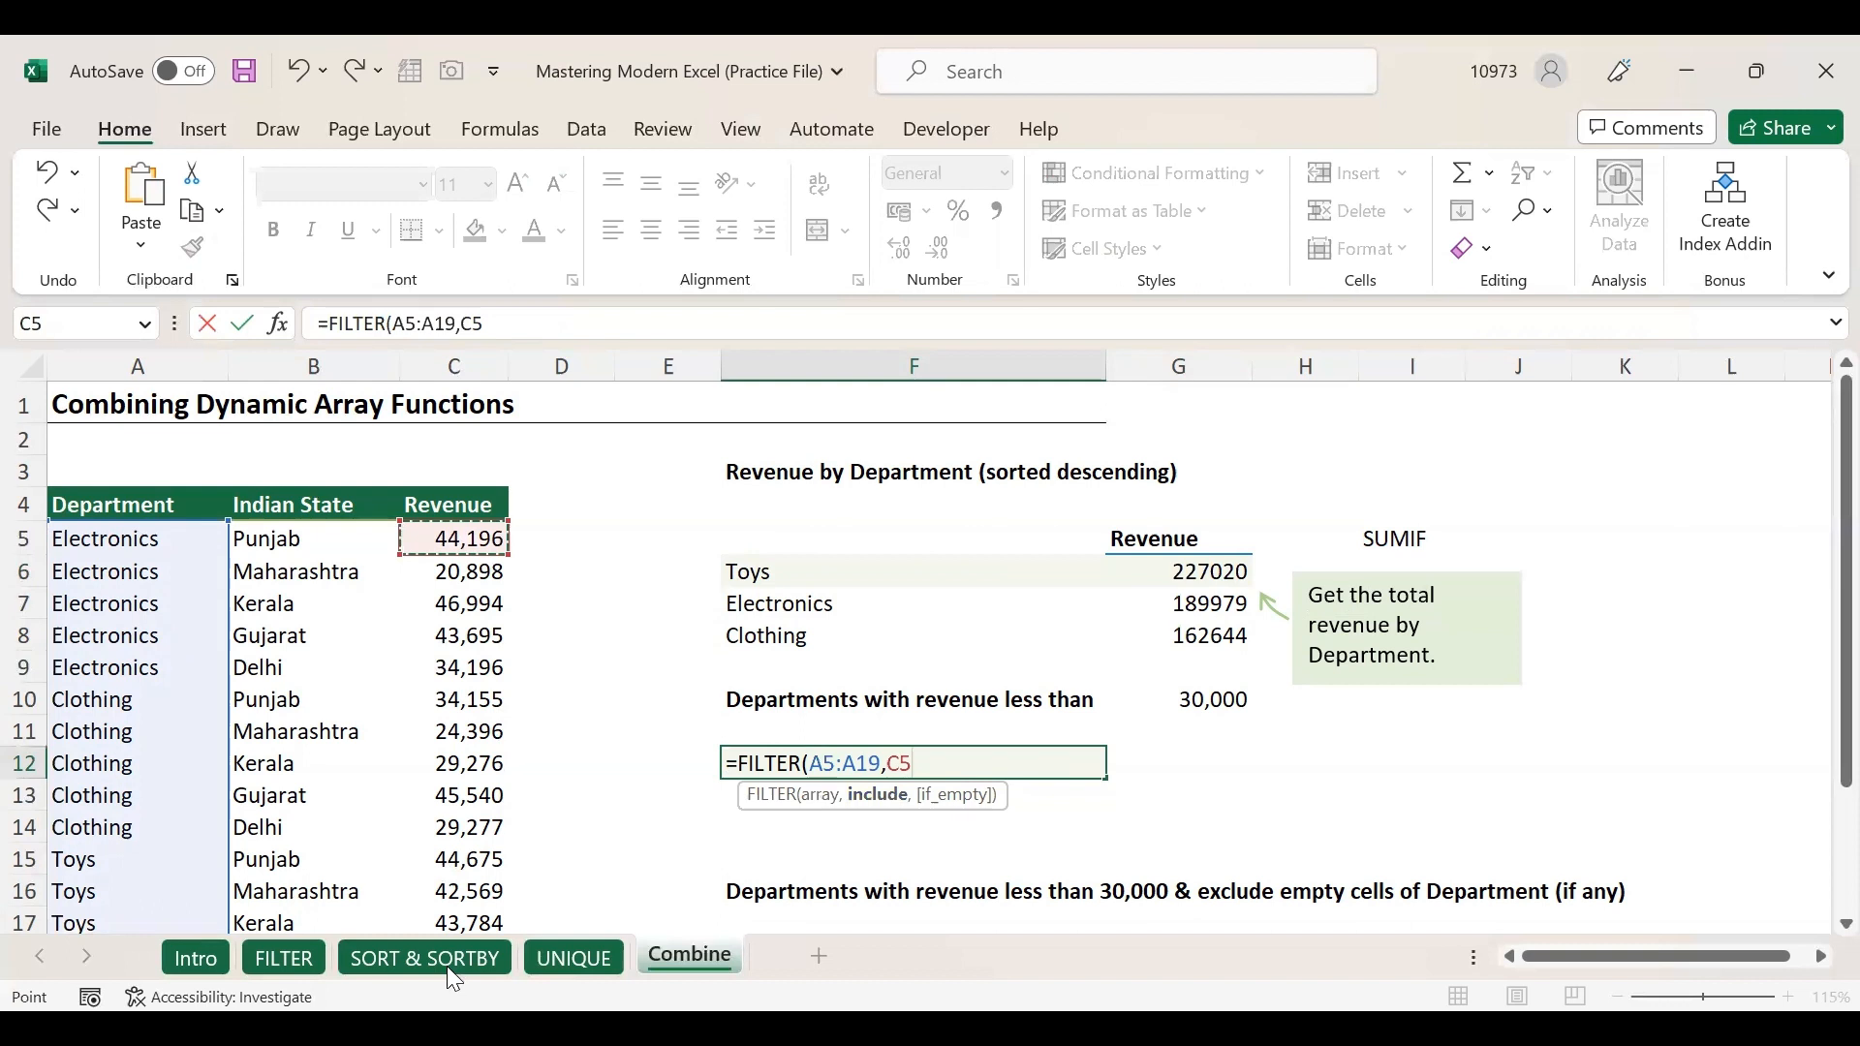
pyautogui.hotkey('ctrl', 'shift', 'Down')
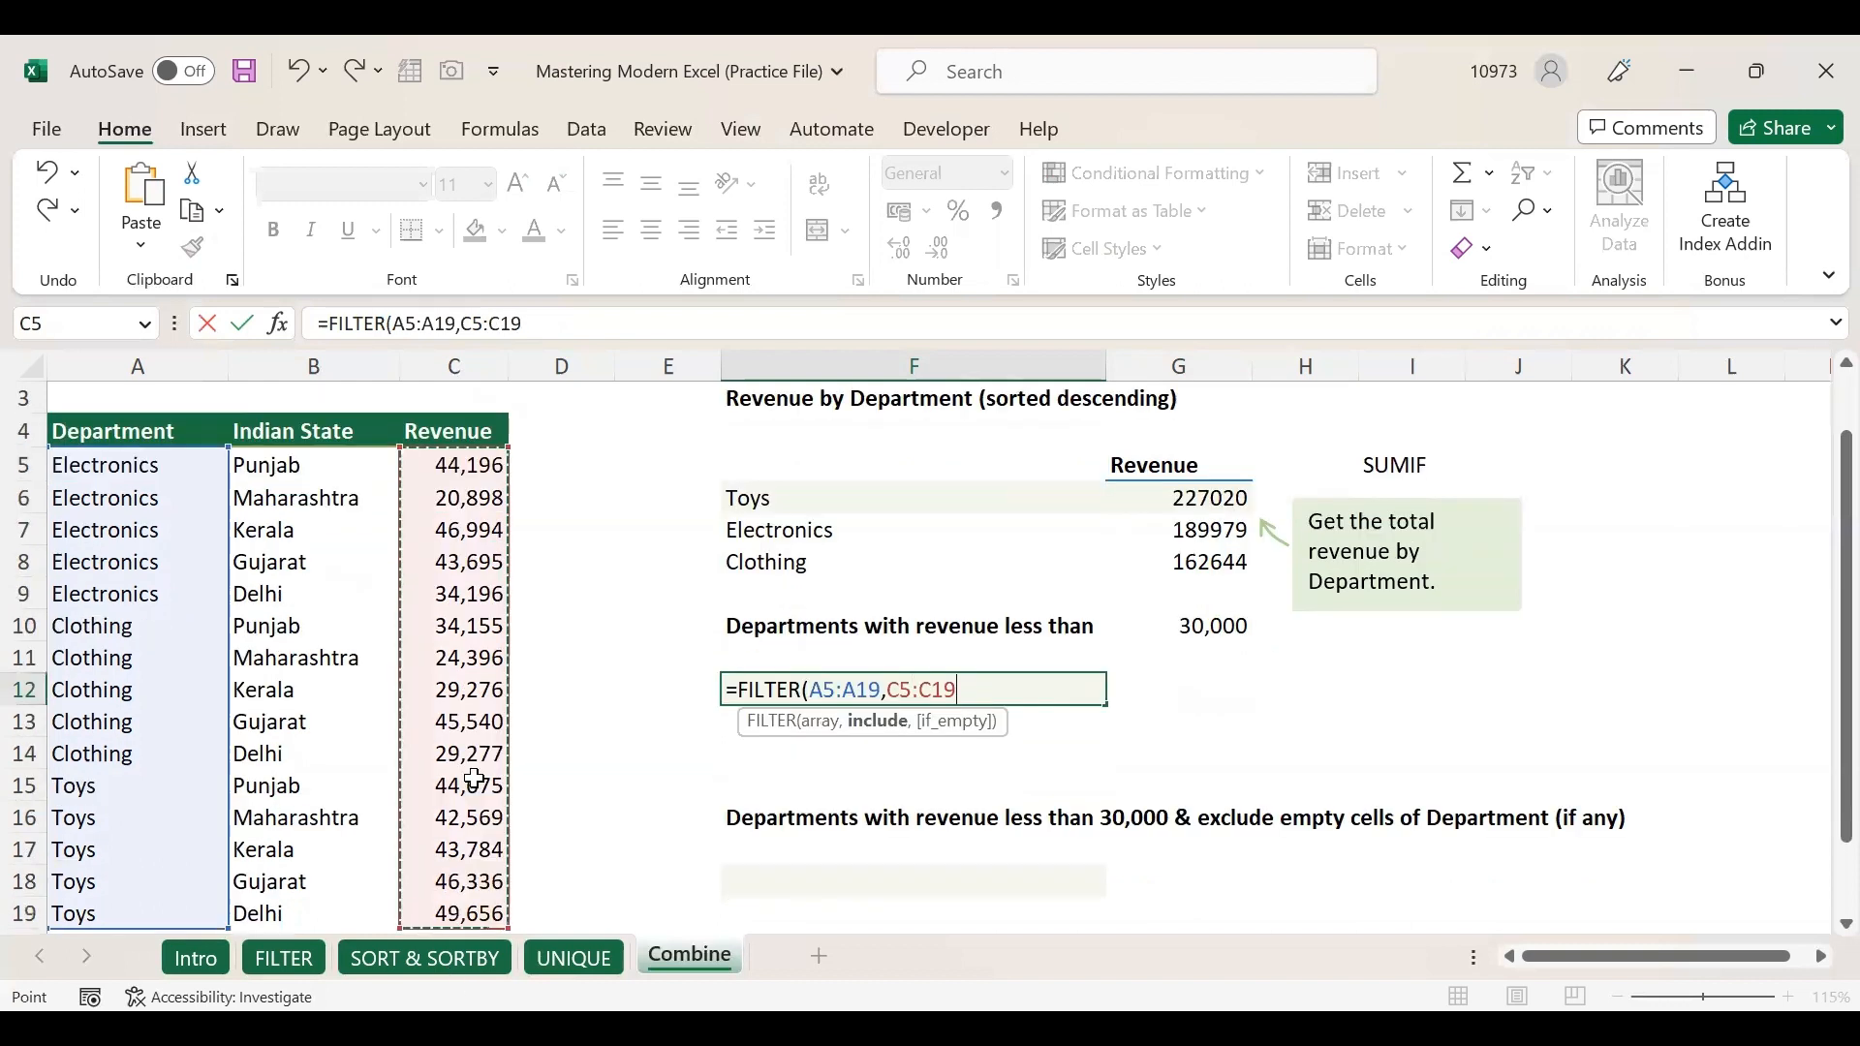
pyautogui.scroll(2, 452, 598)
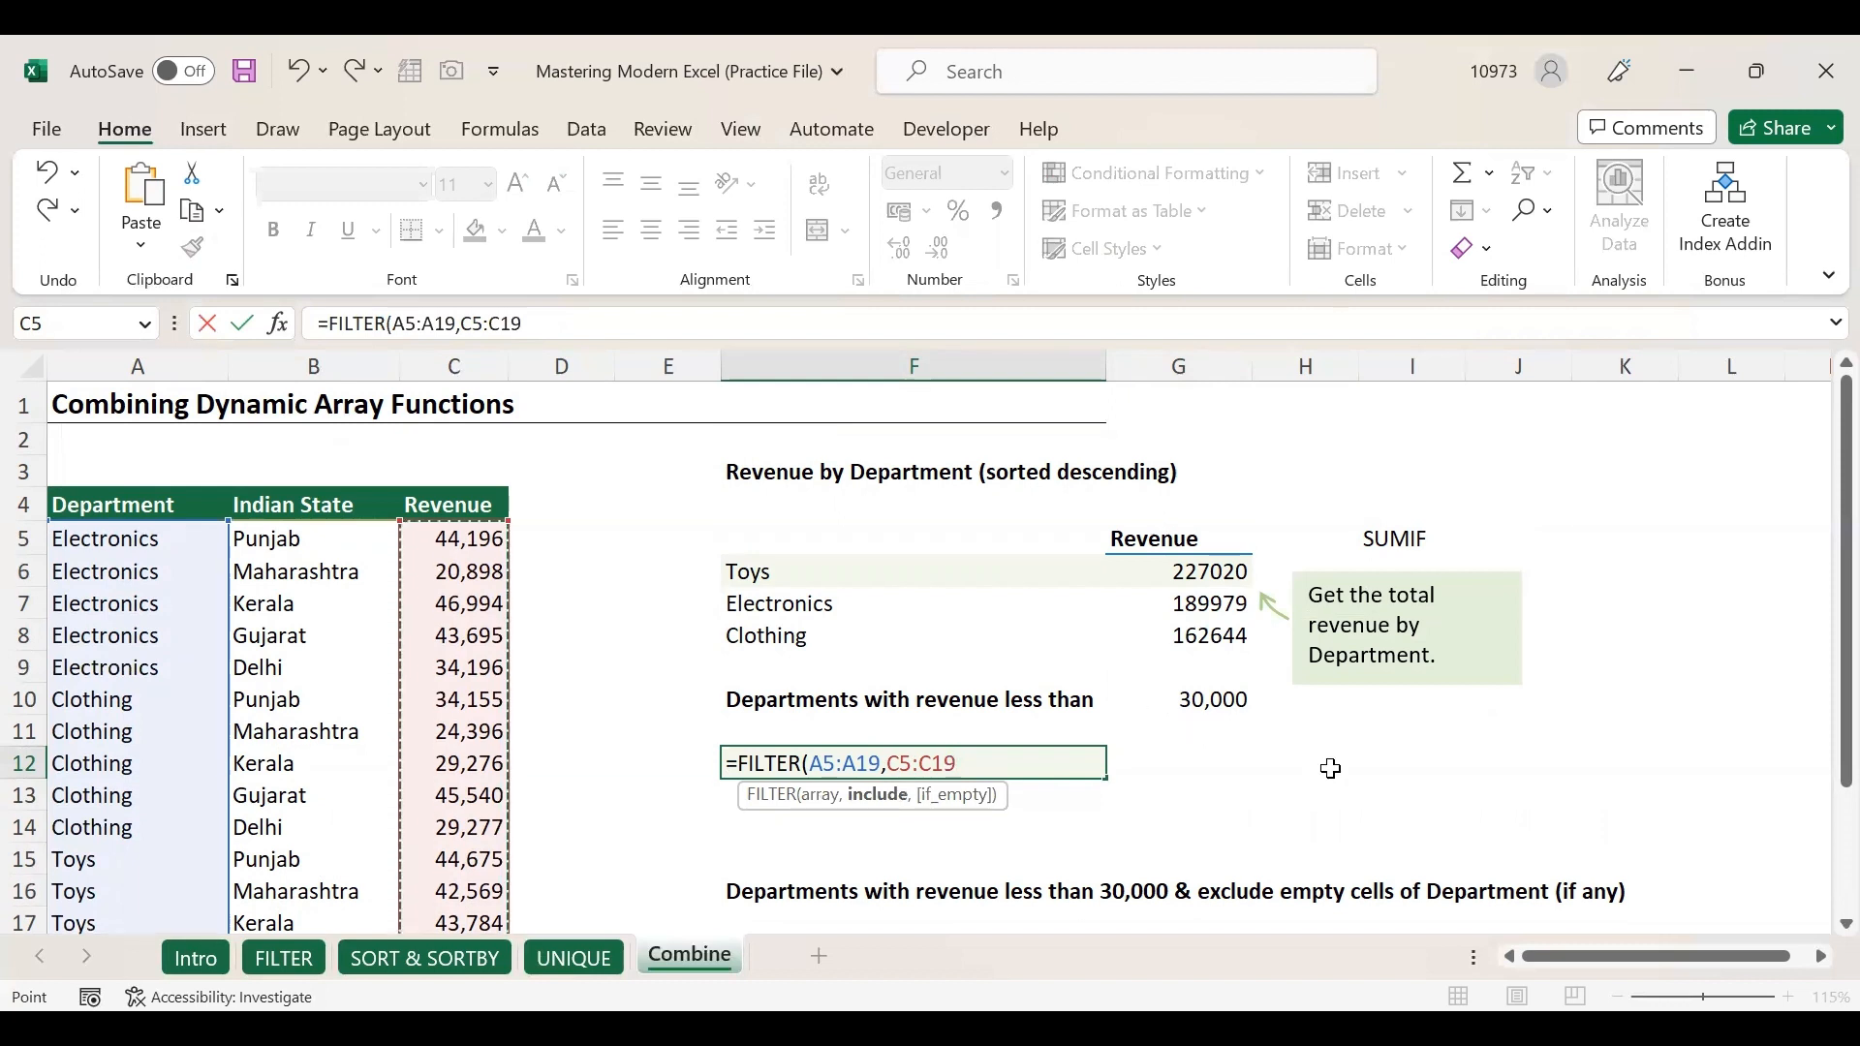
pyautogui.write('<')
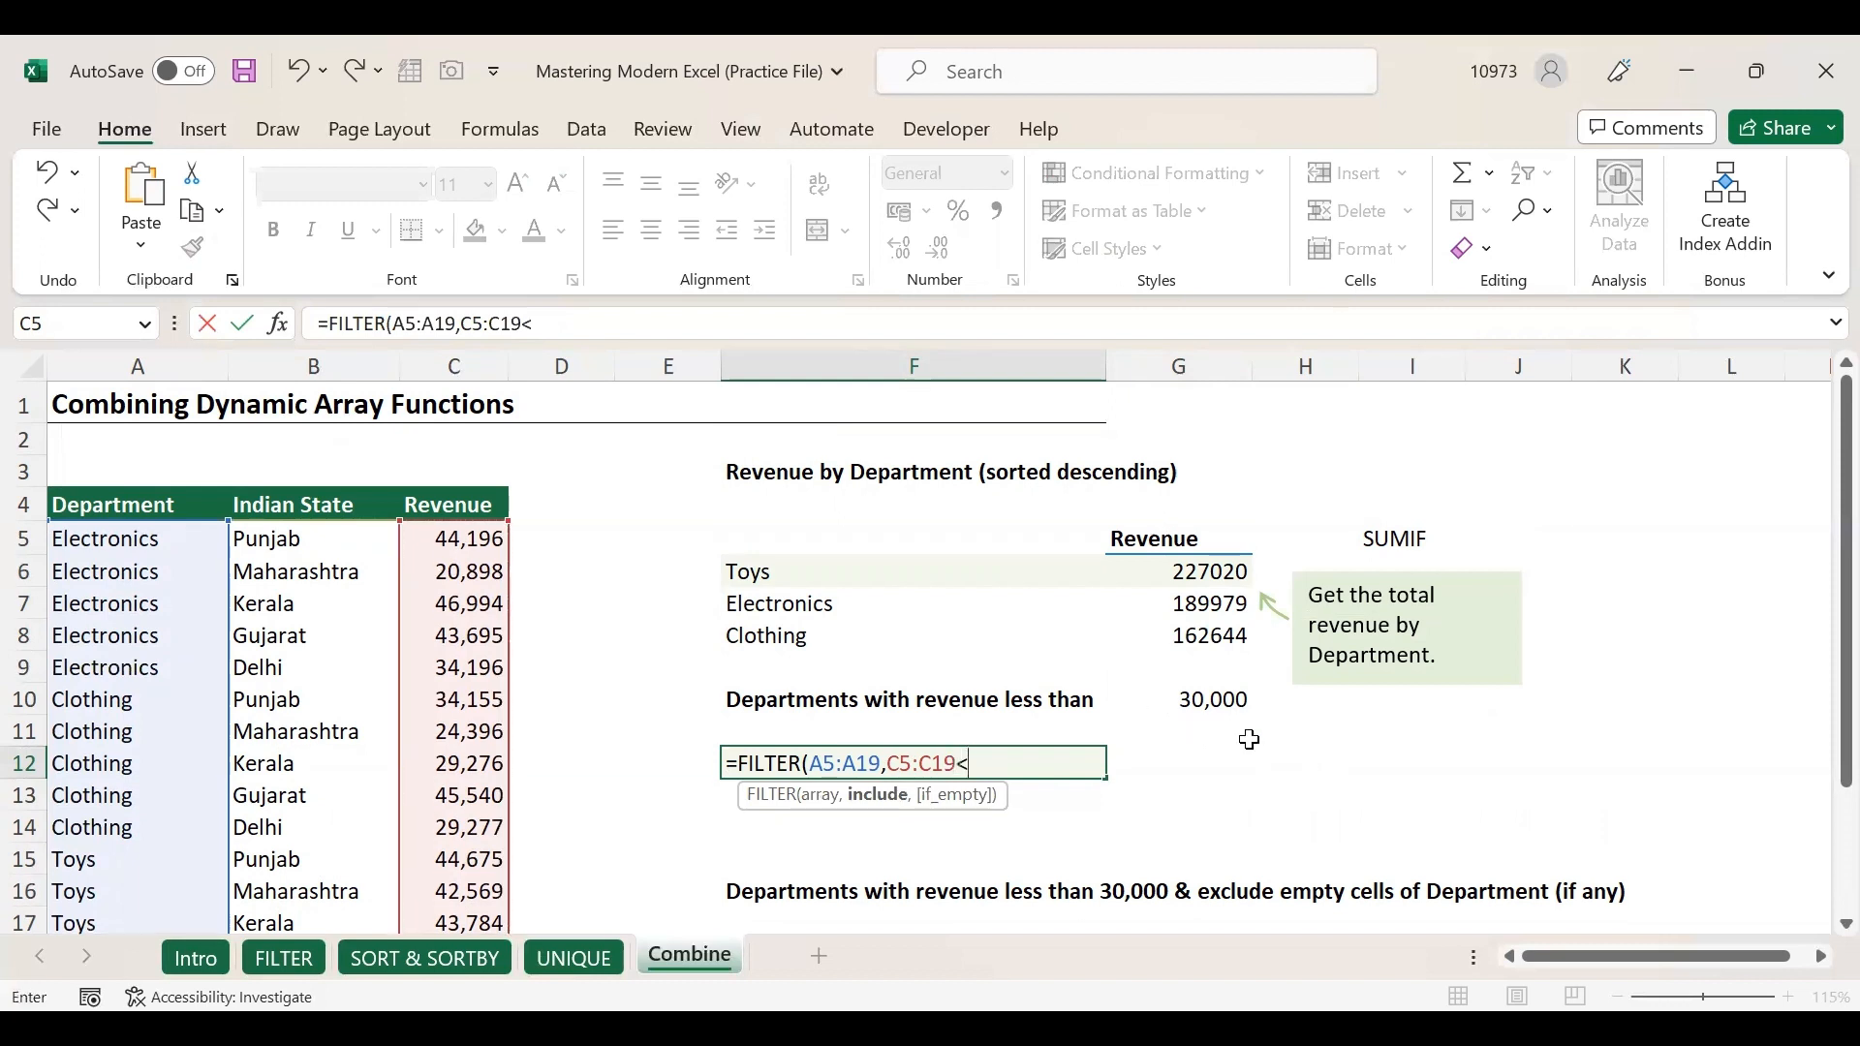
pyautogui.click(1193, 703)
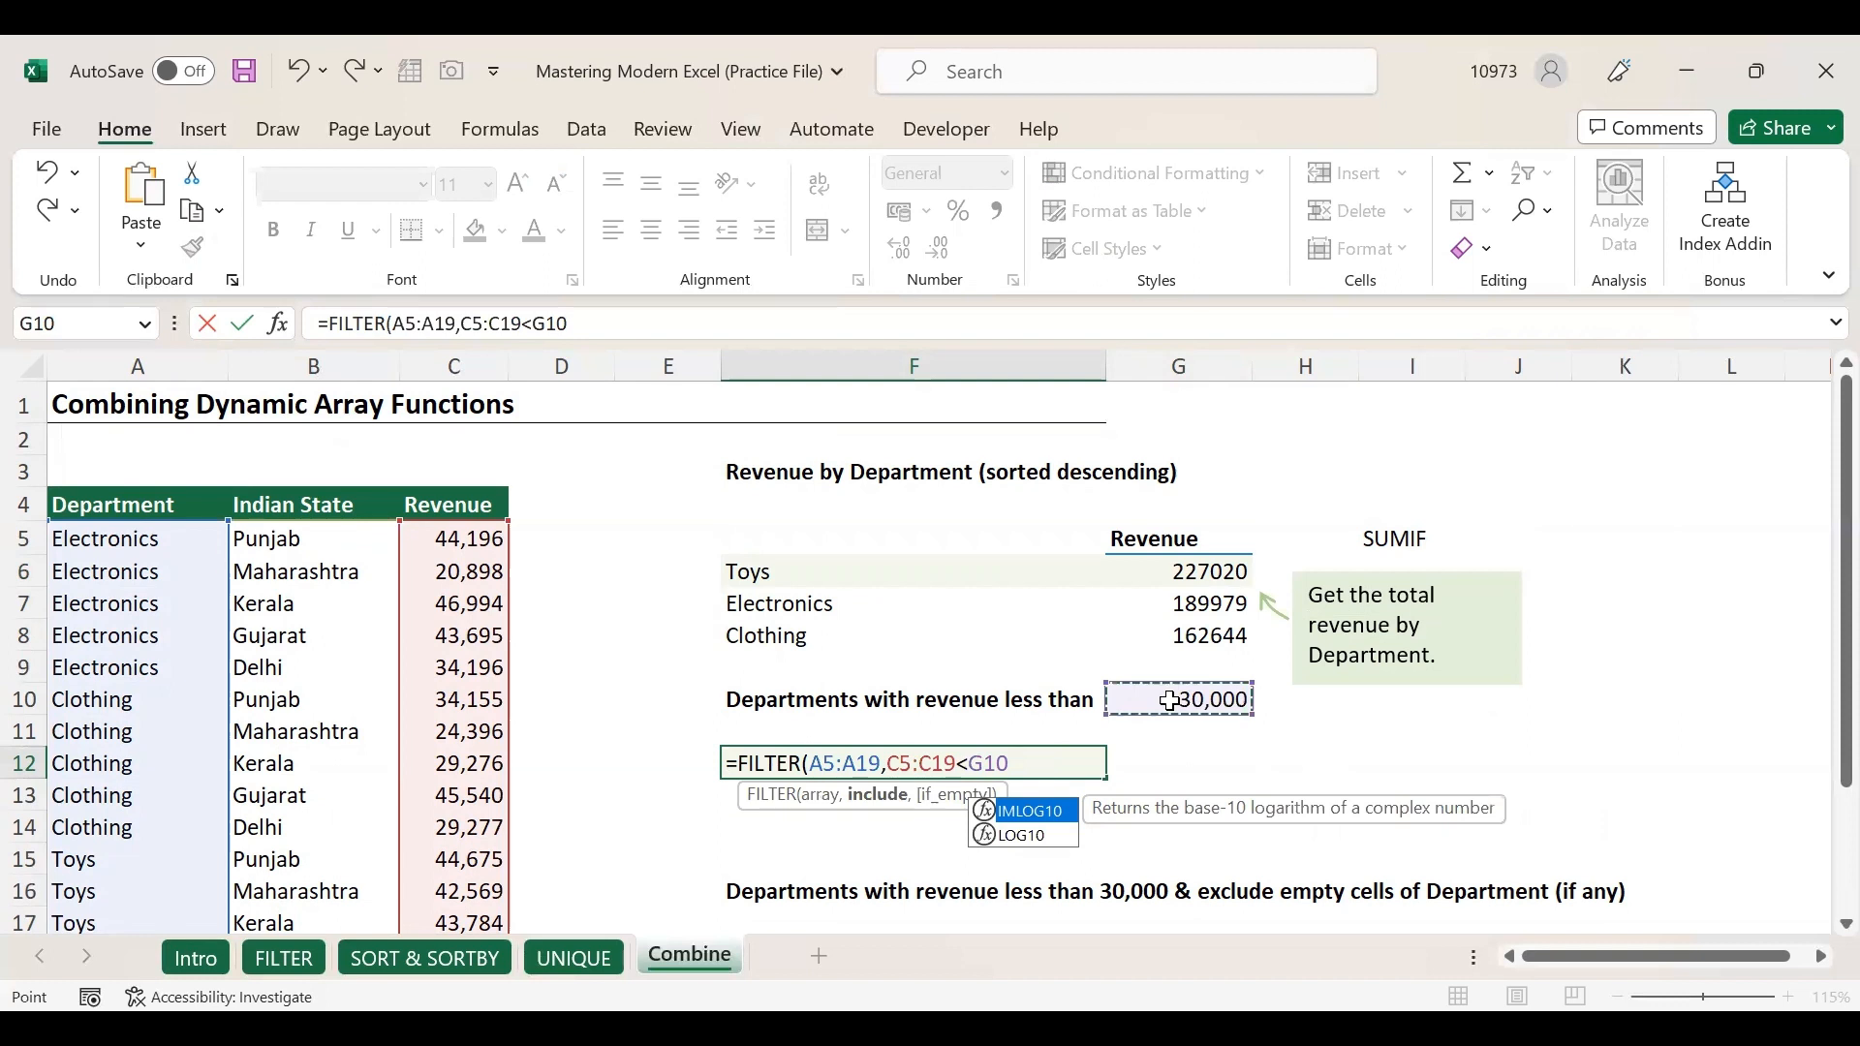
pyautogui.press('Return')
pyautogui.moveTo(839, 765); pyautogui.dragTo(851, 852)
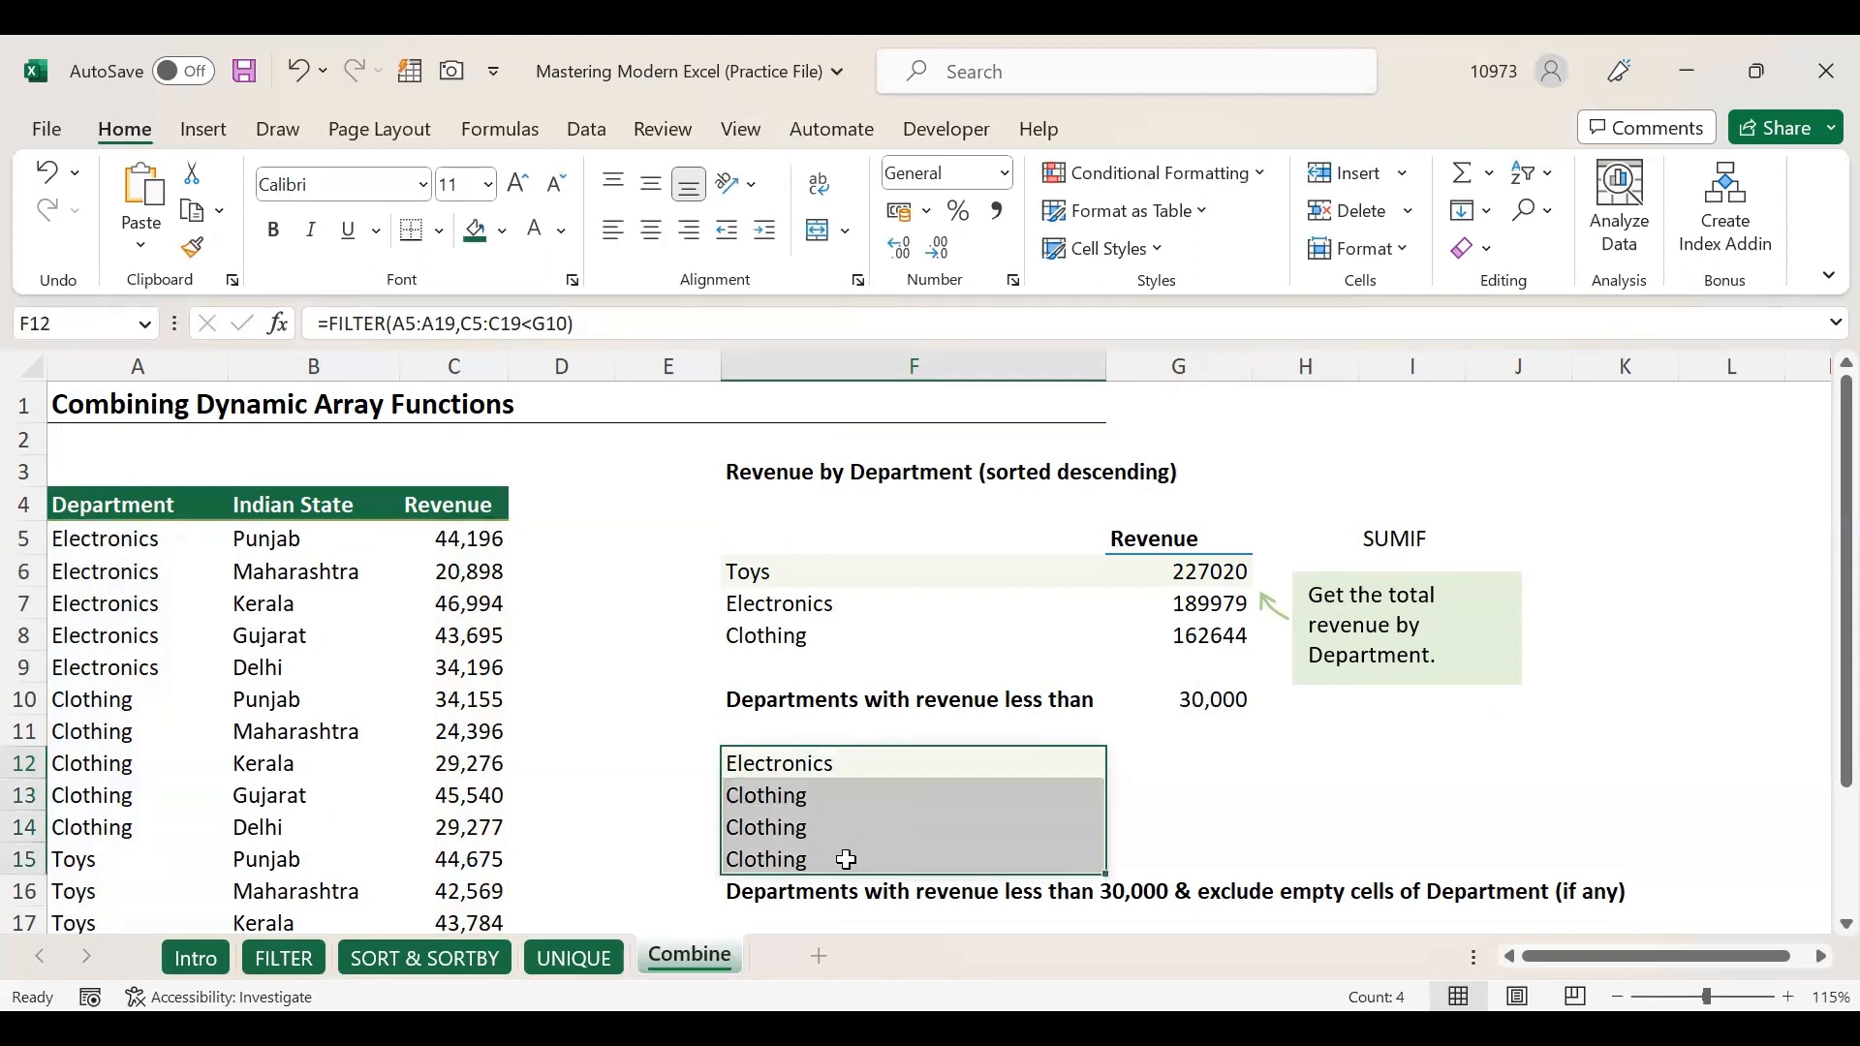
pyautogui.click(844, 765)
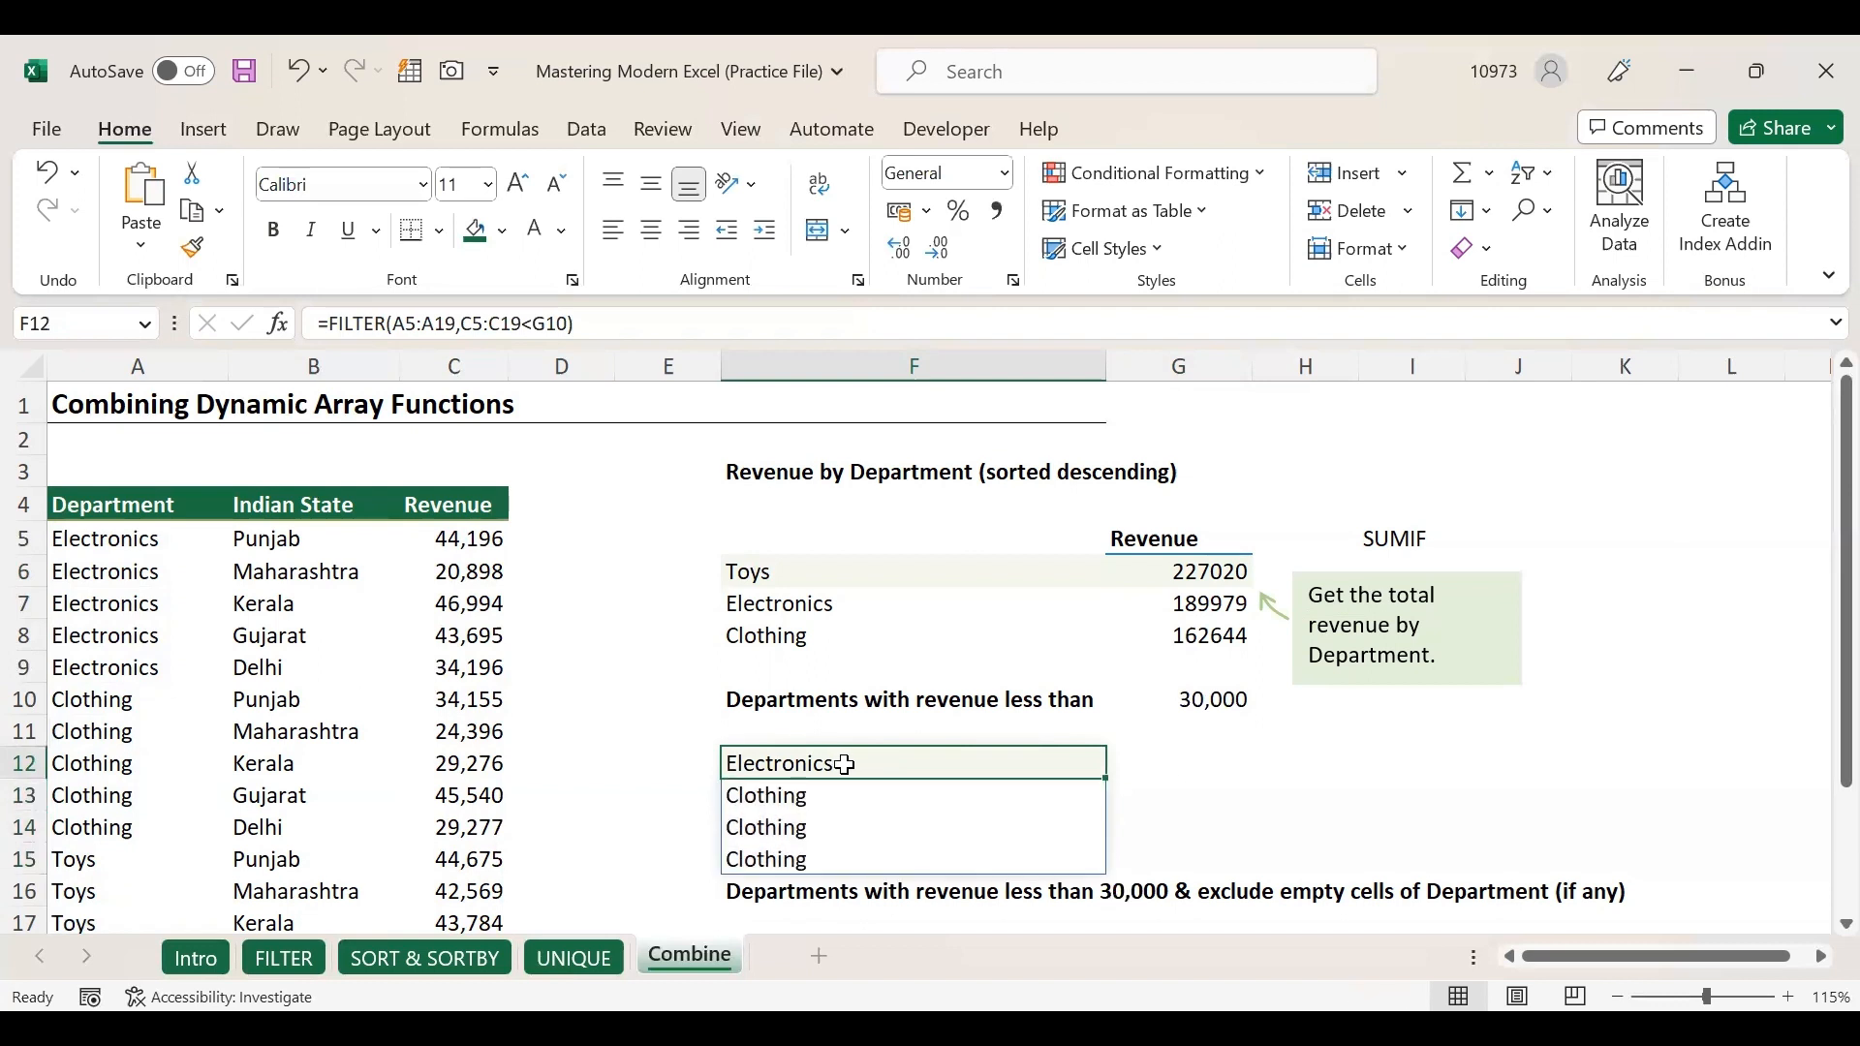
# Wrap F12's formula as =UNIQUE(FILTER(A5:A19,C5:C19<G10)).
pyautogui.click(1192, 699)
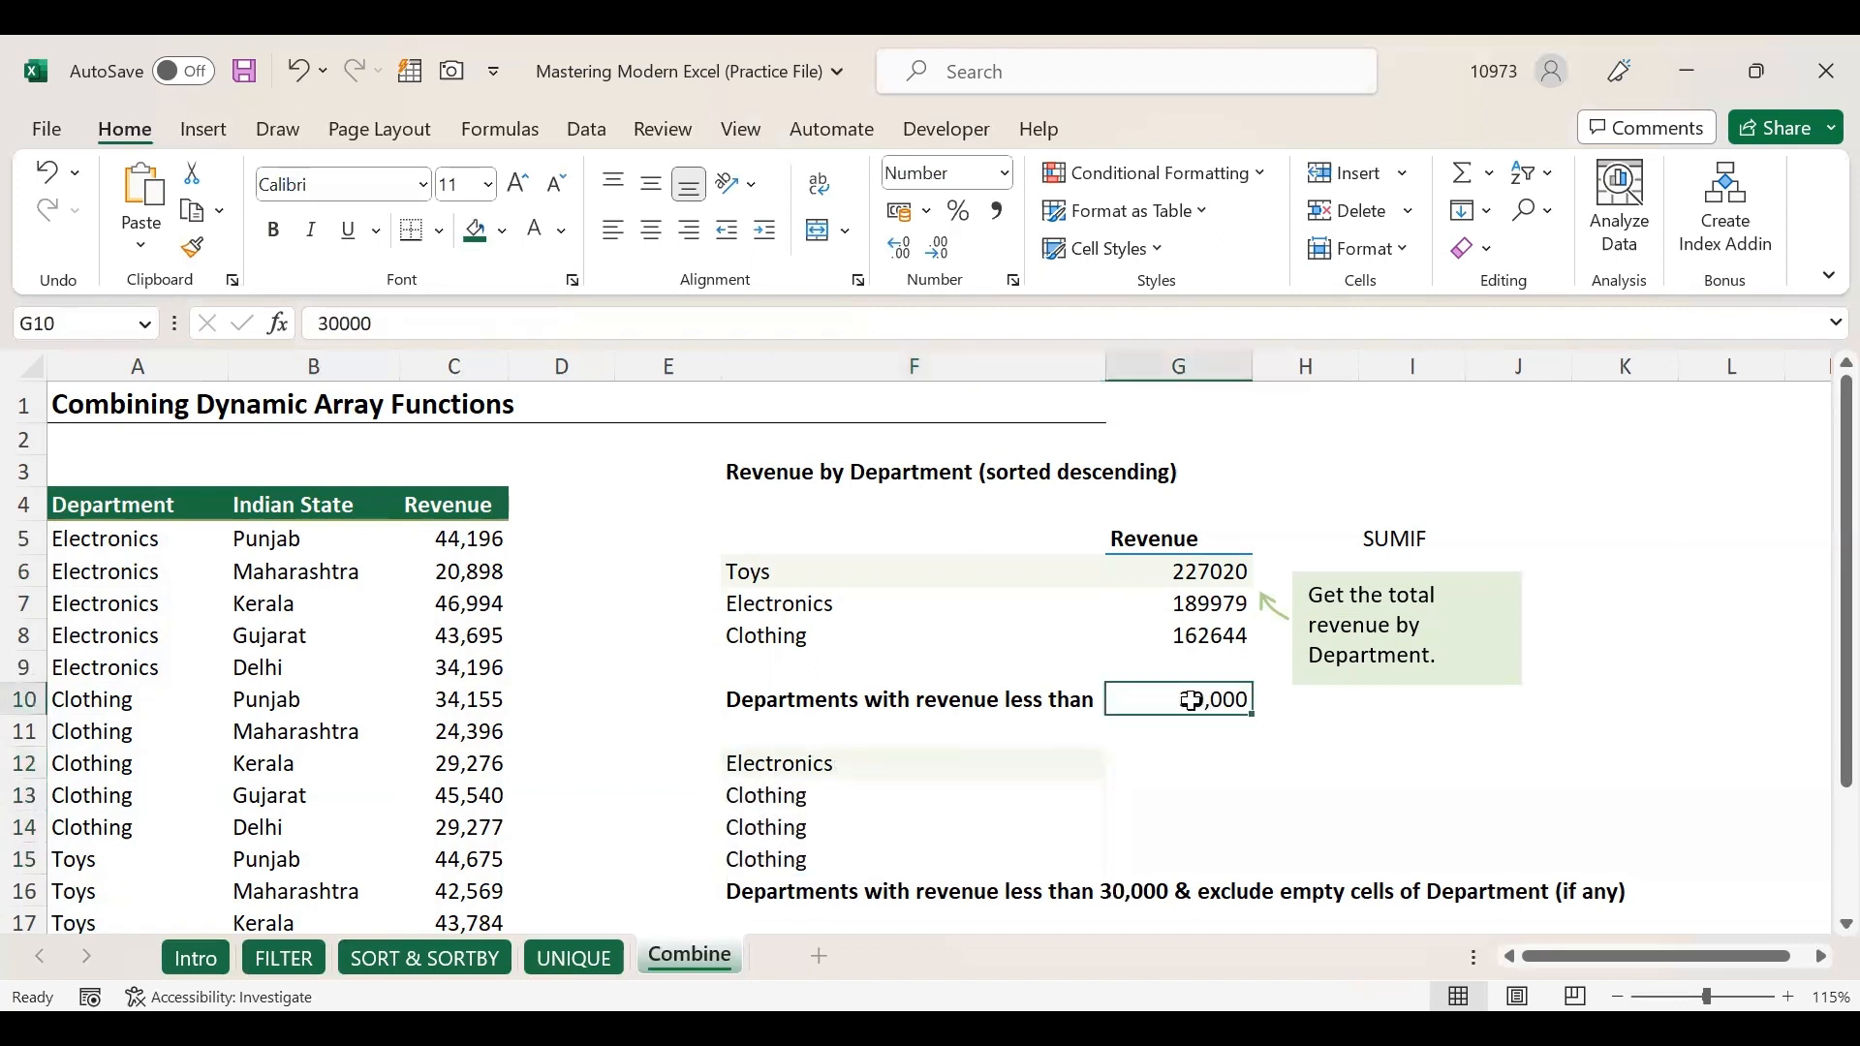
pyautogui.click(828, 762)
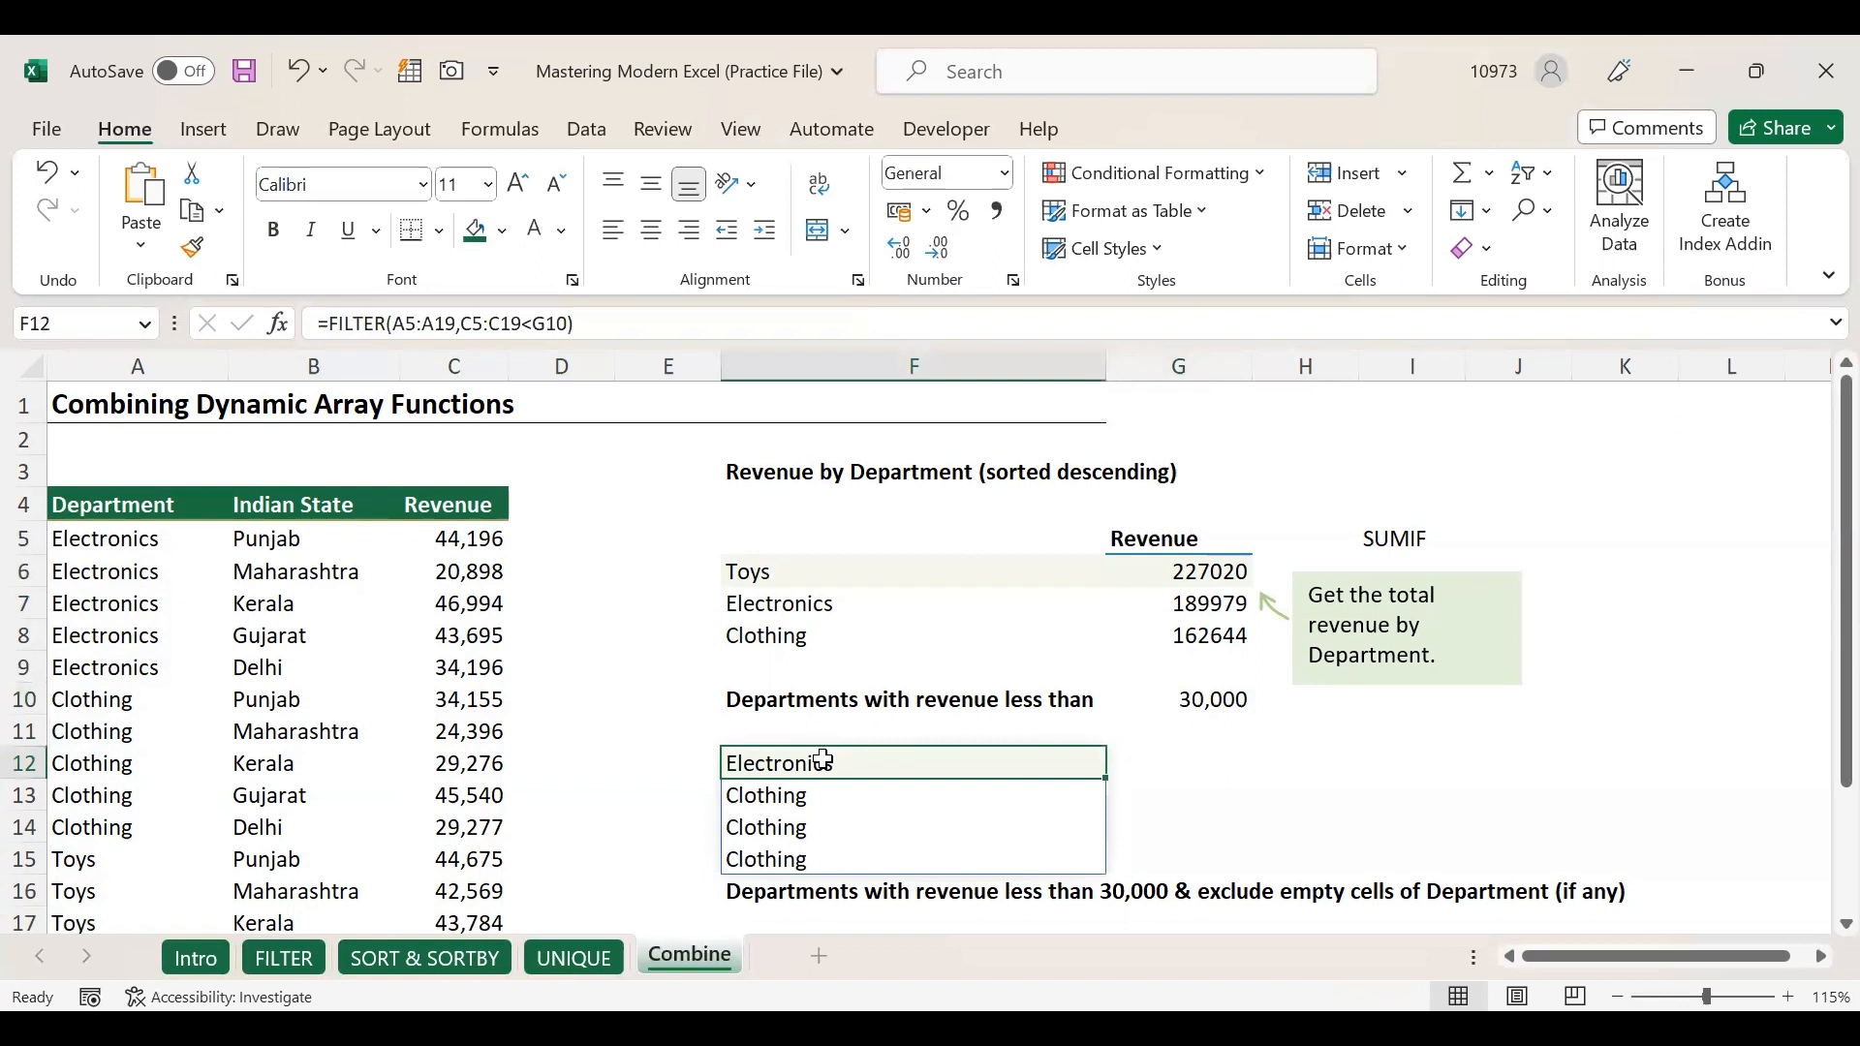
pyautogui.doubleClick(823, 761)
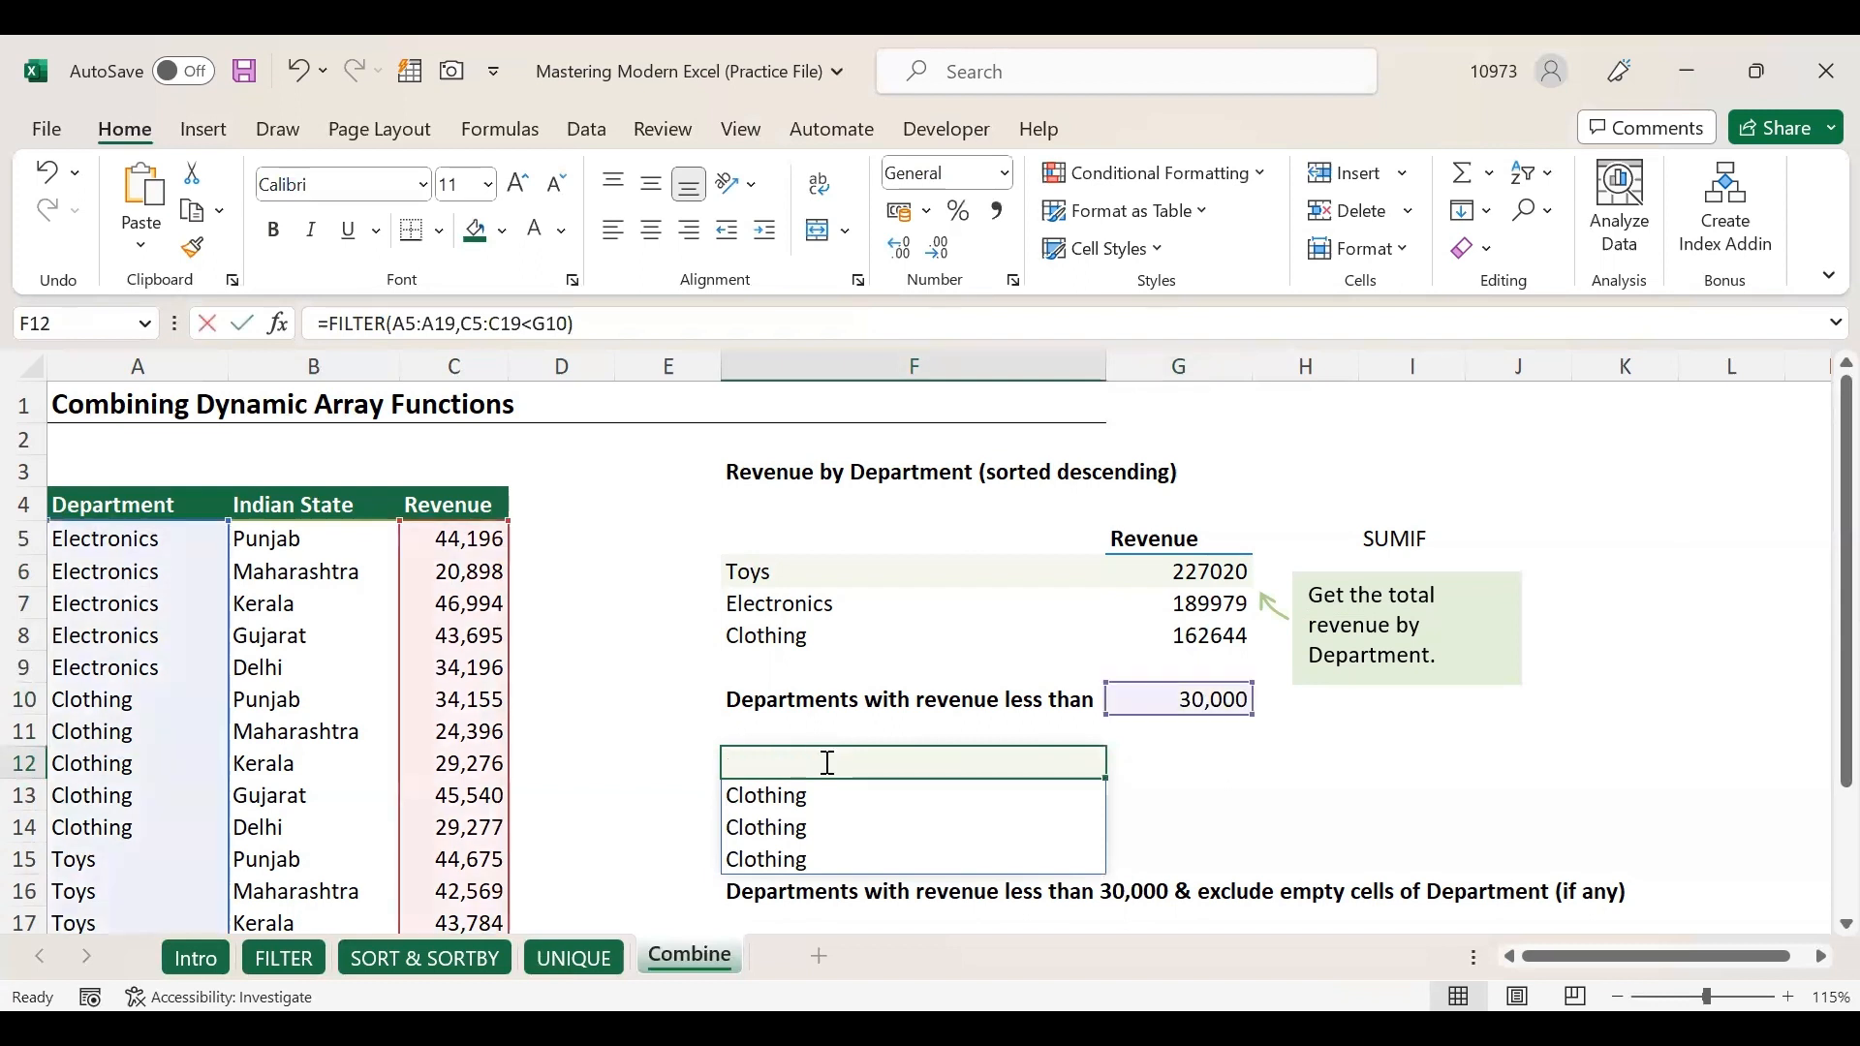
pyautogui.click(741, 766)
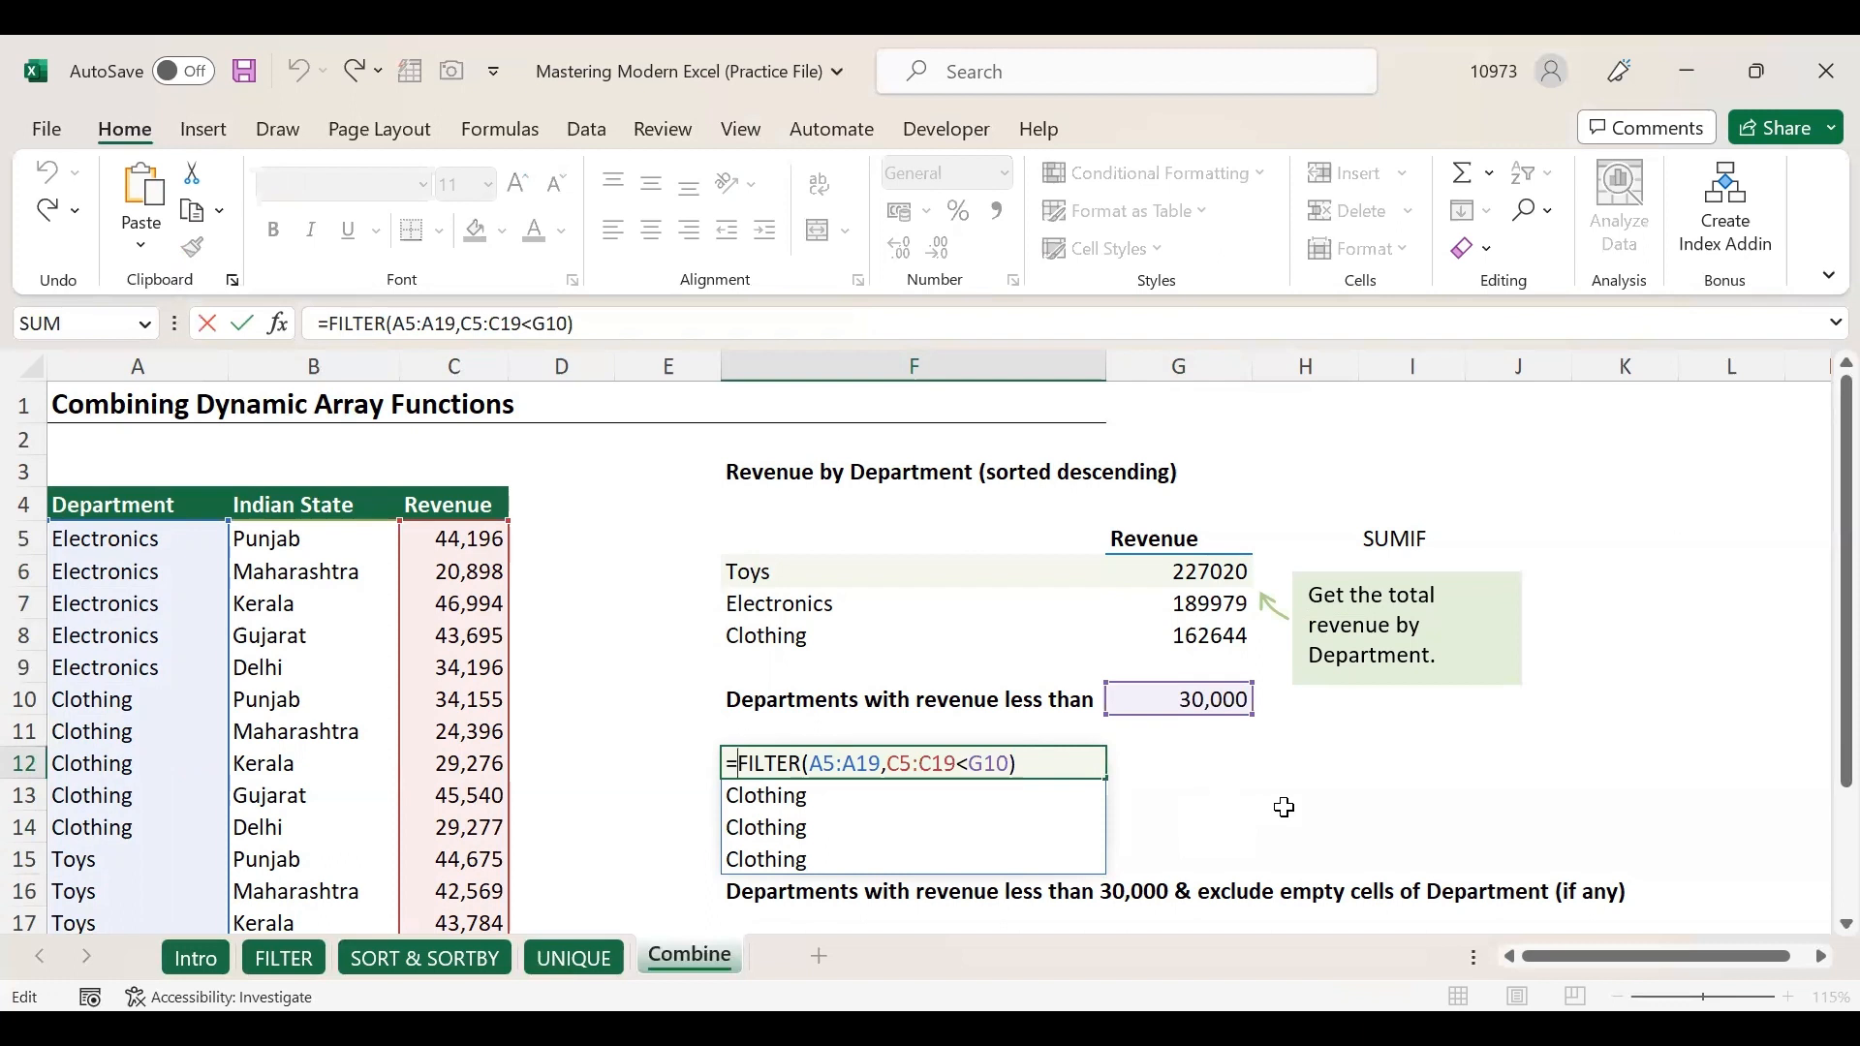
pyautogui.write('U')
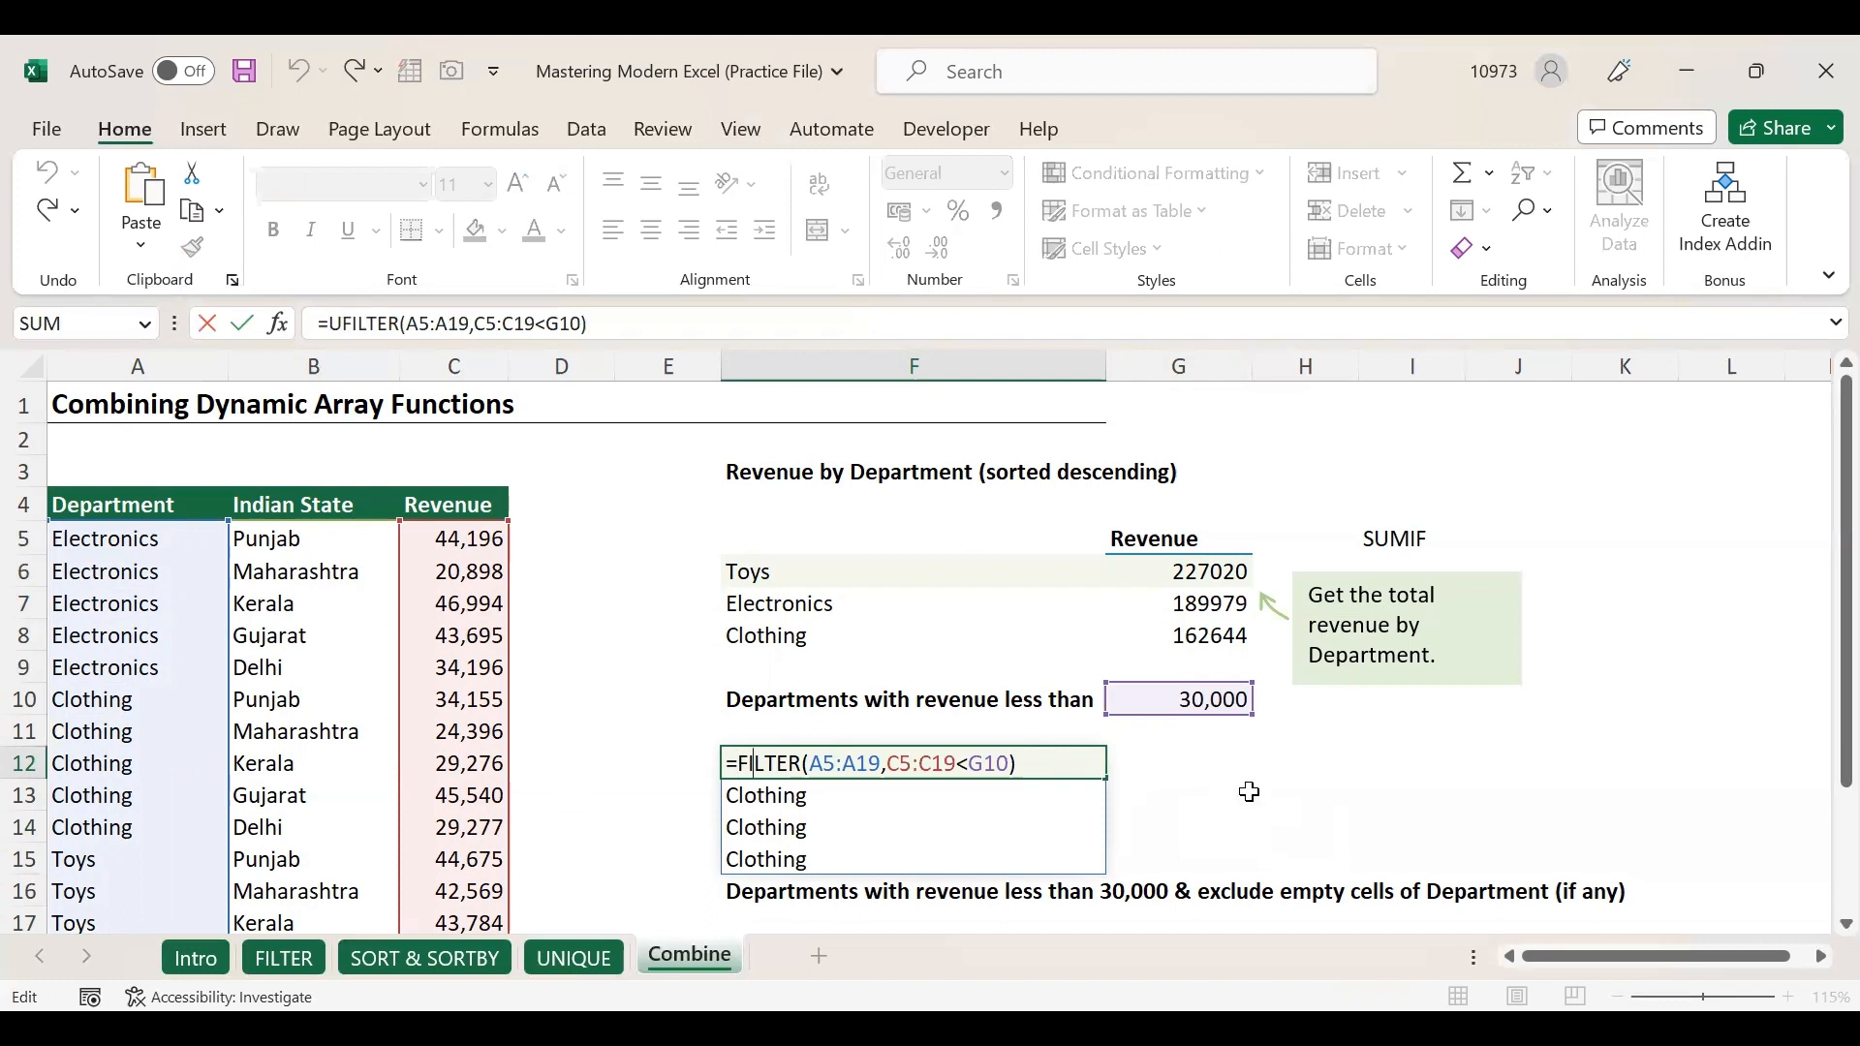
pyautogui.write('NIQ')
pyautogui.doubleClick(800, 804)
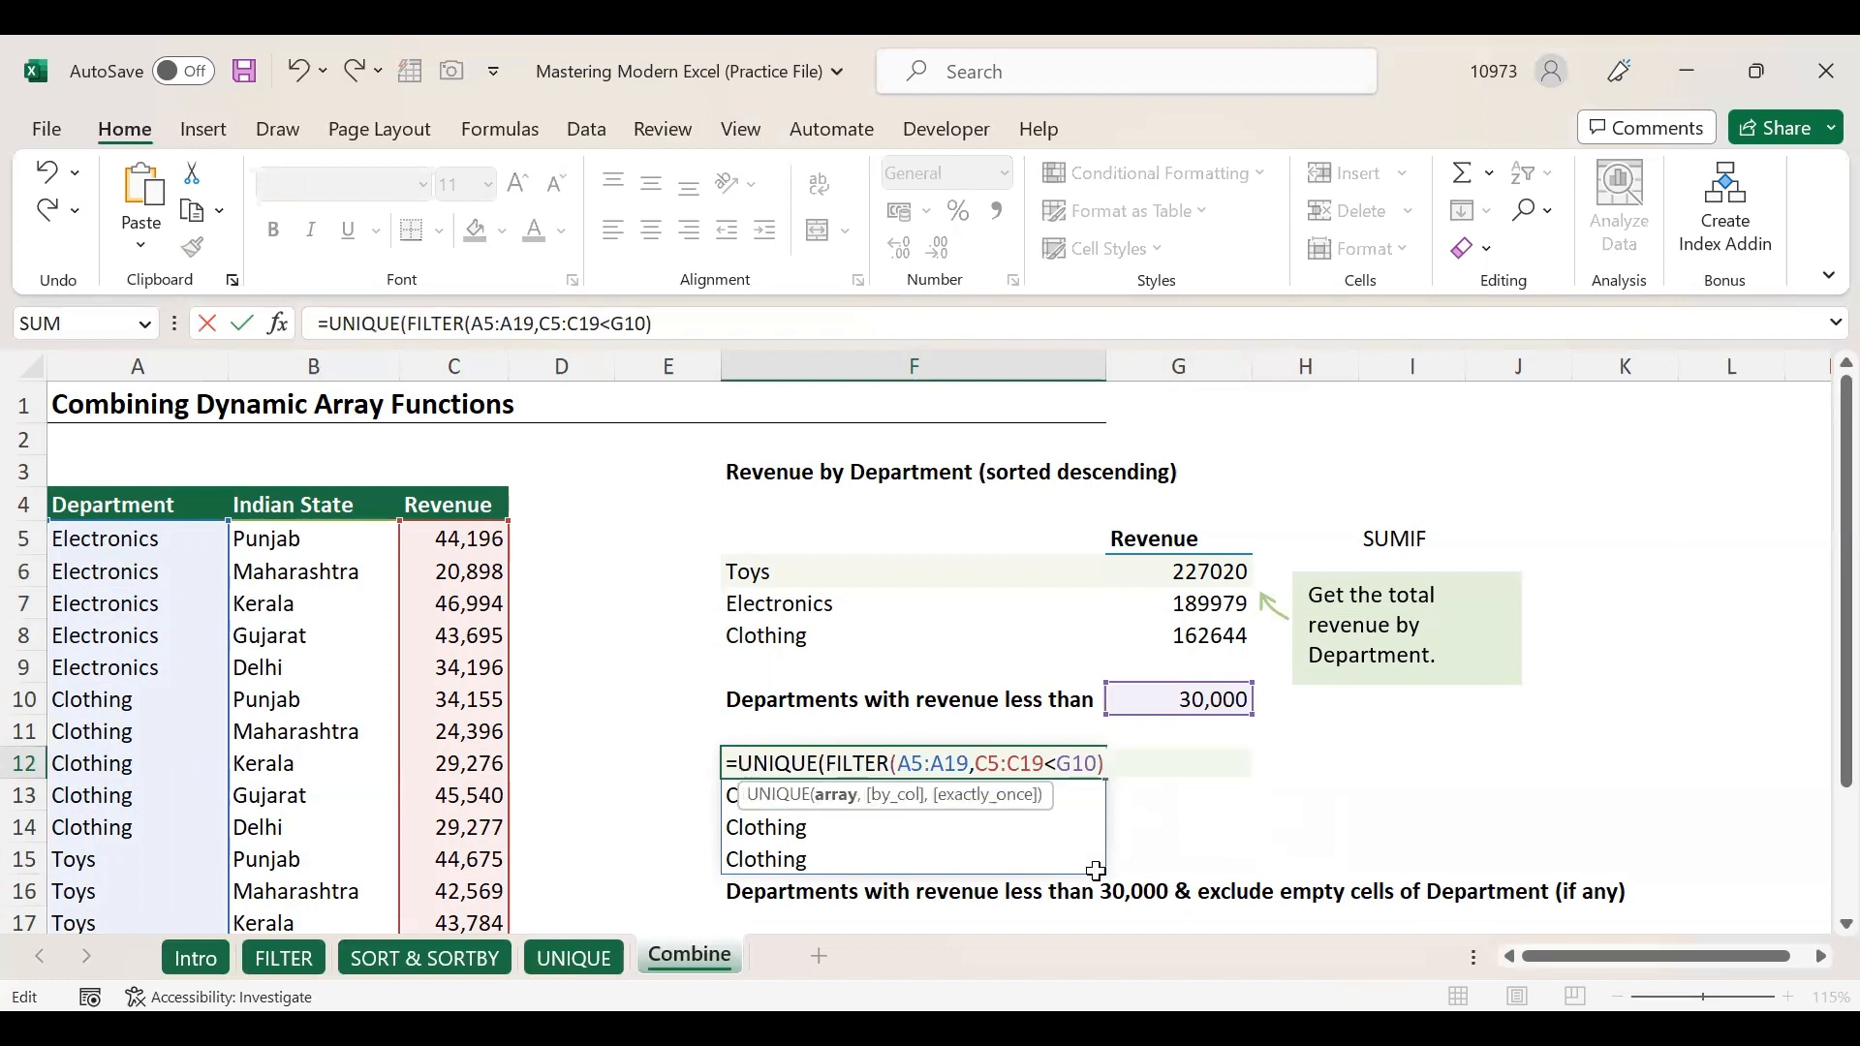
pyautogui.moveTo(825, 763); pyautogui.dragTo(1155, 761)
pyautogui.click(1105, 765)
pyautogui.press('Return')
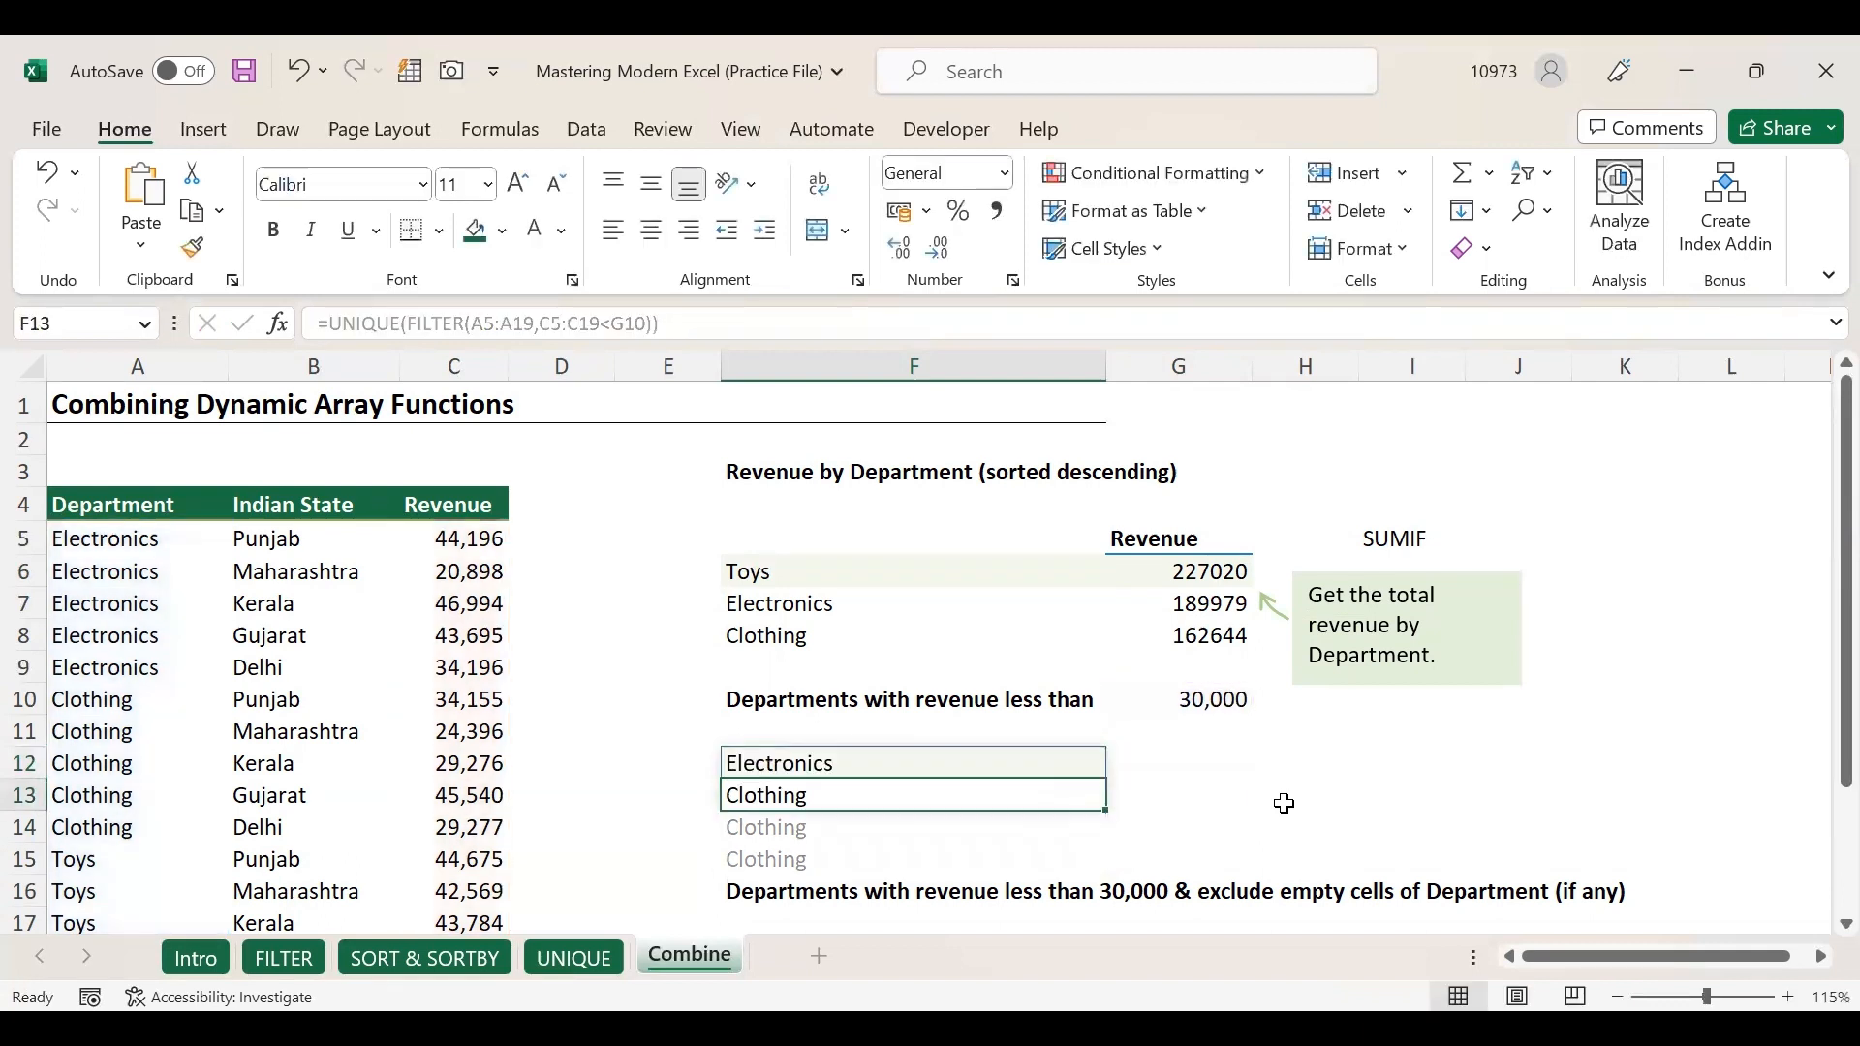
# Review the deduplicated list Electronics, Clothing in F12:F13 against the 30,000 threshold in G10.
pyautogui.click(979, 765)
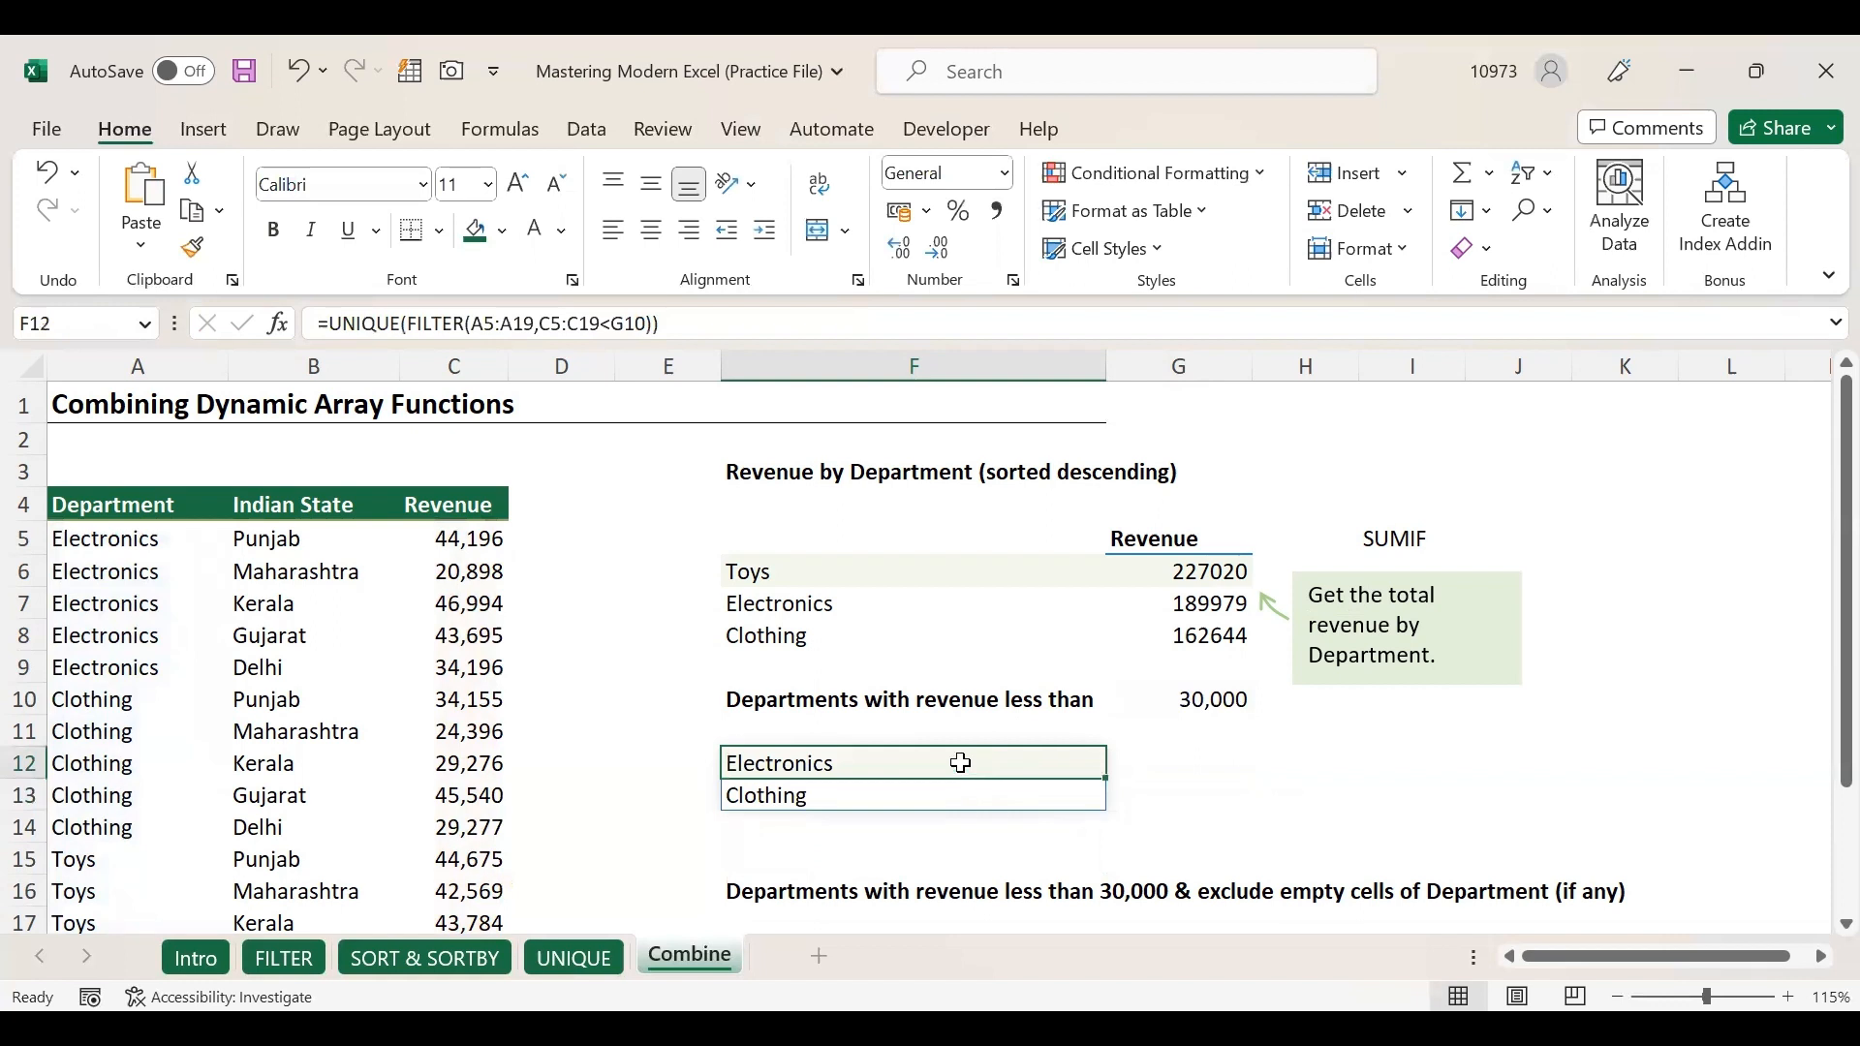
pyautogui.moveTo(926, 760); pyautogui.dragTo(918, 785)
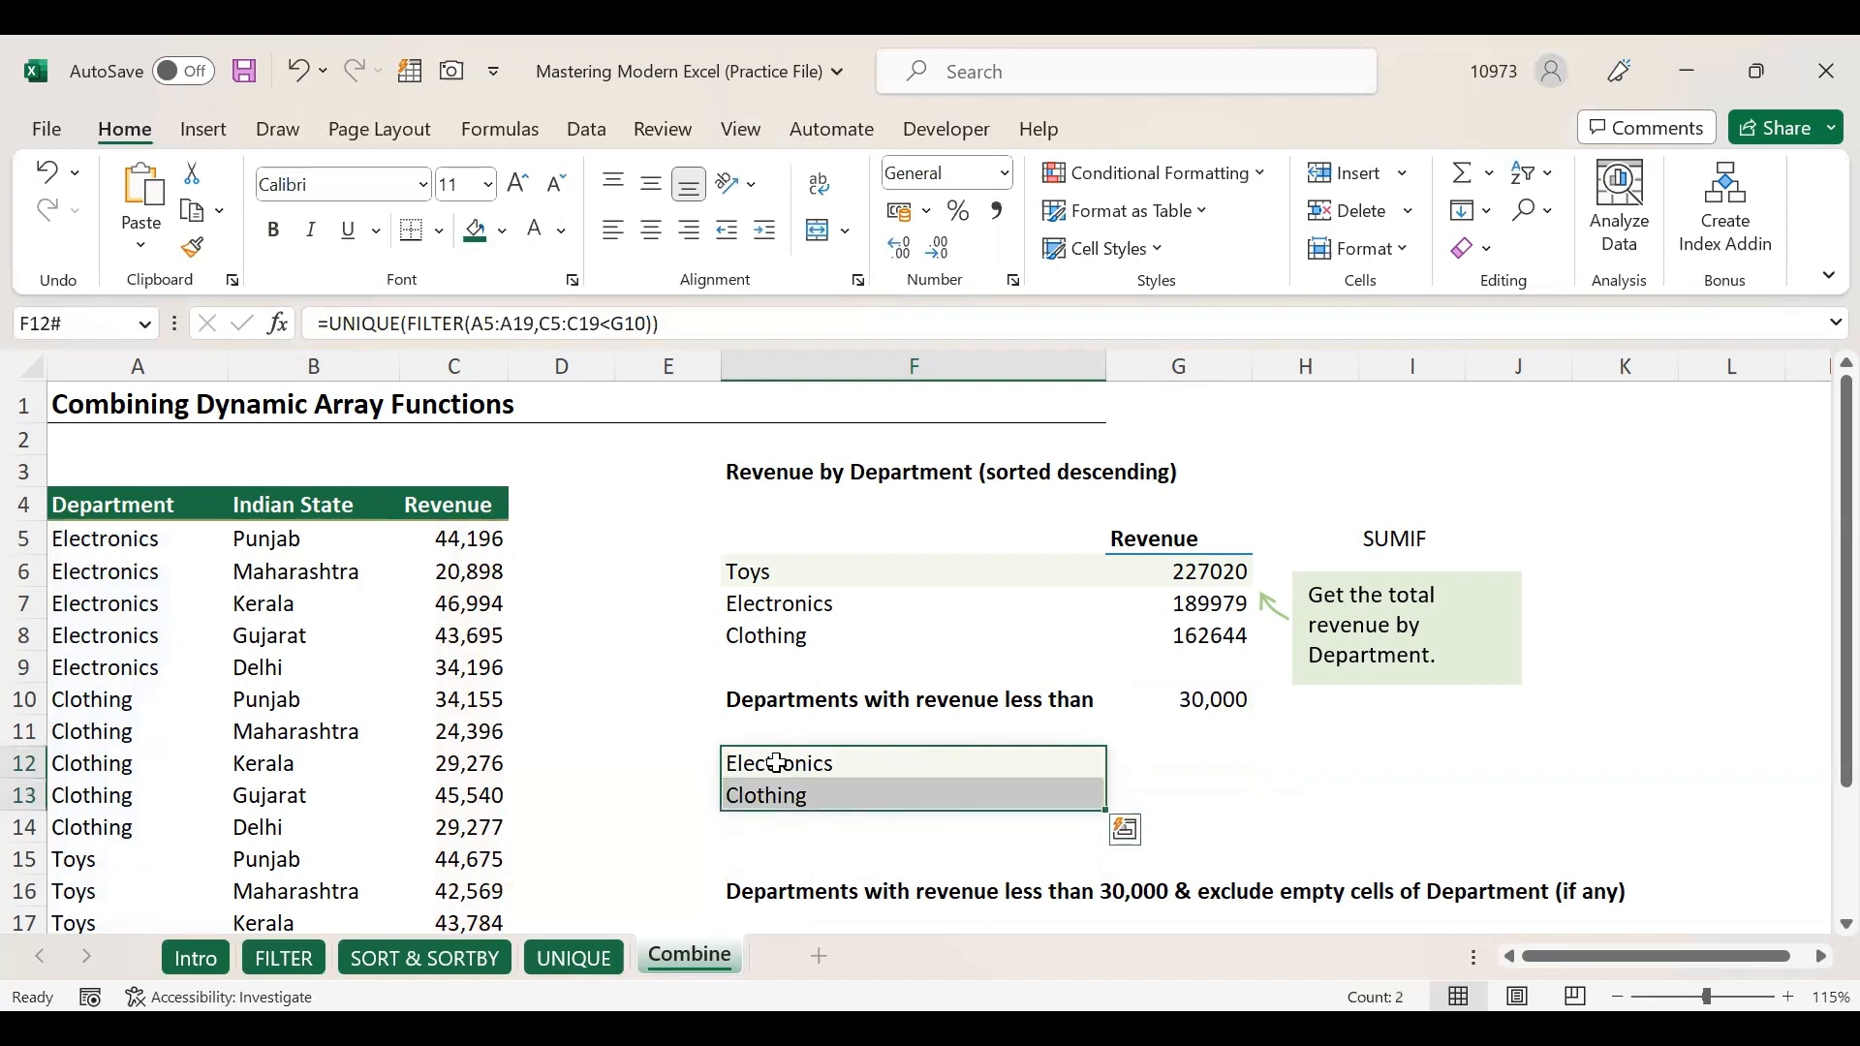
pyautogui.click(996, 708)
pyautogui.click(1204, 722)
pyautogui.click(1204, 704)
pyautogui.click(912, 763)
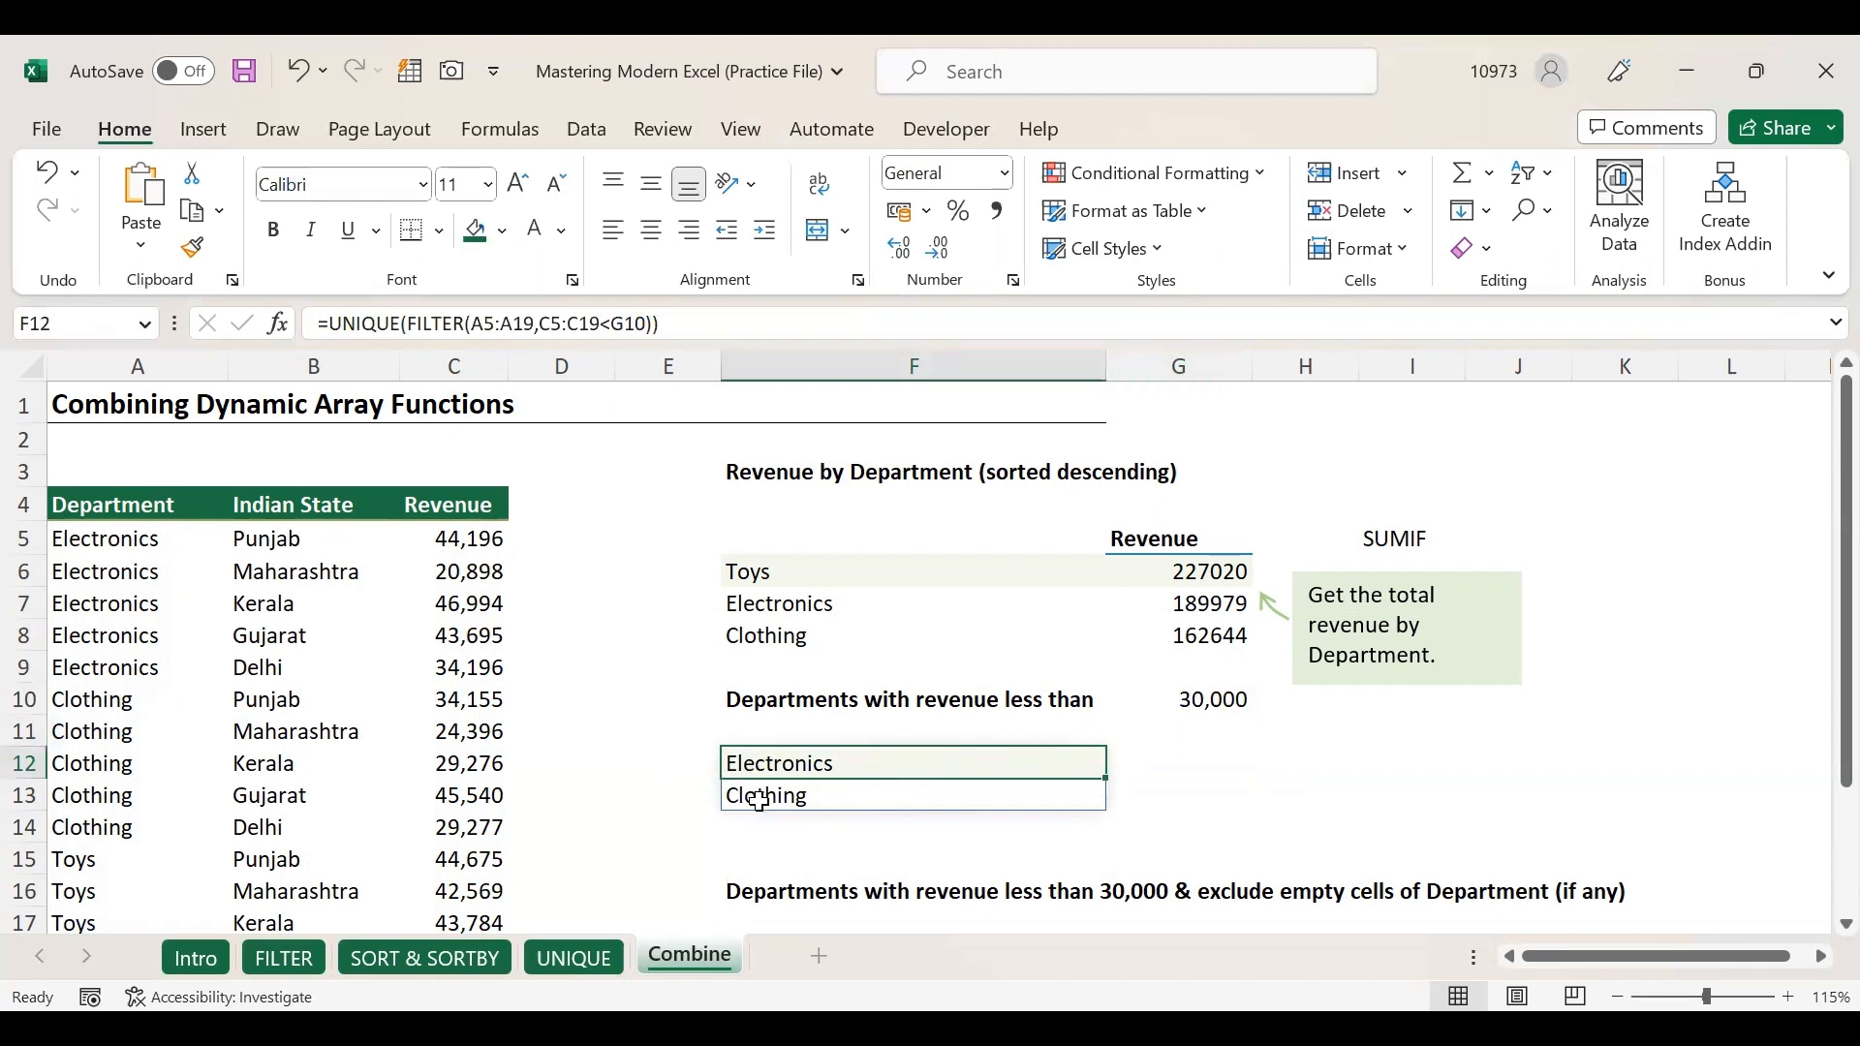
pyautogui.click(1200, 701)
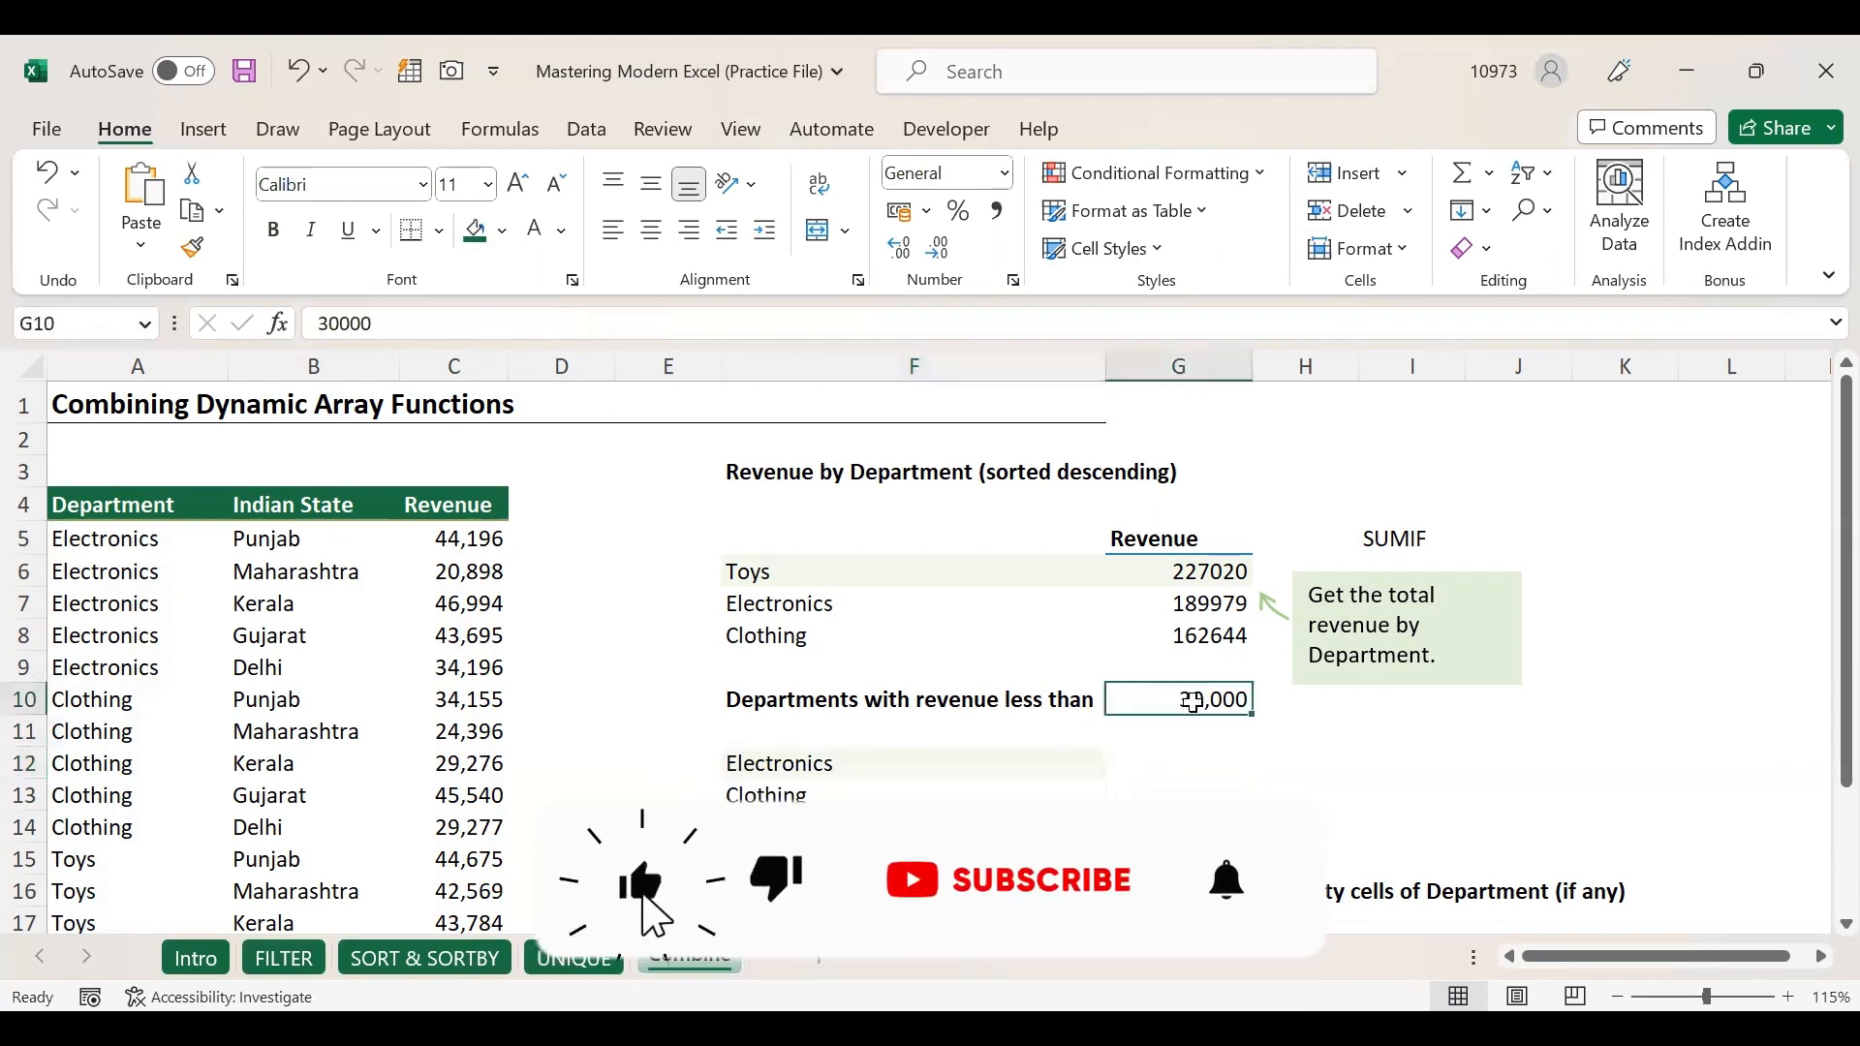
pyautogui.scroll(-1, 843, 789)
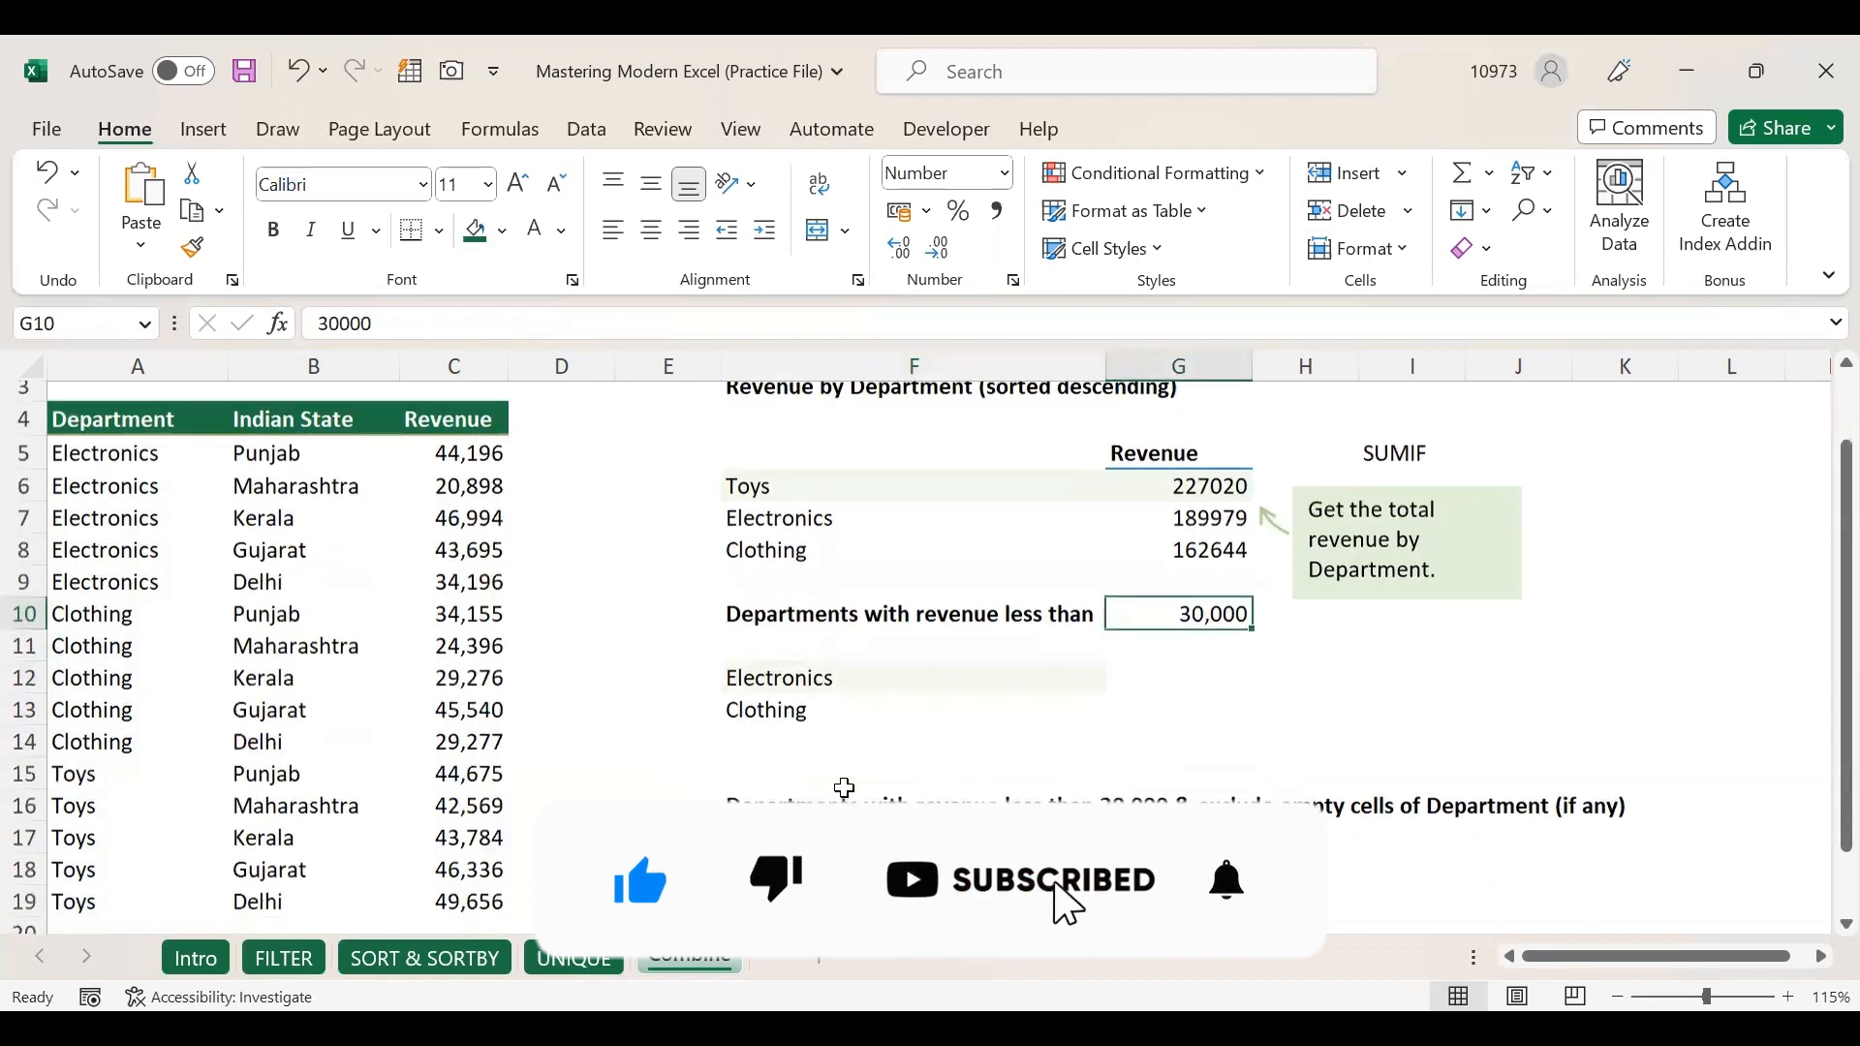
pyautogui.click(783, 796)
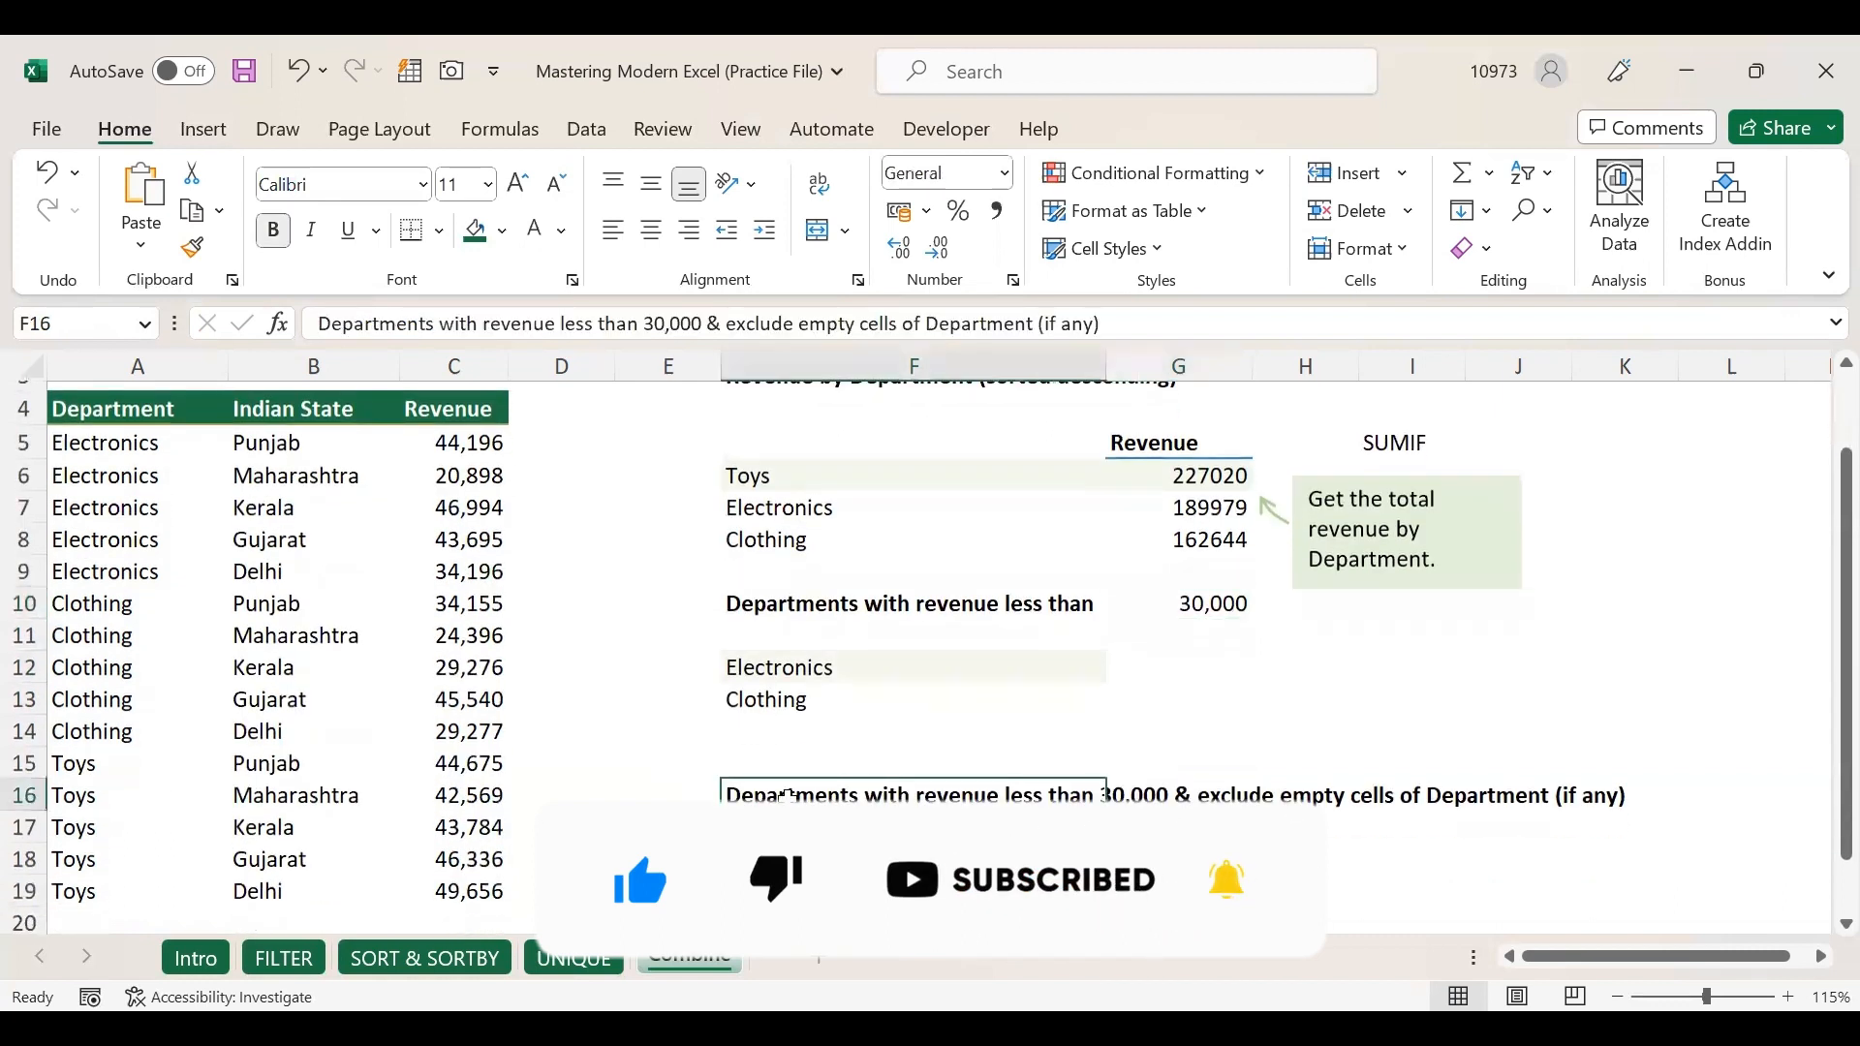
pyautogui.click(784, 856)
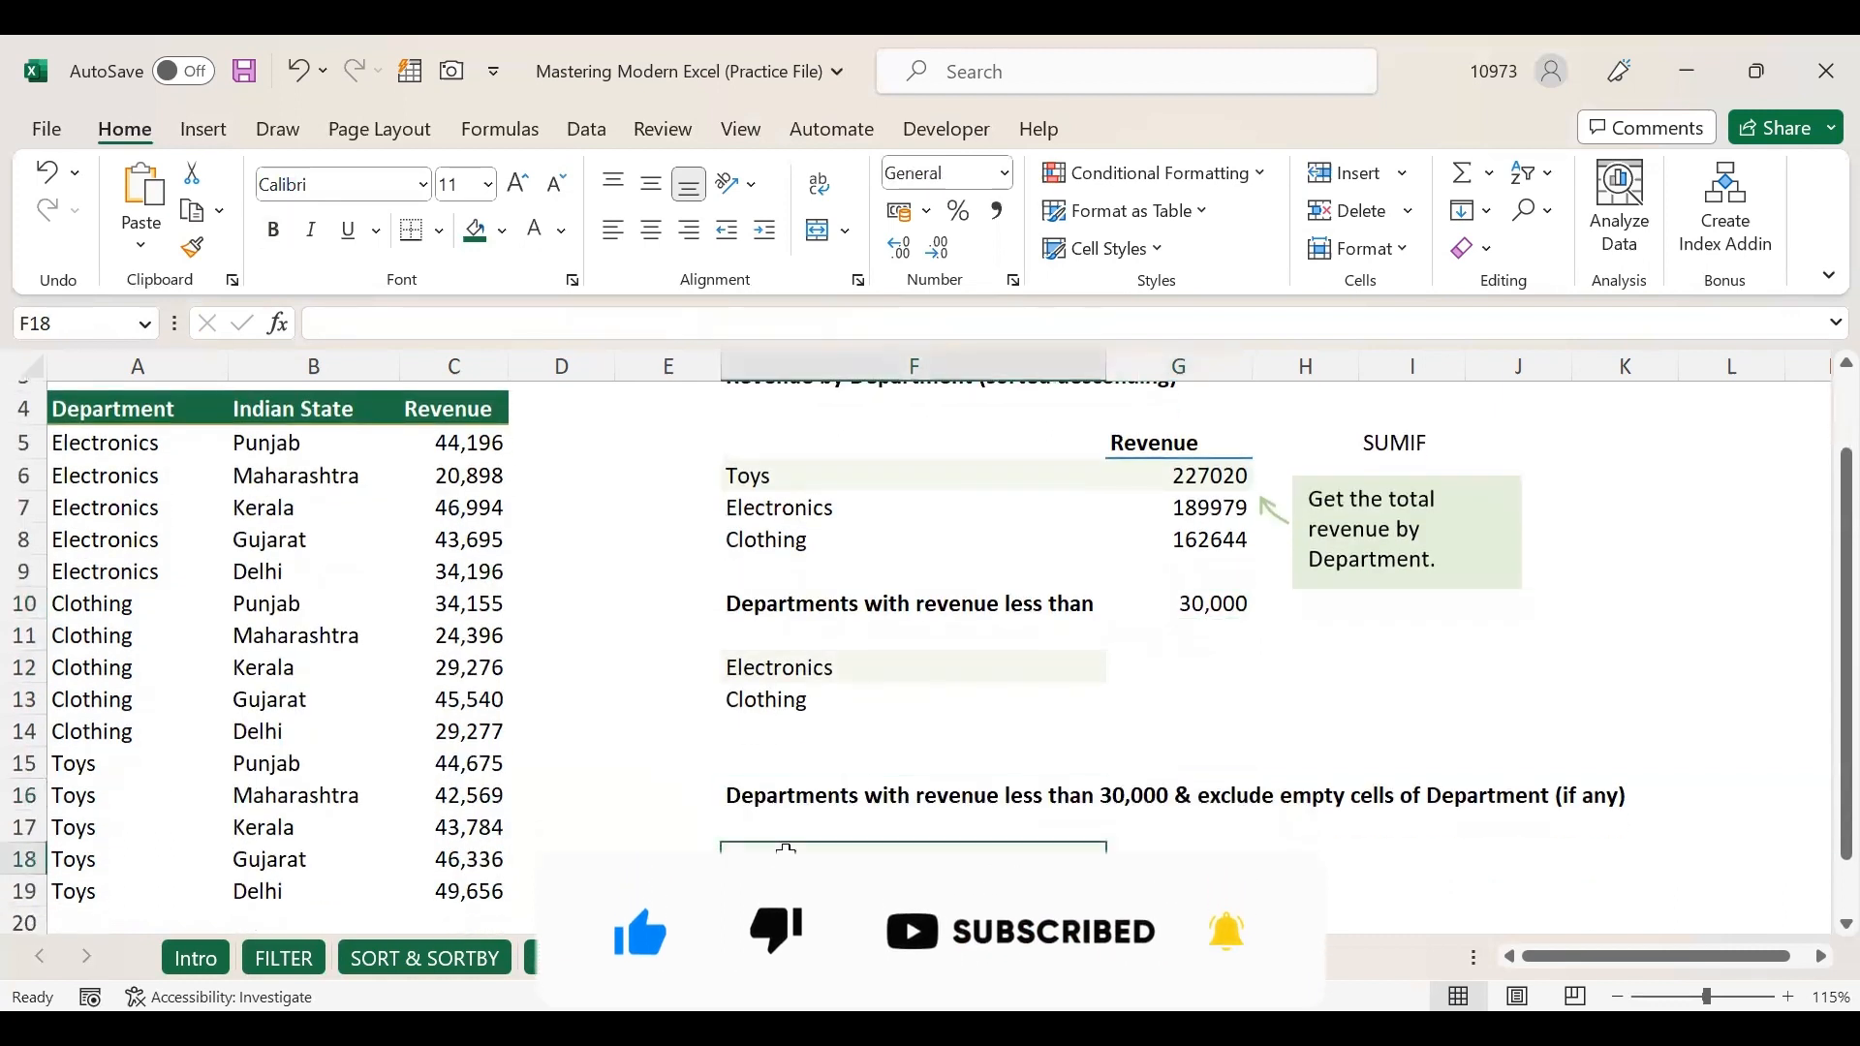
pyautogui.click(769, 795)
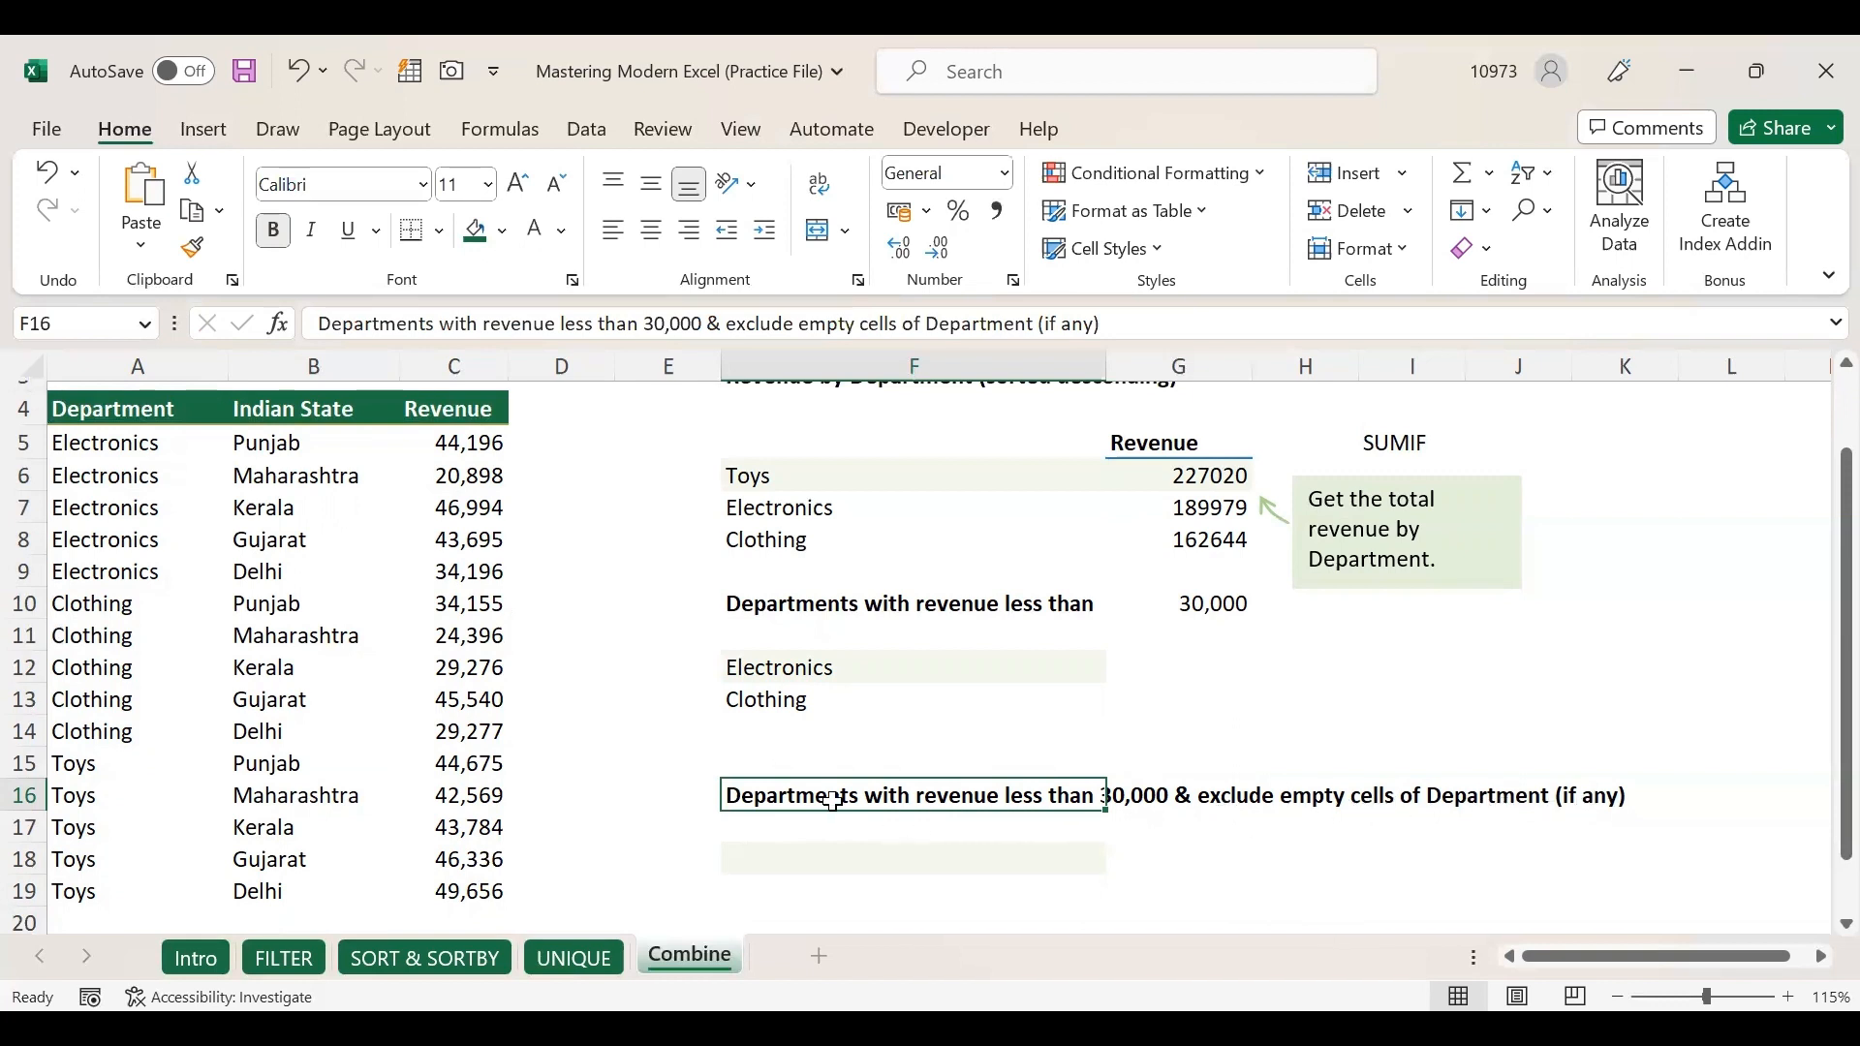
pyautogui.click(775, 606)
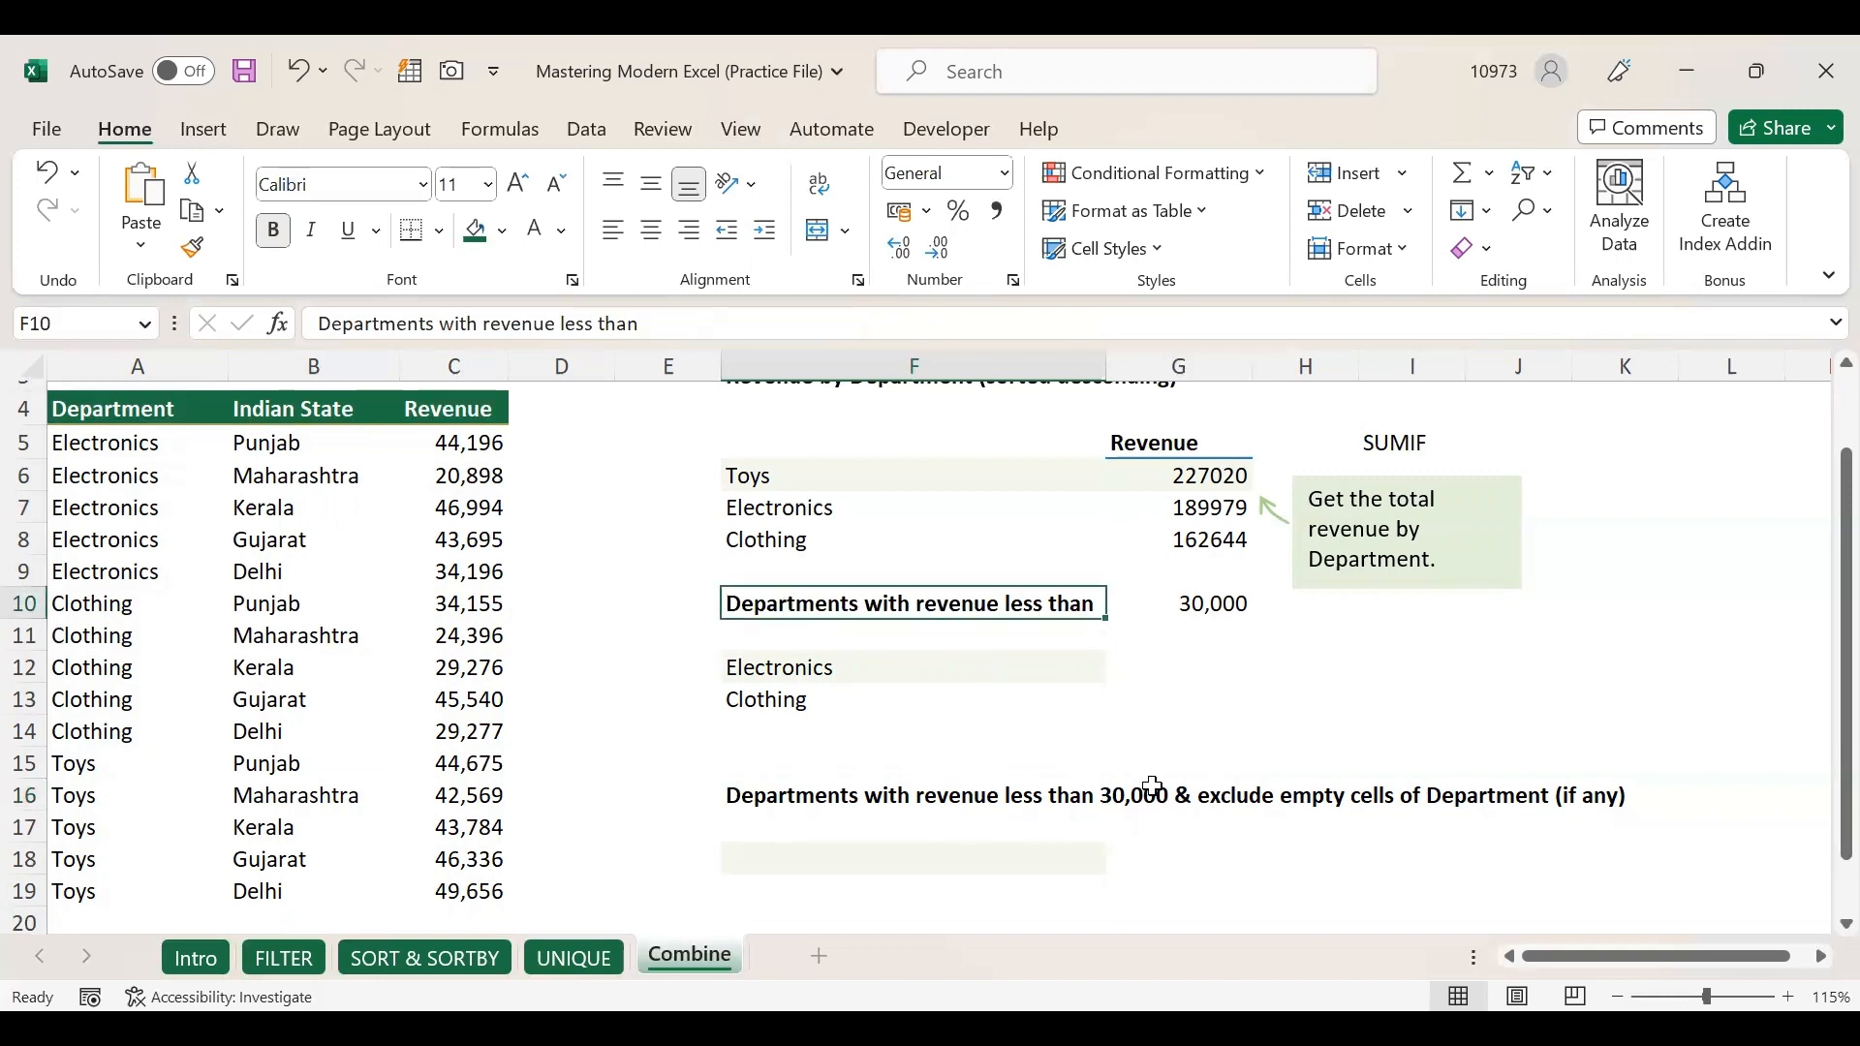
pyautogui.click(777, 787)
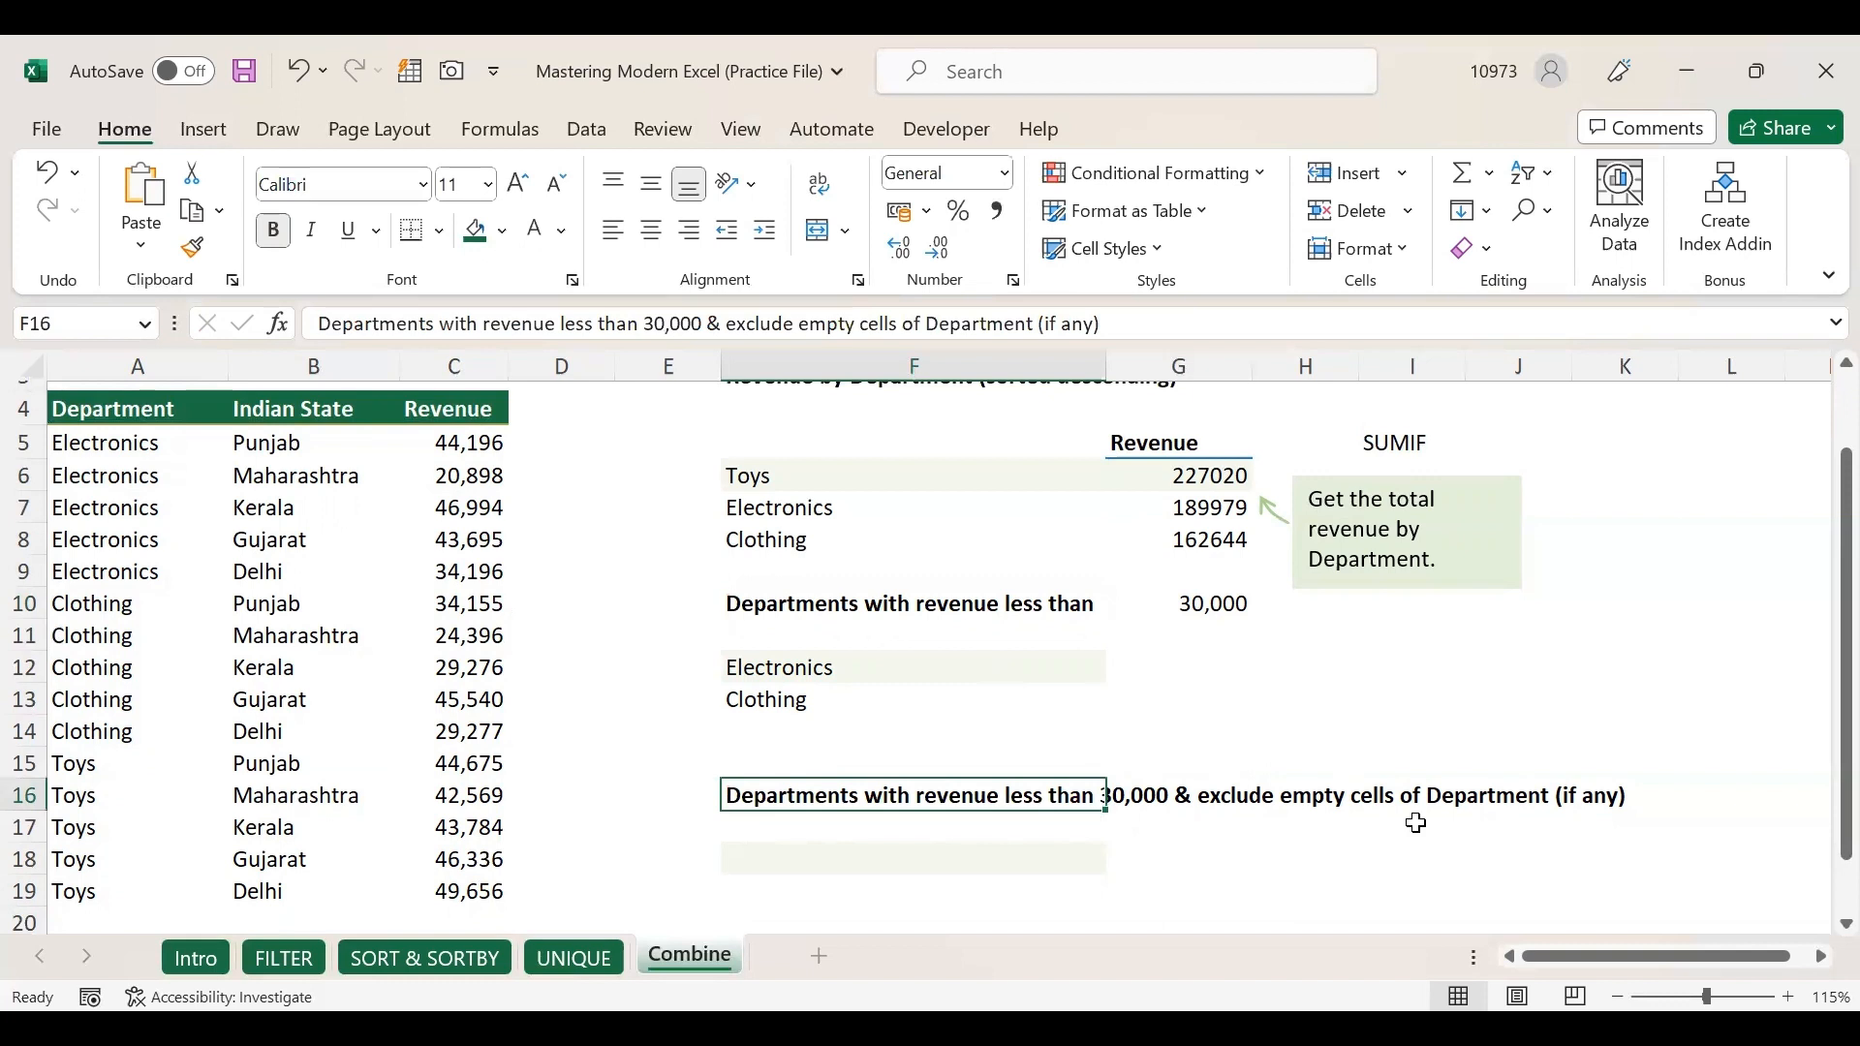
pyautogui.click(847, 856)
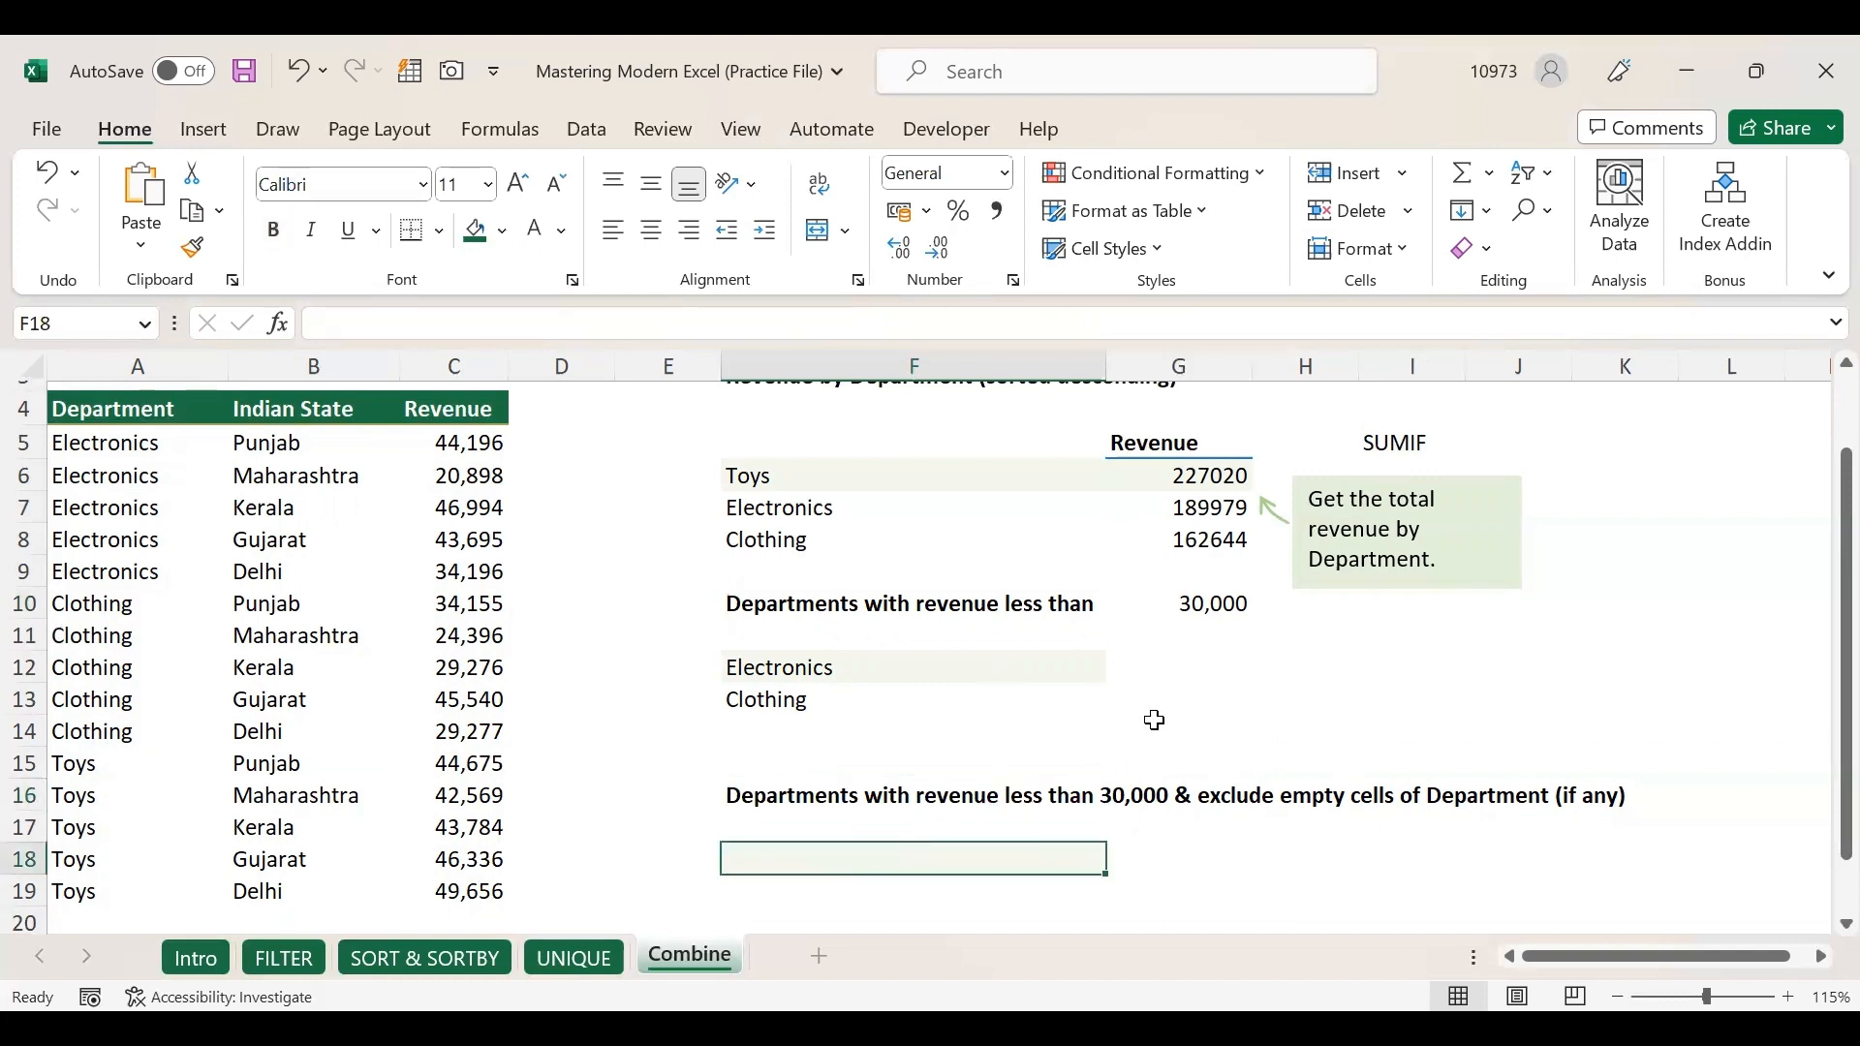
# Start a FILTER in F18 over A5:A19 with the condition C5:C19<30000.
pyautogui.write('=Fil')
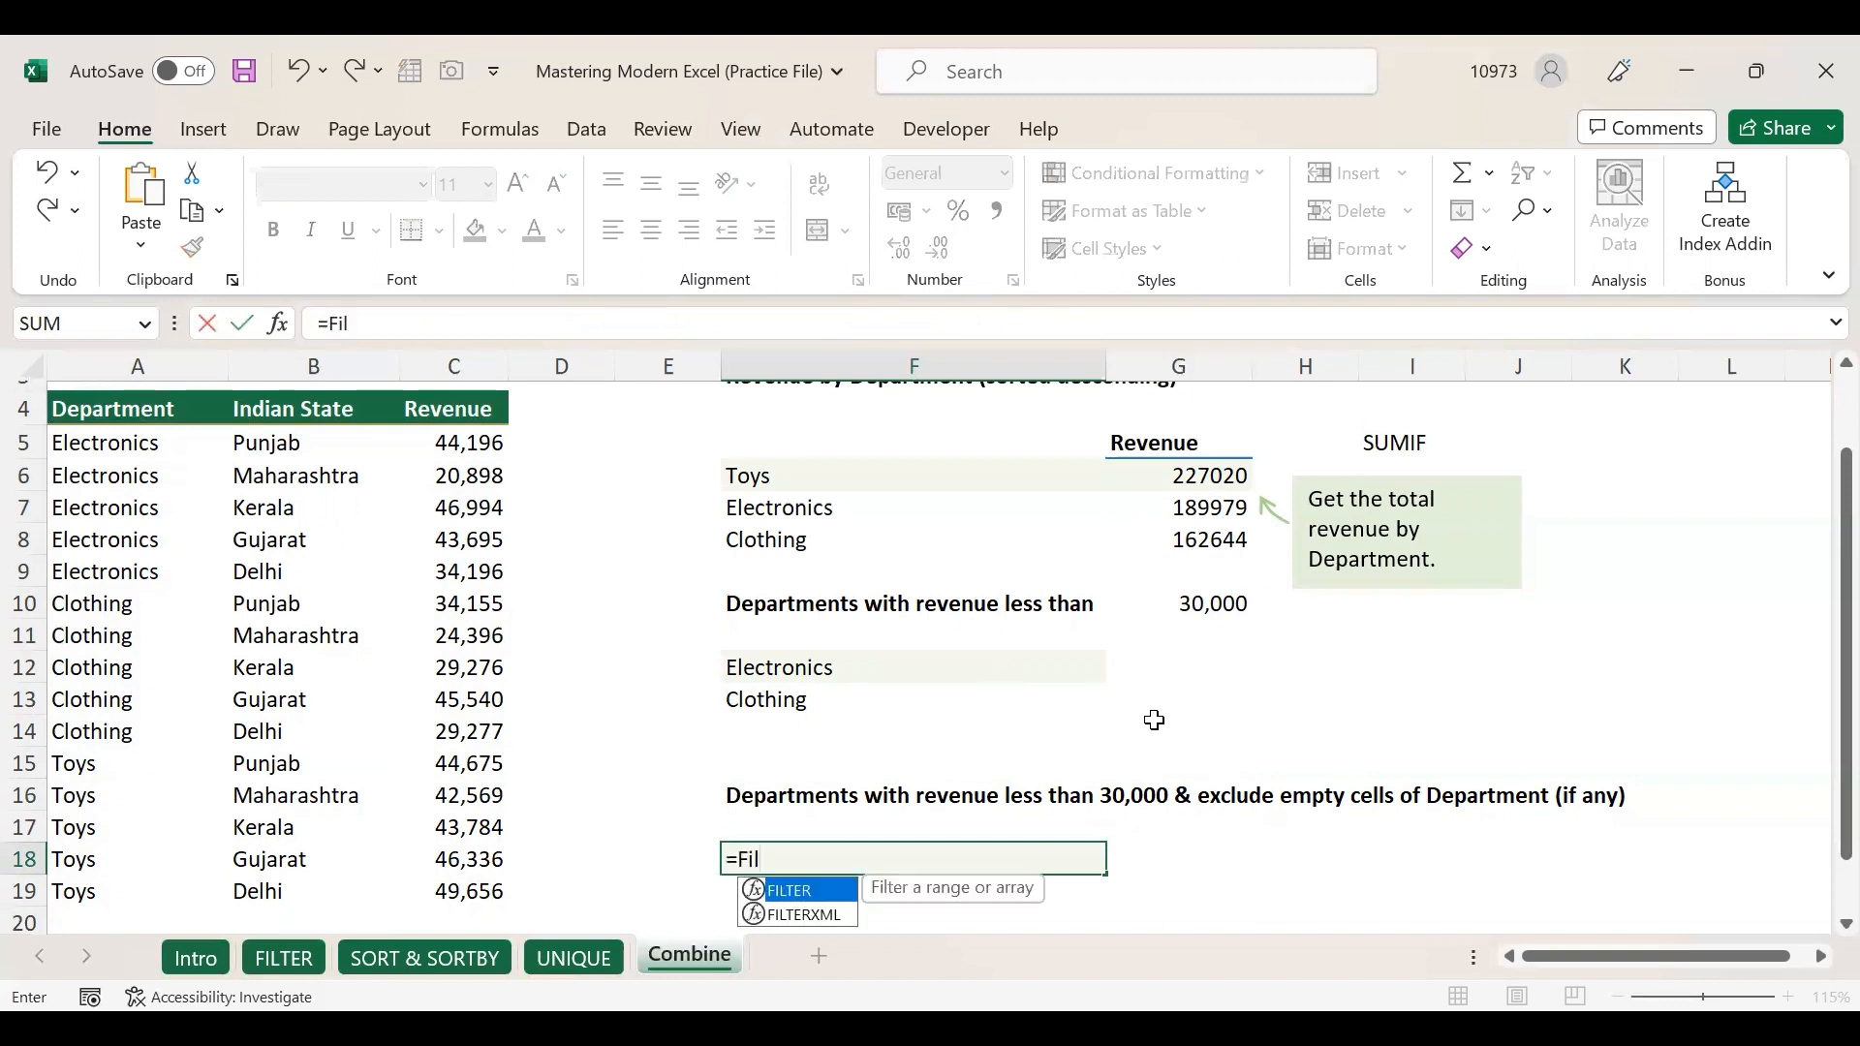
pyautogui.doubleClick(814, 901)
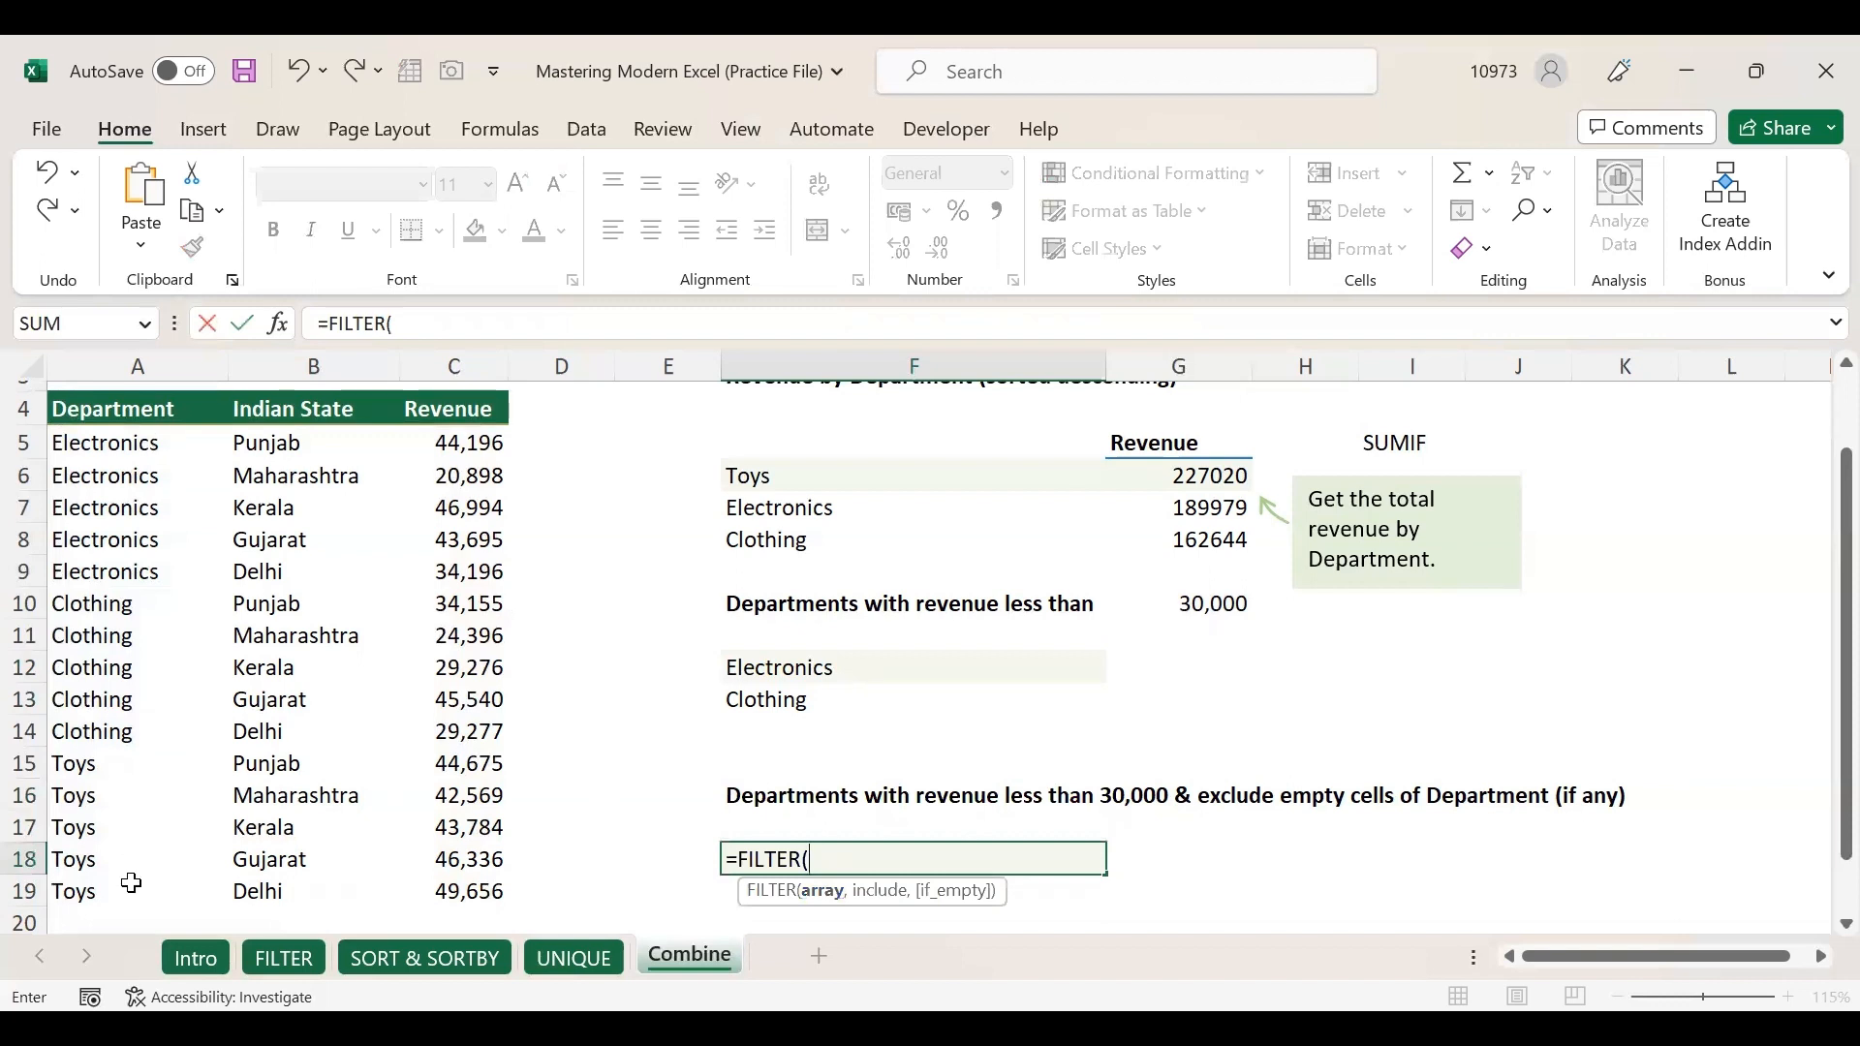
pyautogui.moveTo(136, 443); pyautogui.dragTo(131, 883)
pyautogui.write(',(')
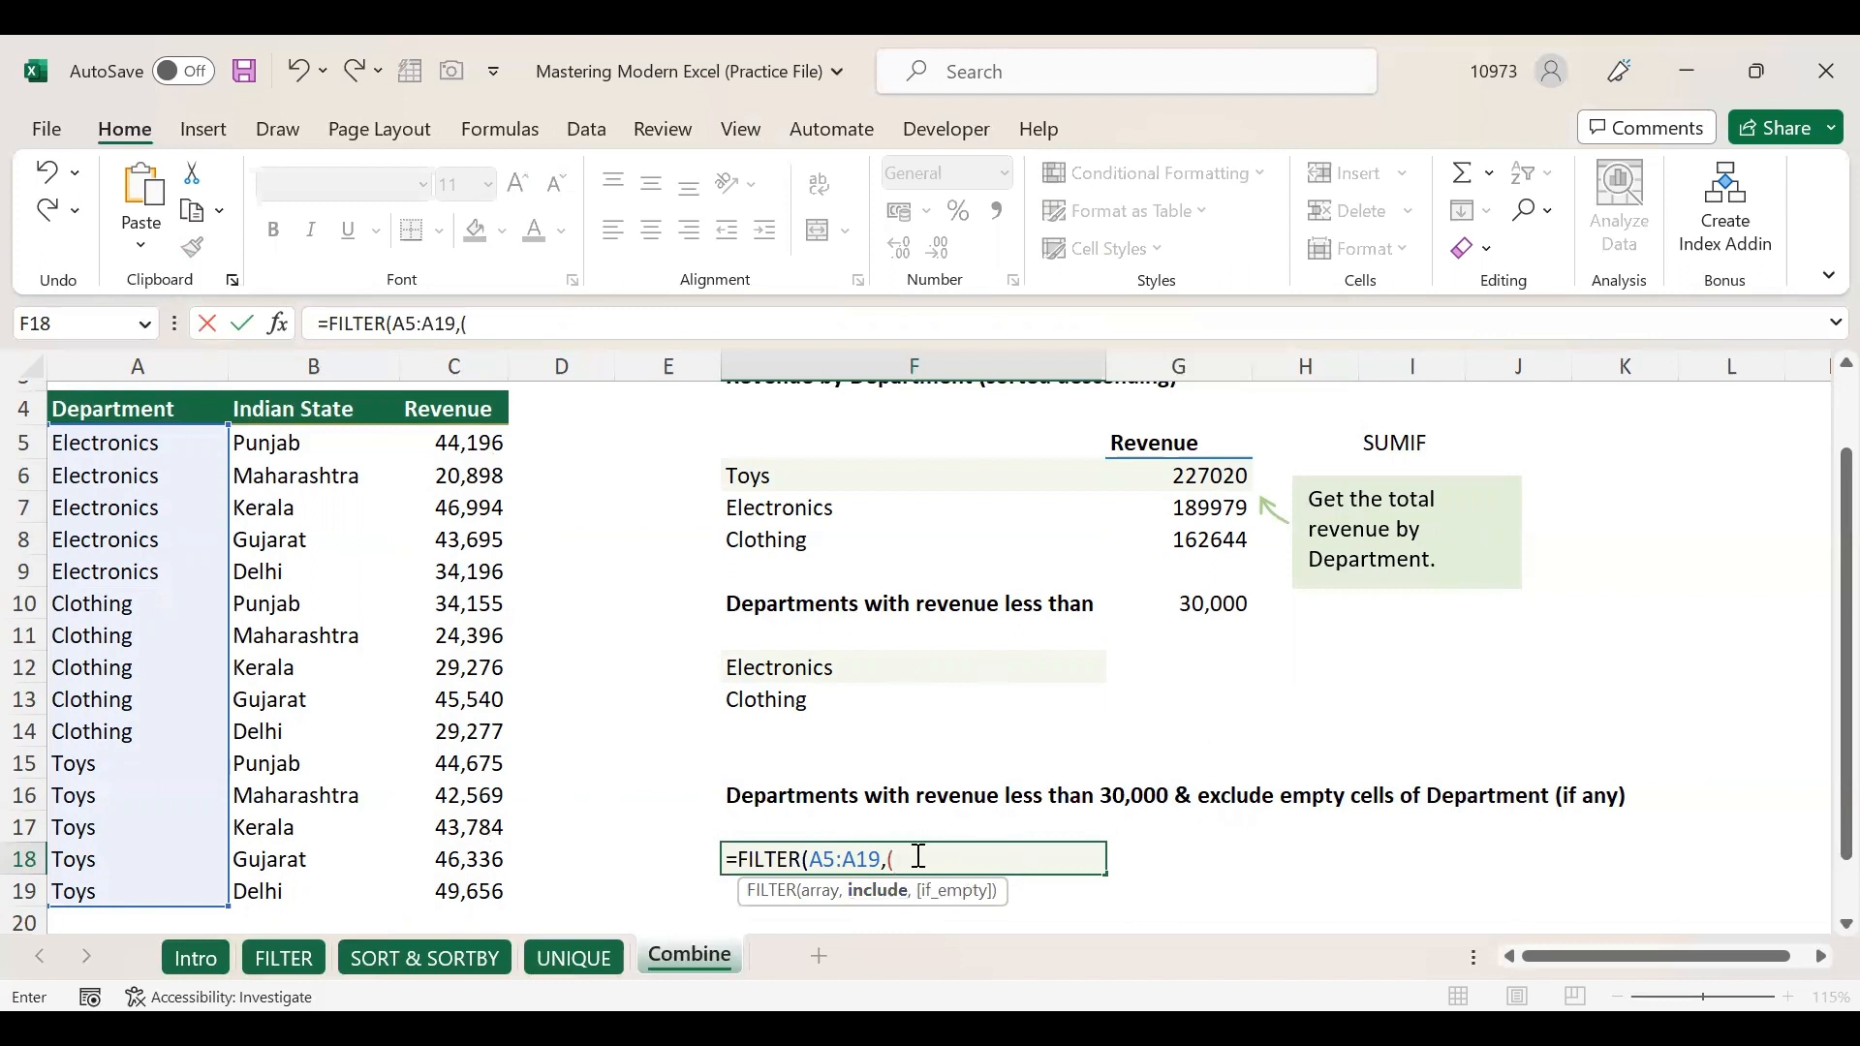
pyautogui.moveTo(453, 442); pyautogui.dragTo(479, 889)
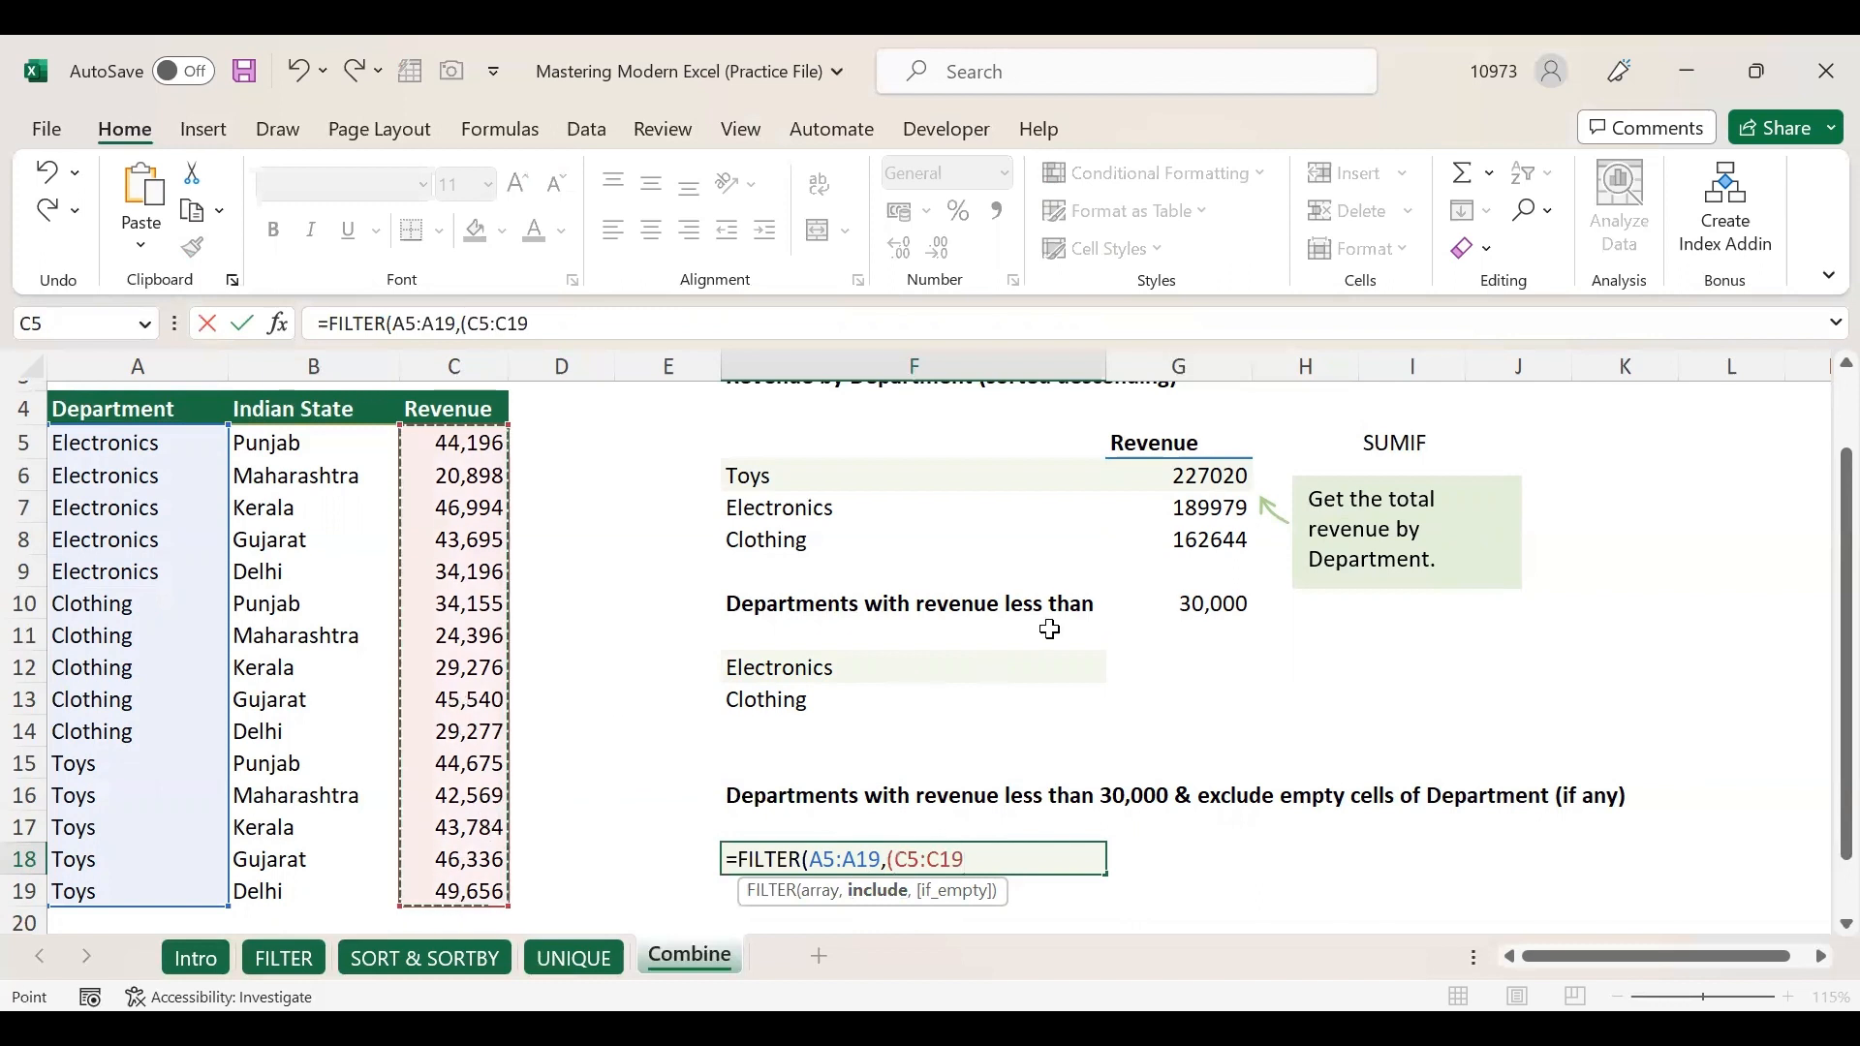
pyautogui.write('<')
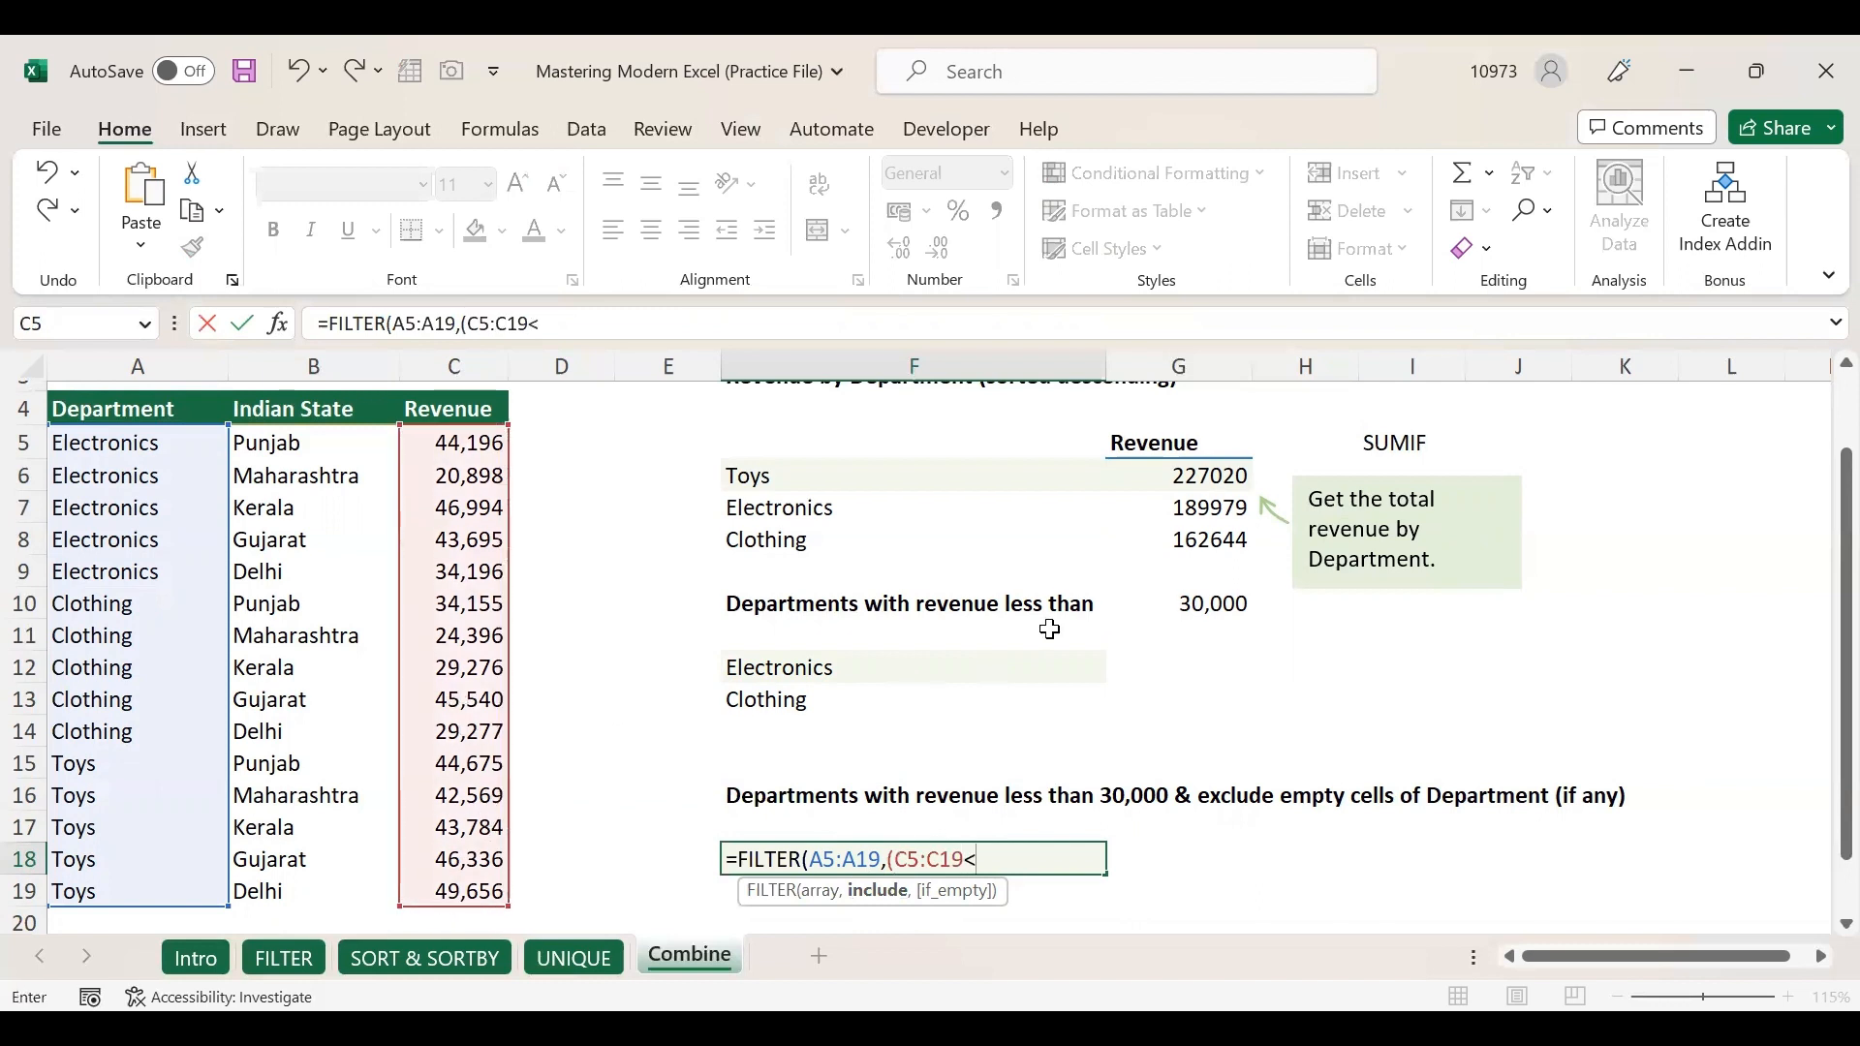
pyautogui.write('30000)*')
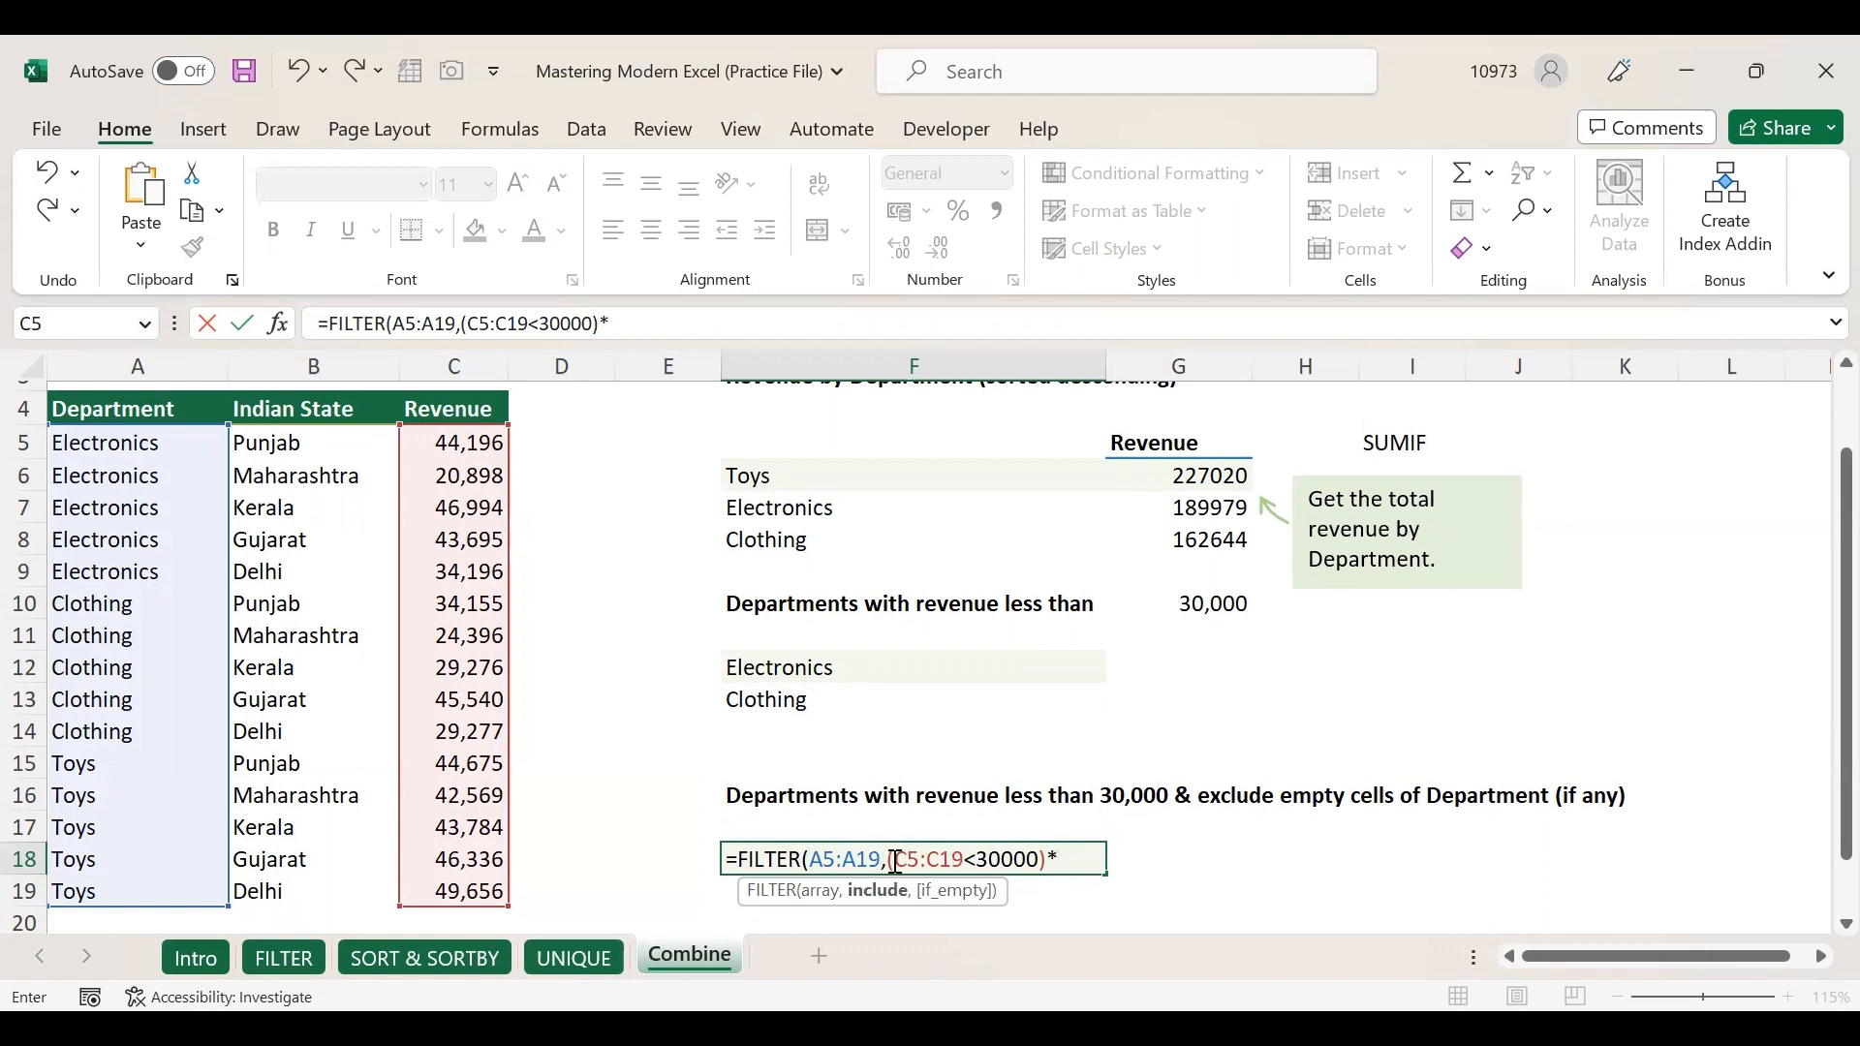
# Add the A5:A19<>"" non-blank condition, completing =FILTER(A5:A19,(C5:C19<30000)*(A5:A19<>"")).
pyautogui.moveTo(888, 861); pyautogui.dragTo(1028, 866)
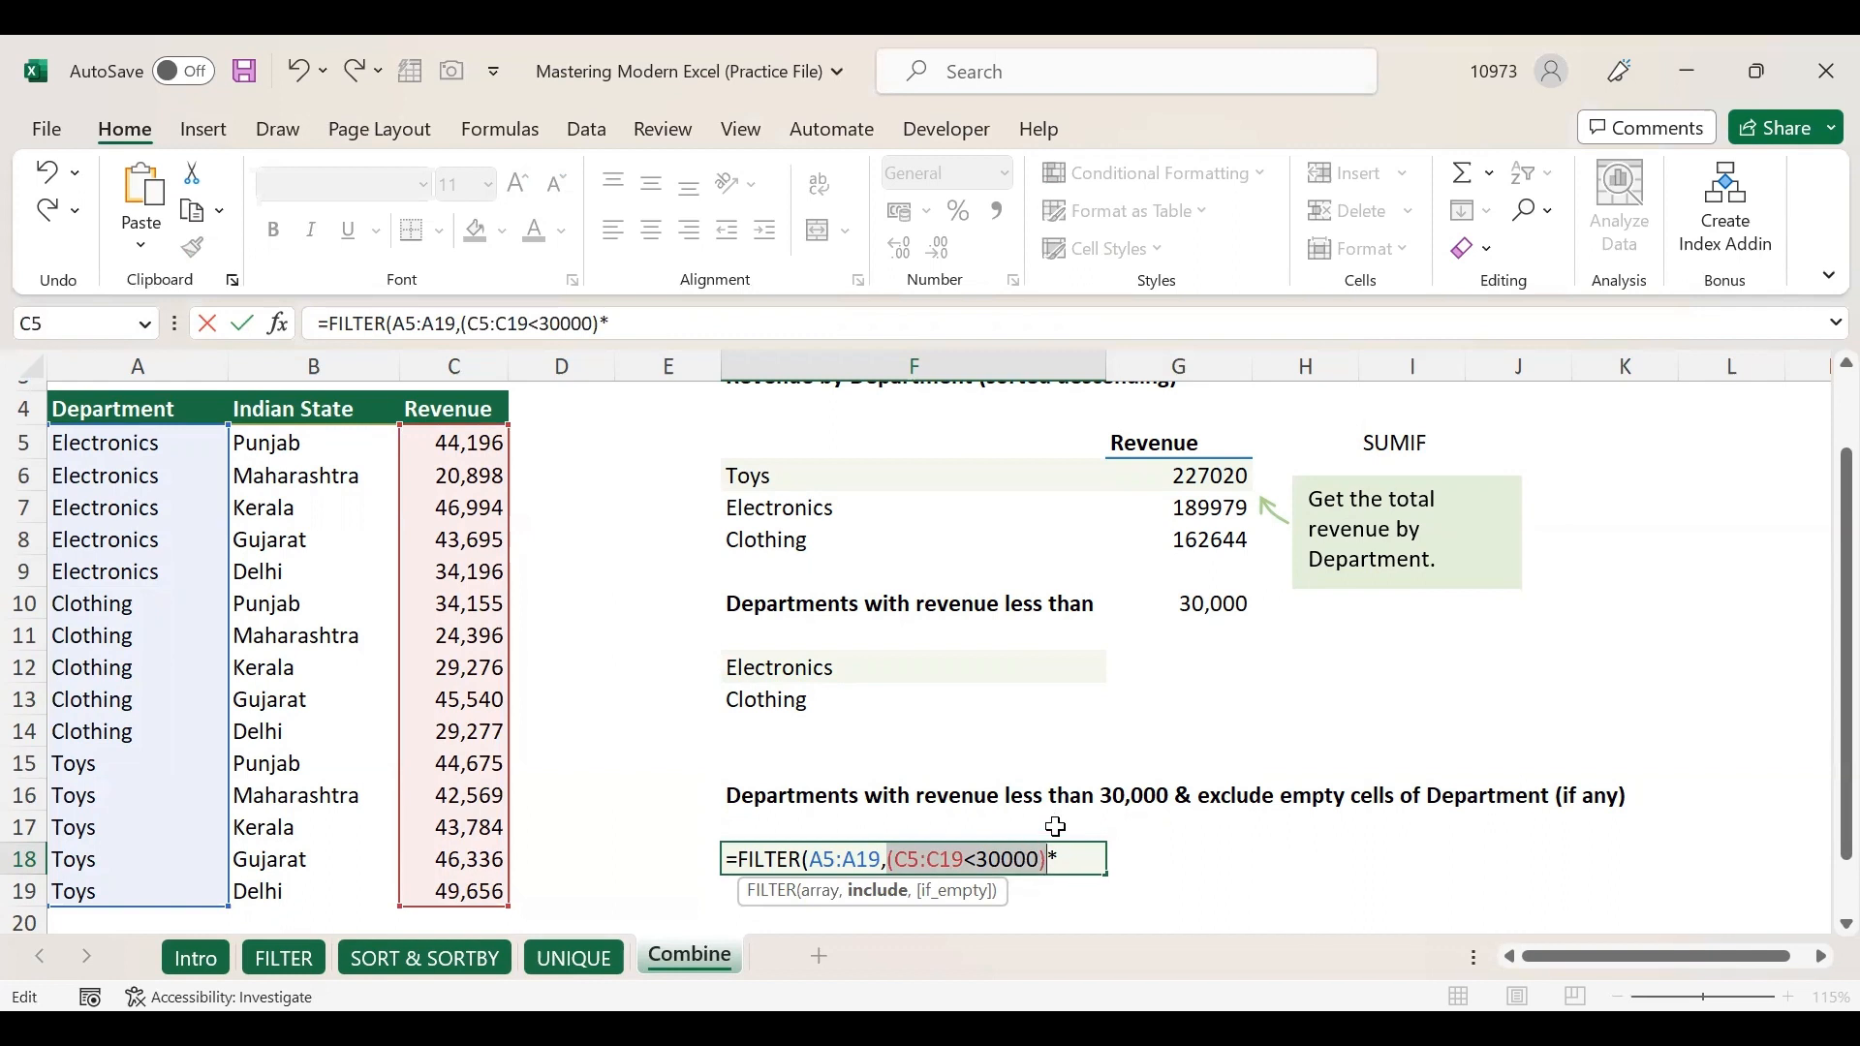
pyautogui.click(1075, 862)
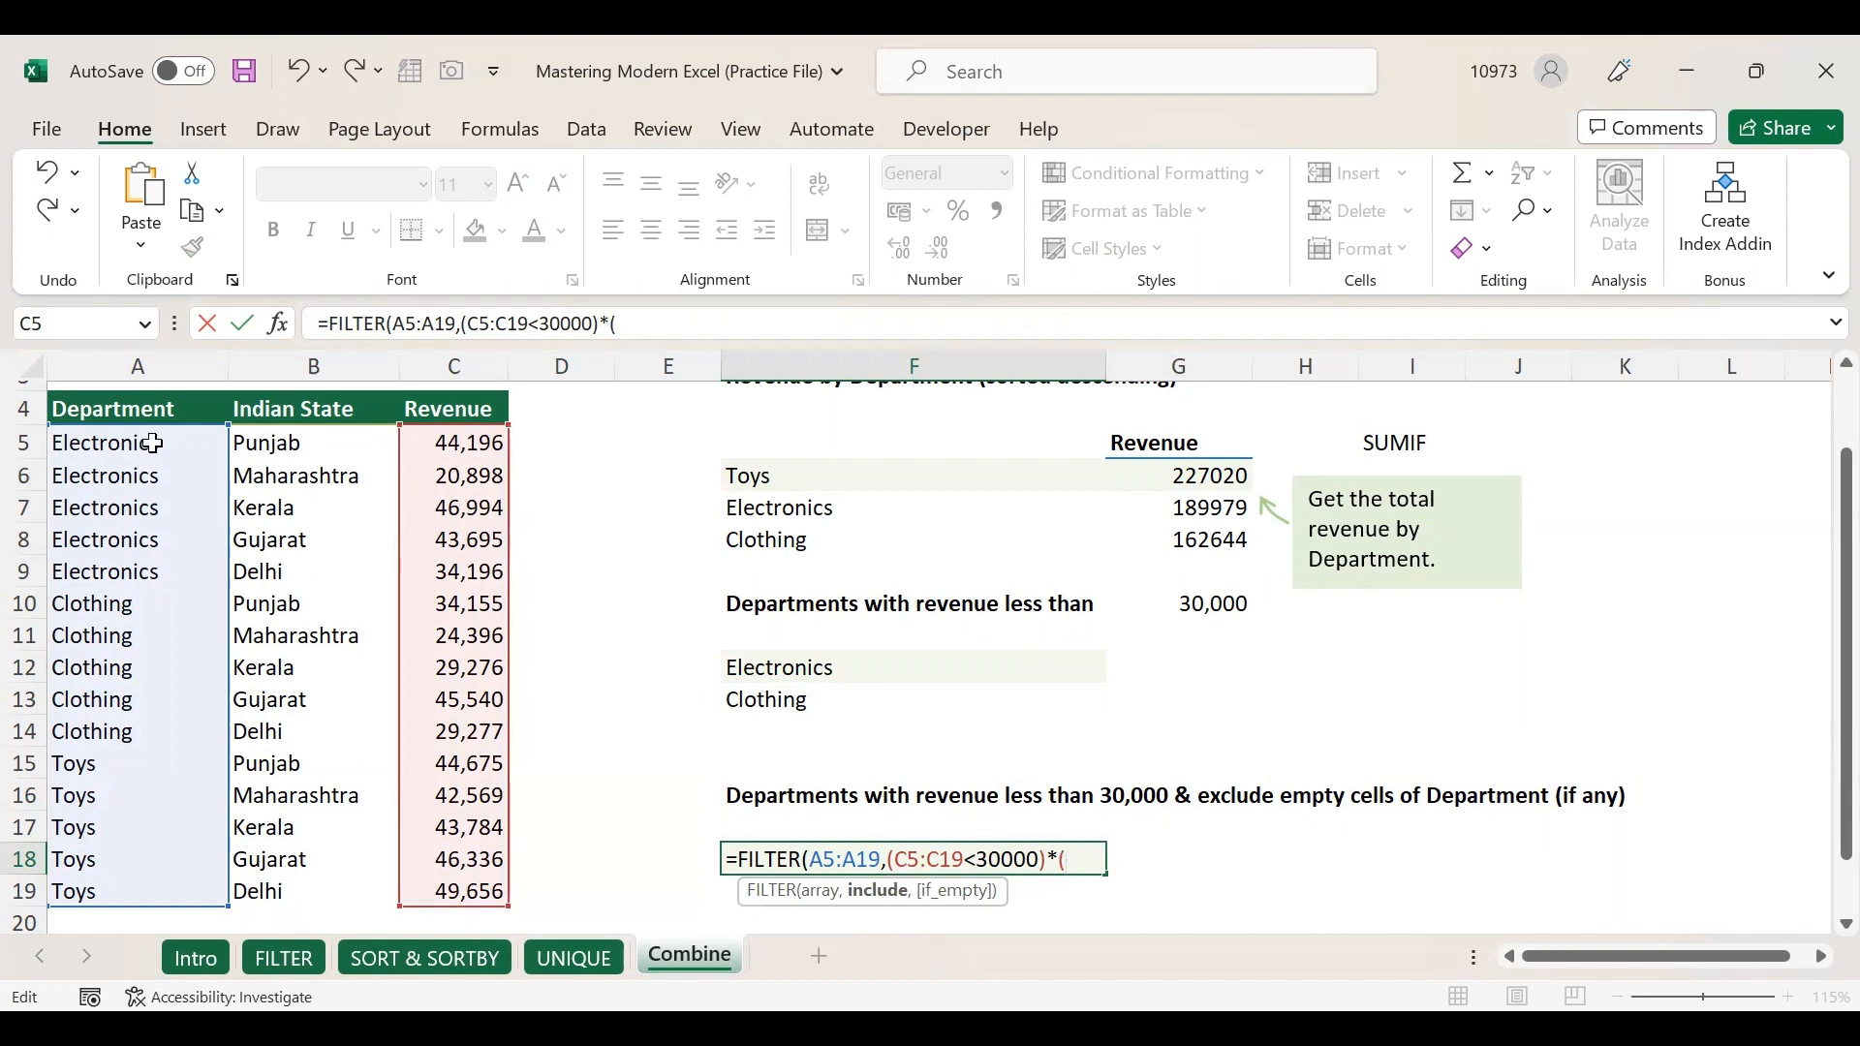
pyautogui.moveTo(153, 443); pyautogui.dragTo(166, 881)
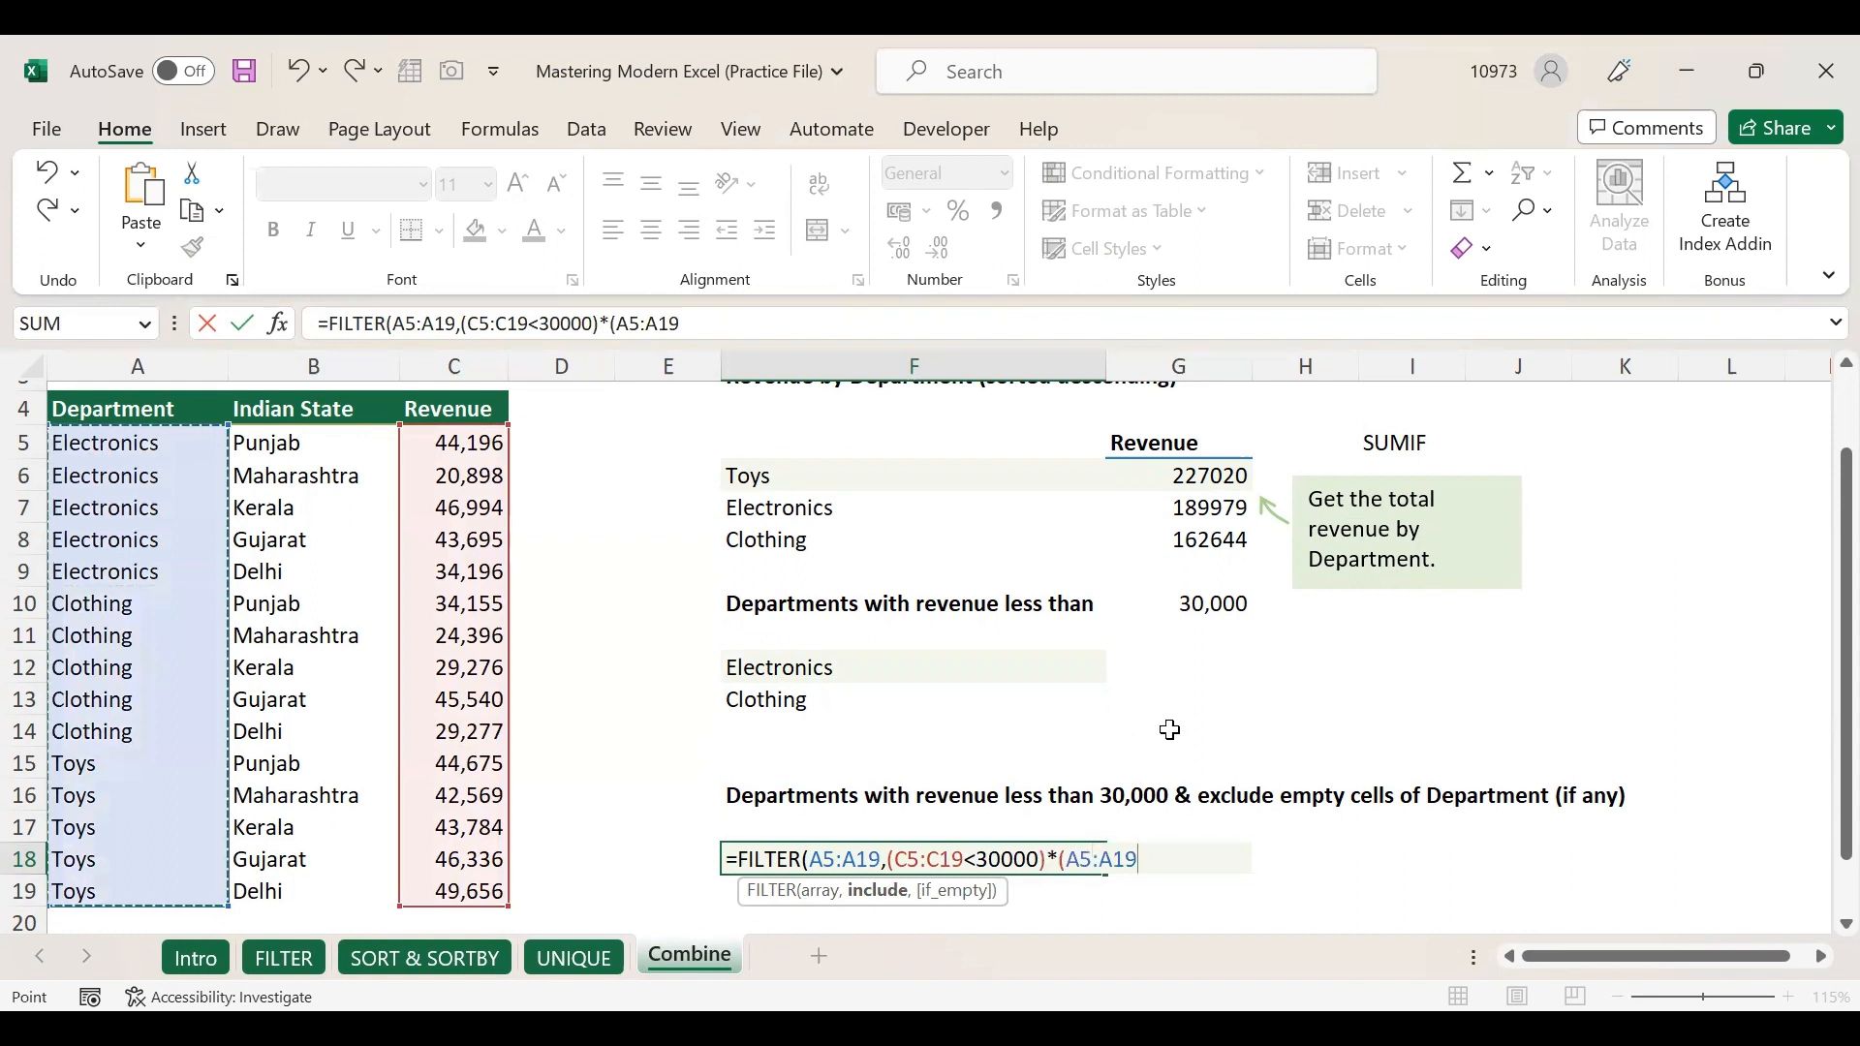
pyautogui.write(',<>"')
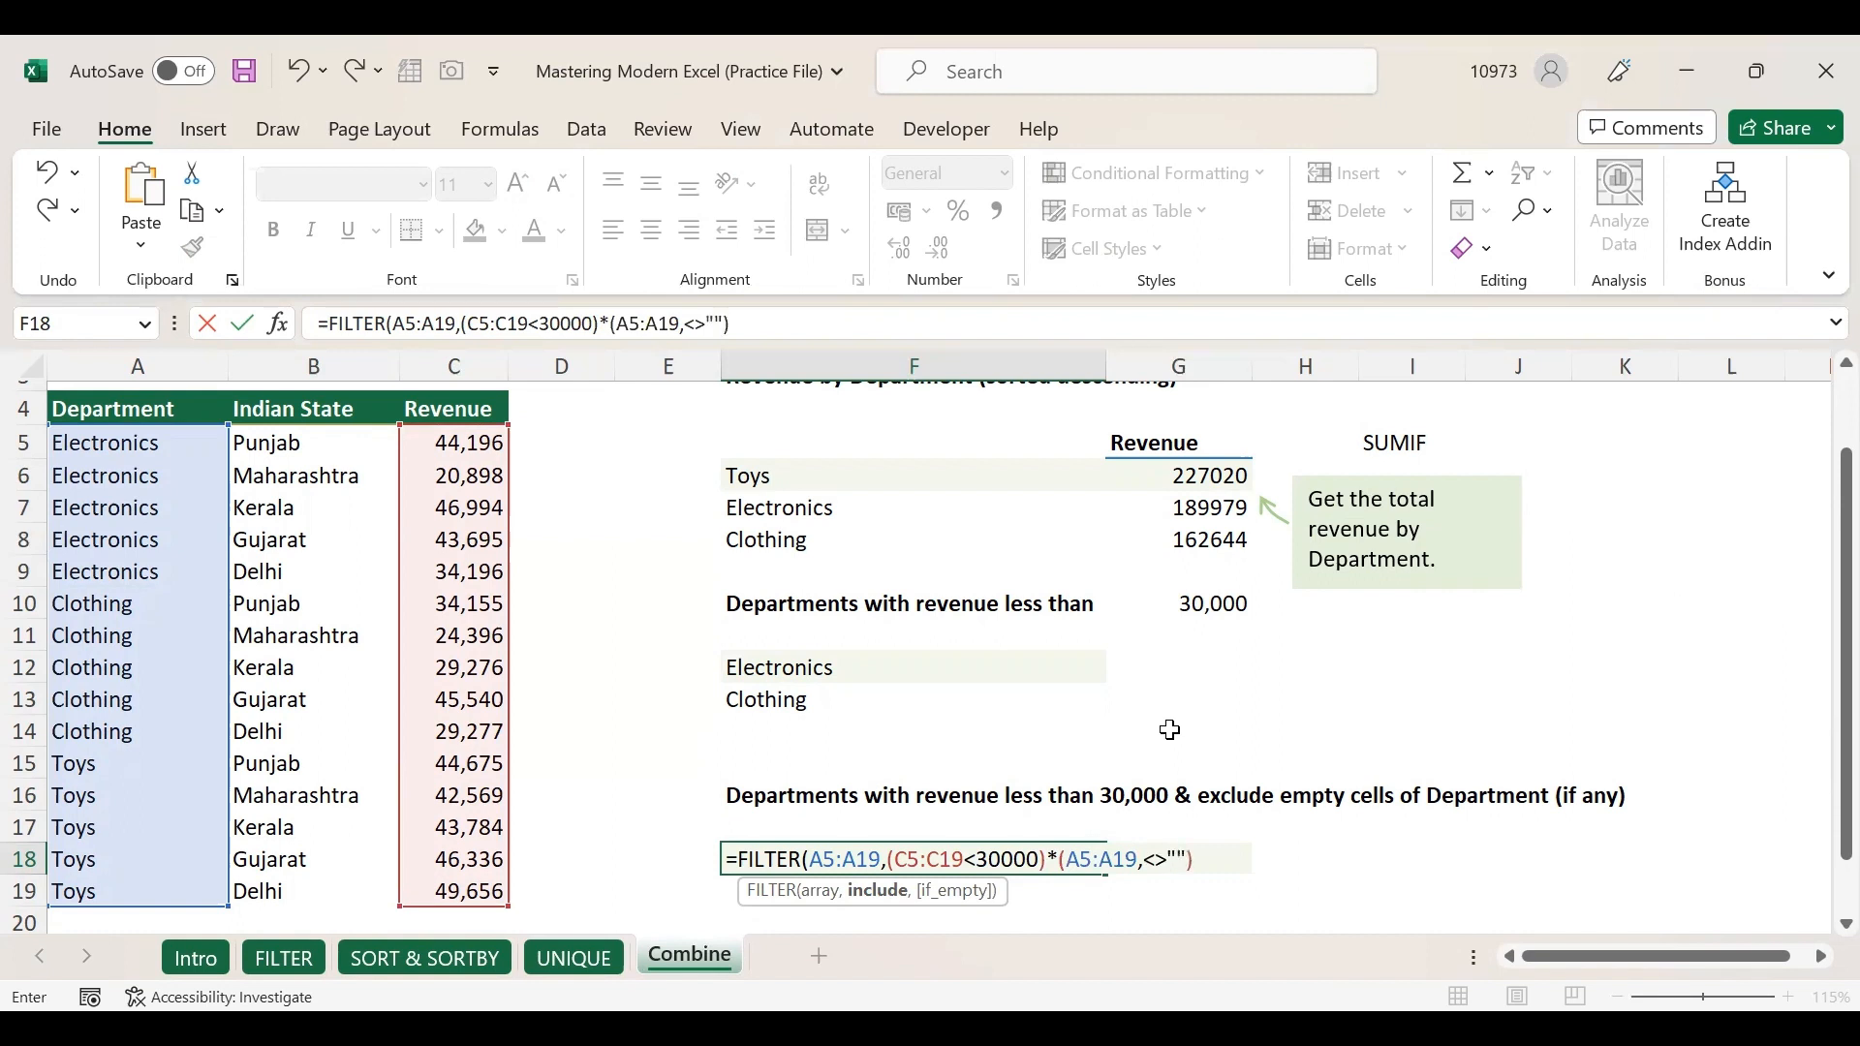
pyautogui.moveTo(1167, 860)
pyautogui.mouseDown()
pyautogui.moveTo(1144, 863)
pyautogui.moveTo(1190, 859)
pyautogui.mouseUp()
pyautogui.click(1198, 859)
pyautogui.write(')')
pyautogui.press('Return')
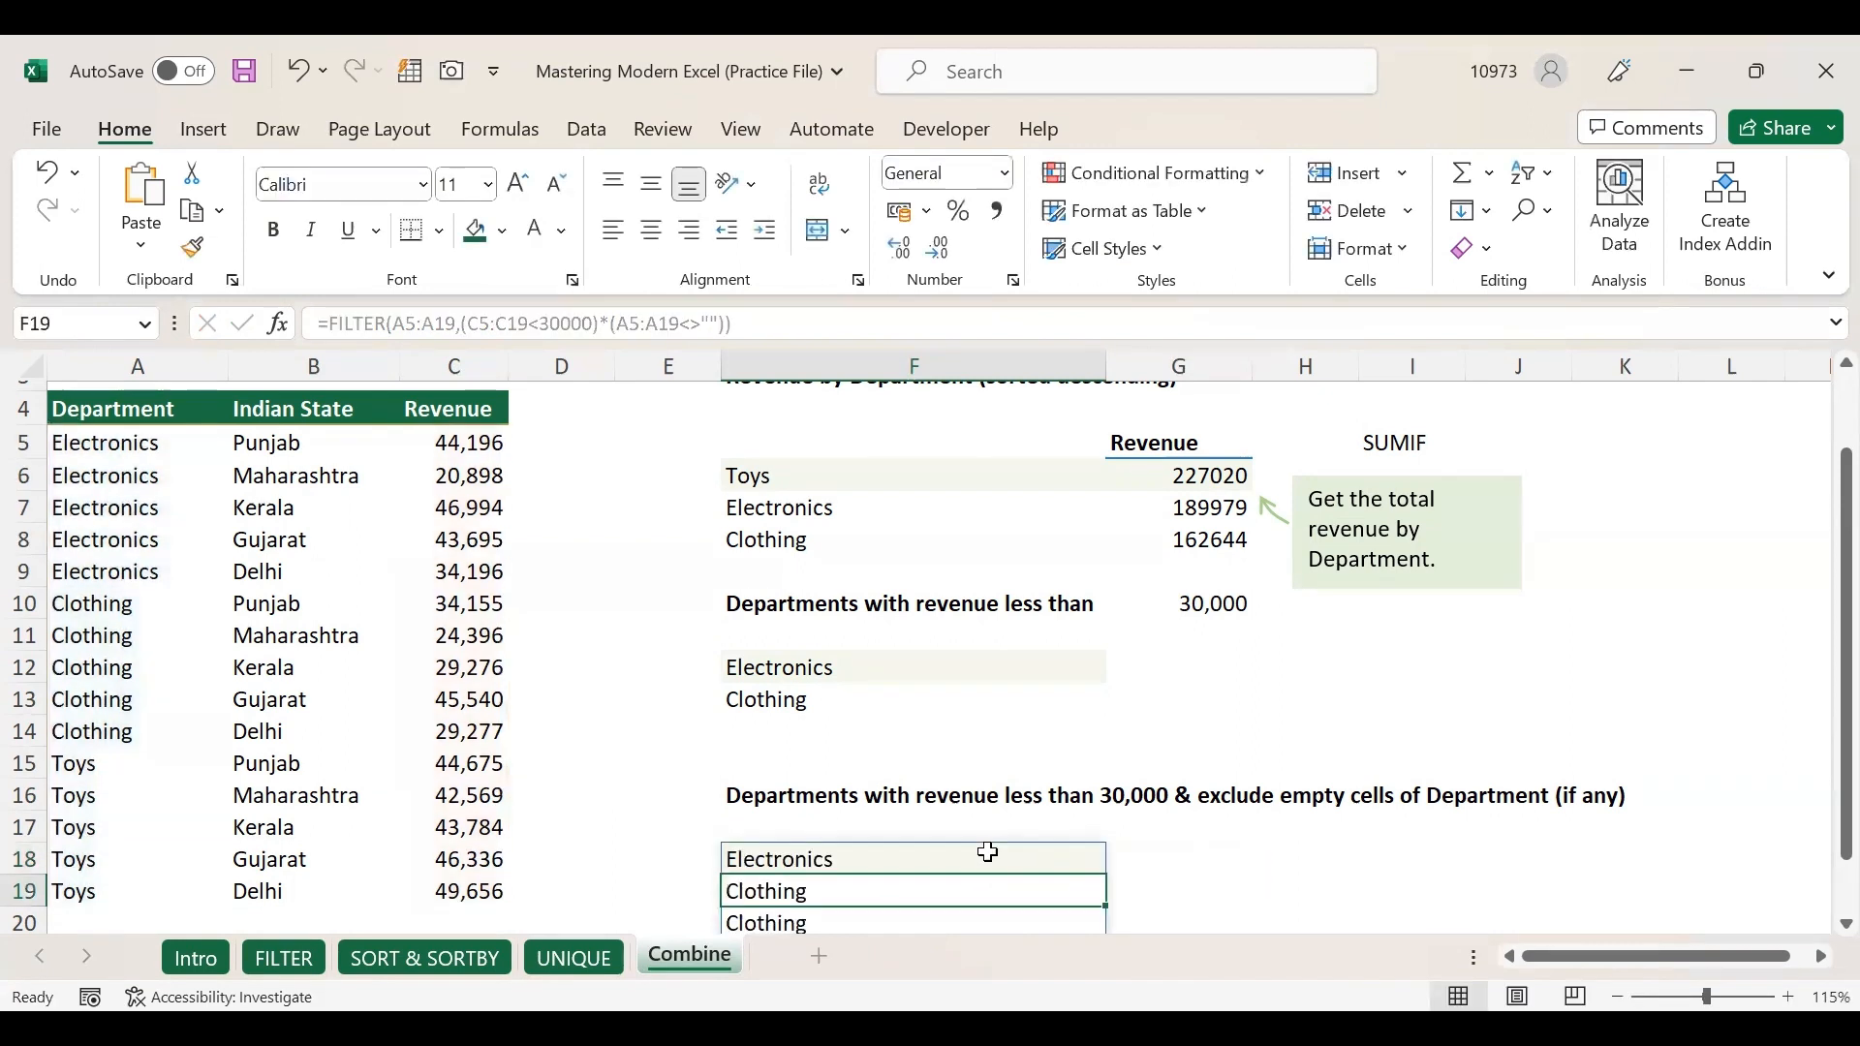
pyautogui.click(956, 861)
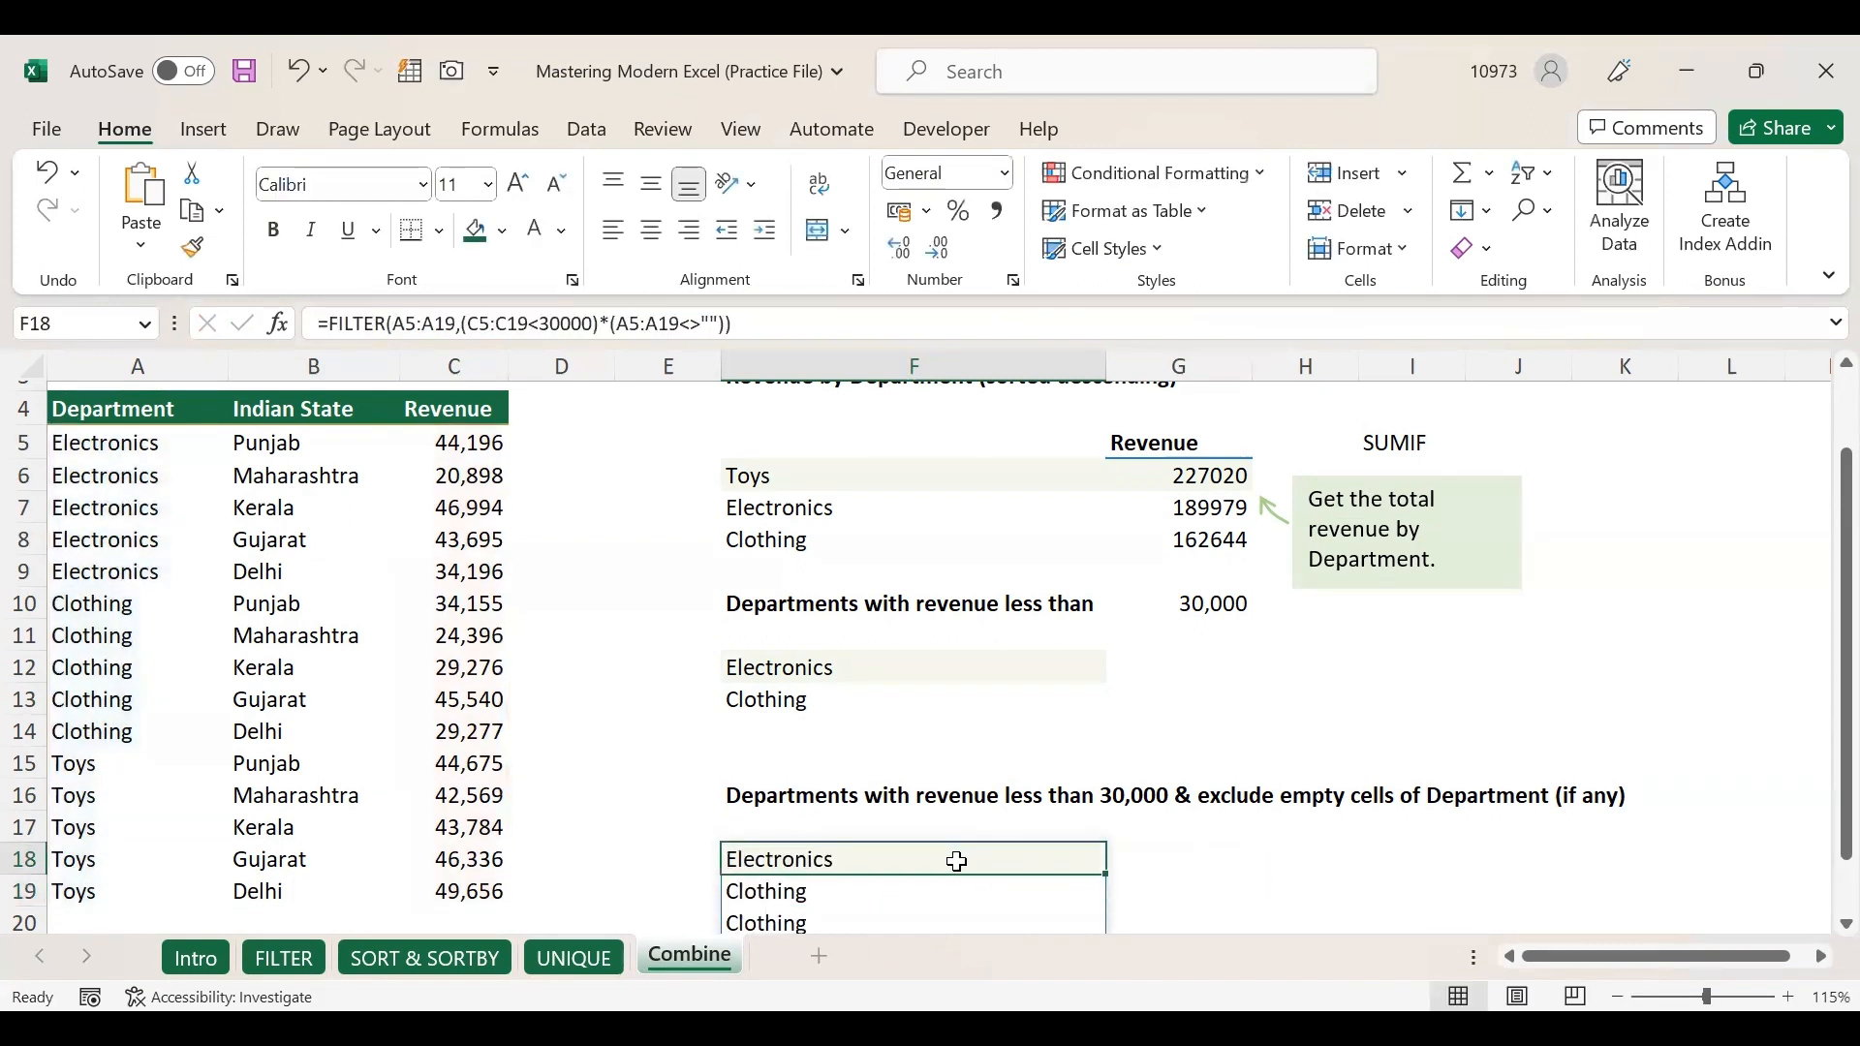
pyautogui.scroll(-1, 956, 861)
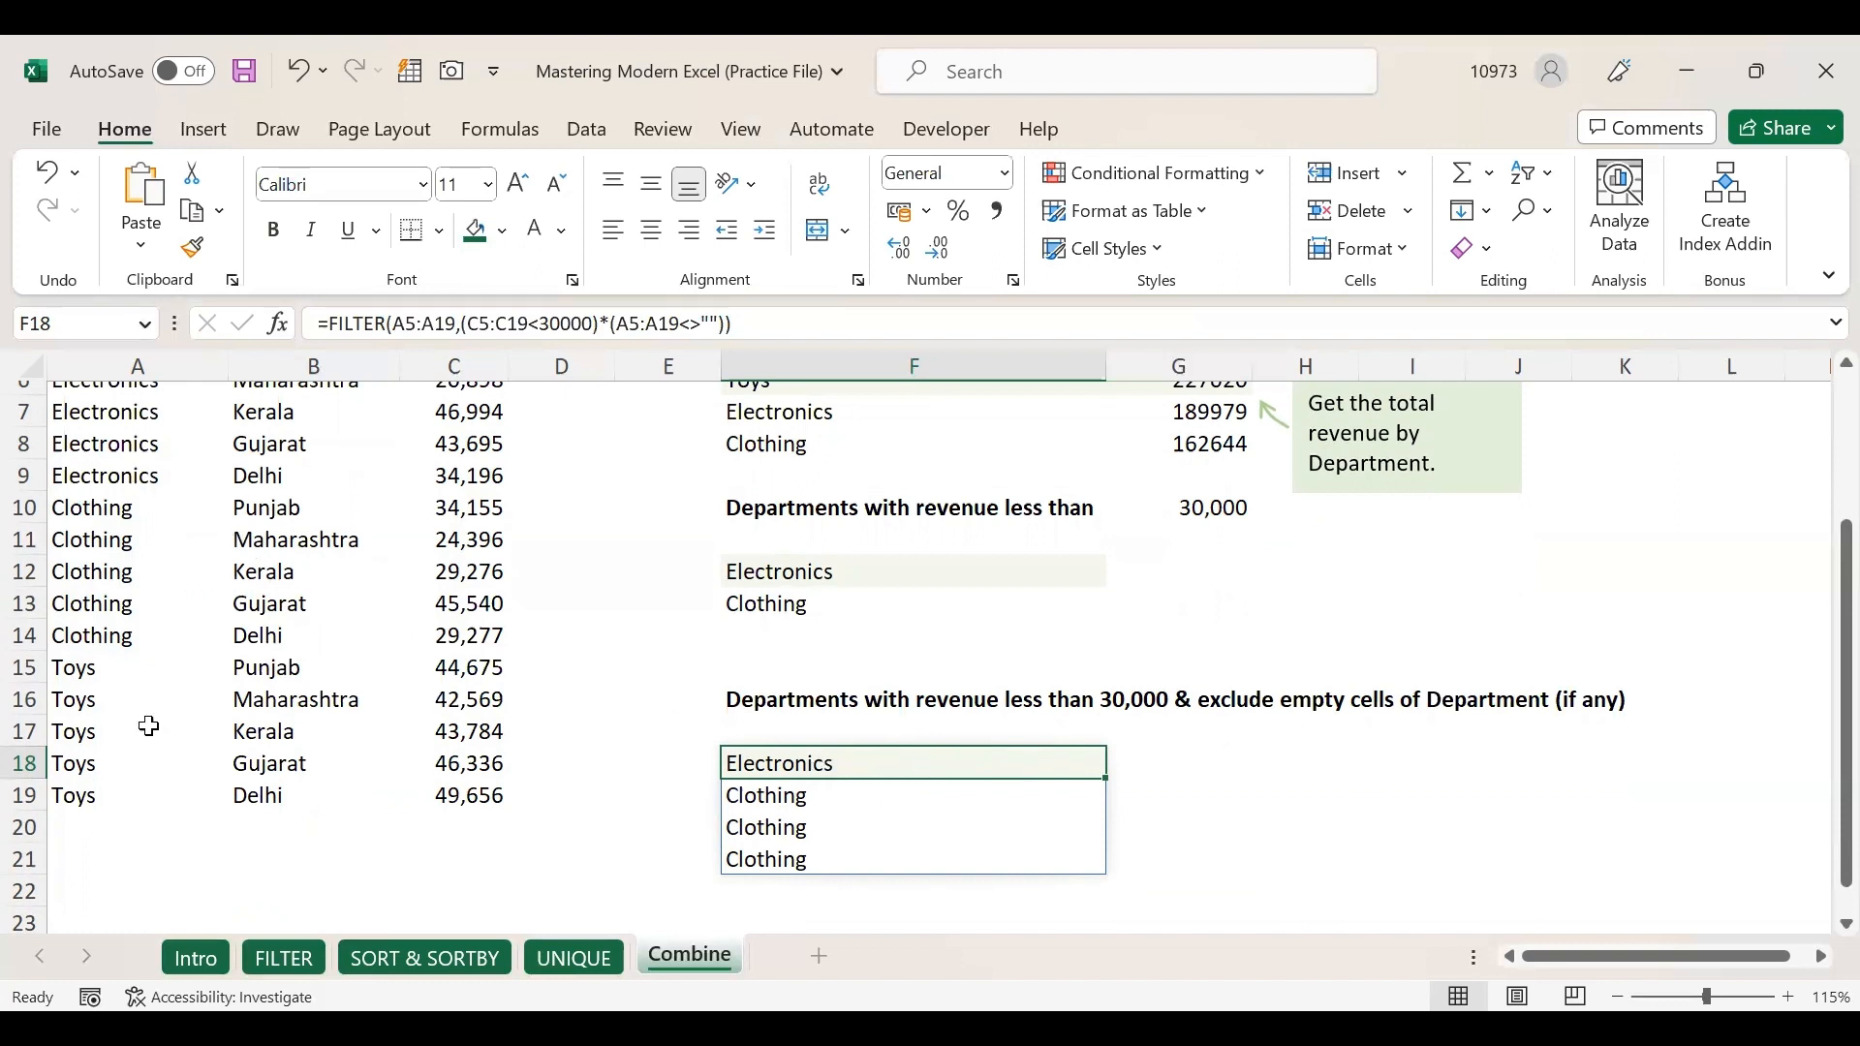
pyautogui.moveTo(889, 771); pyautogui.dragTo(876, 861)
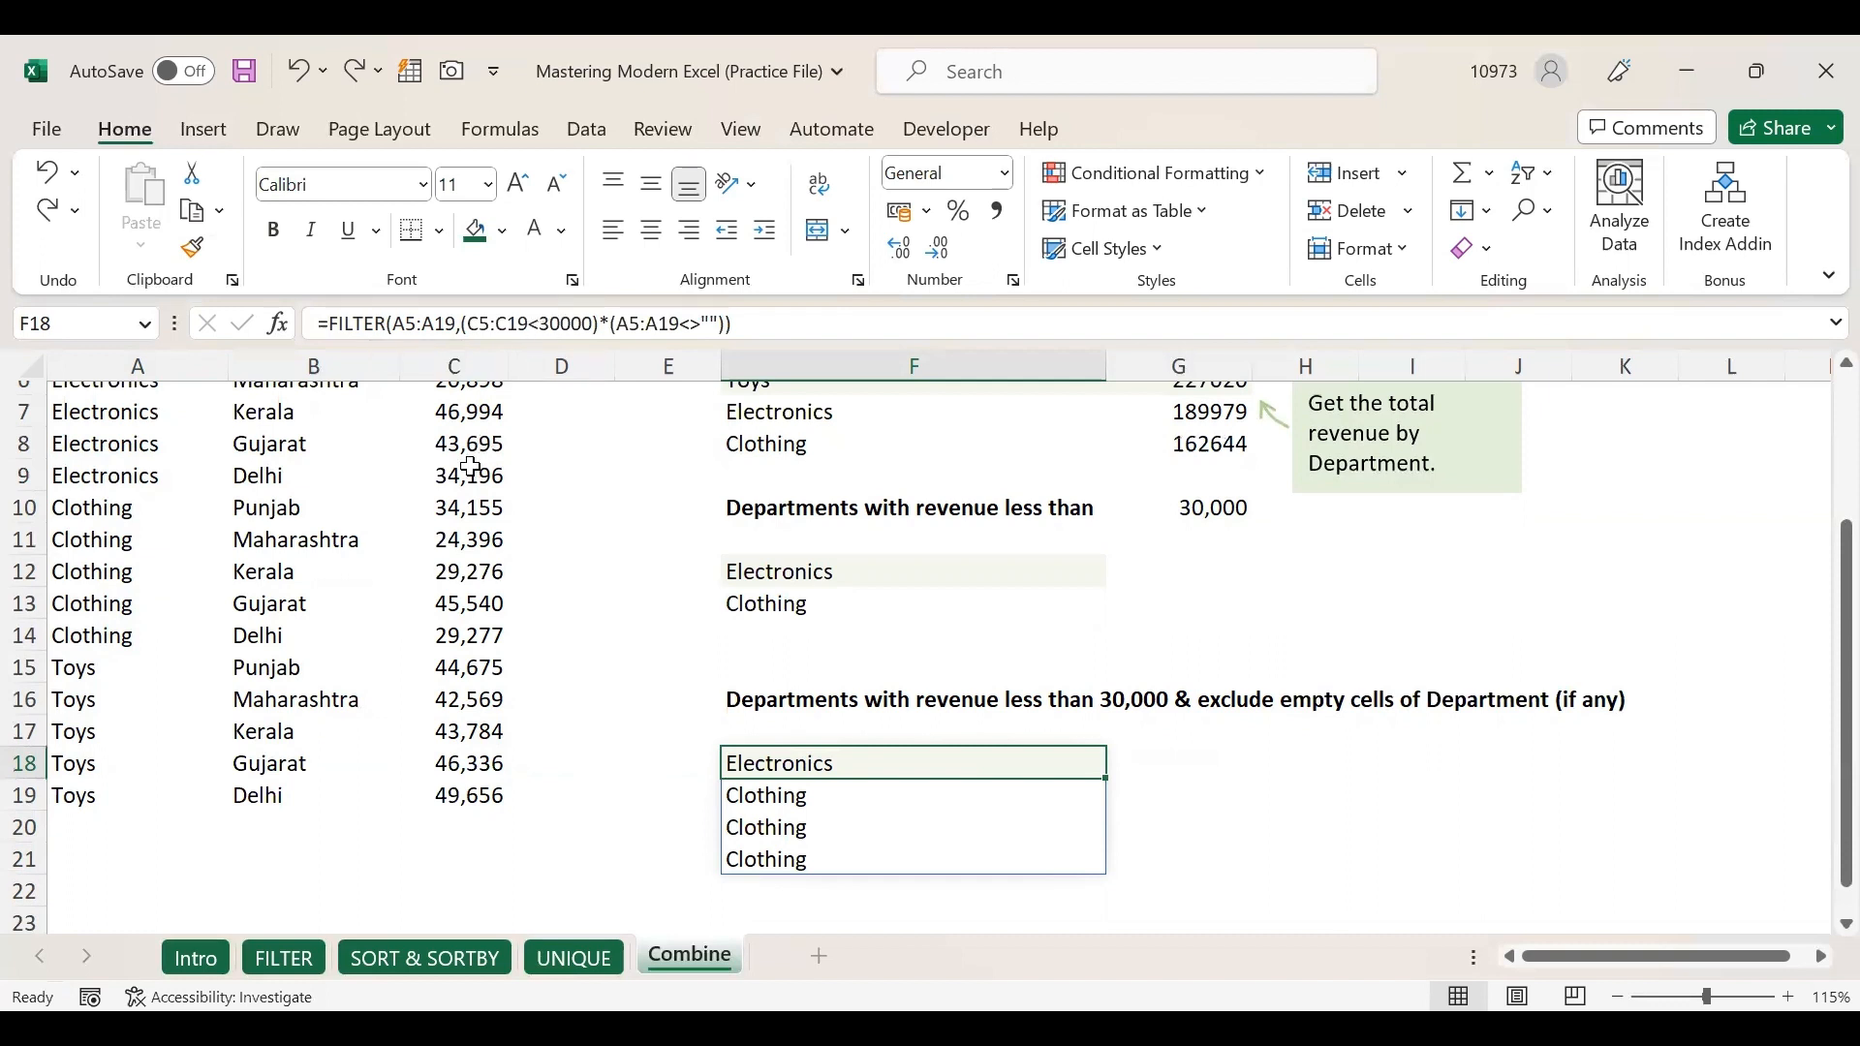
pyautogui.moveTo(461, 324); pyautogui.dragTo(600, 323)
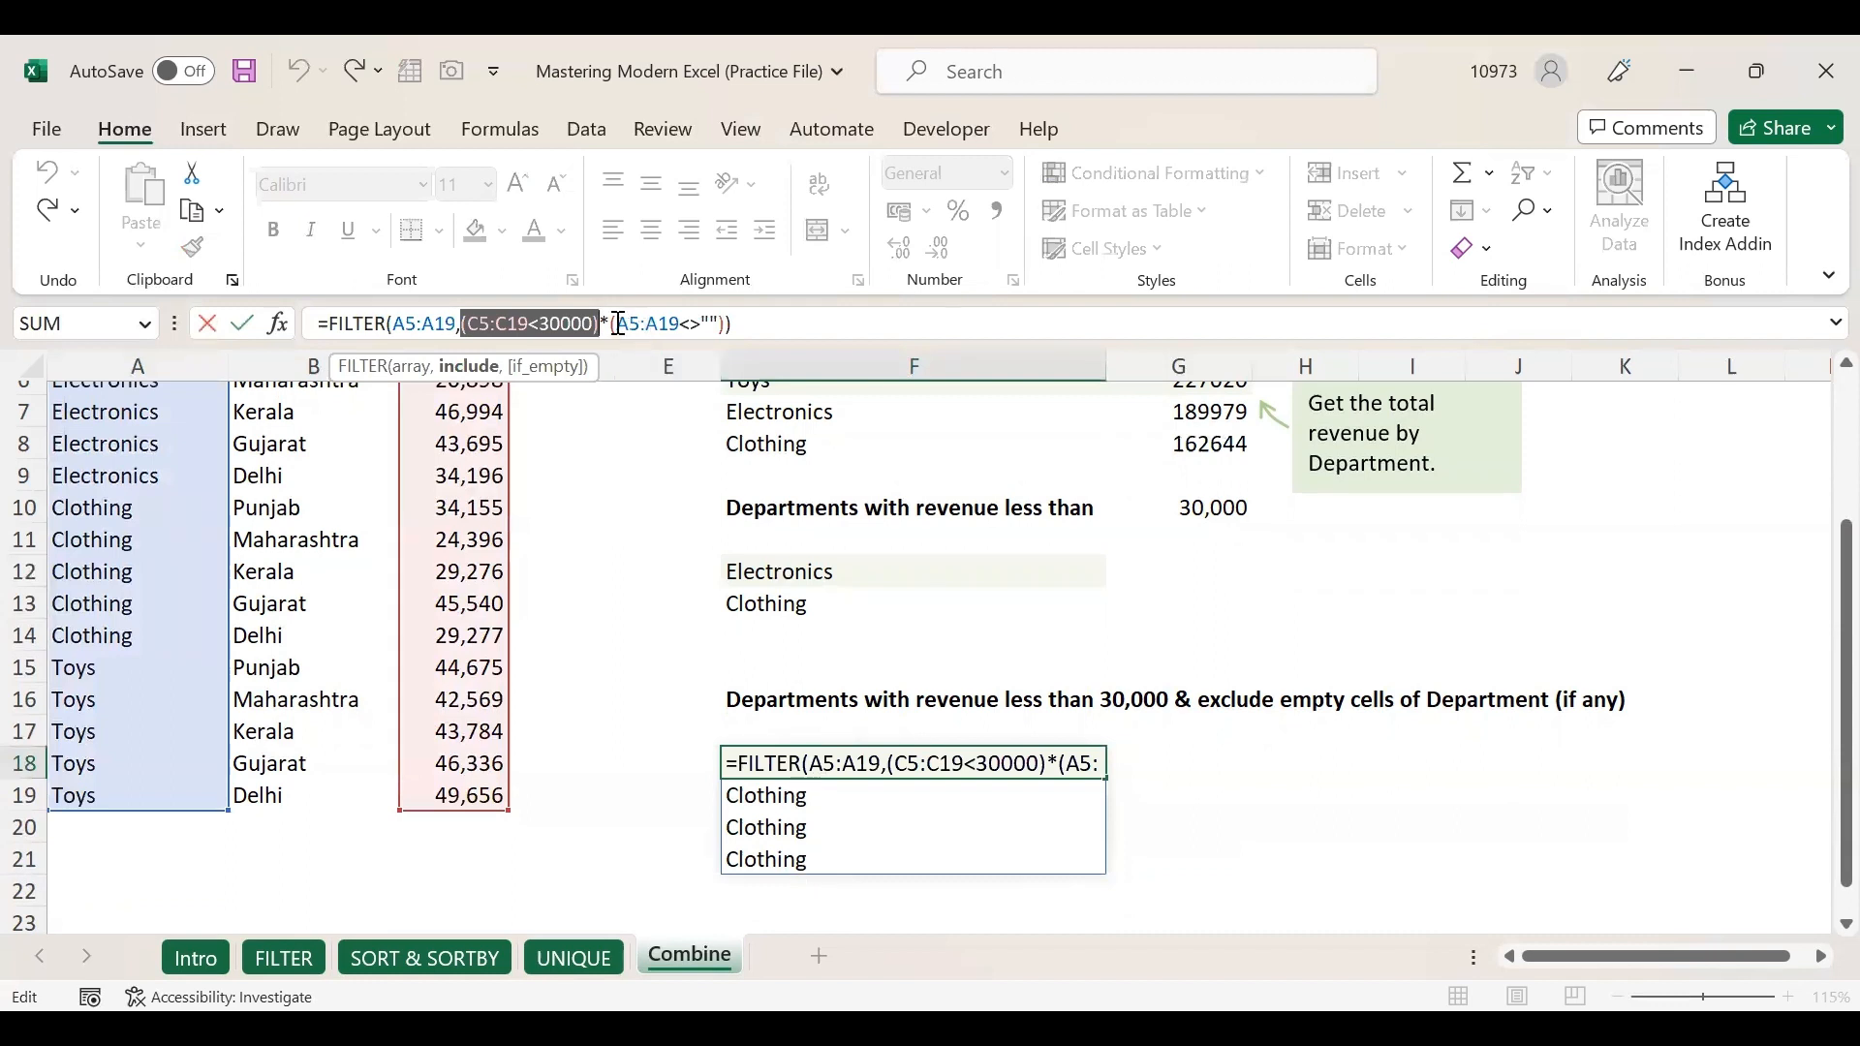
# Commit F18's formula with the (A5:A19<>"") blank-exclusion condition.
pyautogui.moveTo(612, 320); pyautogui.dragTo(686, 315)
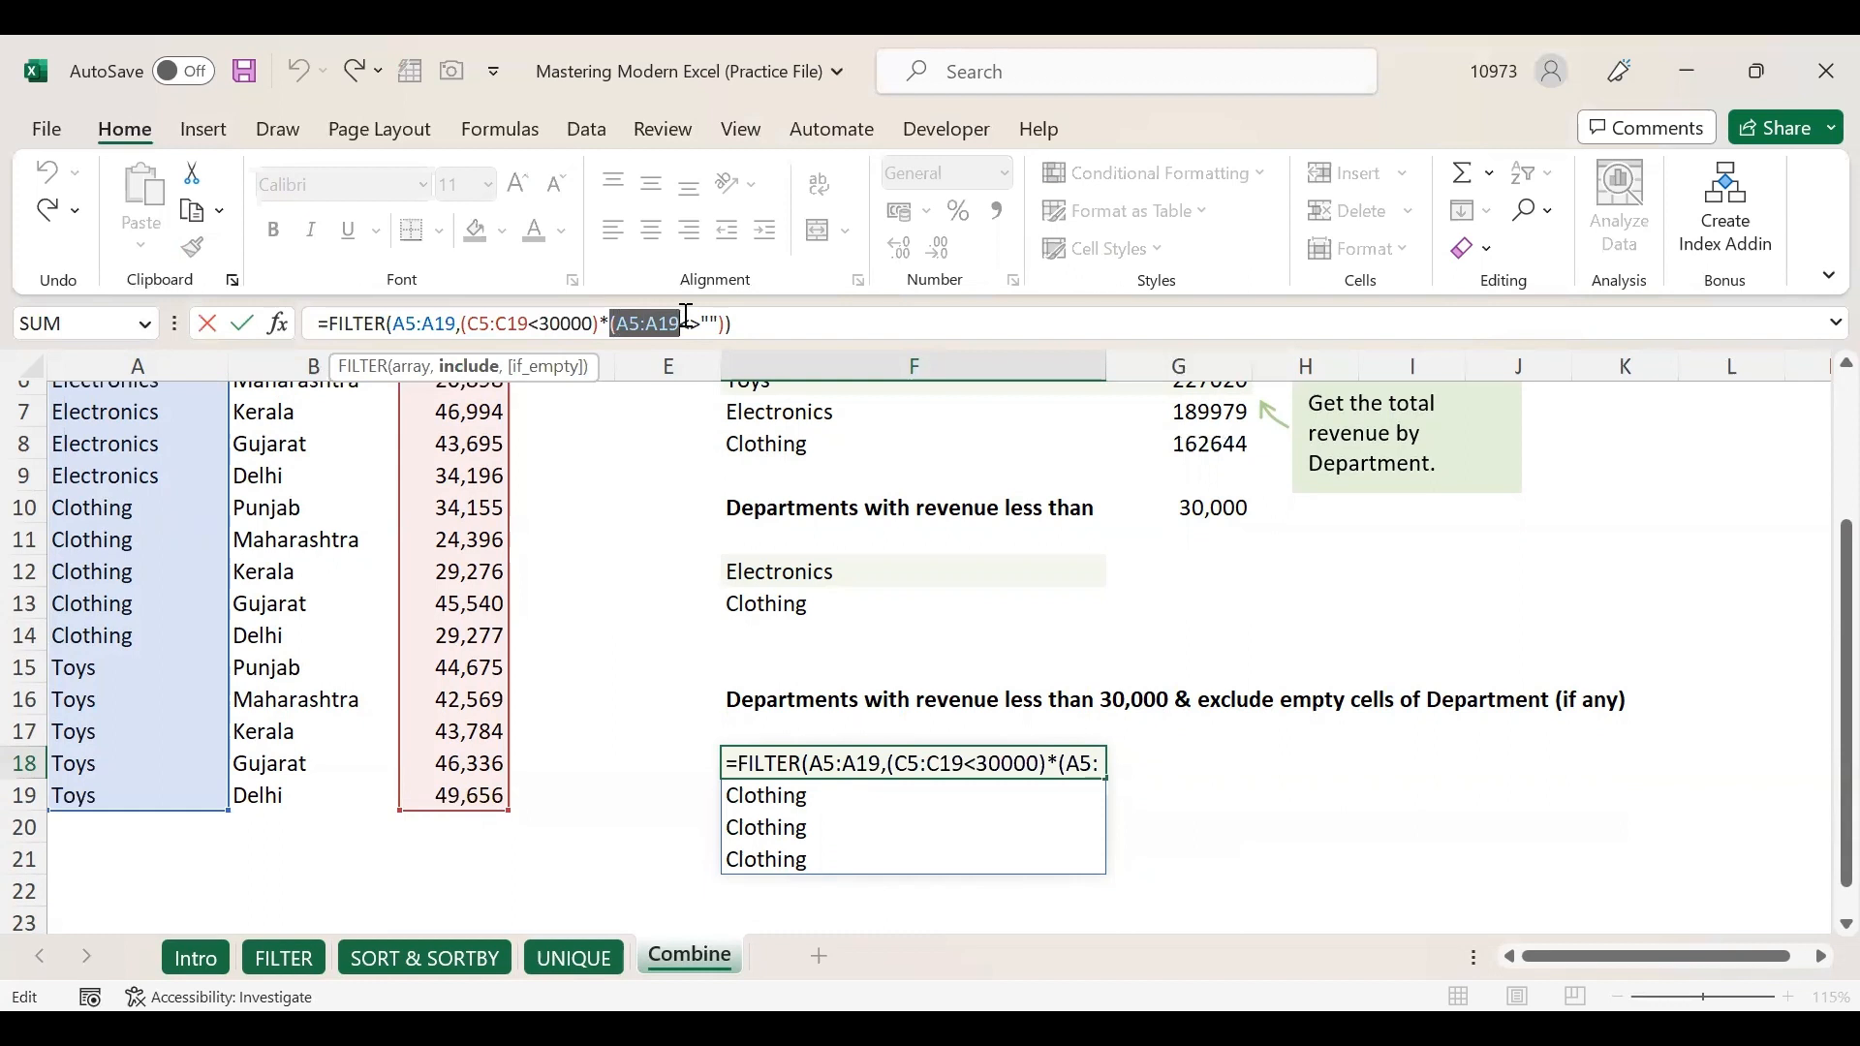
pyautogui.moveTo(686, 316); pyautogui.dragTo(744, 314)
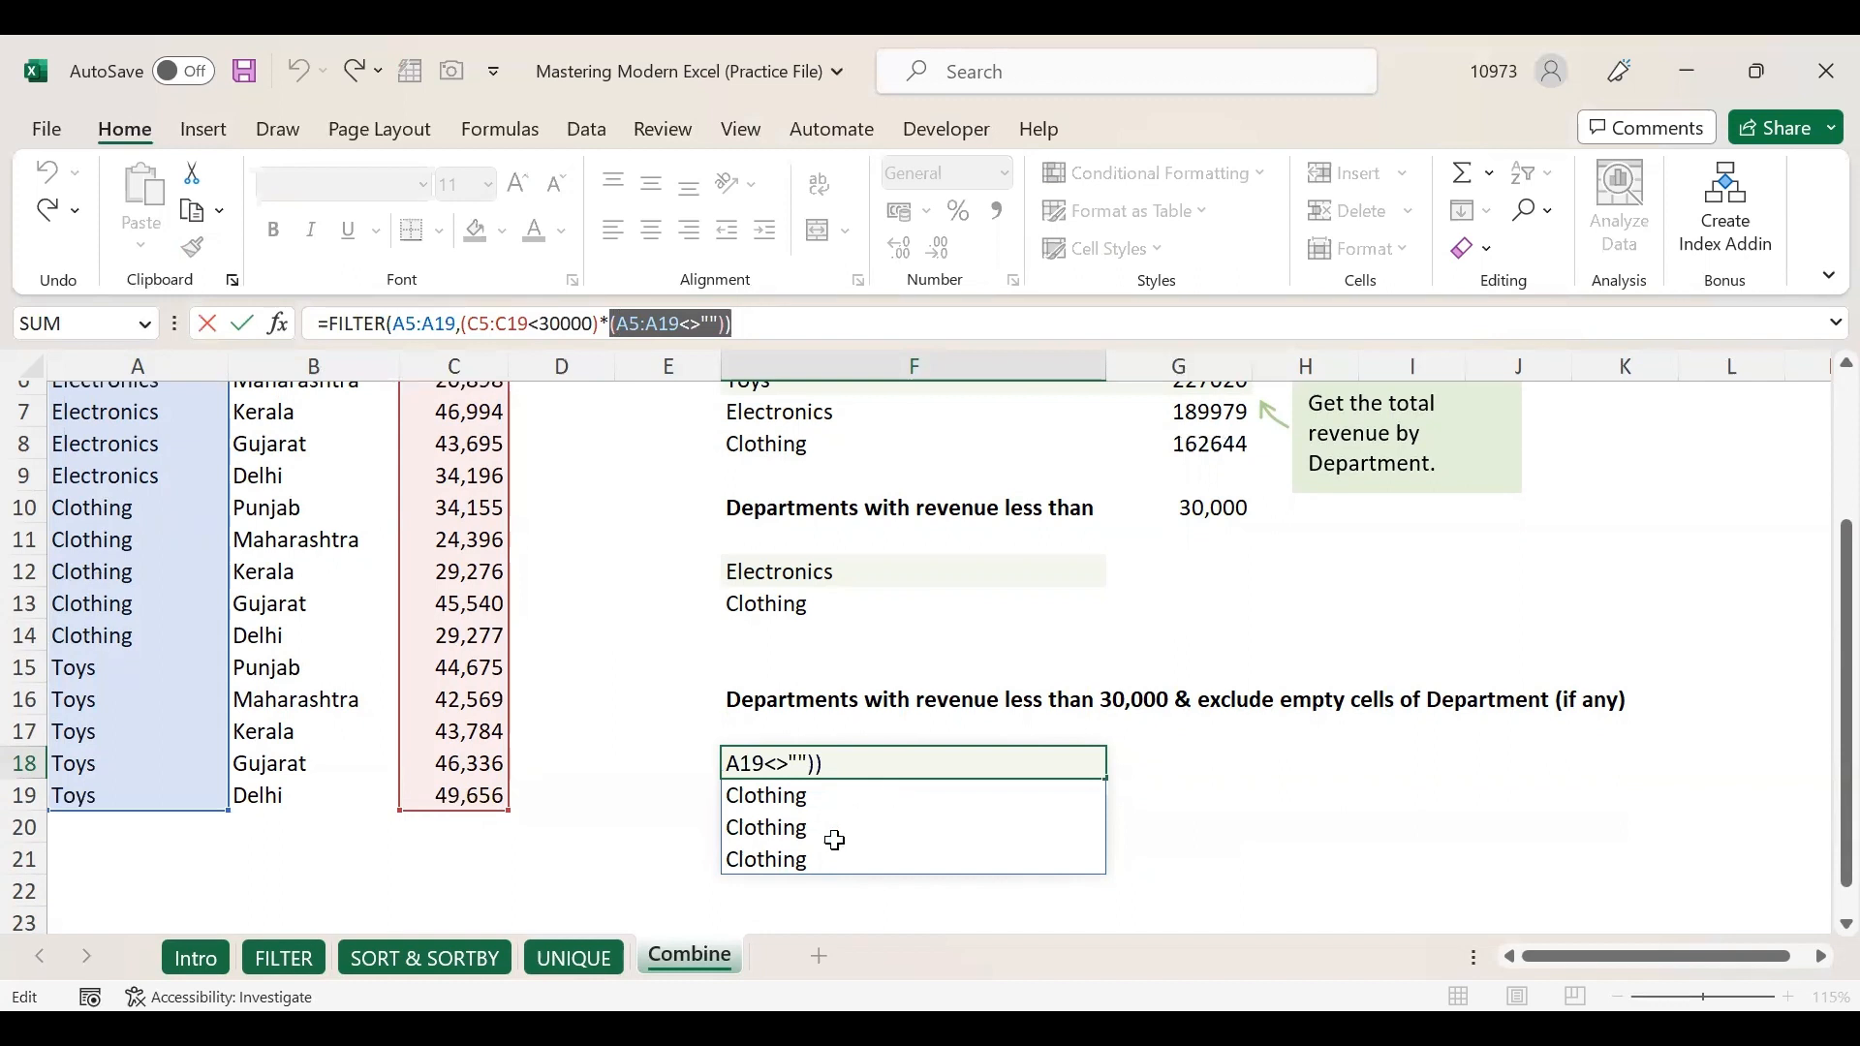
pyautogui.press('Tab')
pyautogui.click(761, 859)
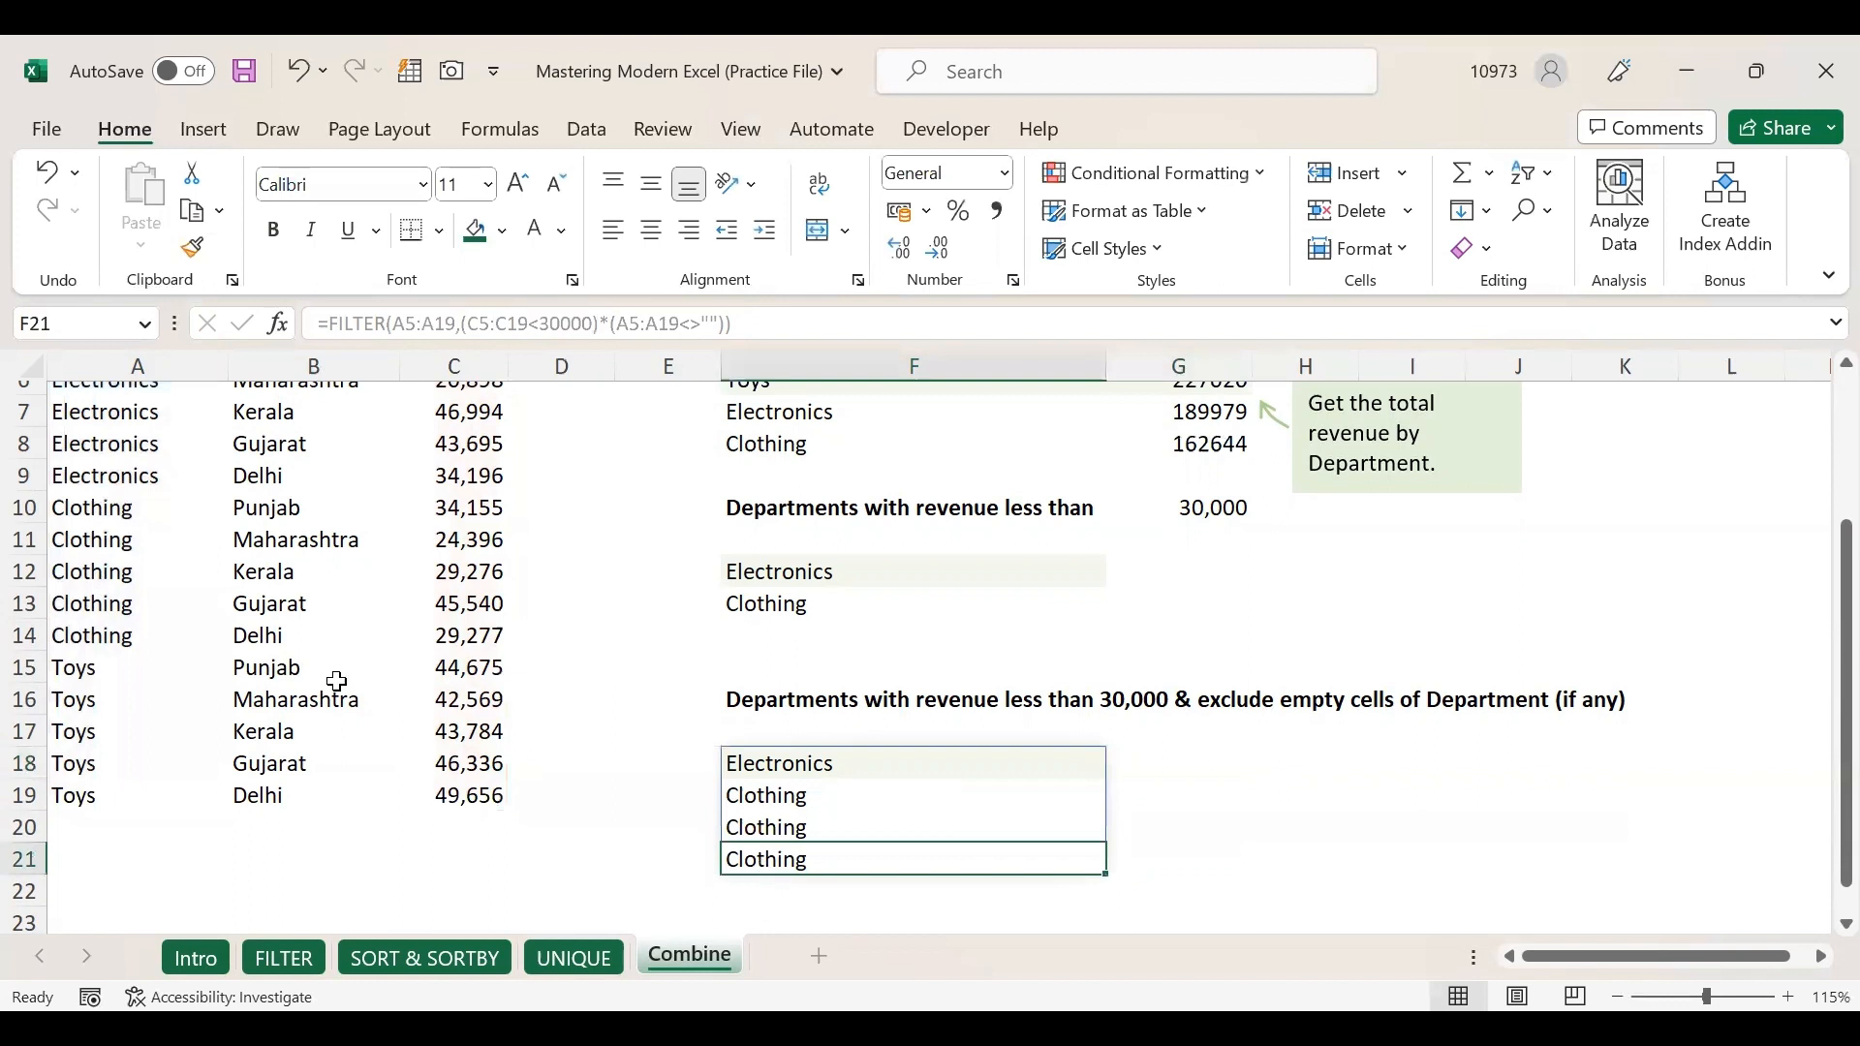
# Test blank exclusion by deleting Clothing from A11, then undo to restore it.
pyautogui.click(157, 544)
pyautogui.press('Delete')
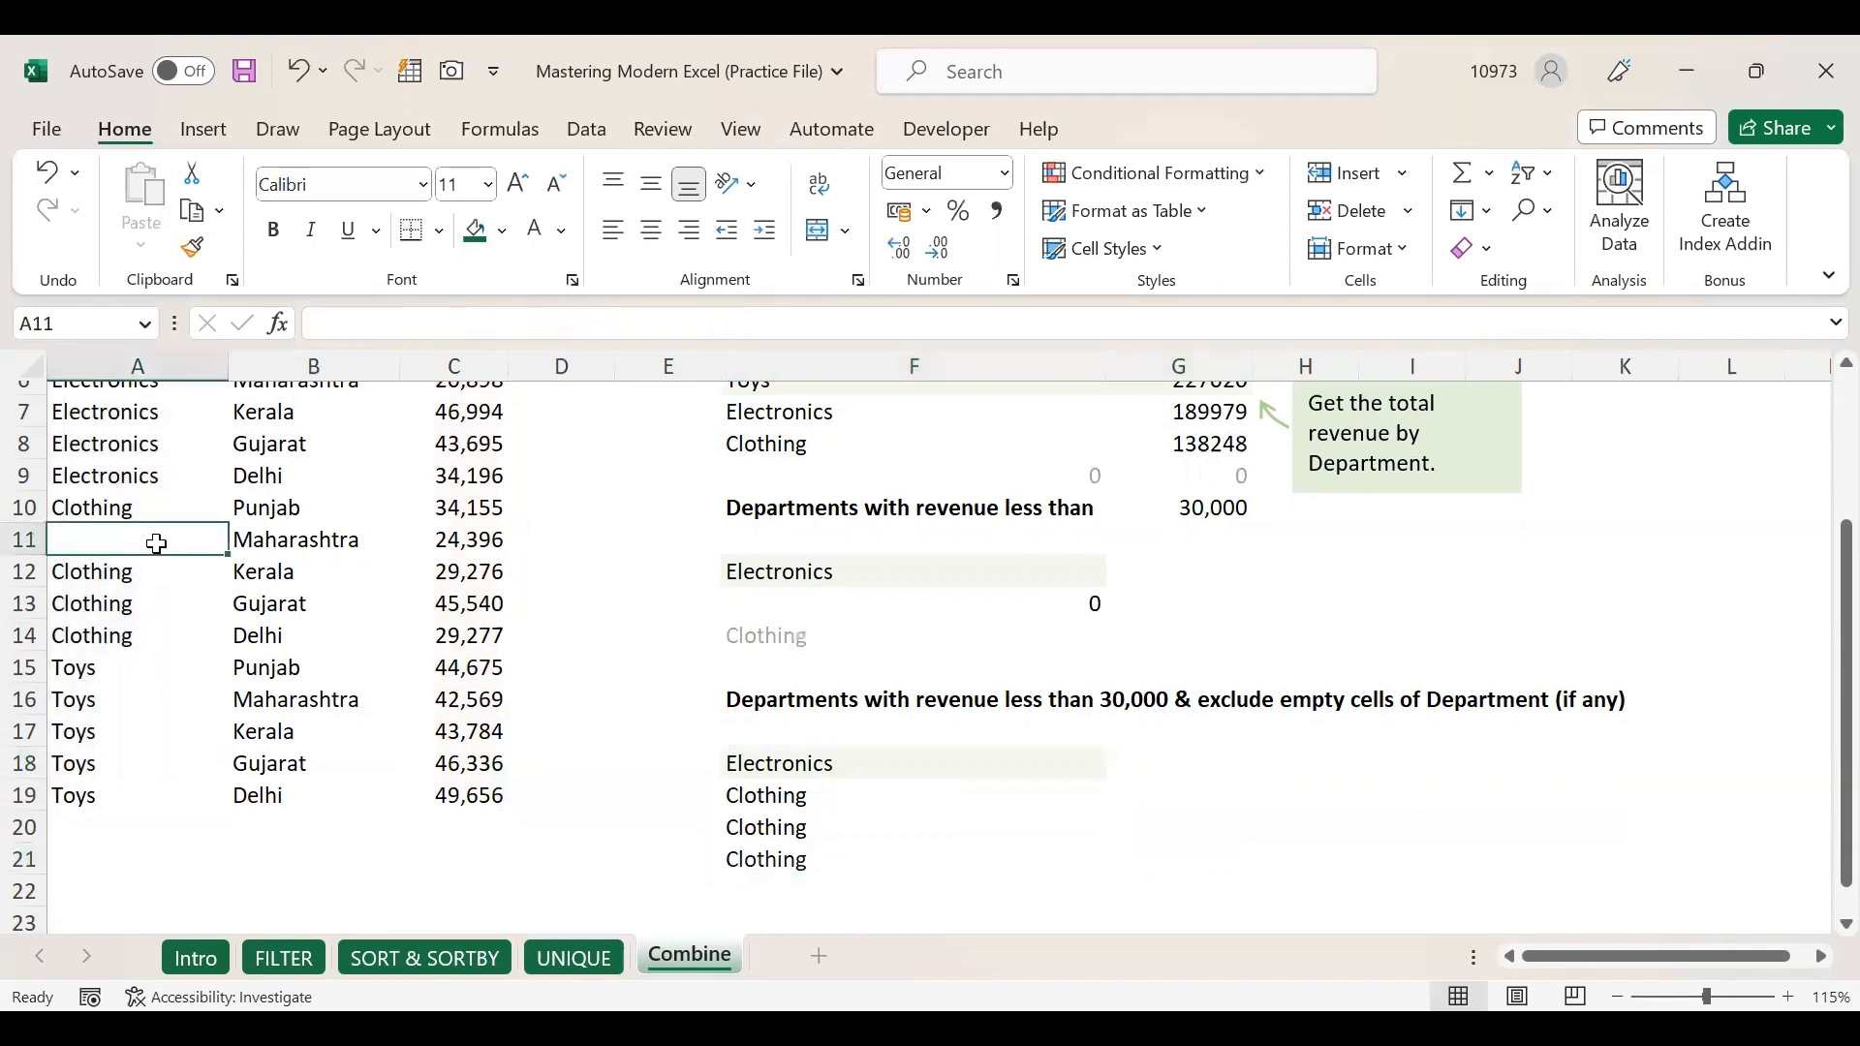
pyautogui.click(768, 853)
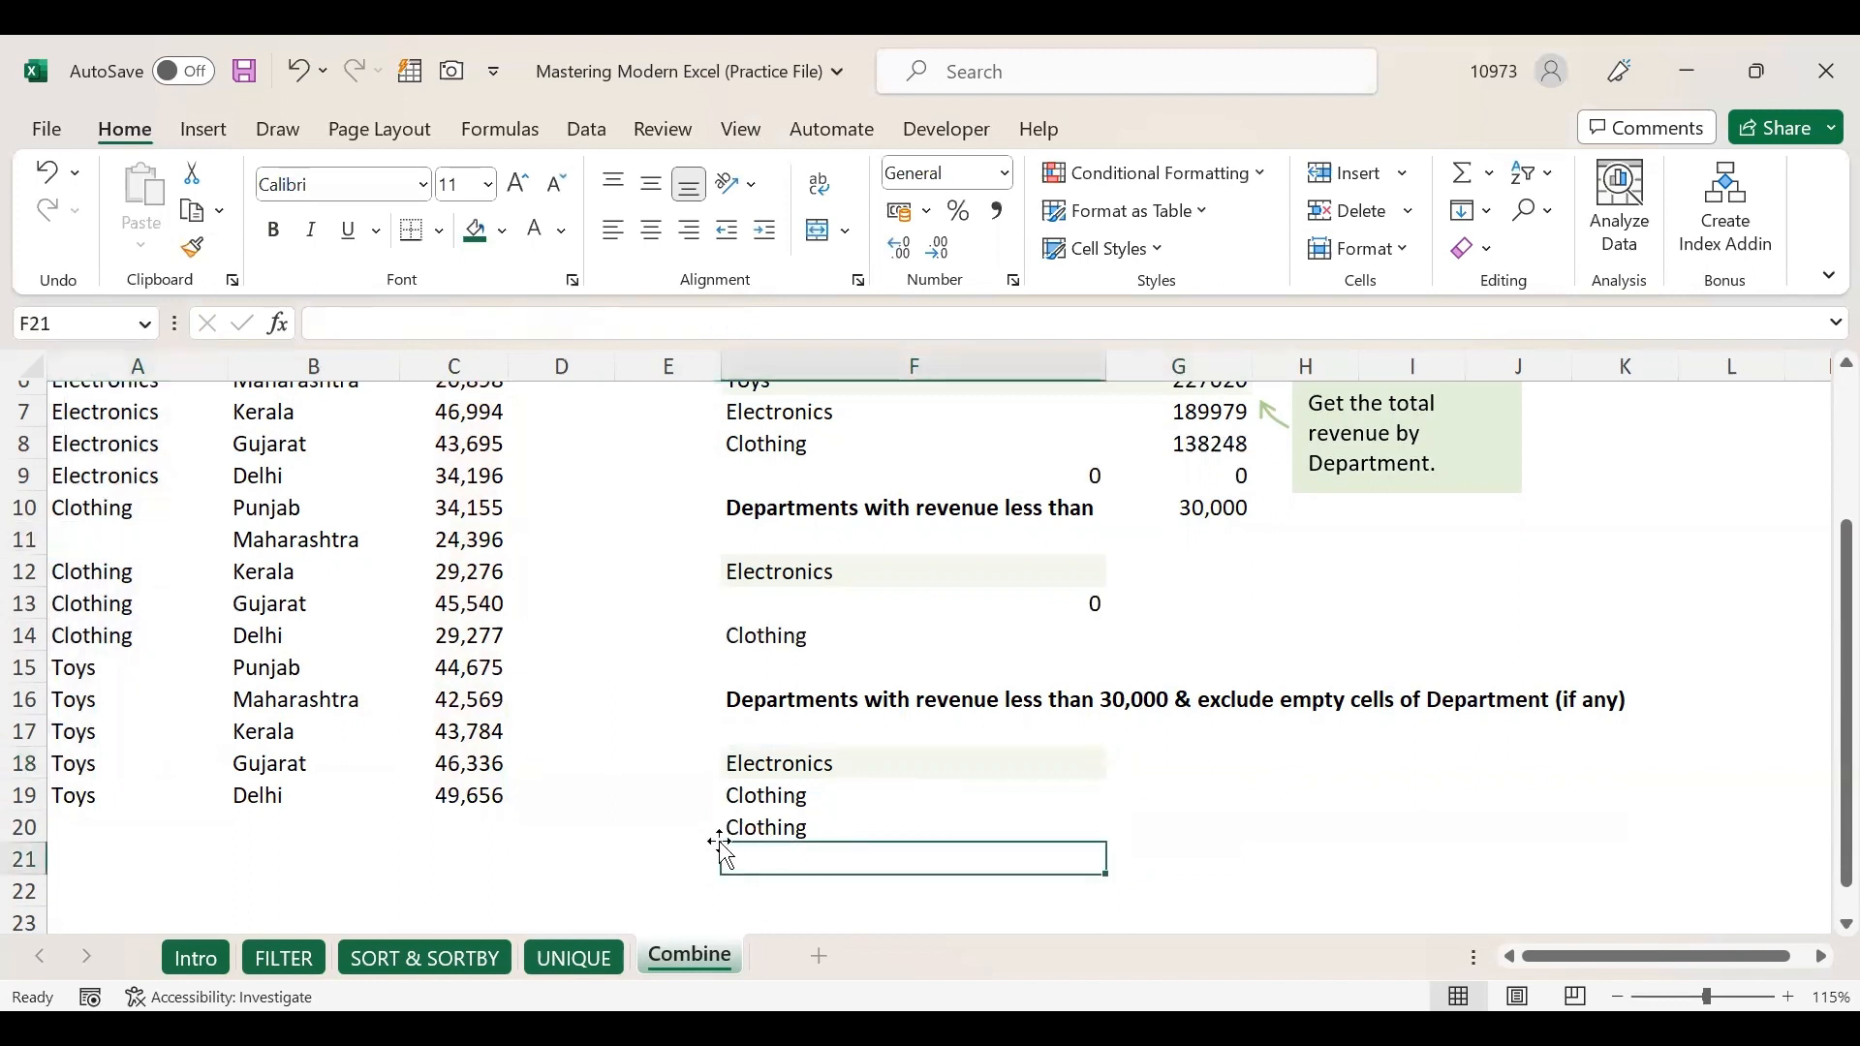
pyautogui.moveTo(785, 776); pyautogui.dragTo(797, 821)
pyautogui.click(158, 539)
pyautogui.hotkey('ctrl', 'z')
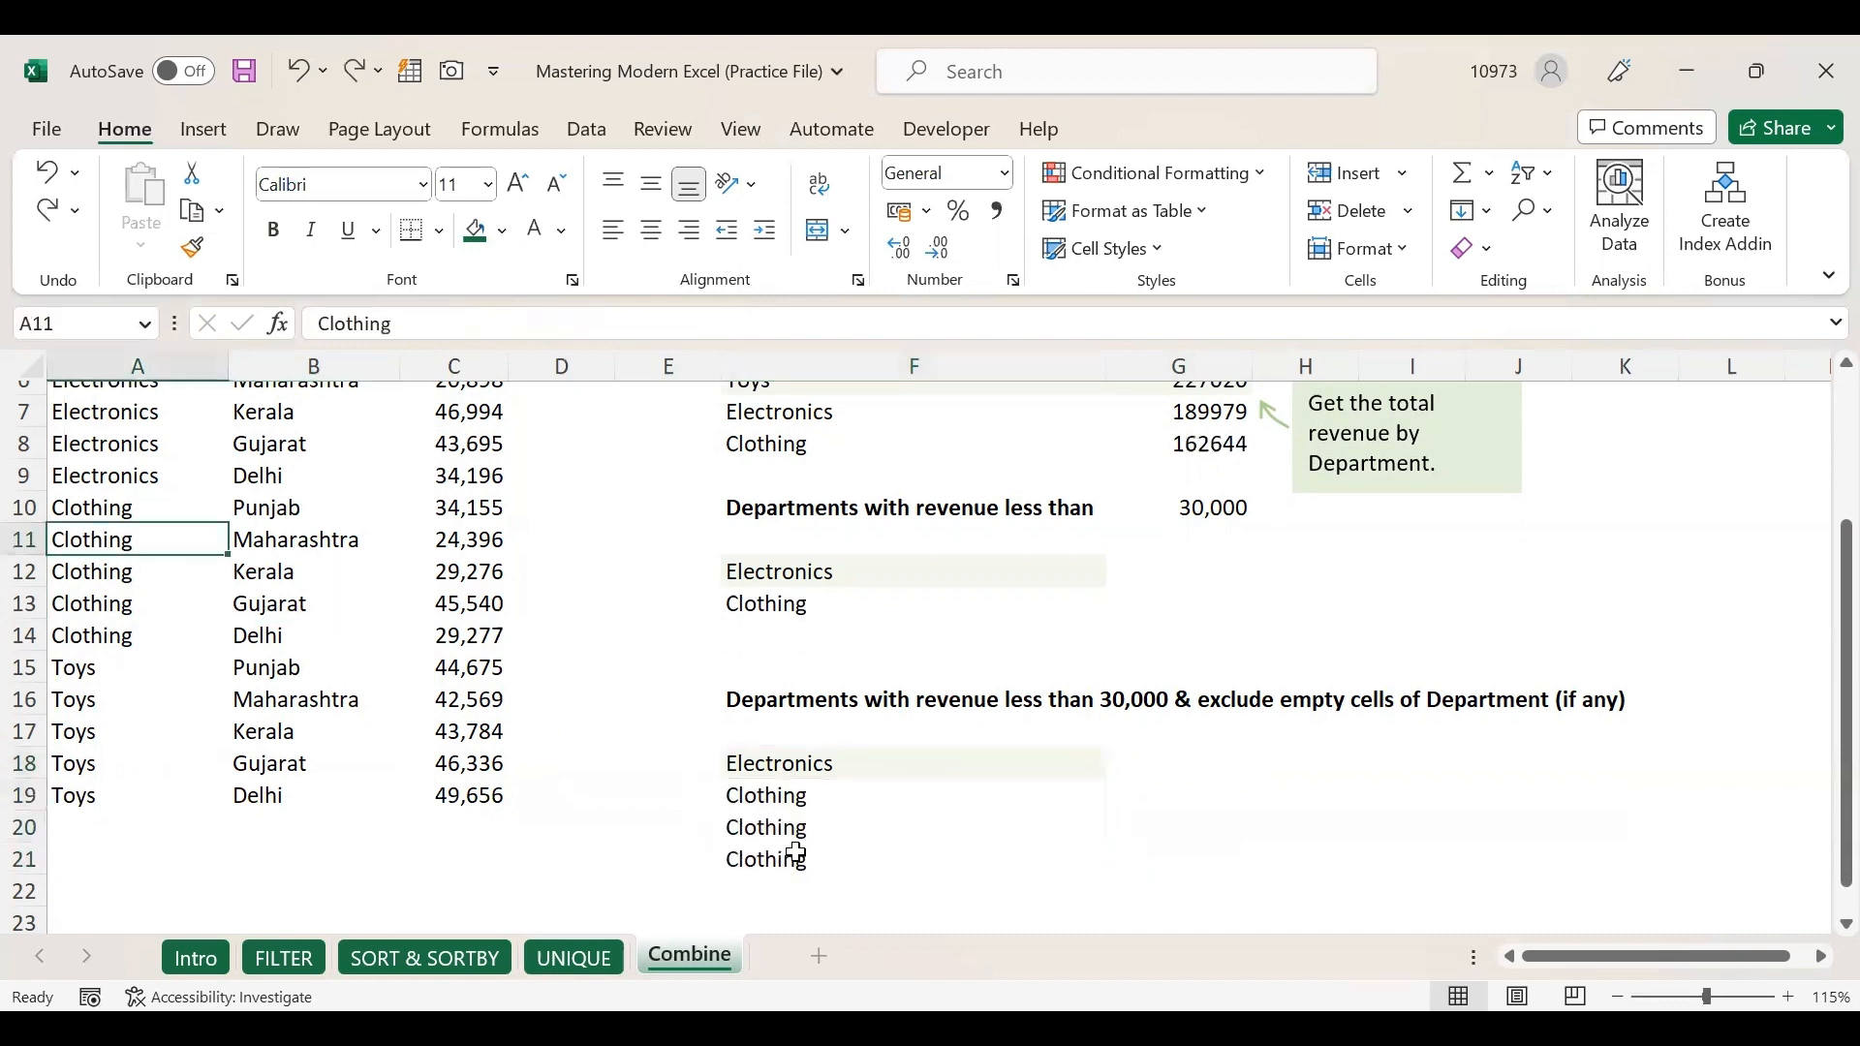
# Review F18's spilled results and reopen its FILTER formula for editing.
pyautogui.click(834, 765)
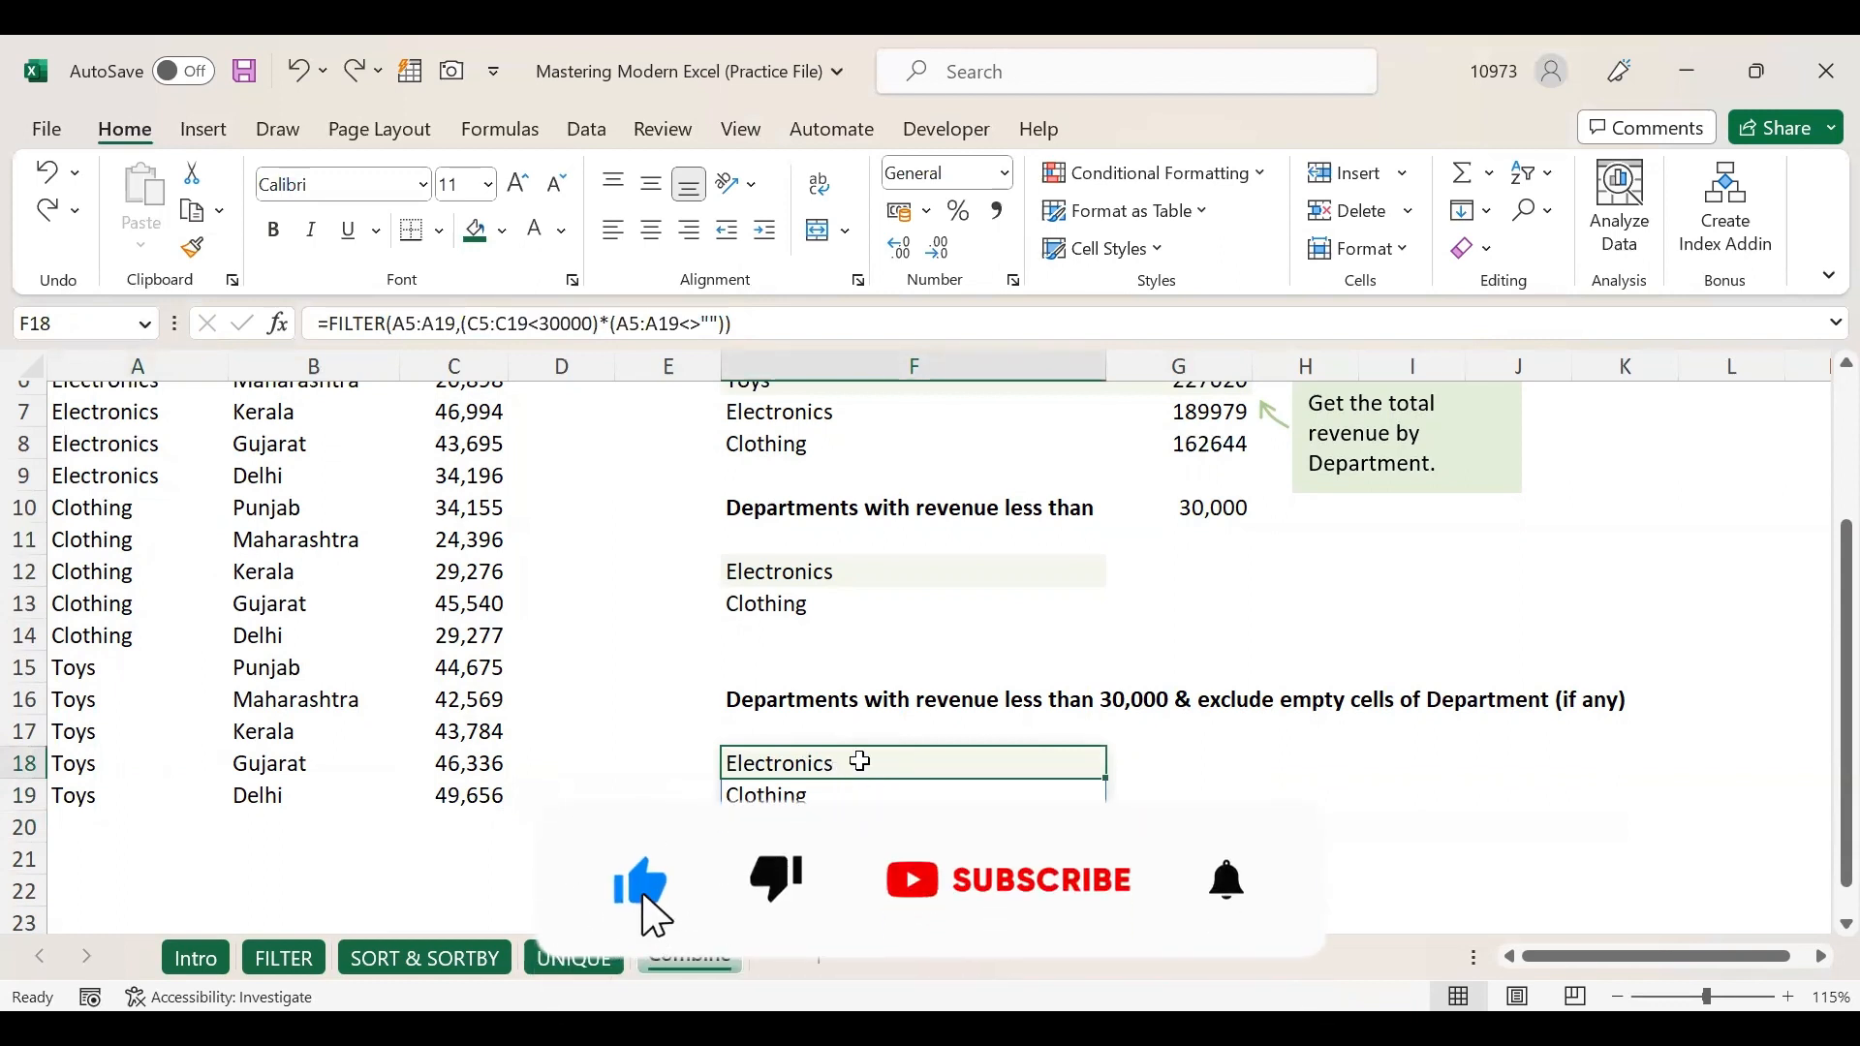
pyautogui.moveTo(860, 763); pyautogui.dragTo(862, 828)
pyautogui.click(785, 780)
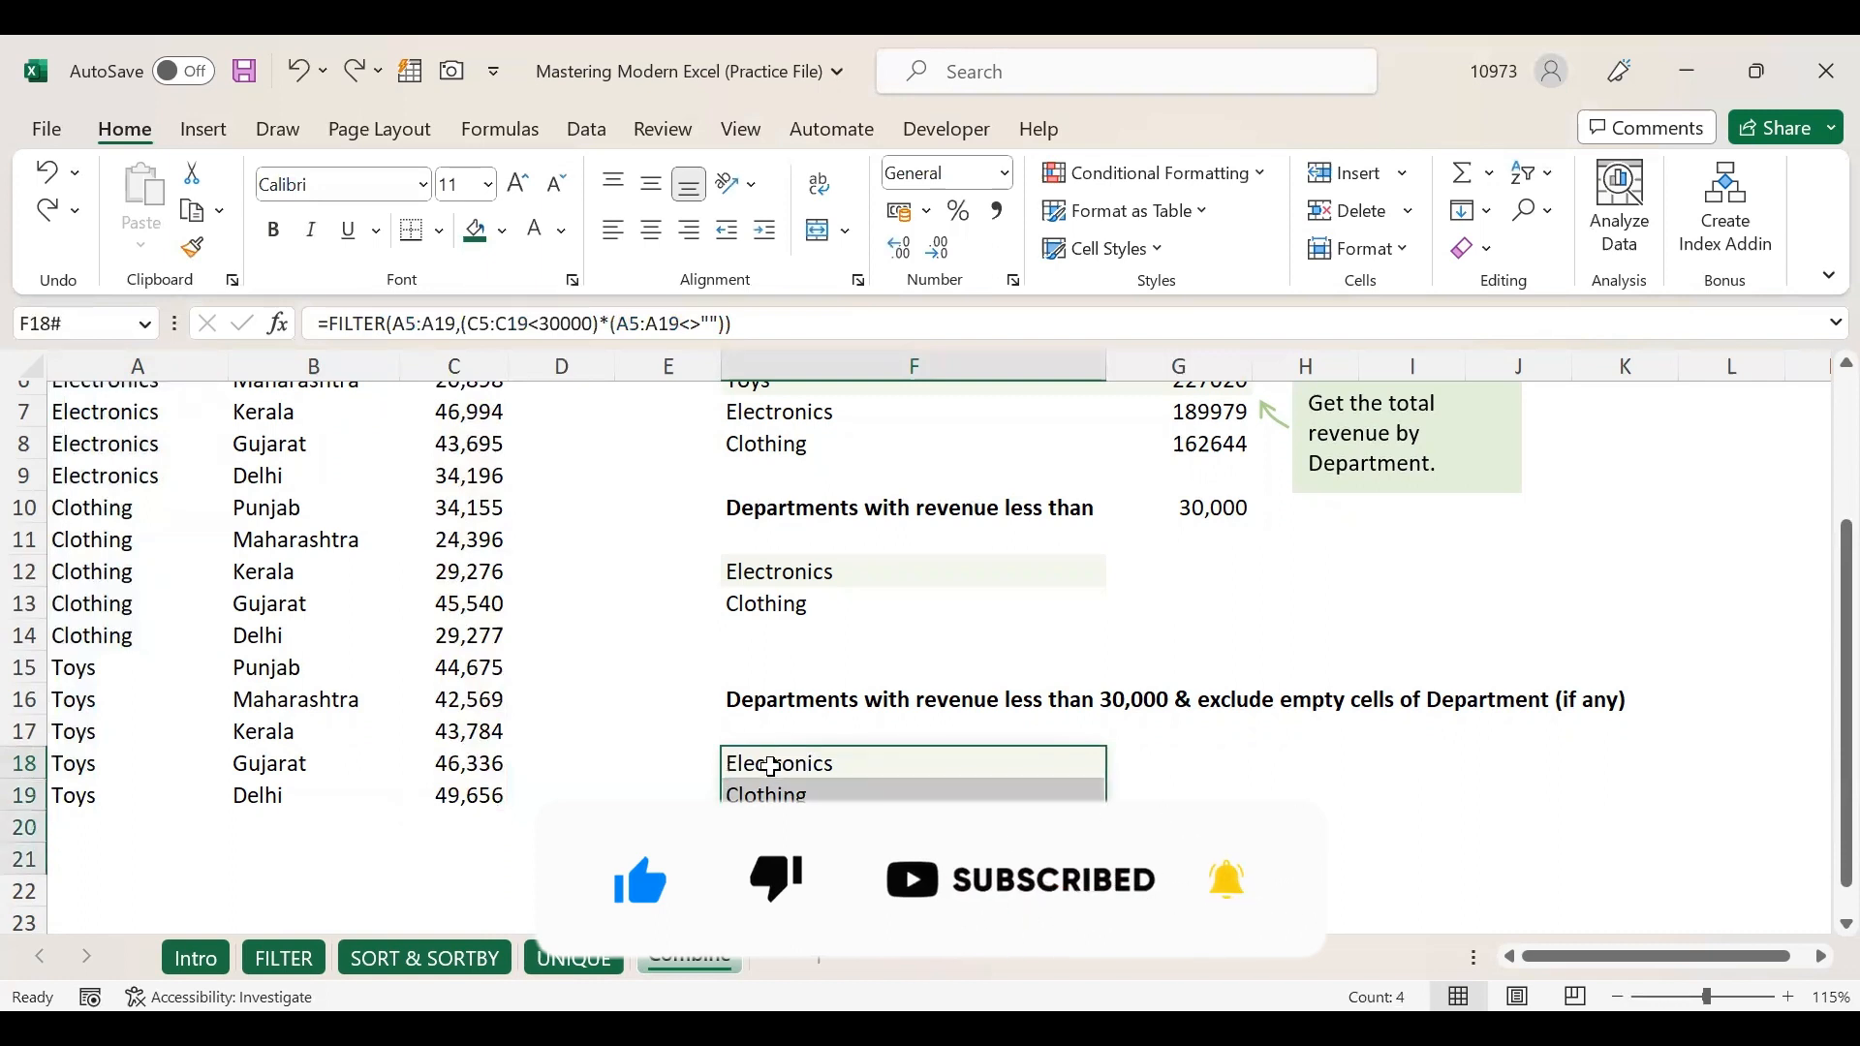
pyautogui.click(785, 780)
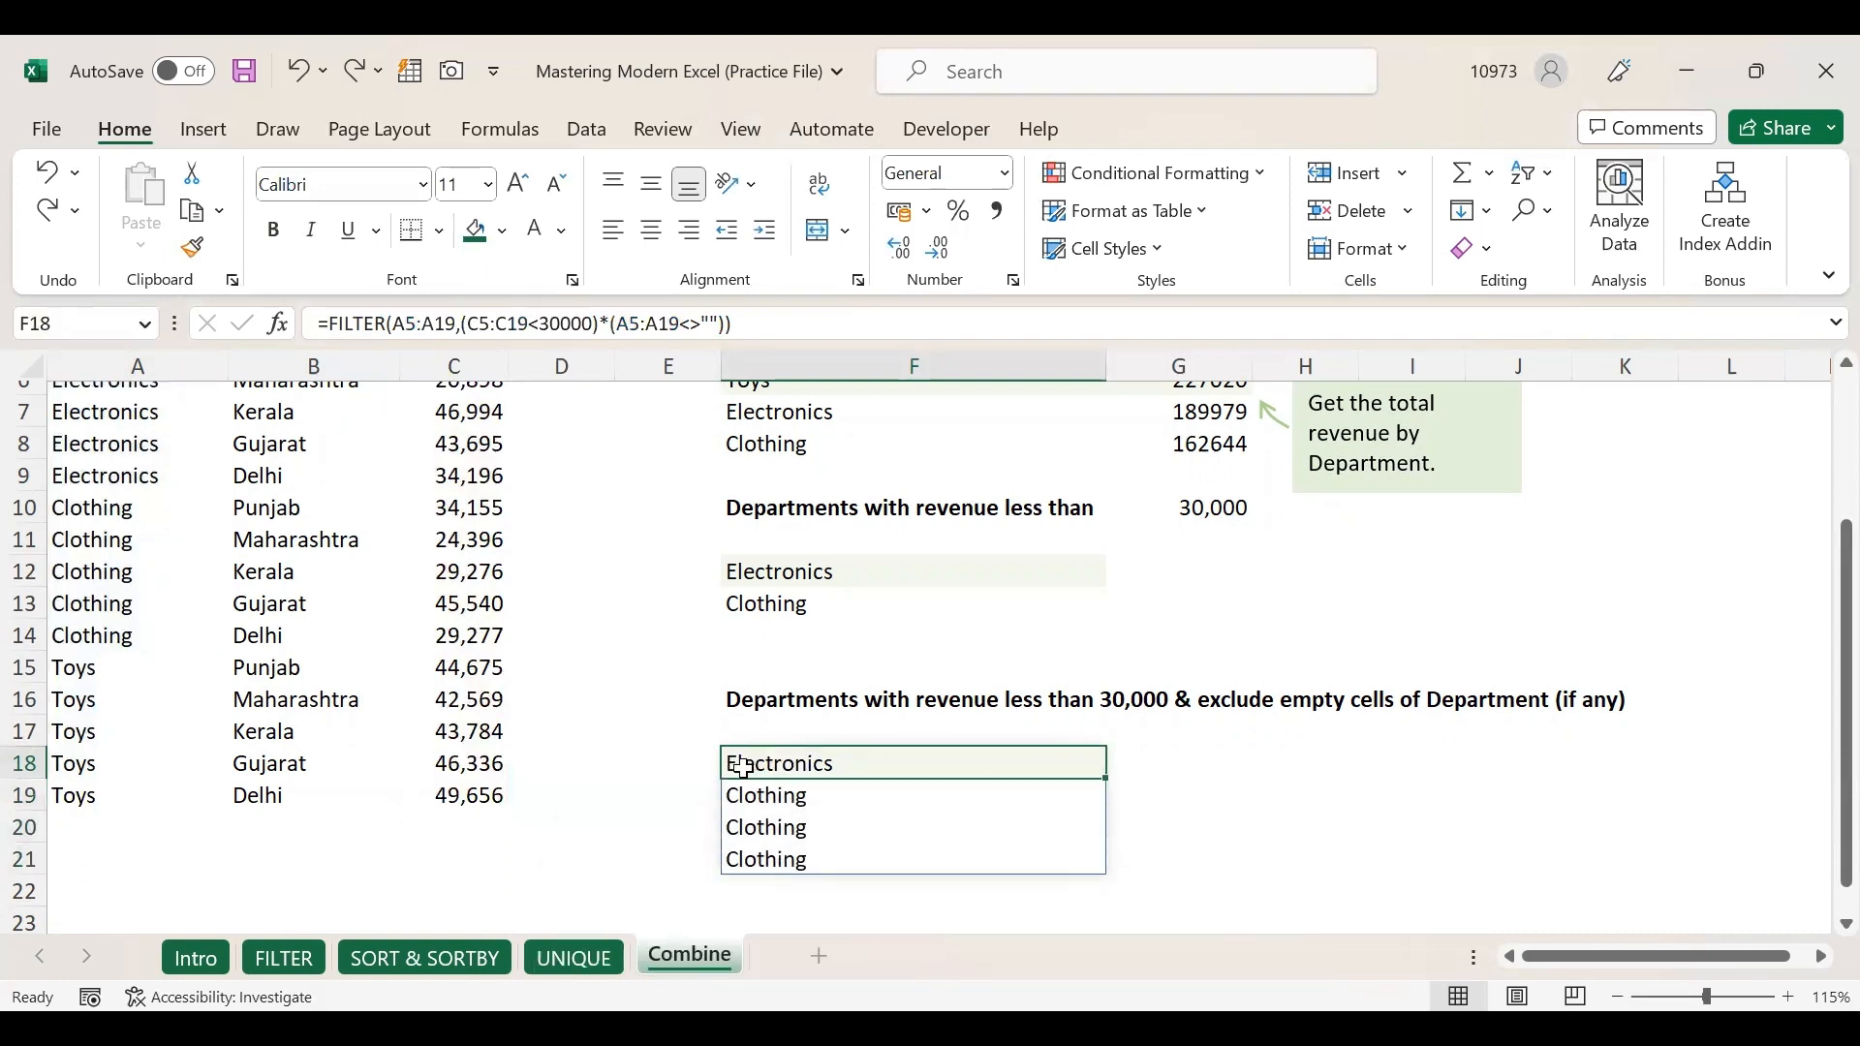
pyautogui.doubleClick(743, 769)
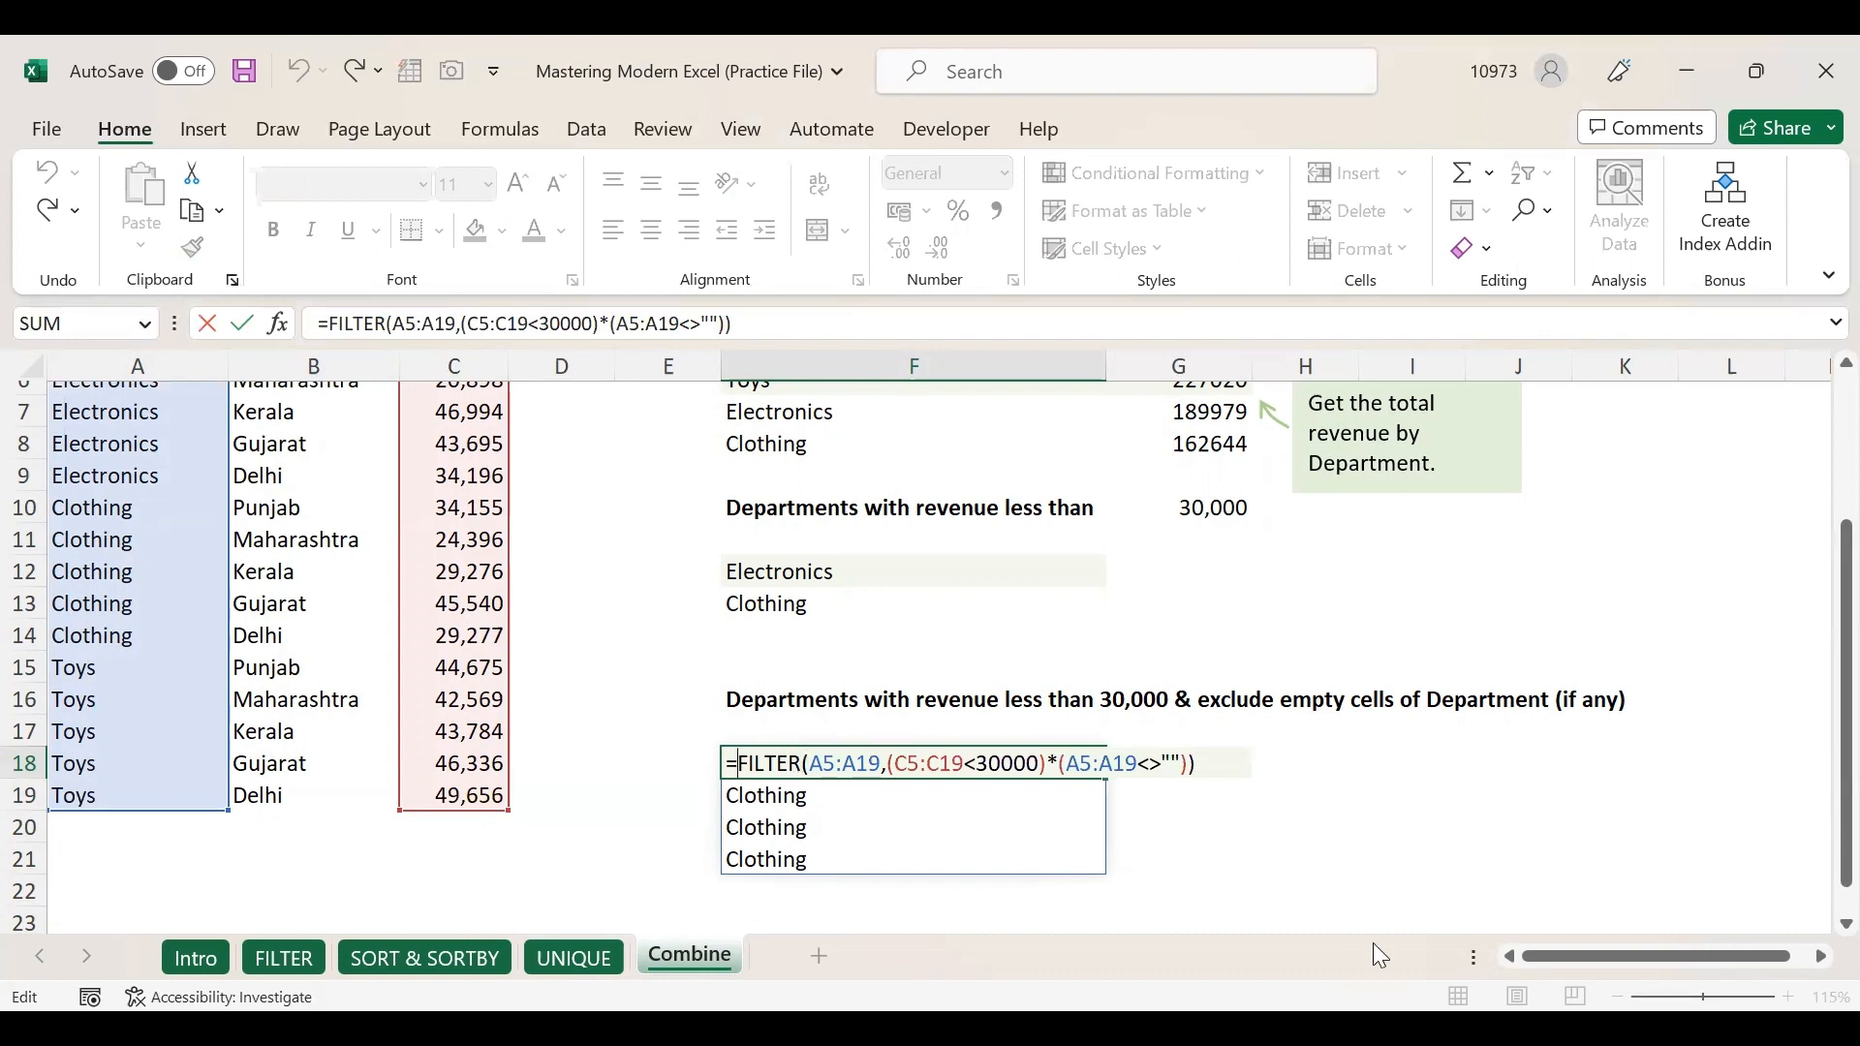
# Wrap F18 as =UNIQUE(FILTER(A5:A19,(C5:C19<30000)*(A5:A19<>""))), leaving Electronics and Clothing.
pyautogui.write('UNIQU')
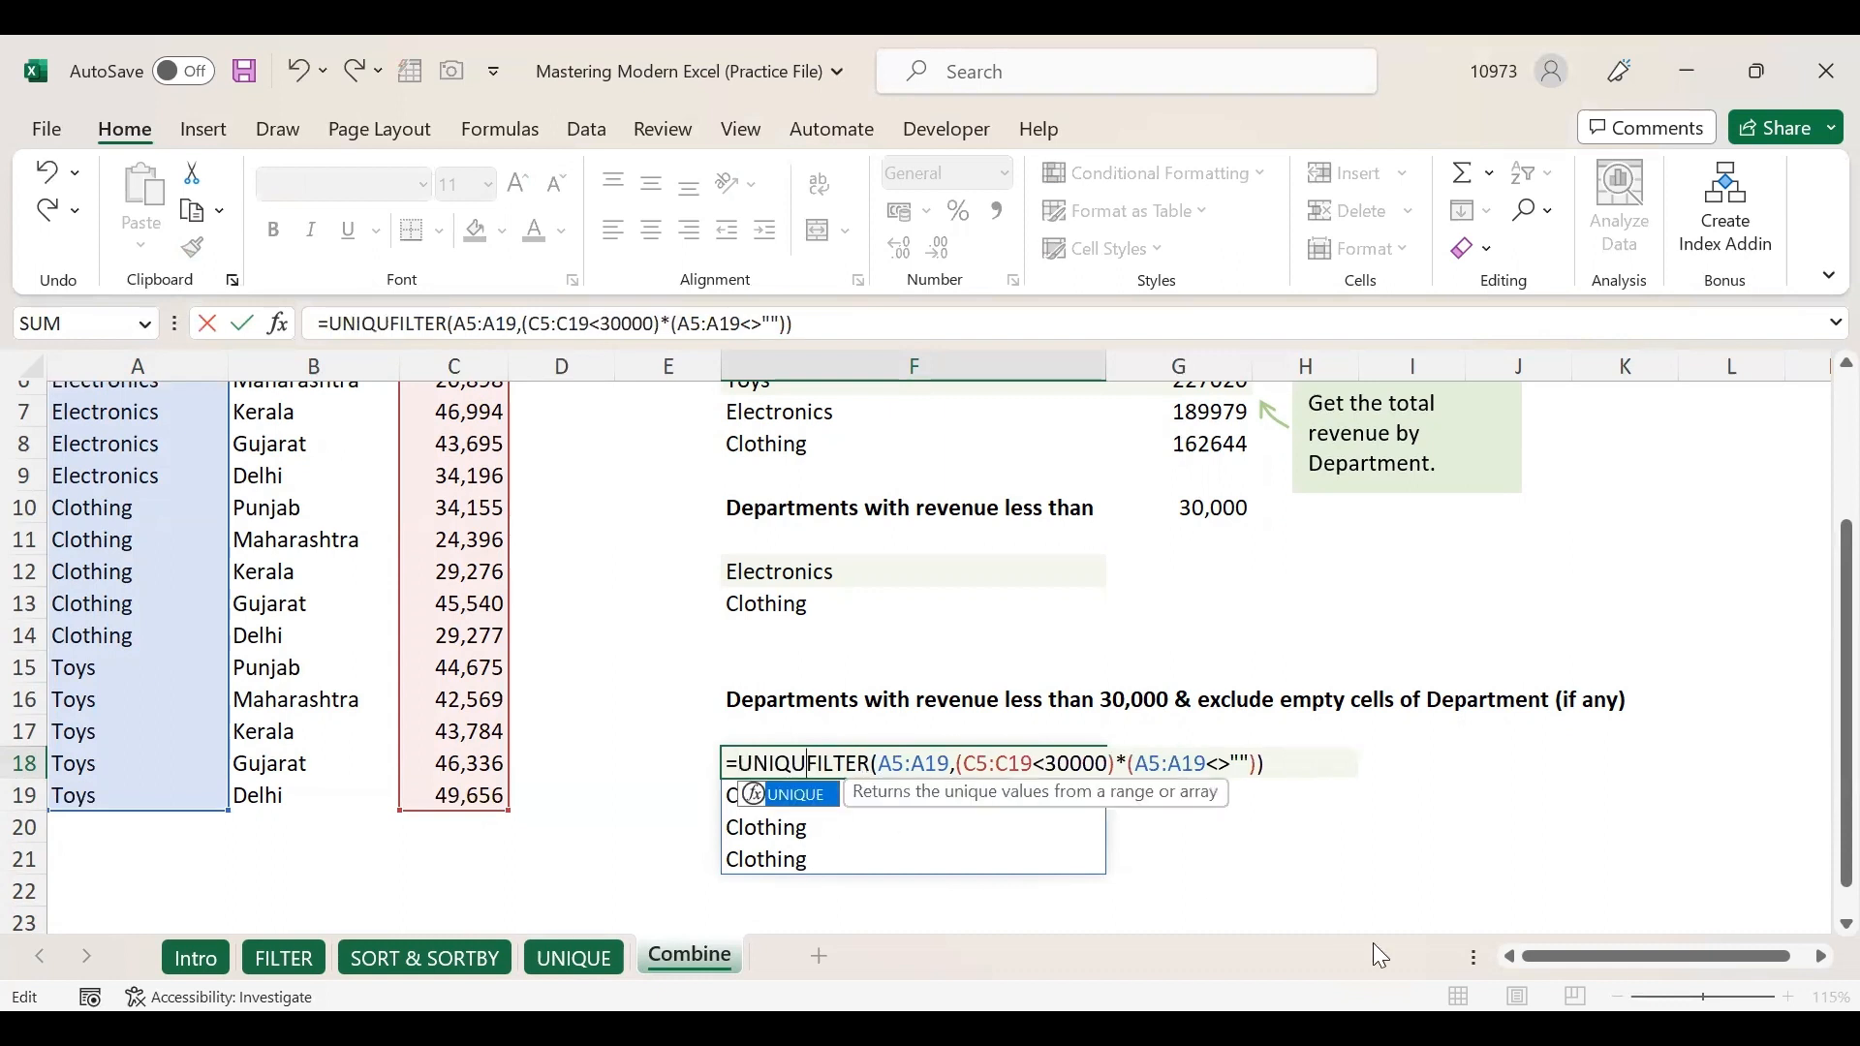
pyautogui.doubleClick(786, 812)
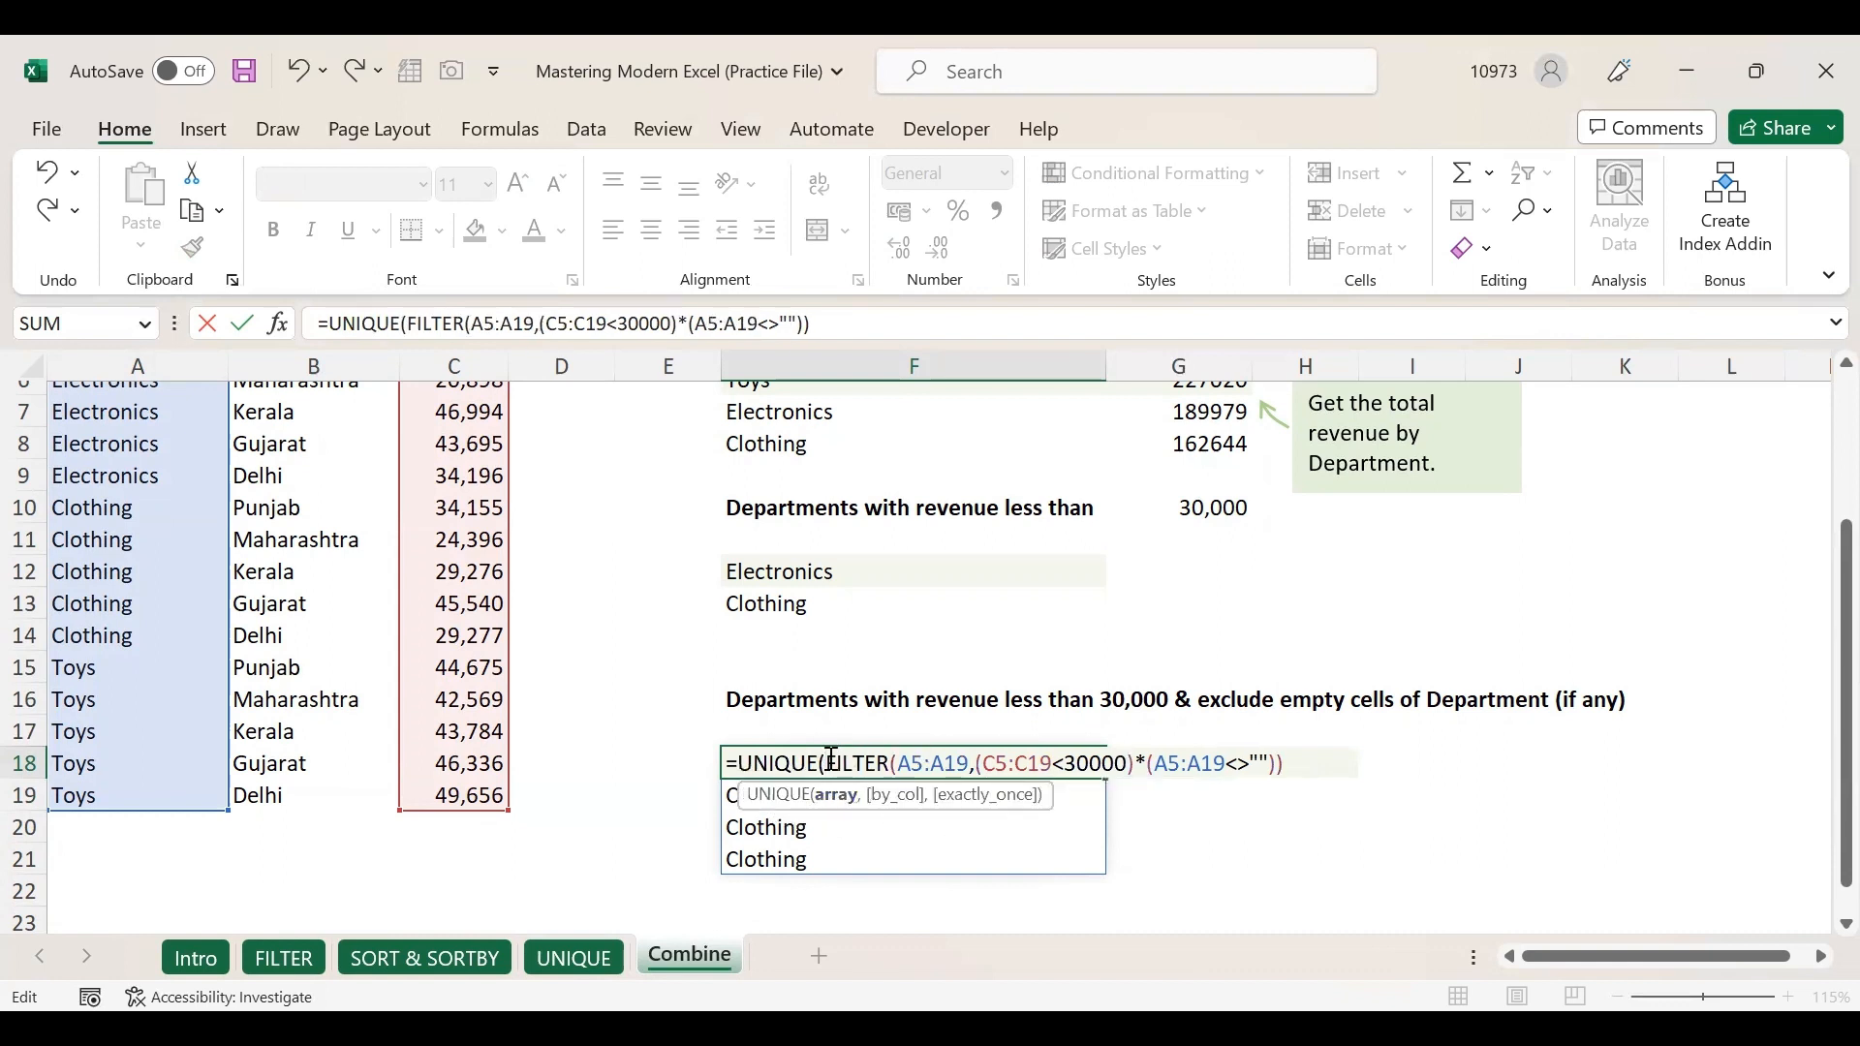
pyautogui.moveTo(831, 764); pyautogui.dragTo(1284, 761)
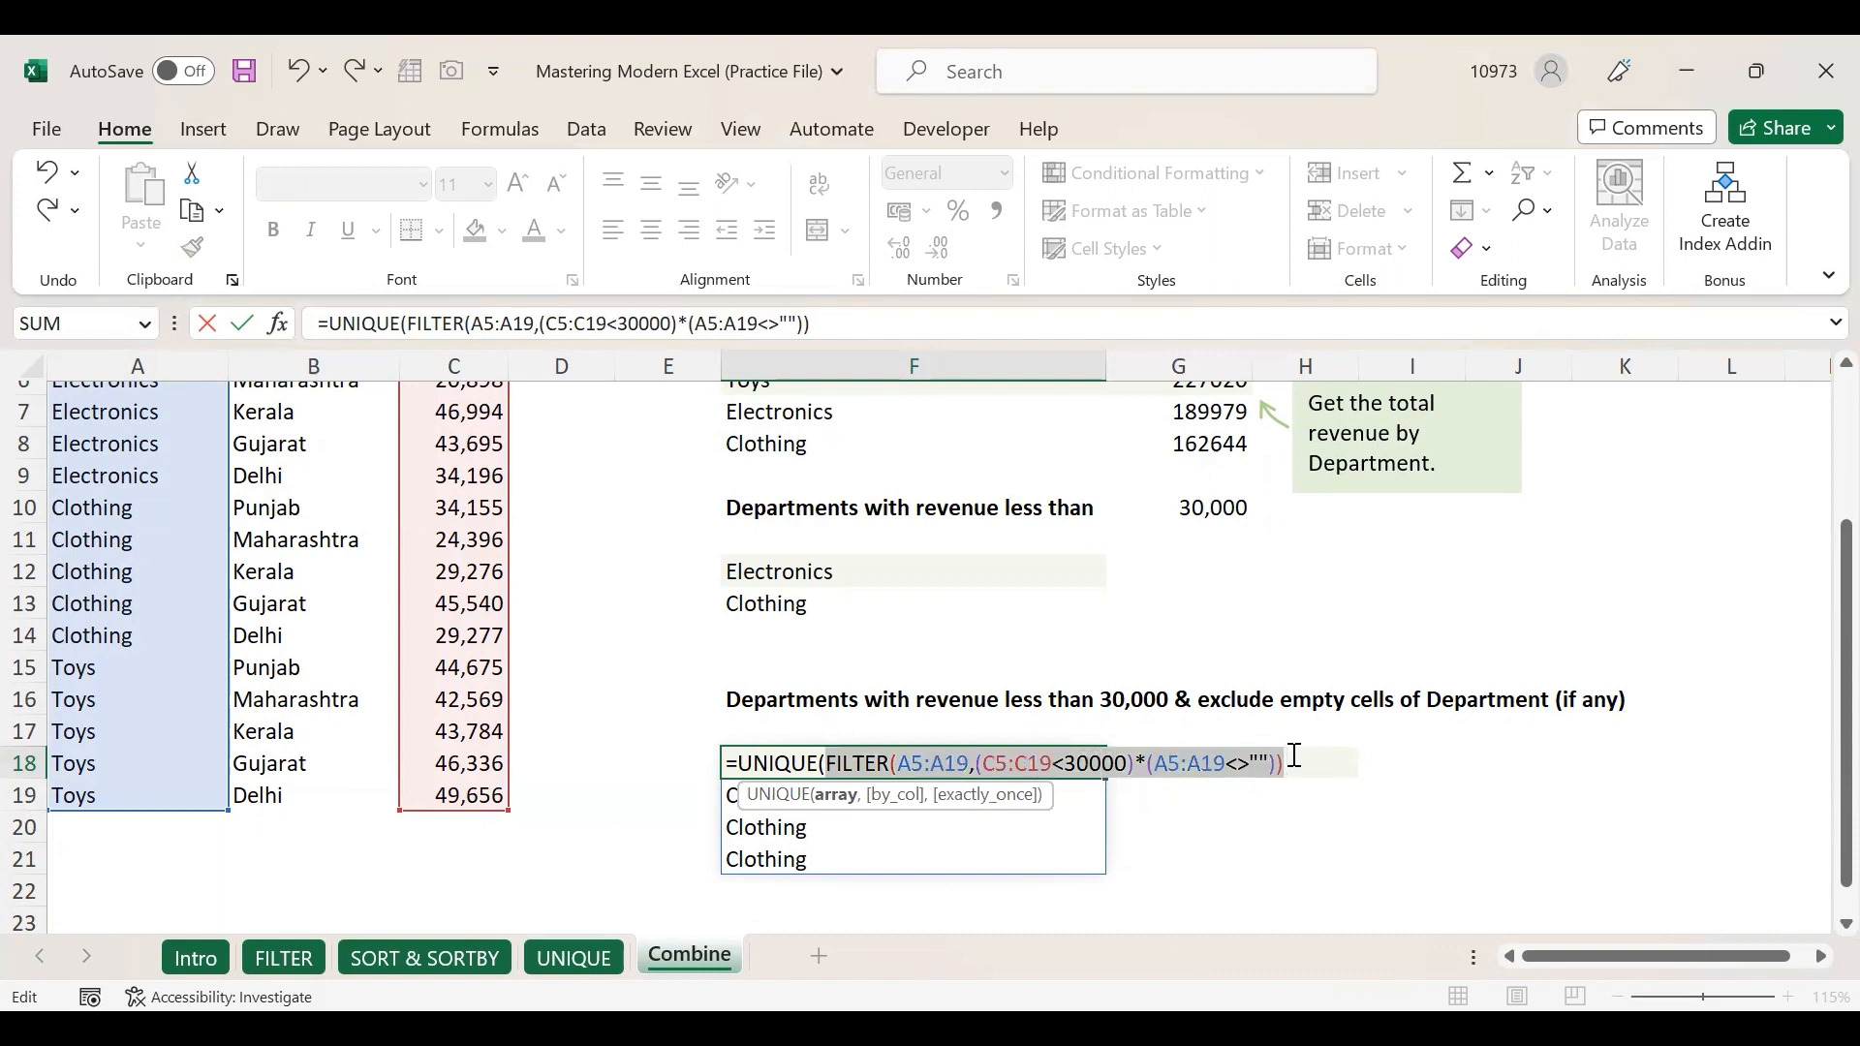
pyautogui.click(1296, 756)
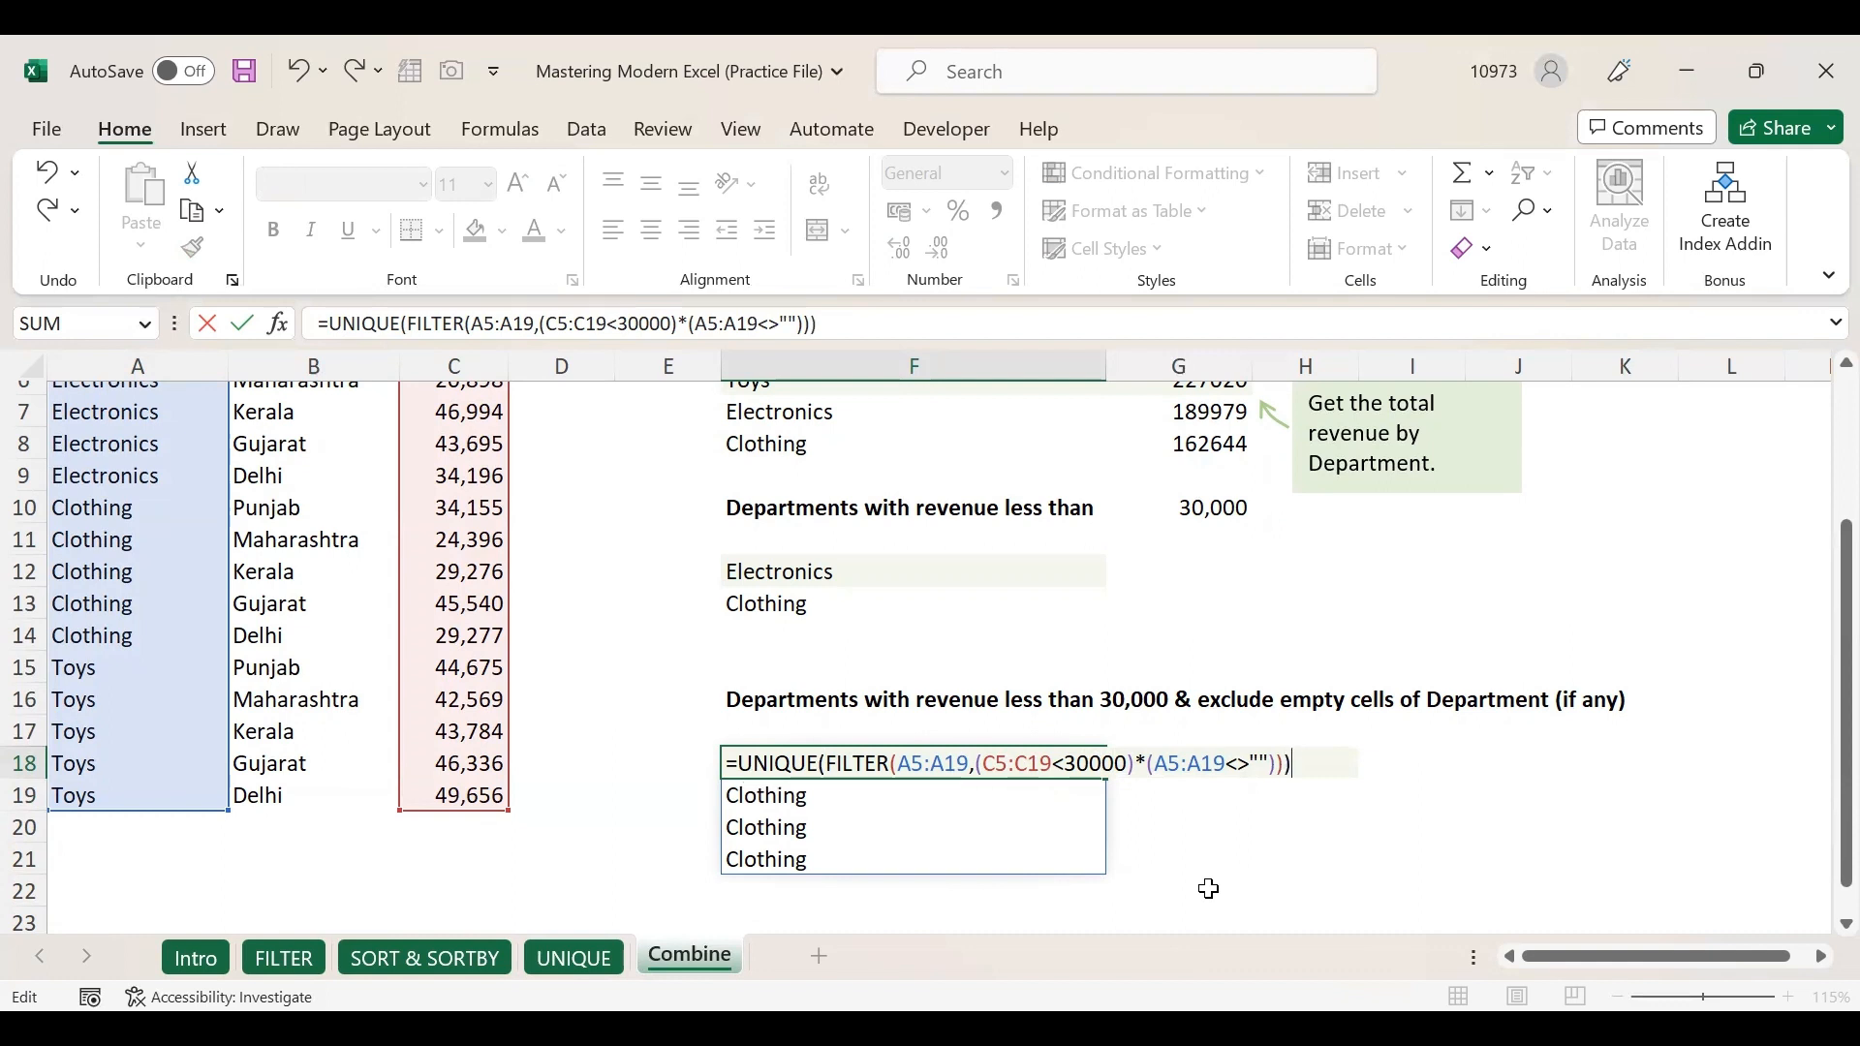
pyautogui.press('Return')
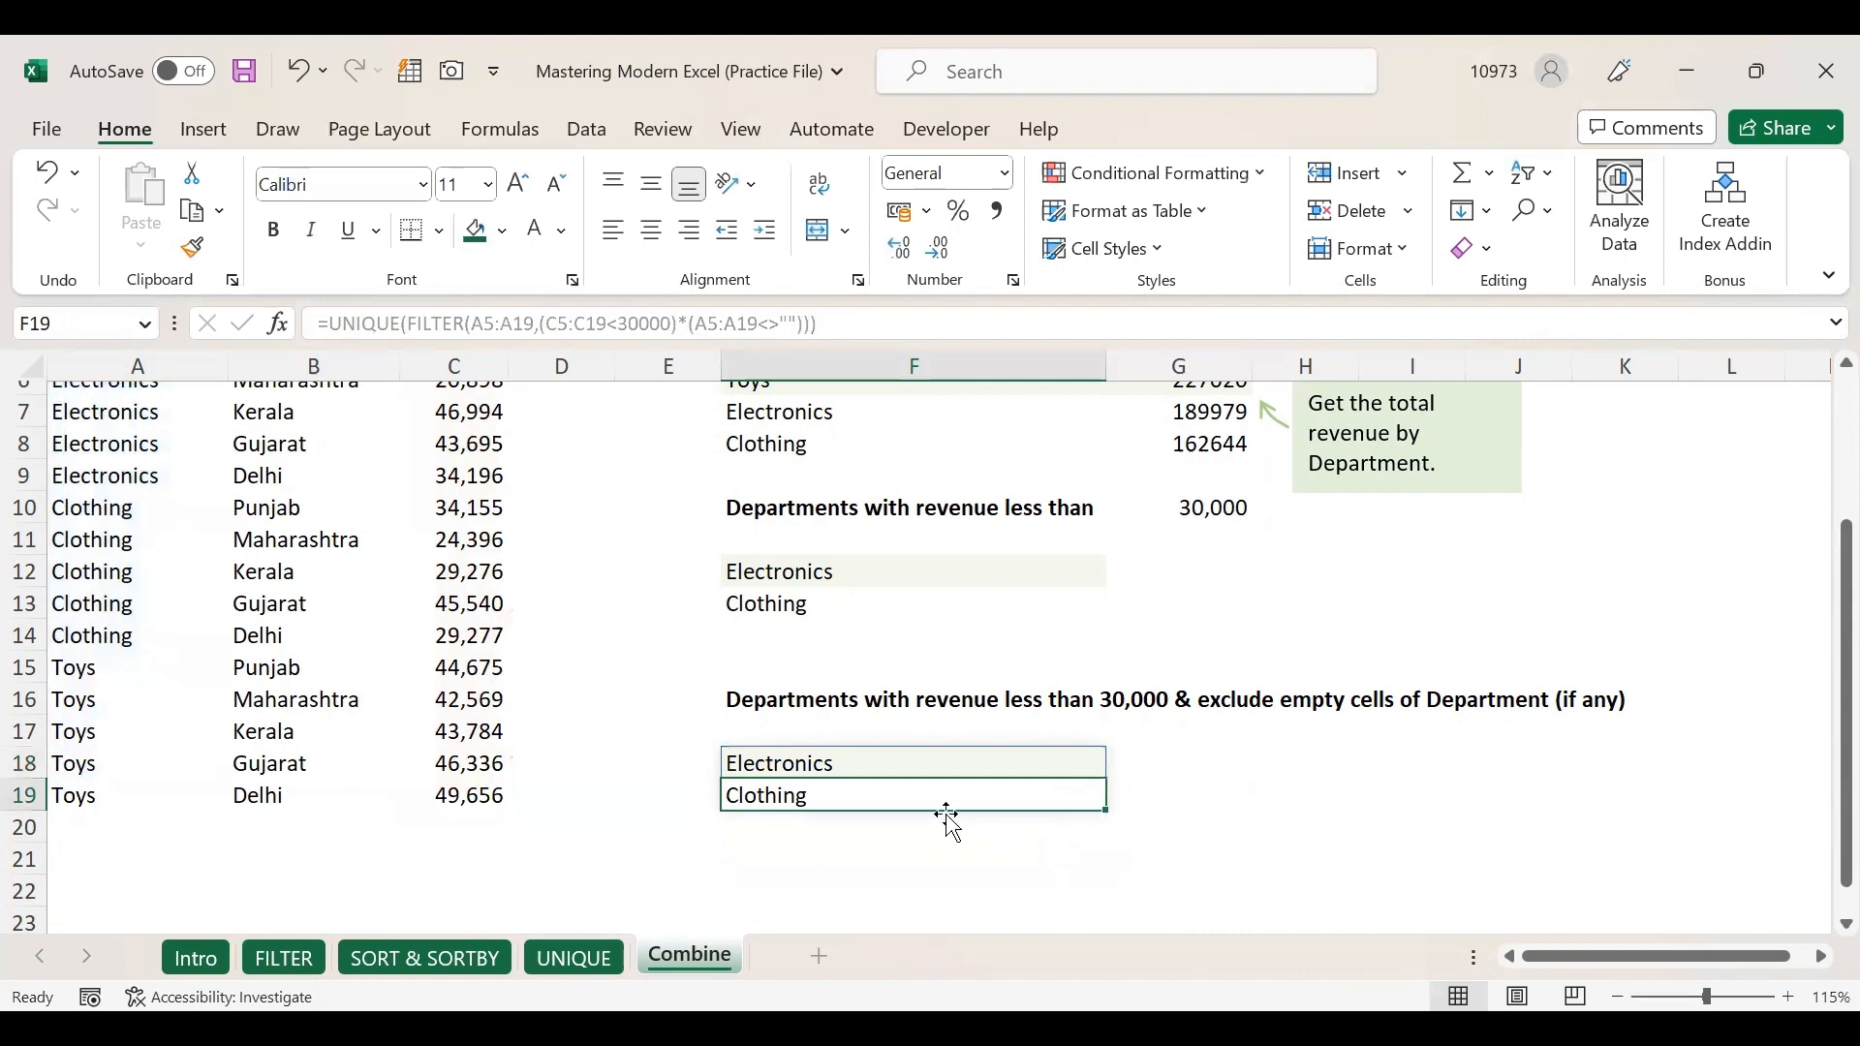
pyautogui.click(901, 763)
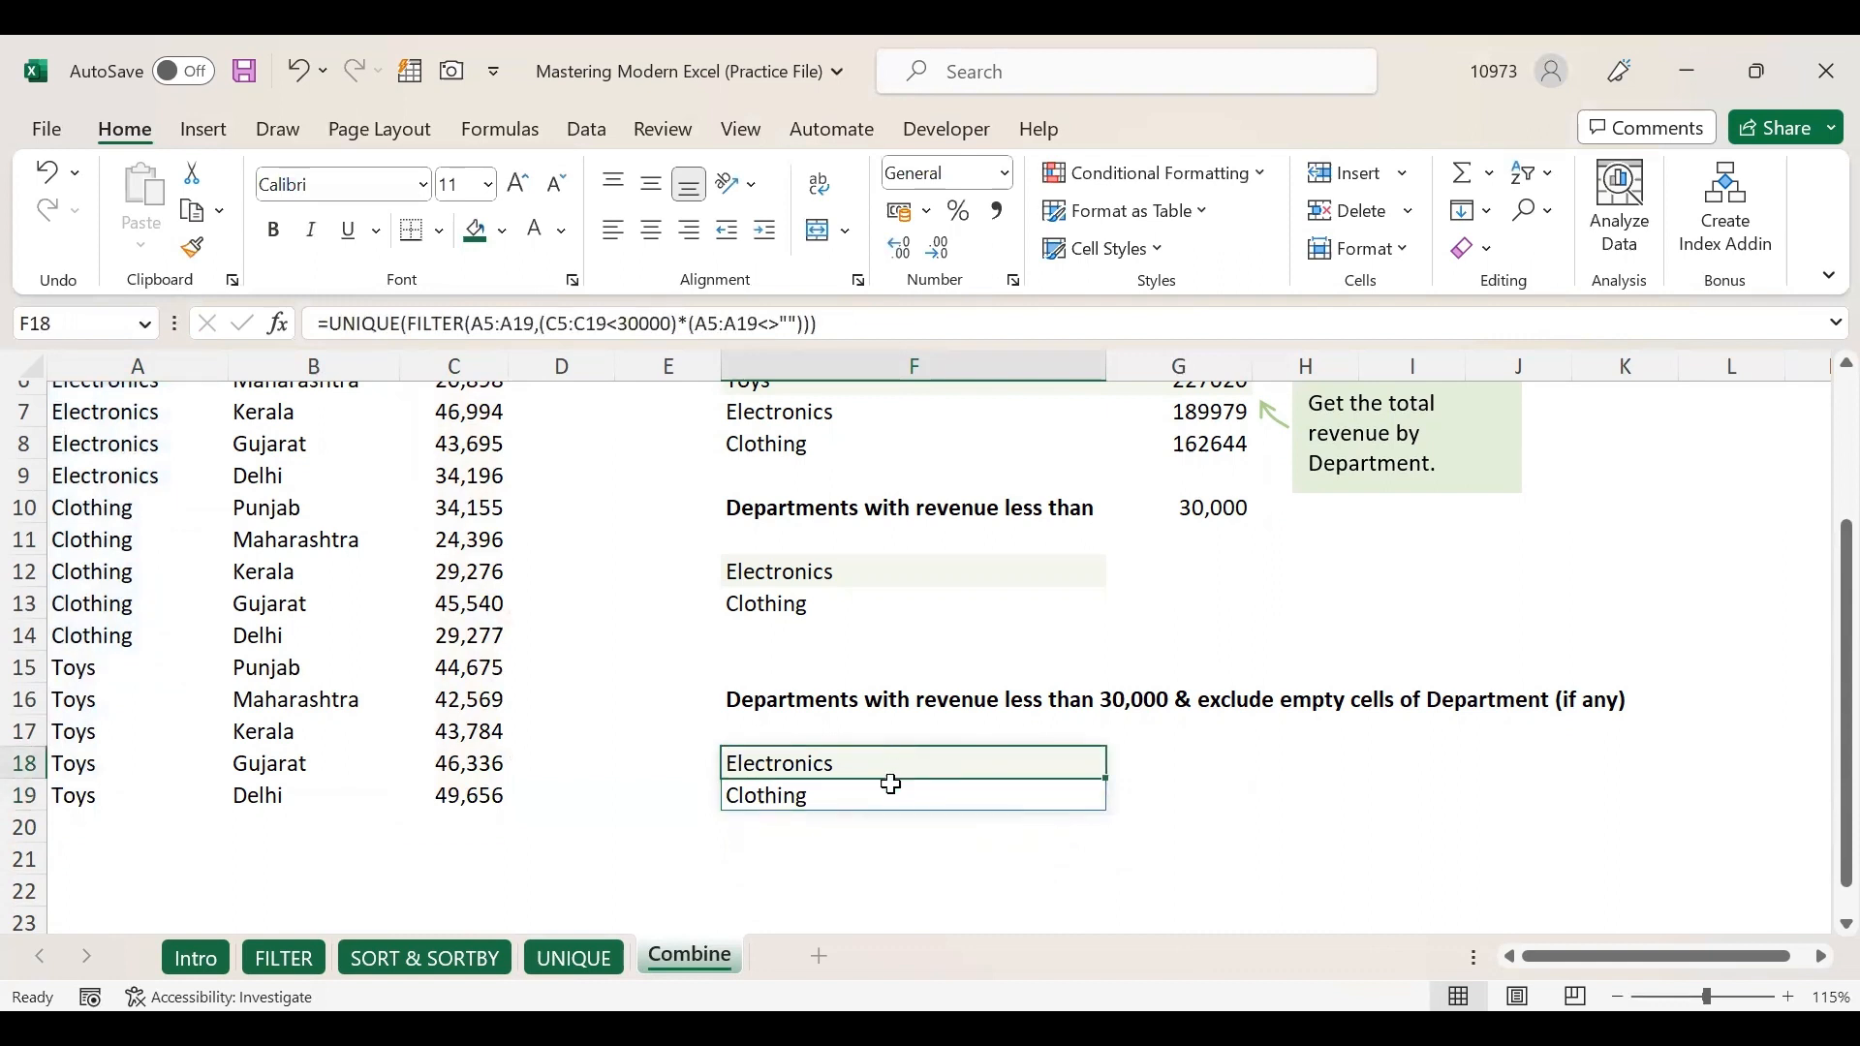
pyautogui.click(883, 790)
pyautogui.click(862, 764)
pyautogui.click(766, 853)
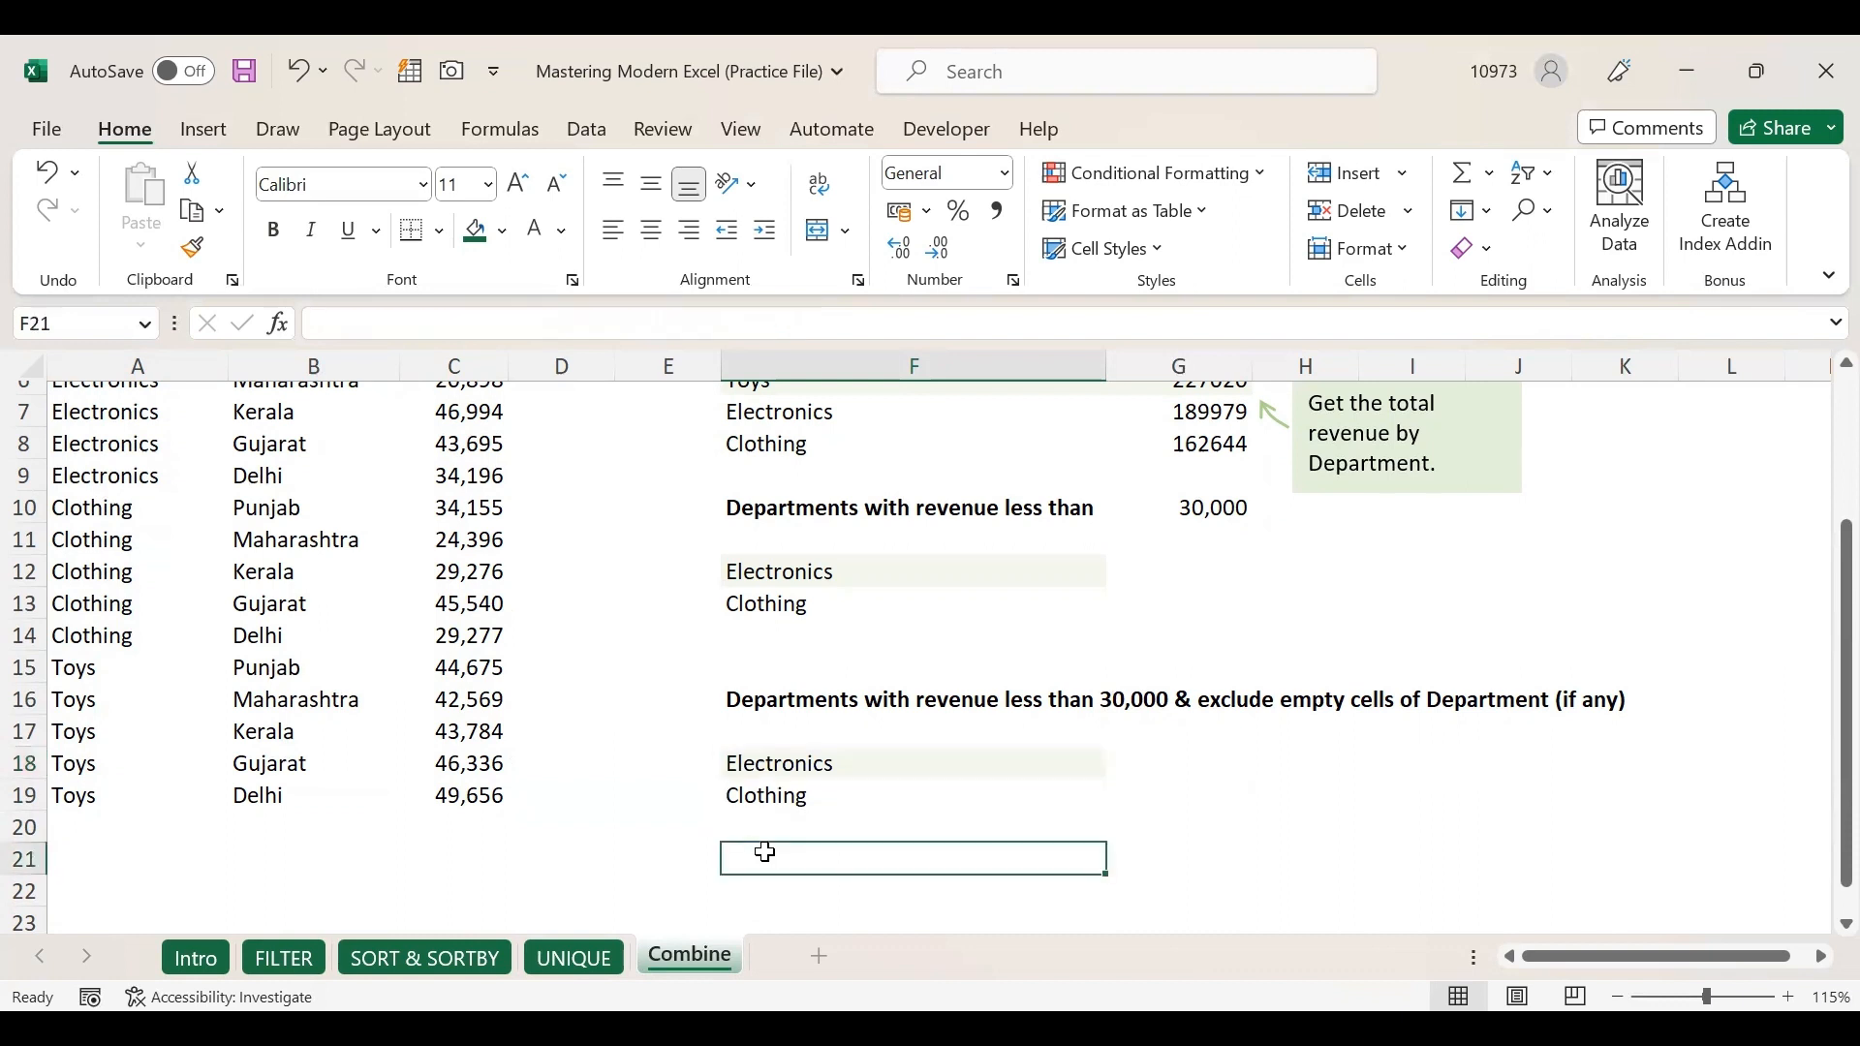
pyautogui.click(769, 765)
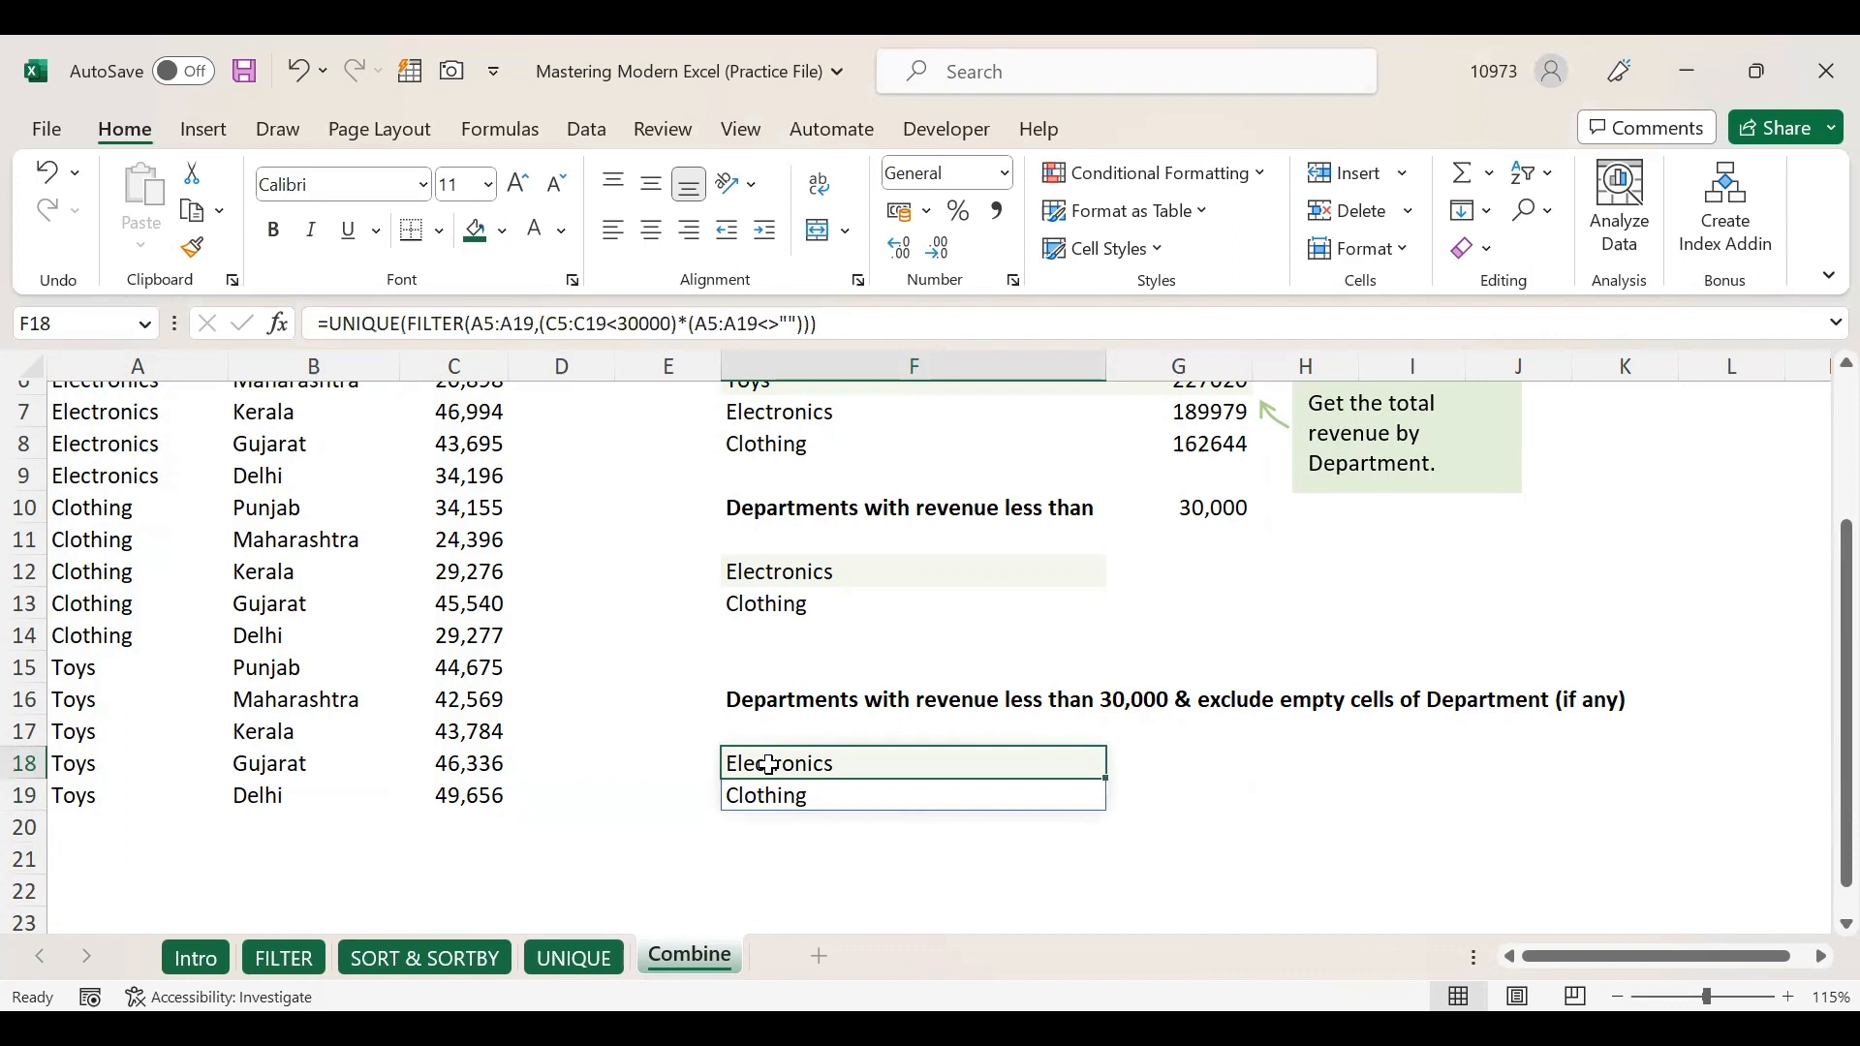
pyautogui.click(760, 791)
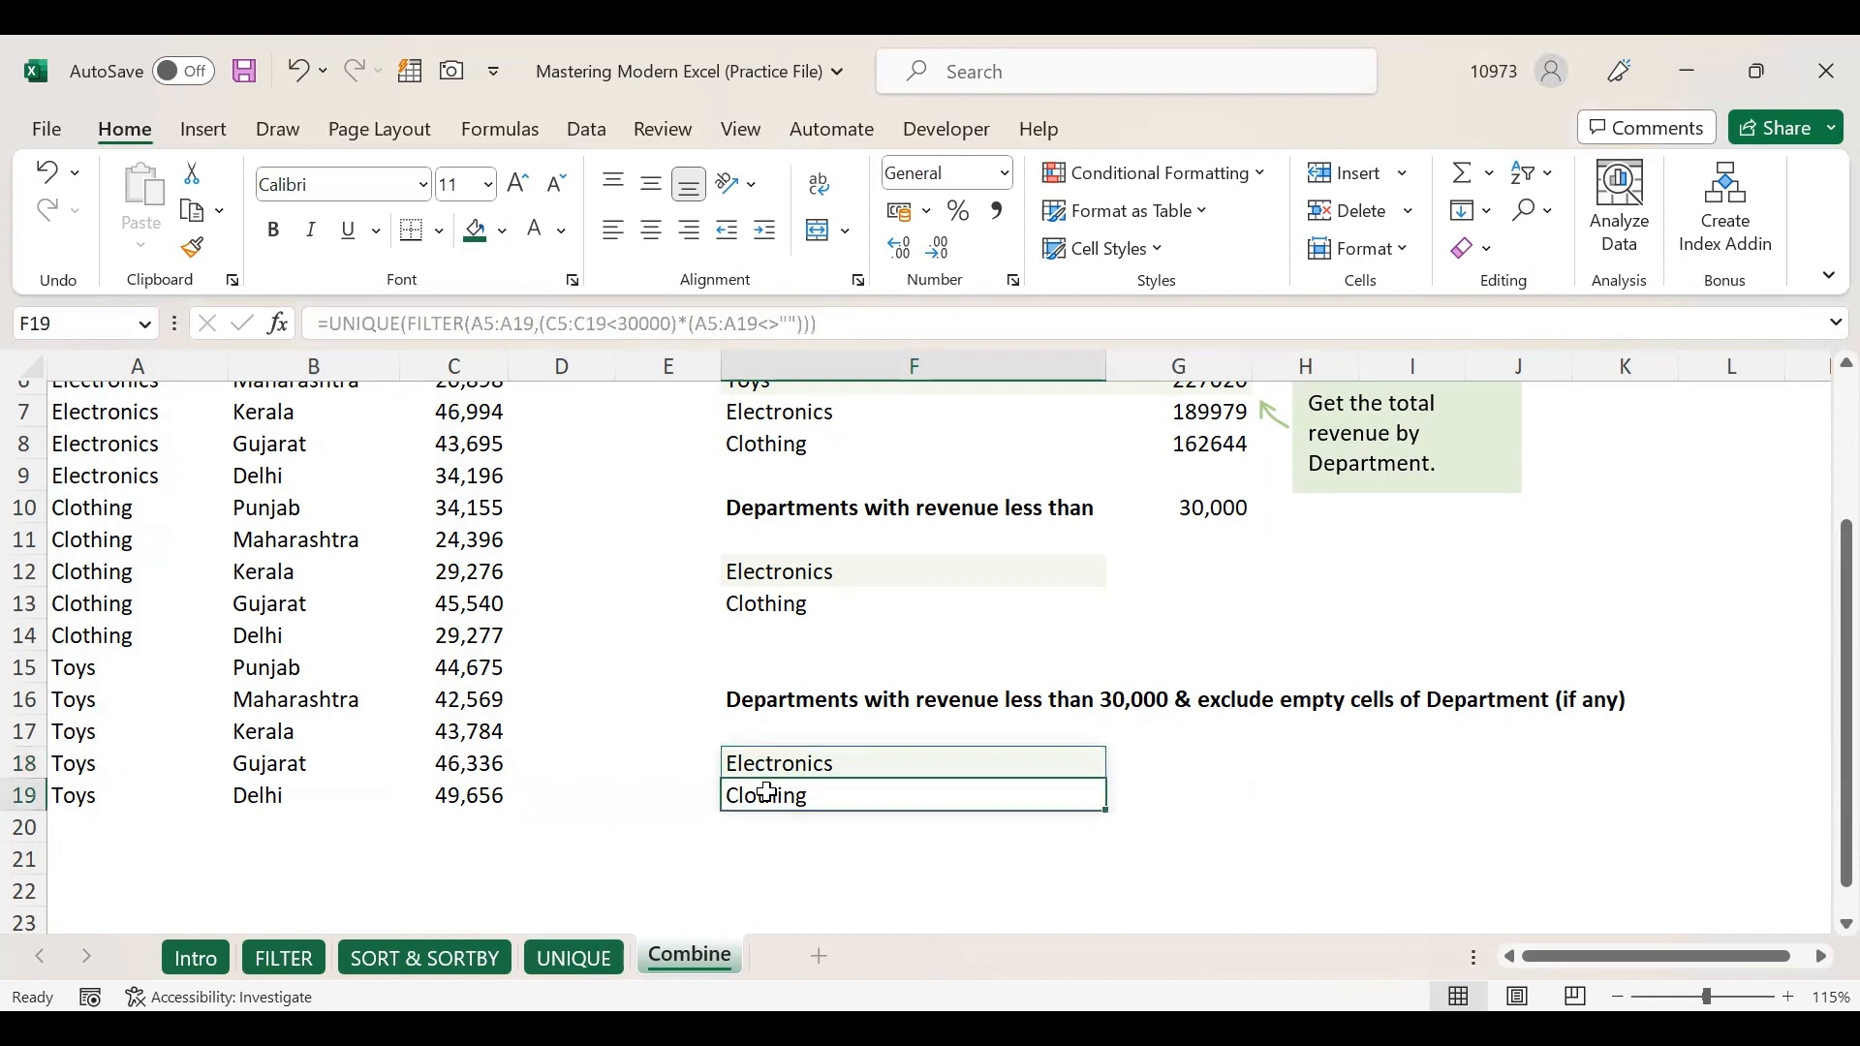
pyautogui.click(752, 764)
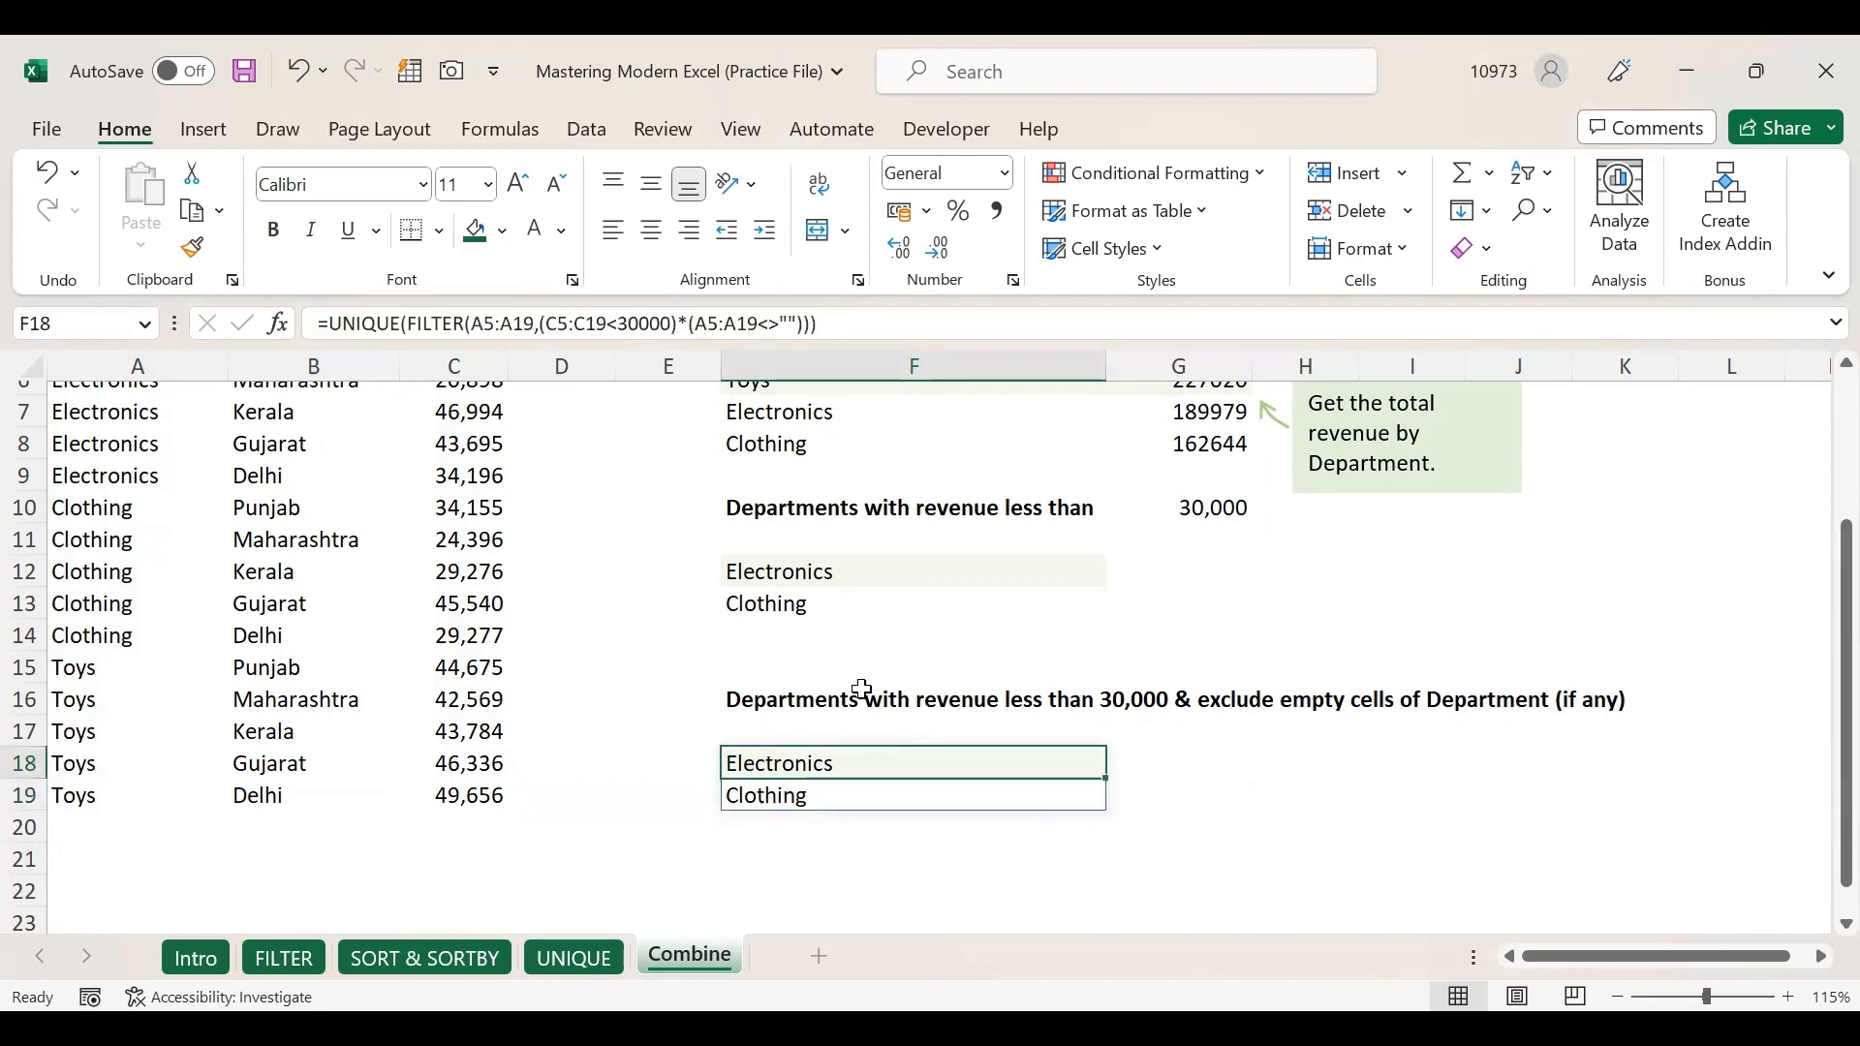
pyautogui.click(772, 851)
pyautogui.scroll(2, 790, 761)
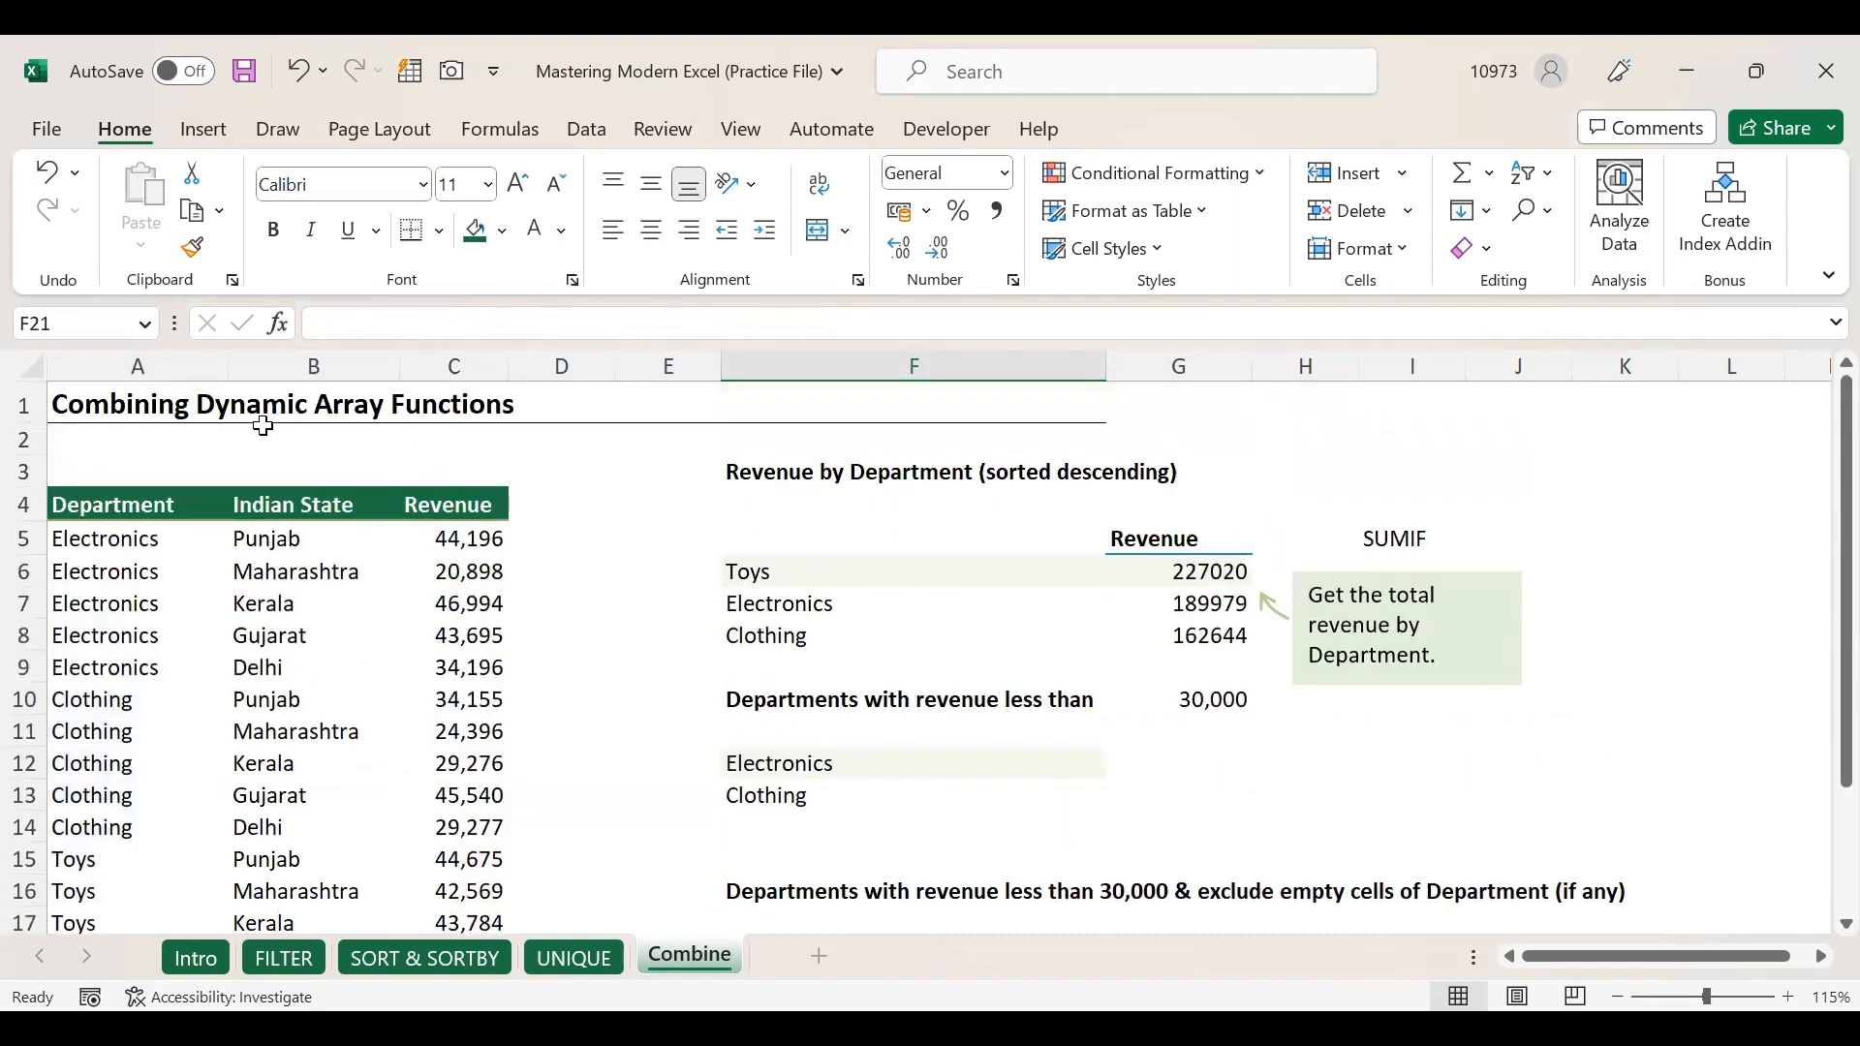
pyautogui.click(798, 572)
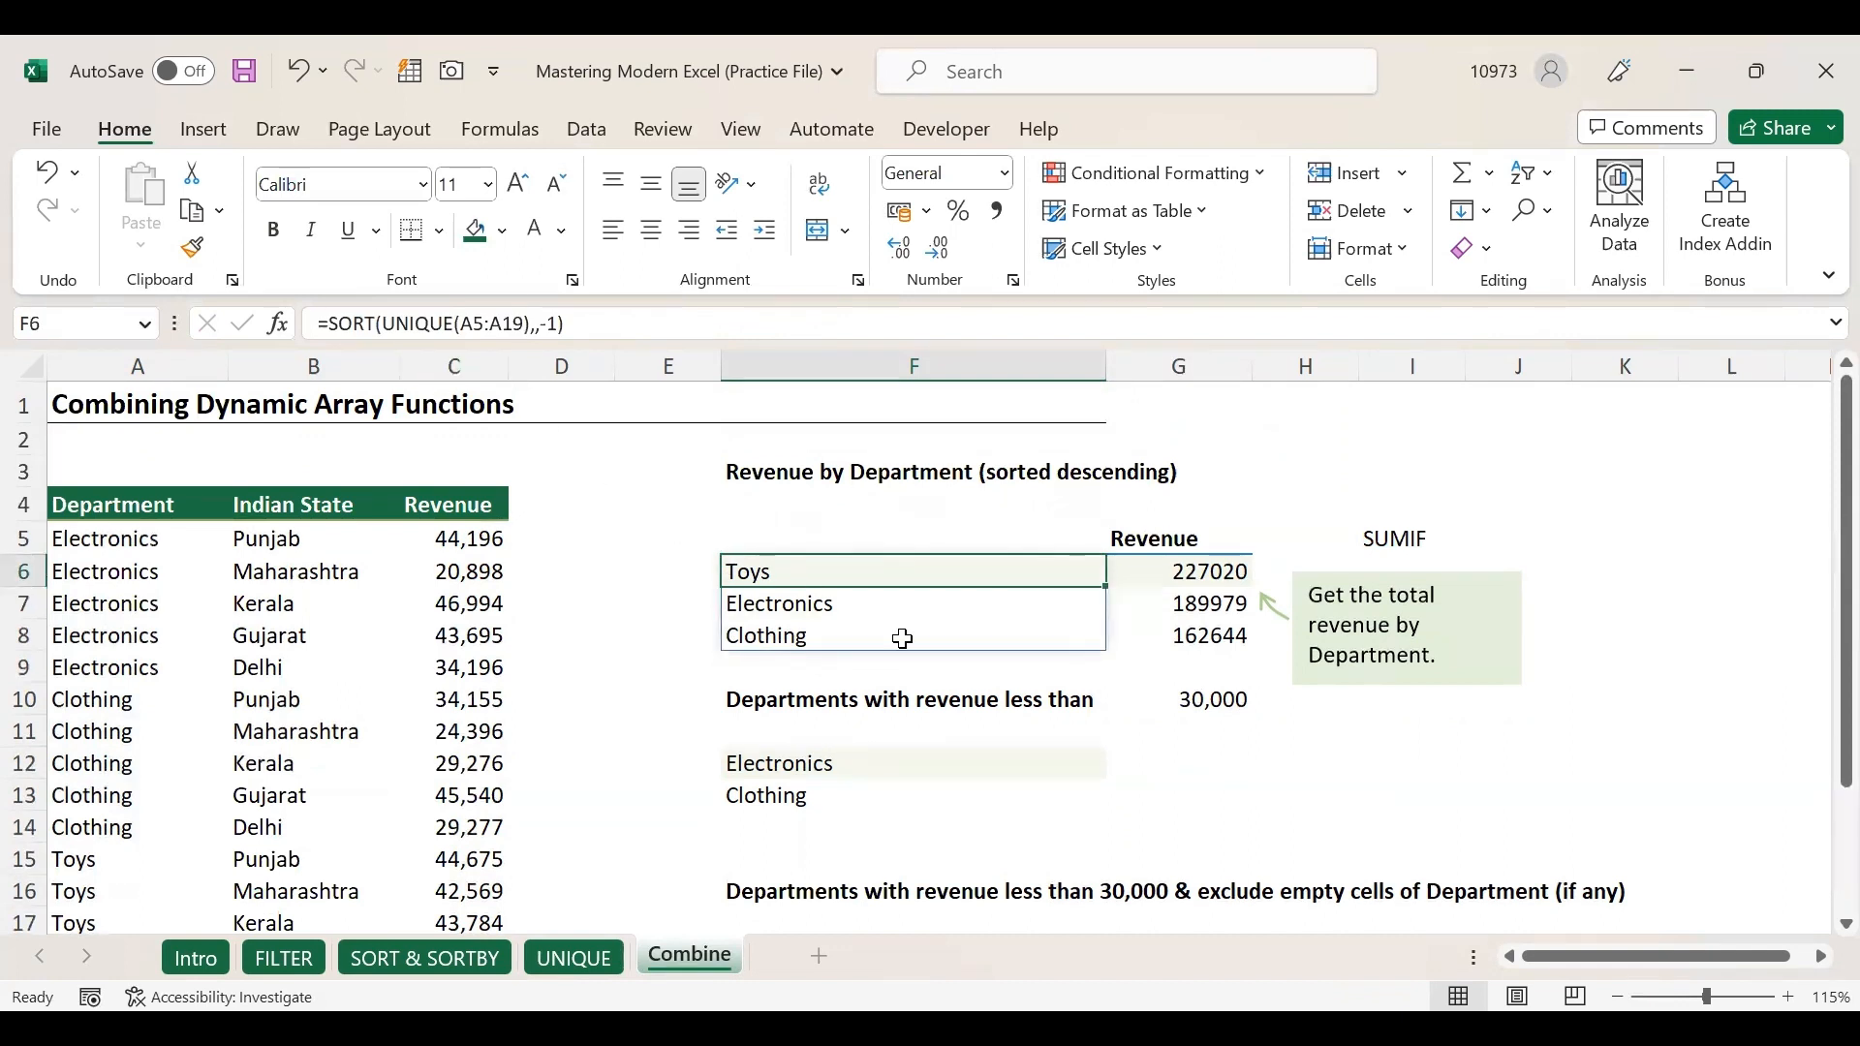
pyautogui.click(837, 761)
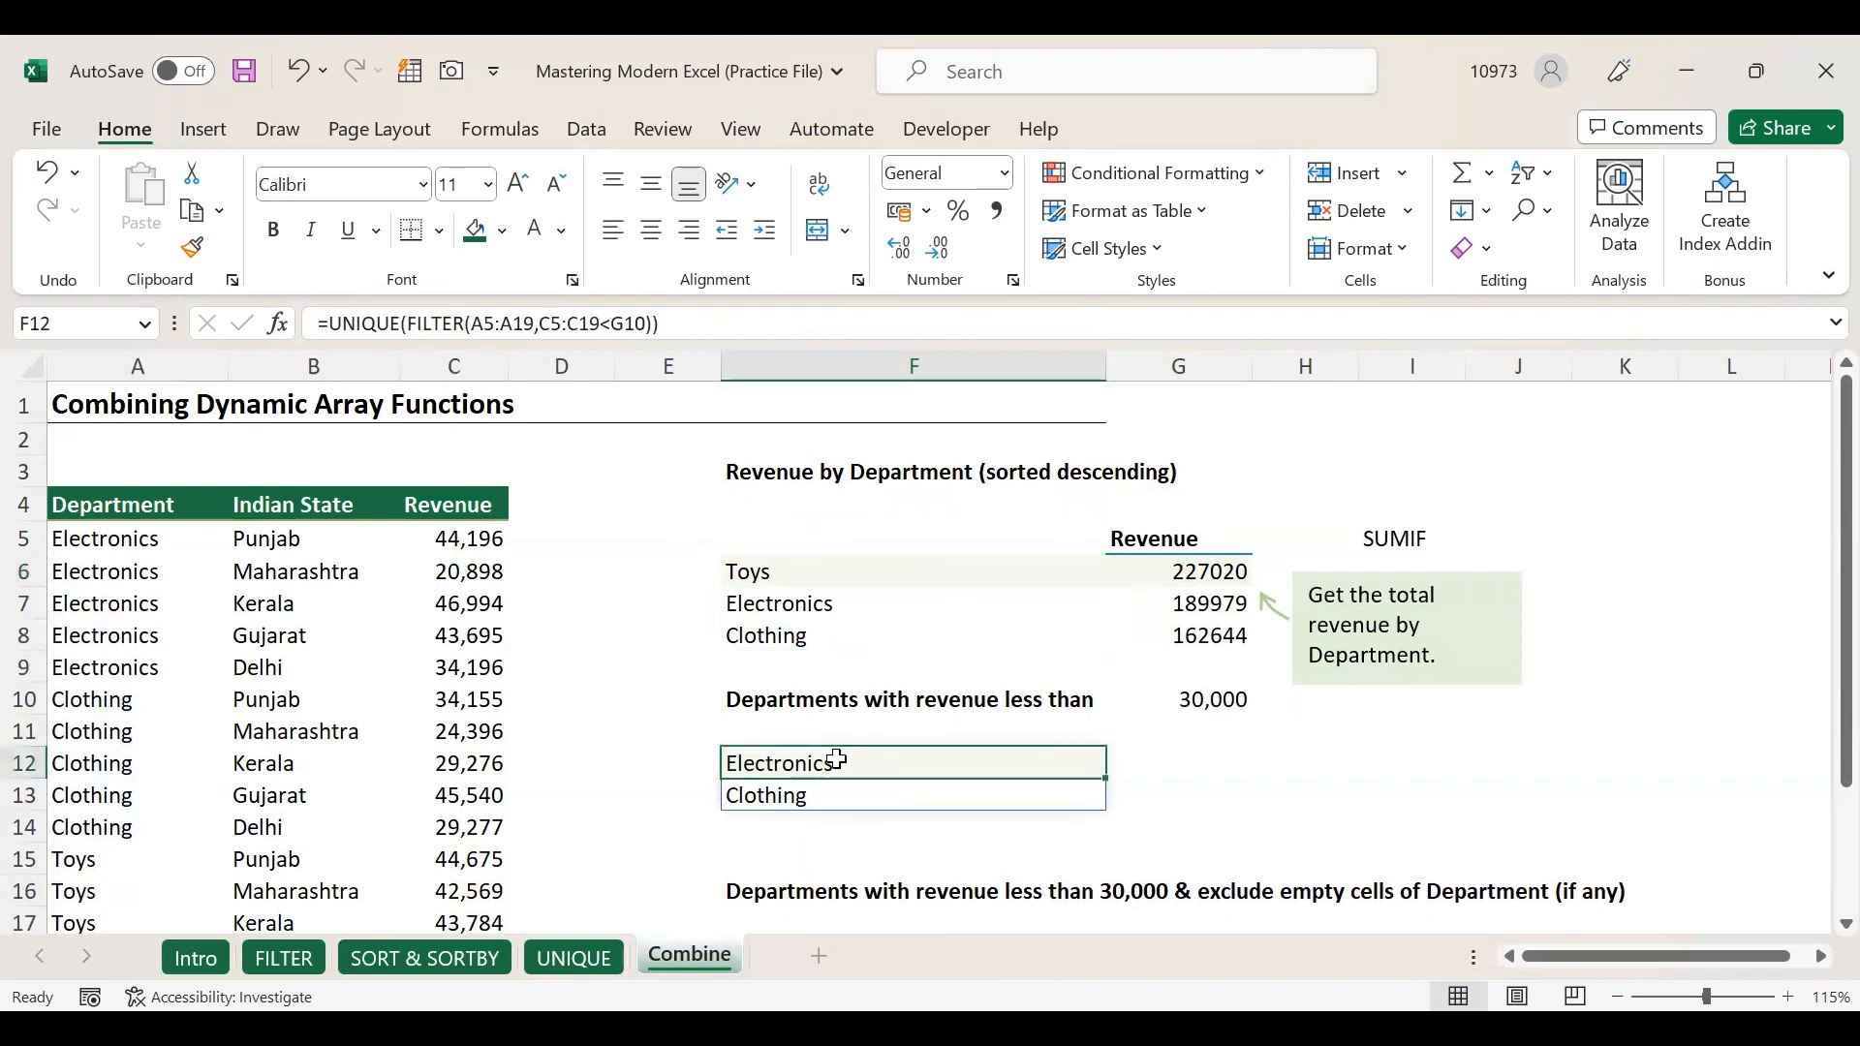
pyautogui.scroll(-2, 857, 810)
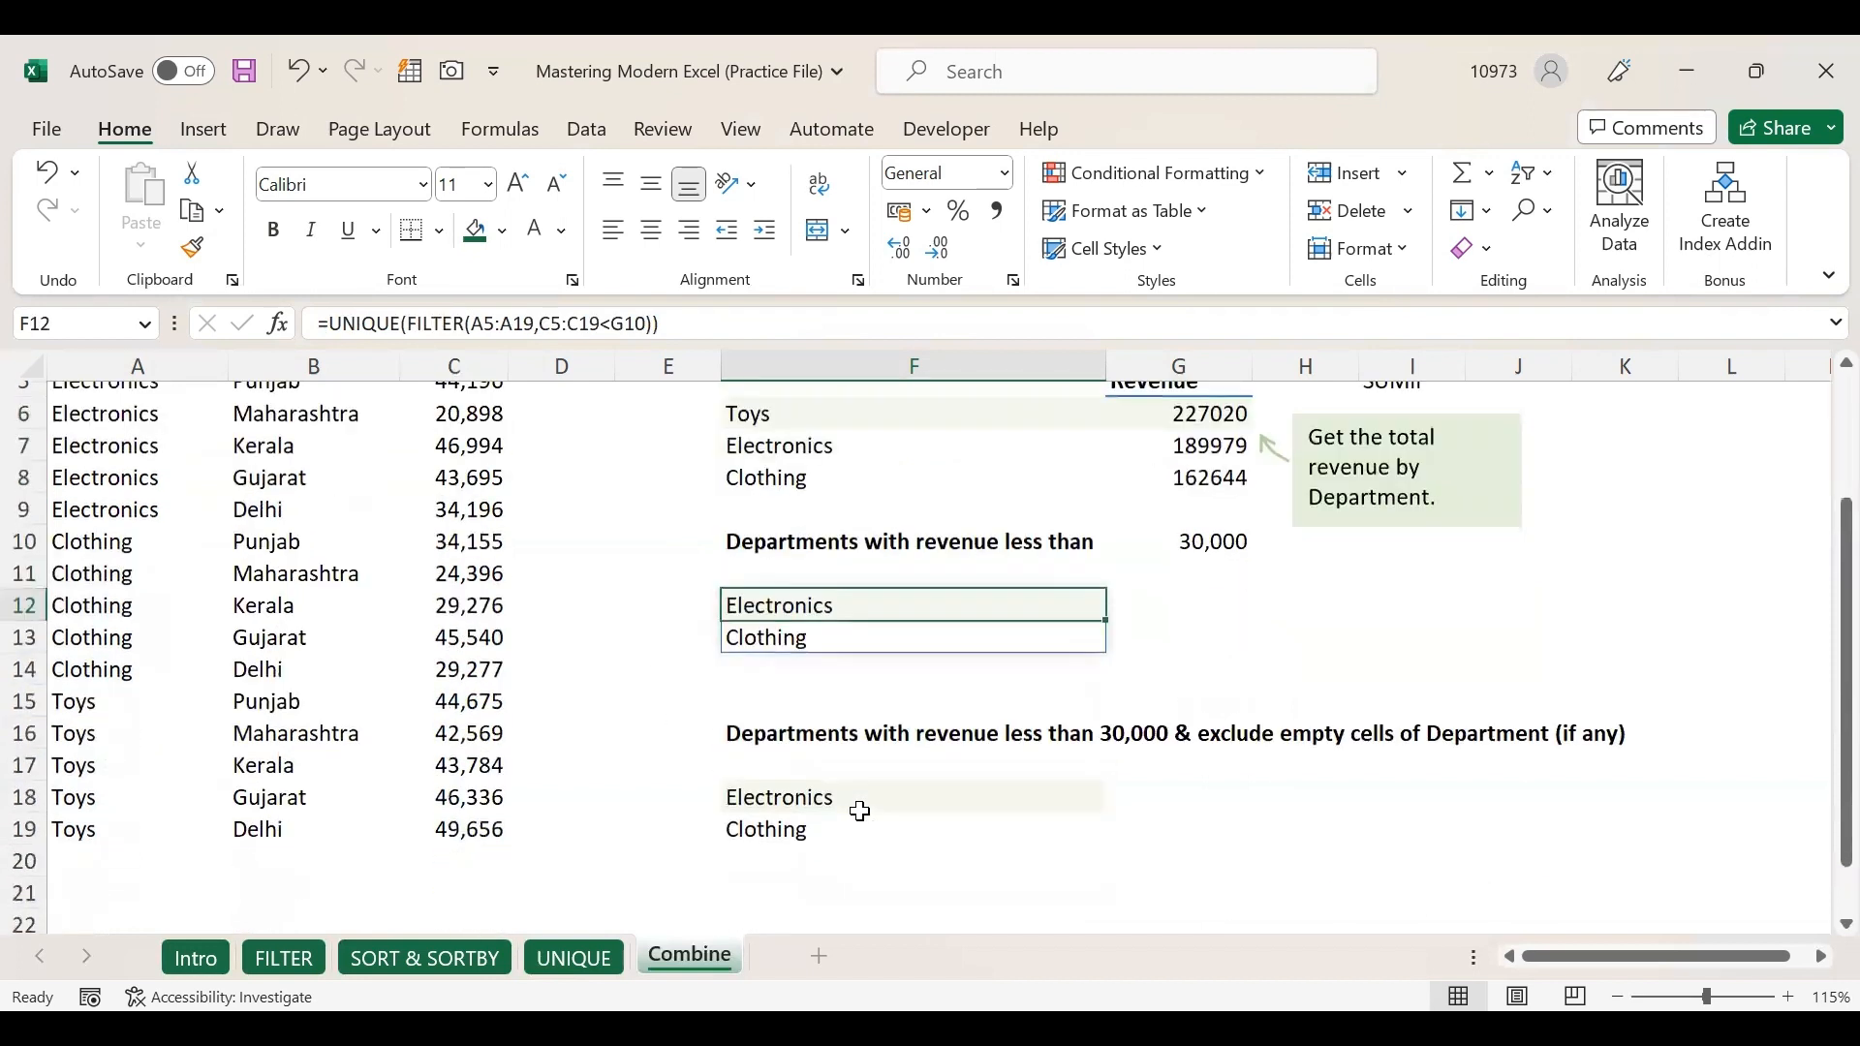
pyautogui.scroll(-1, 861, 811)
pyautogui.click(790, 762)
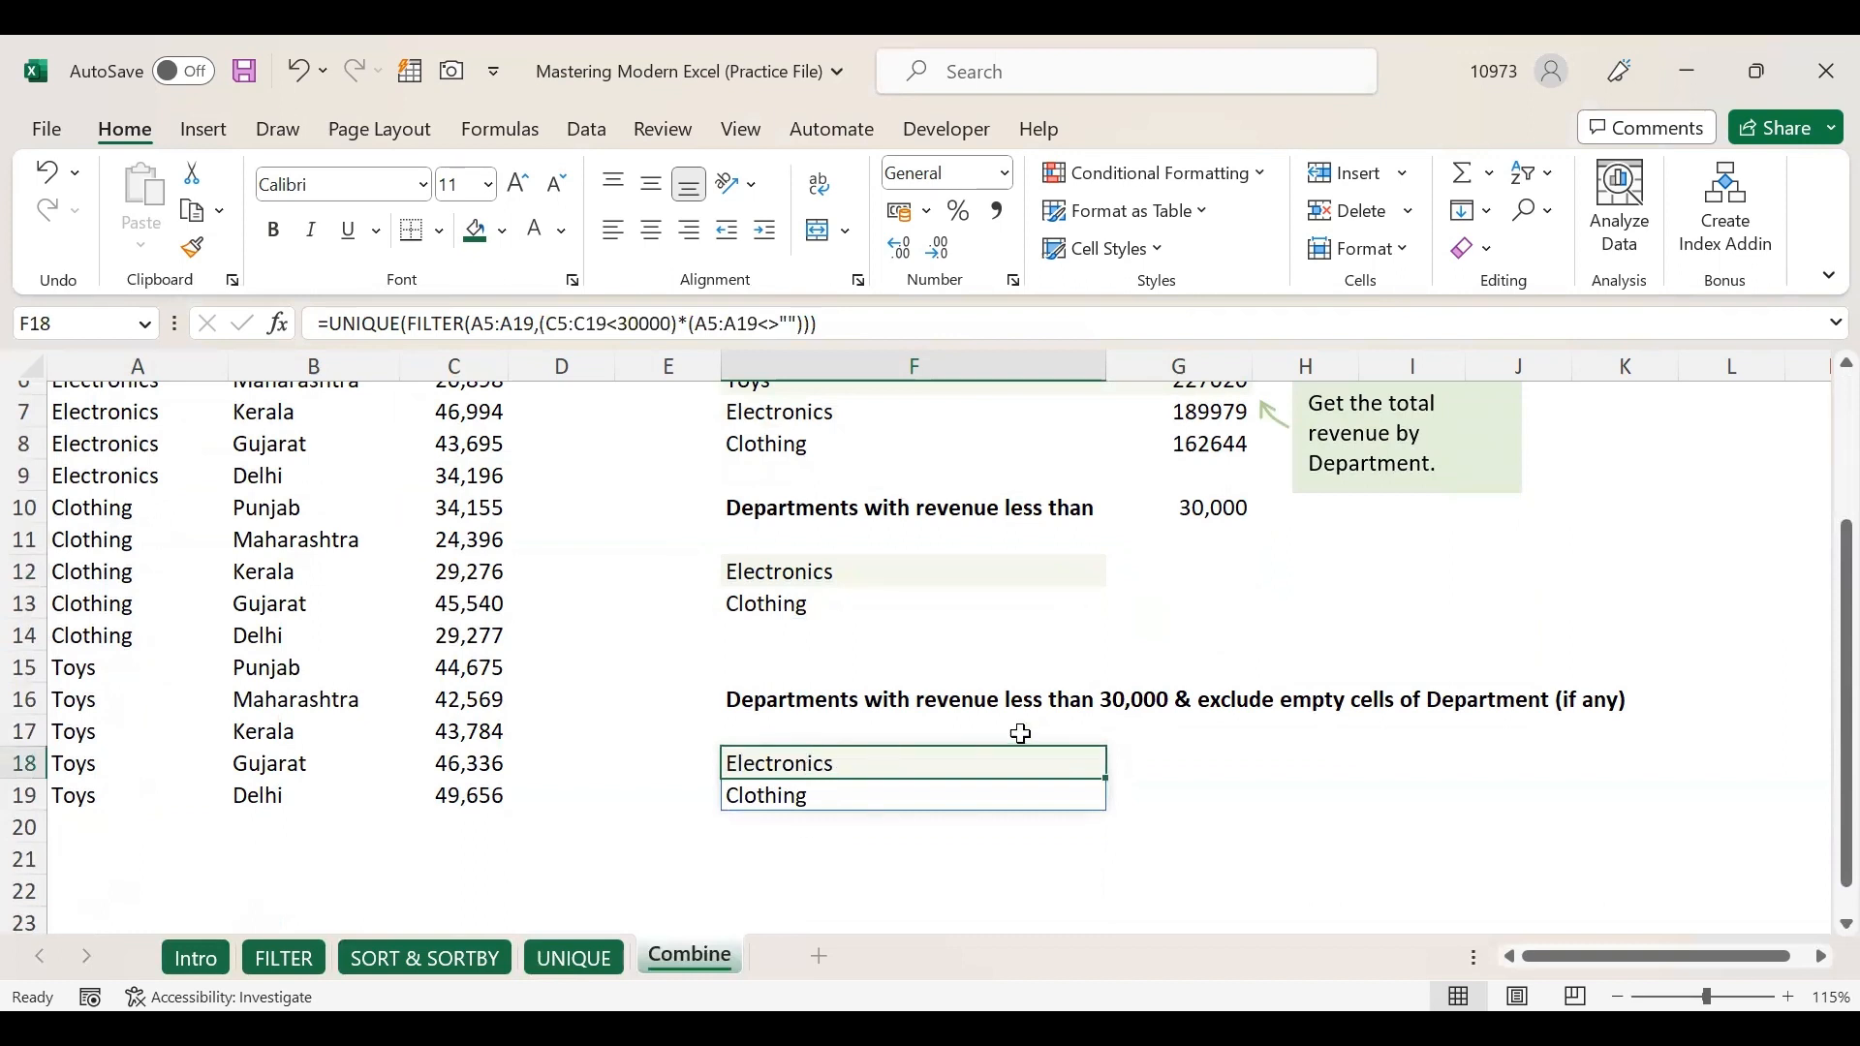
pyautogui.click(969, 700)
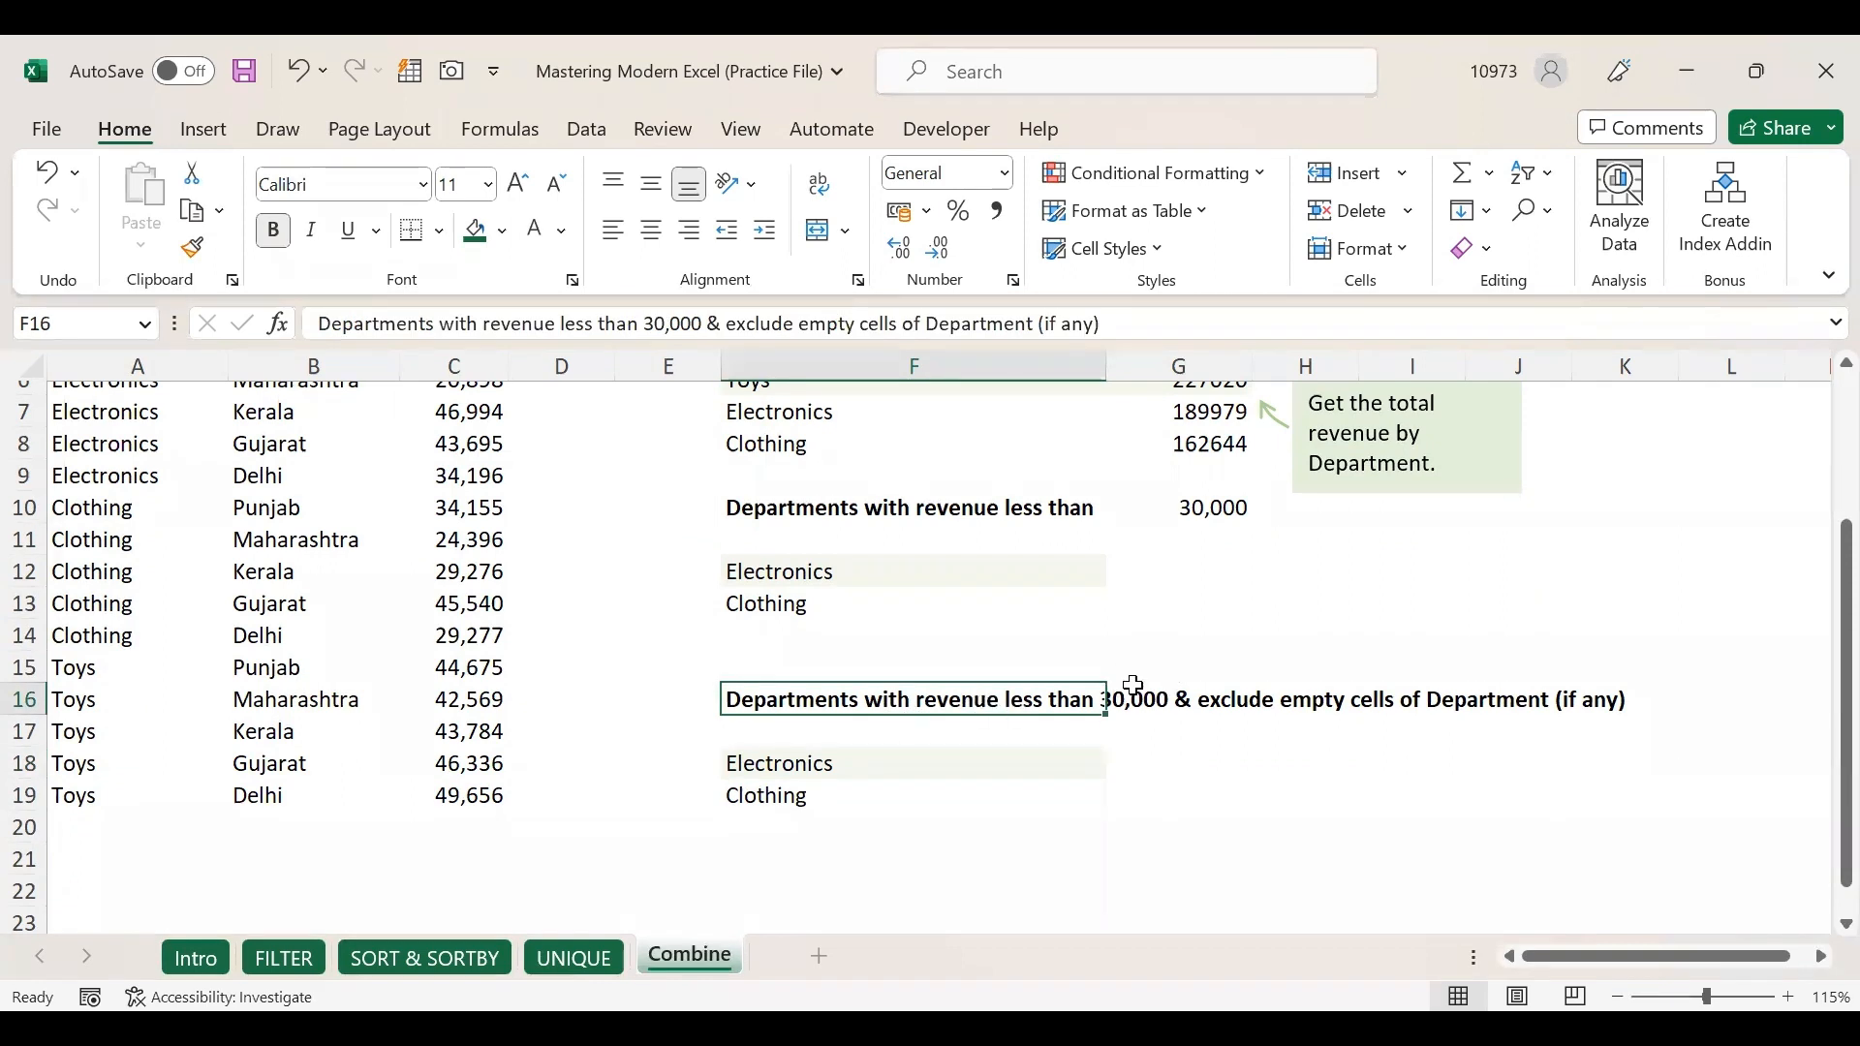
pyautogui.scroll(2, 1146, 722)
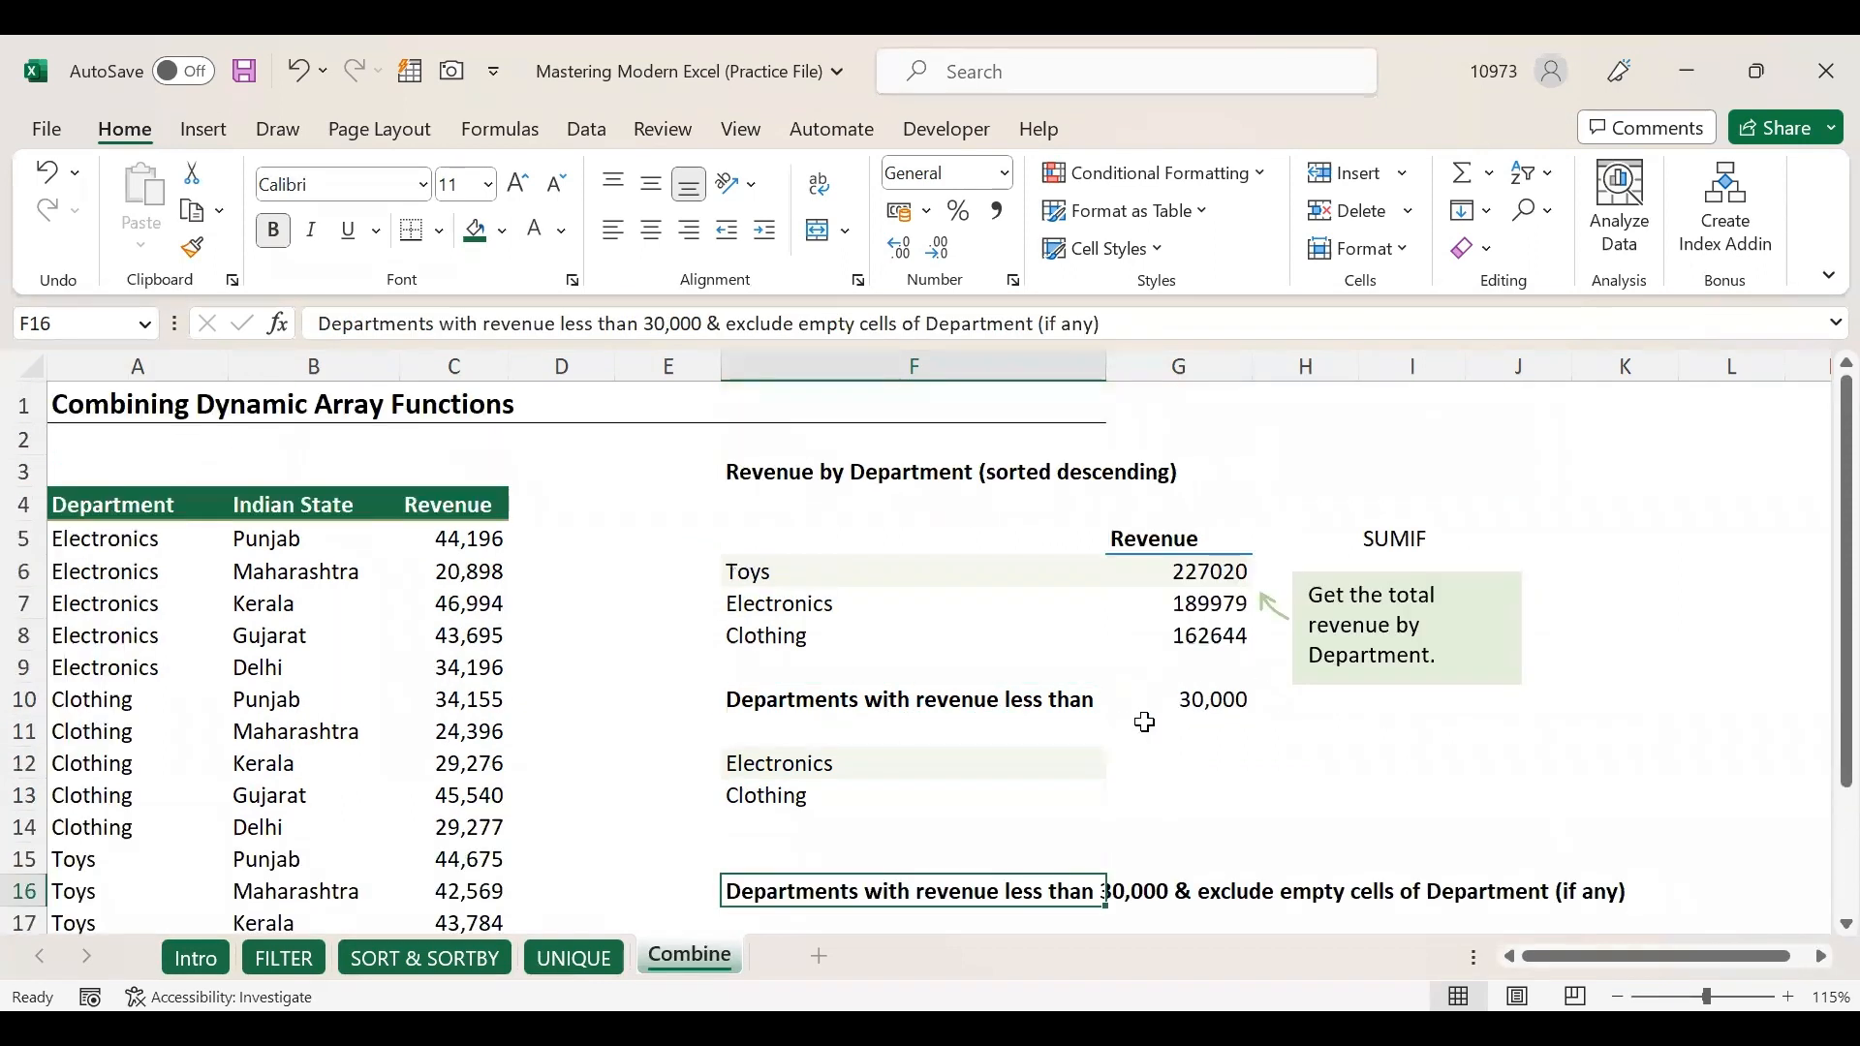
pyautogui.click(765, 481)
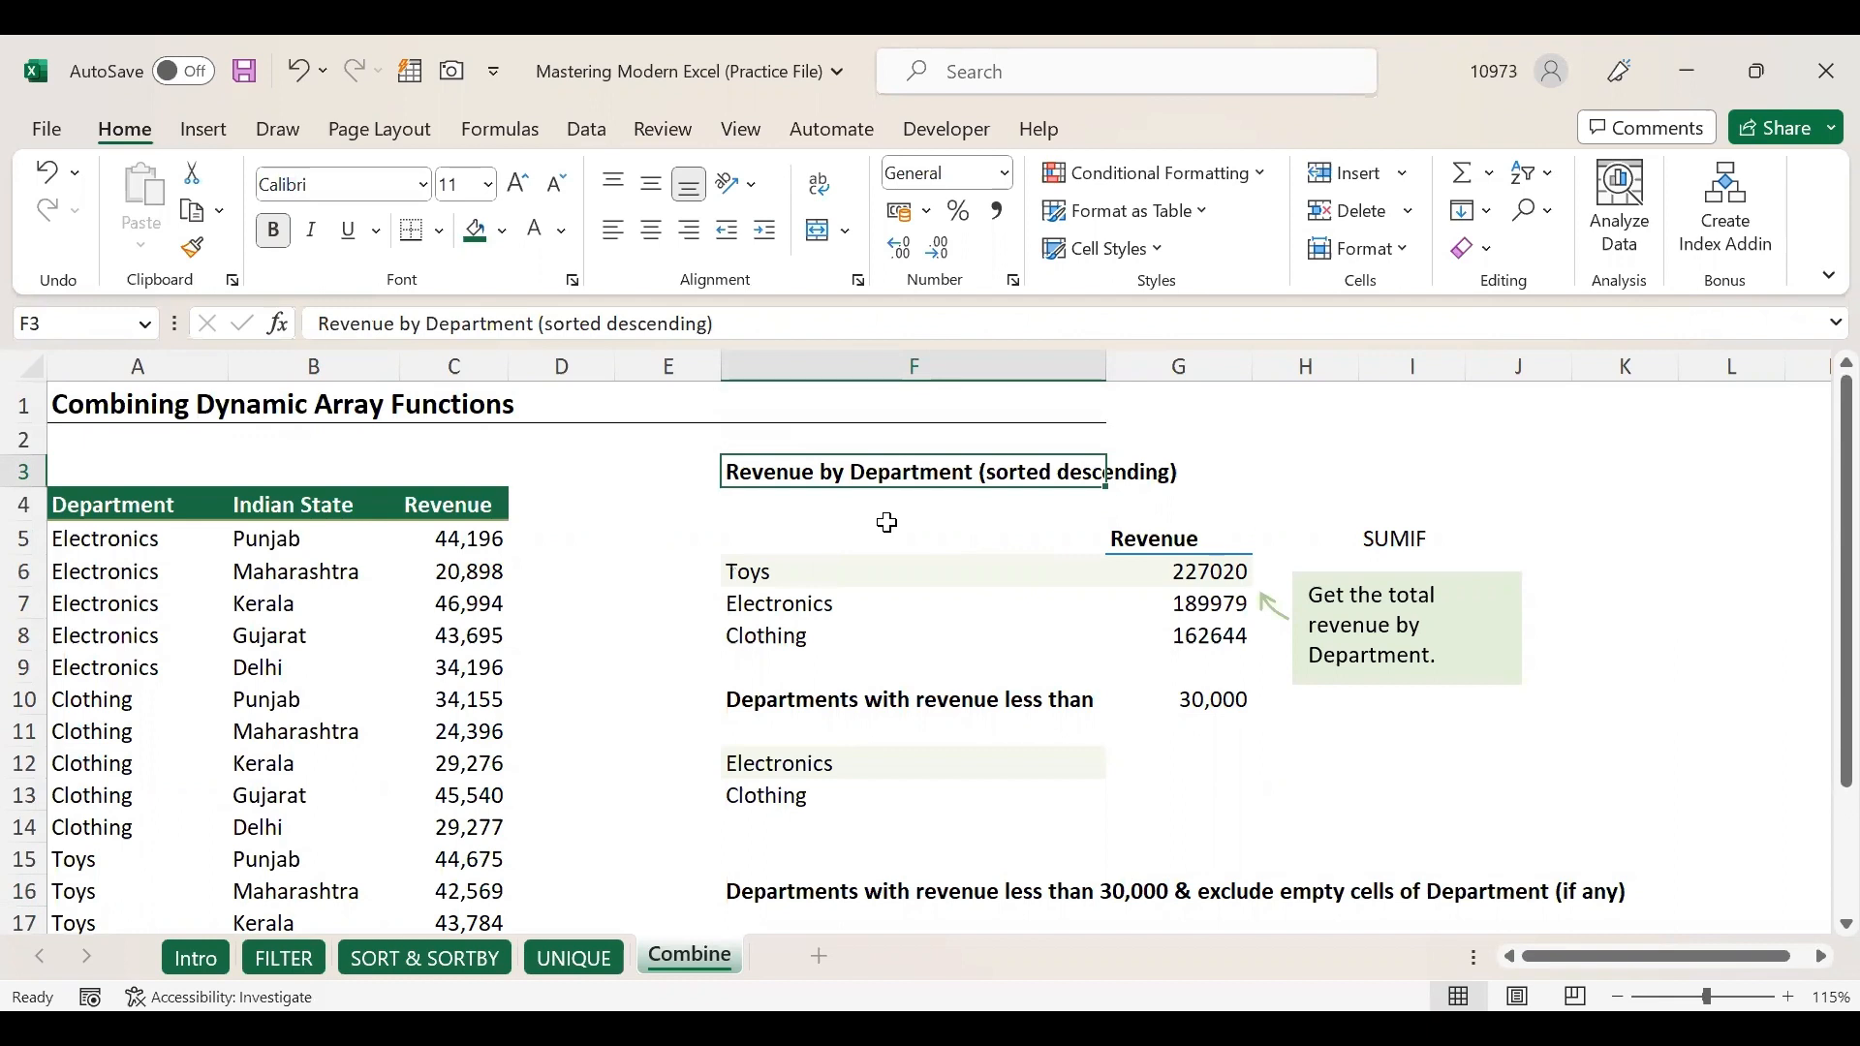